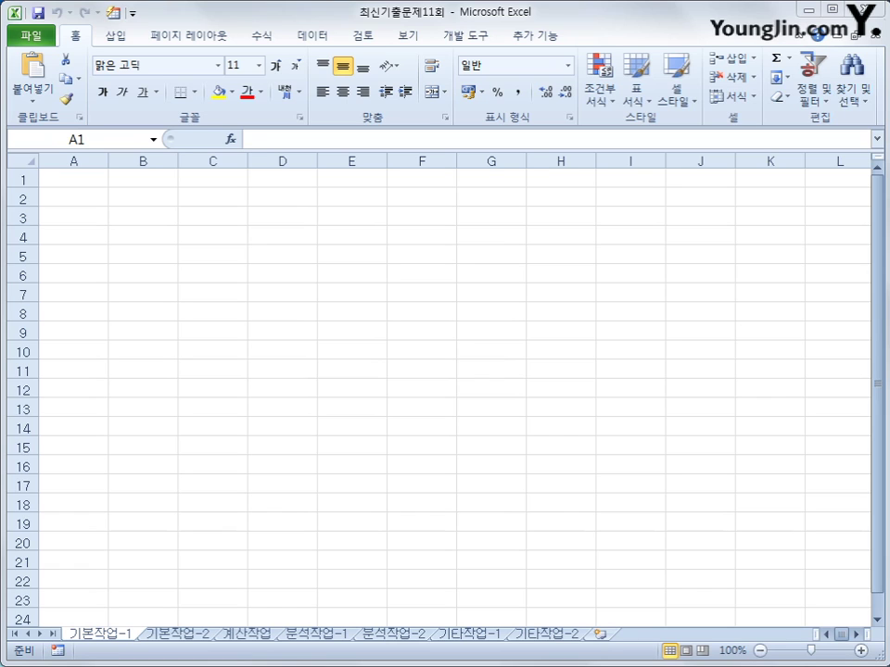
Step: Start a Microsoft Query import at cell B3 using MS Access Database as the data source
{"action": "left_click", "coordinate": [145, 217]}
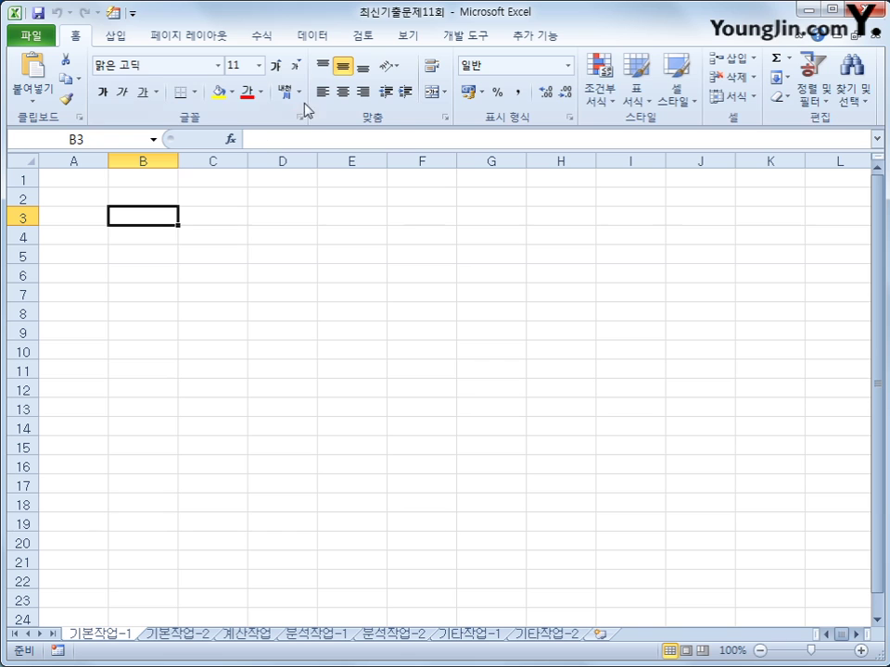
{"action": "left_click", "coordinate": [302, 40]}
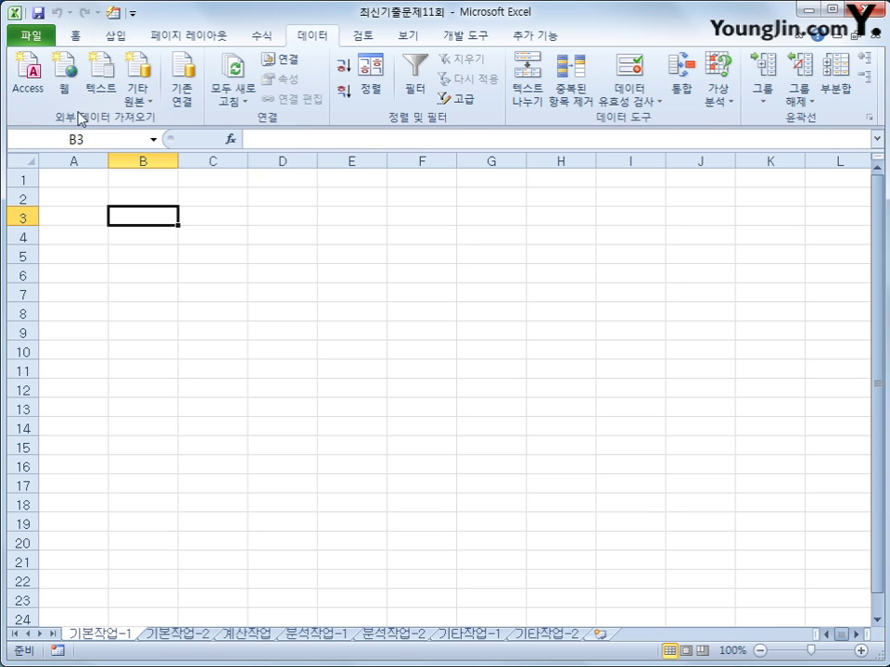
{"action": "left_click", "coordinate": [138, 102]}
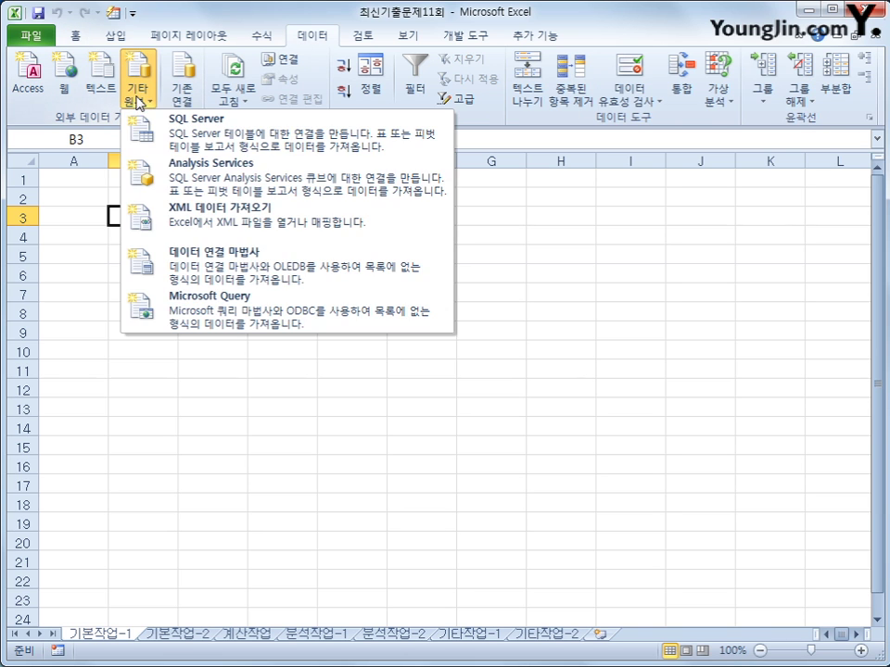
{"action": "left_click", "coordinate": [225, 315]}
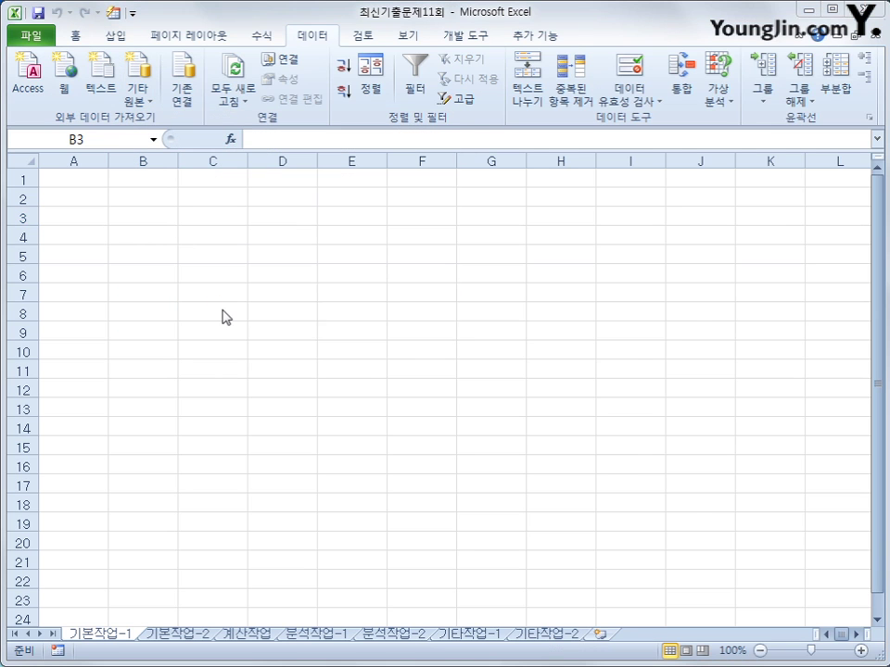
{"action": "left_click", "coordinate": [314, 396]}
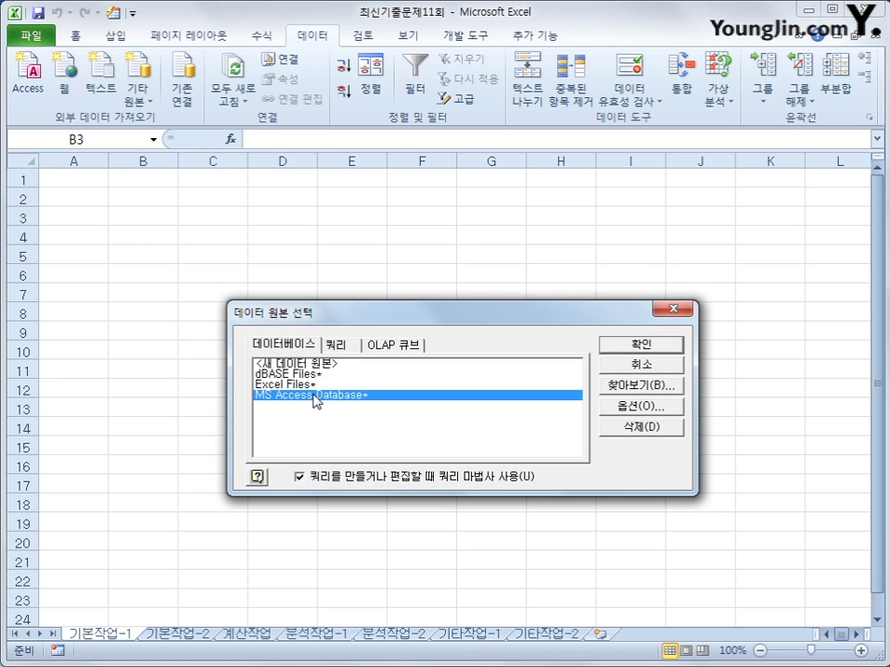
{"action": "left_click", "coordinate": [635, 348]}
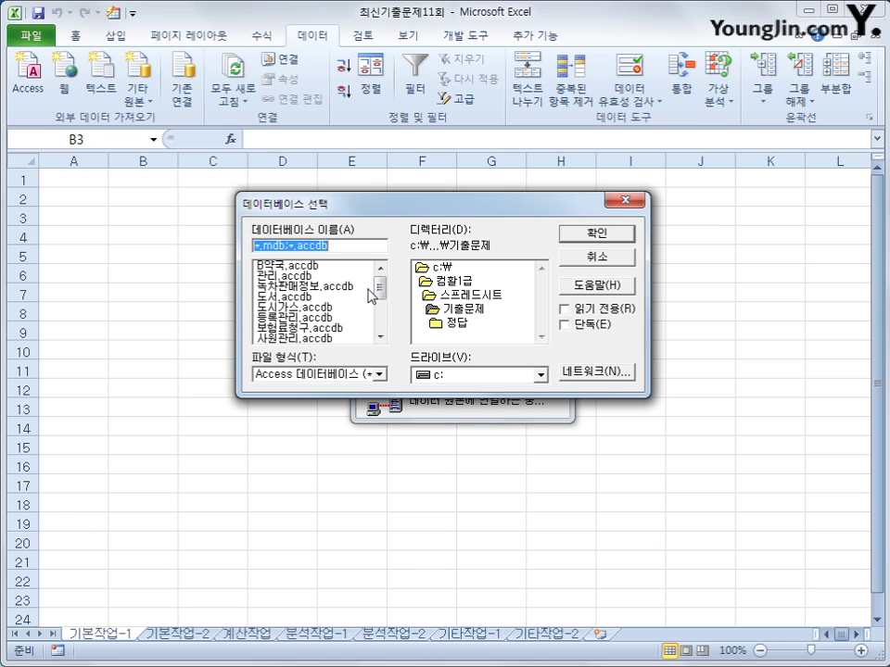
Step: Connect to the Access database in the 기출문제 folder that contains the 고객정보 and 사진인화관리 tables
{"action": "mouse_move", "coordinate": [375, 283]}
{"action": "left_mouse_down"}
{"action": "mouse_move", "coordinate": [379, 326]}
{"action": "mouse_move", "coordinate": [377, 305]}
{"action": "left_mouse_up"}
{"action": "left_click", "coordinate": [290, 288]}
{"action": "left_click", "coordinate": [595, 235]}
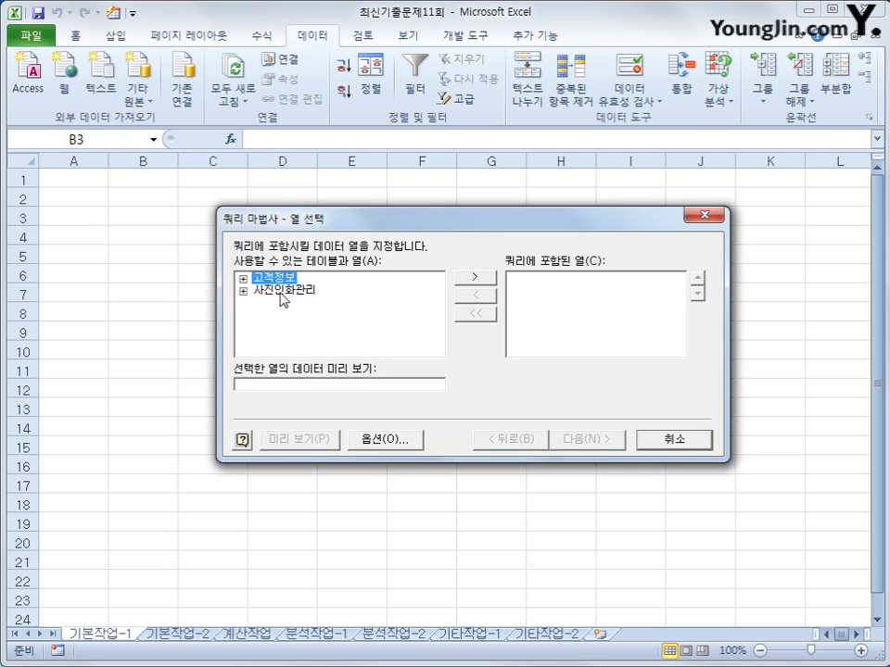
Step: Include the 접수일, 인화코드 and 고객명 columns of the 사진인화관리 table in the query, in that order
{"action": "left_click", "coordinate": [281, 292]}
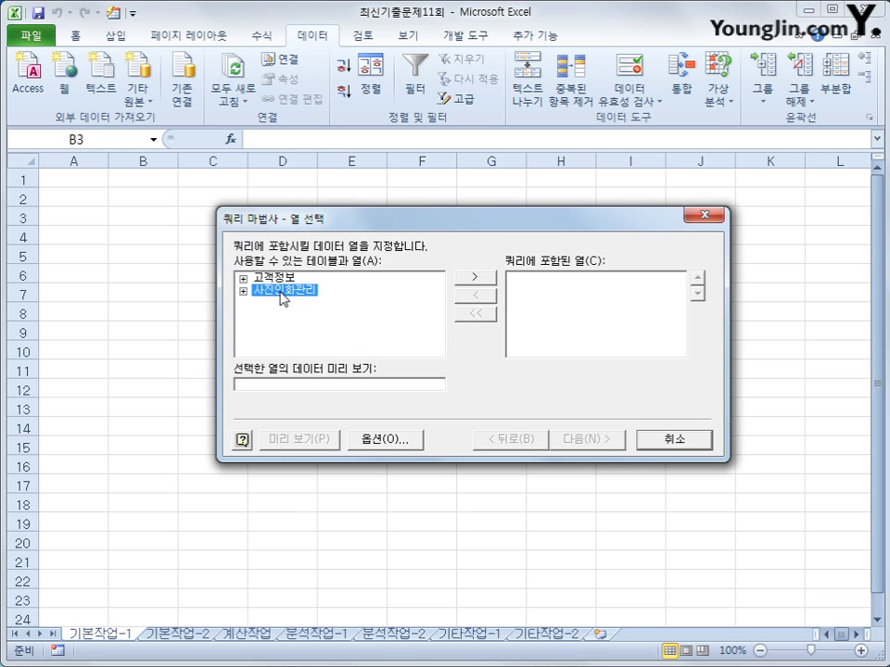
{"action": "double_click", "coordinate": [283, 293]}
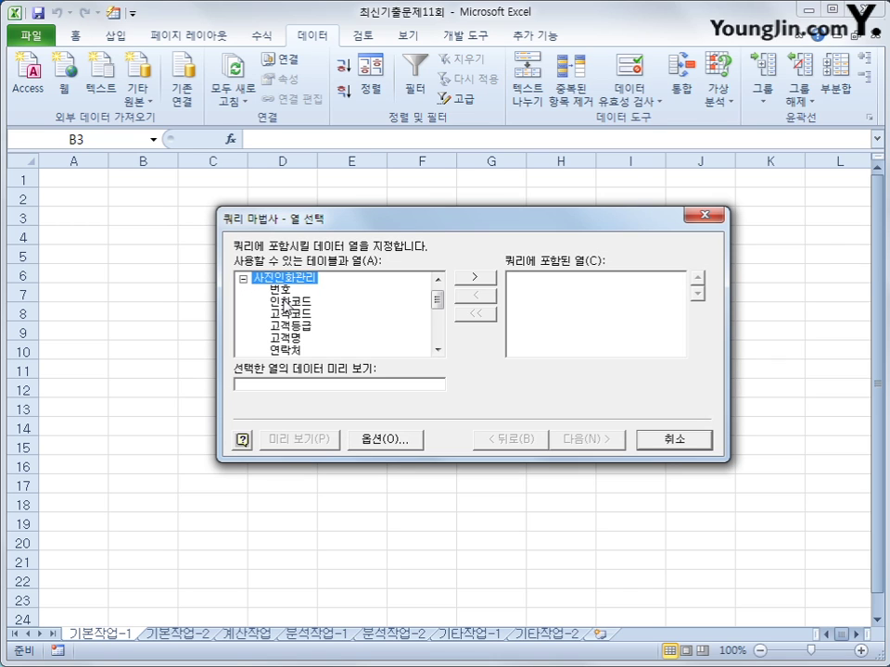
{"action": "left_click_drag", "start_coordinate": [439, 306], "coordinate": [439, 330]}
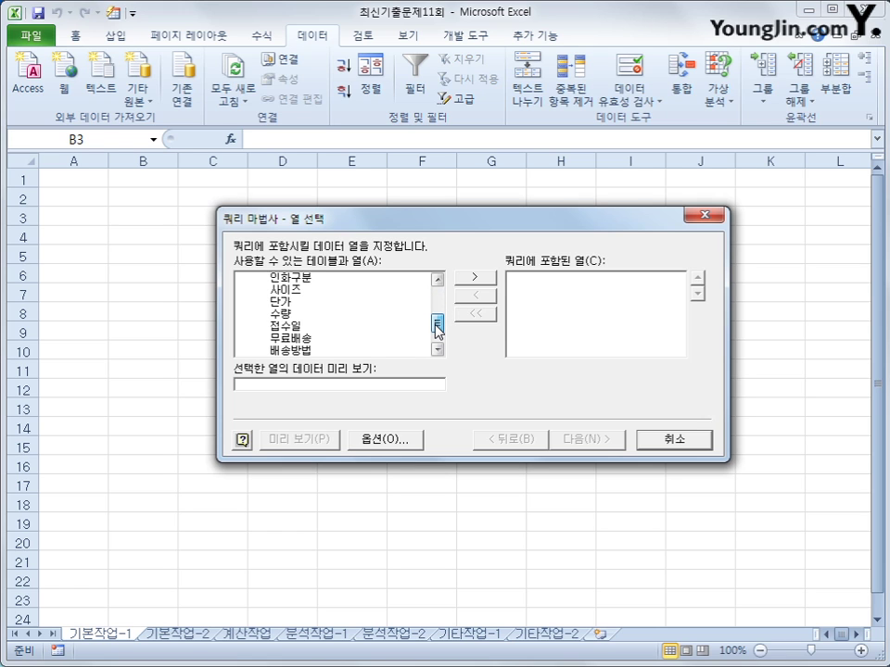
{"action": "double_click", "coordinate": [284, 328]}
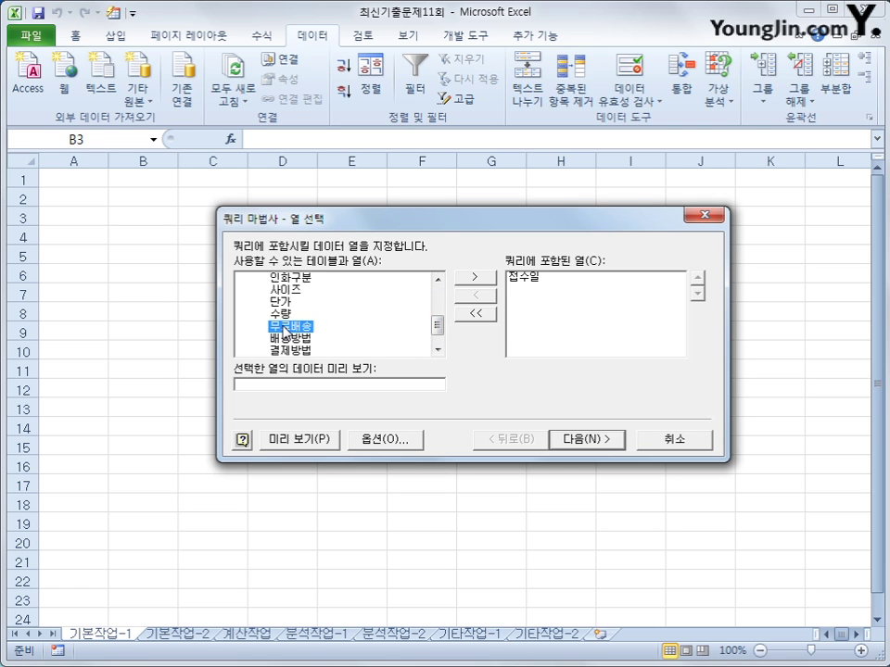
{"action": "left_click_drag", "start_coordinate": [439, 332], "coordinate": [436, 299]}
{"action": "double_click", "coordinate": [304, 302]}
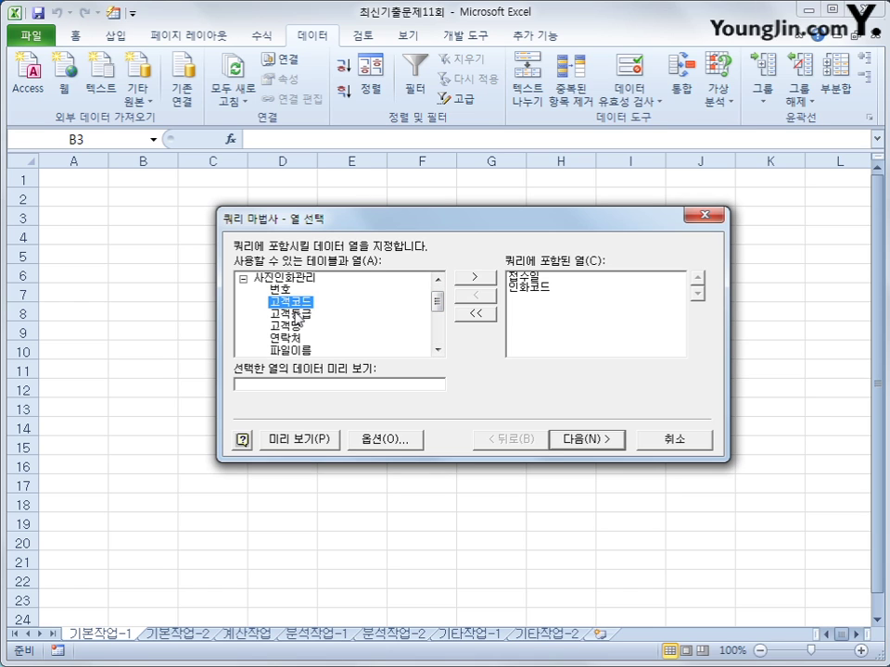
{"action": "double_click", "coordinate": [297, 326]}
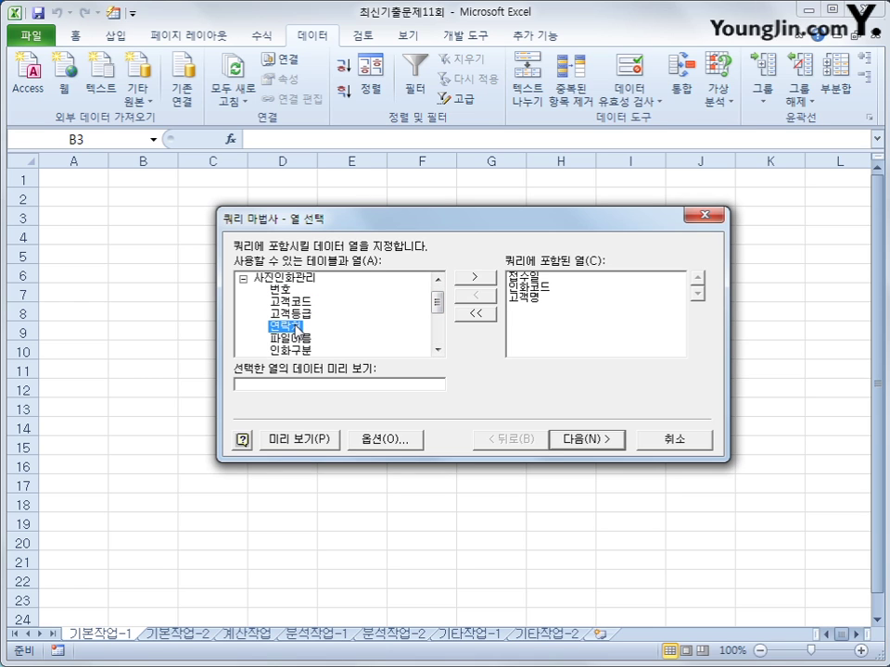
Step: Append the 인화구분, 사이즈, 단가, 수량 and 결제금액 columns to the query and proceed to data filtering
{"action": "left_click", "coordinate": [291, 351]}
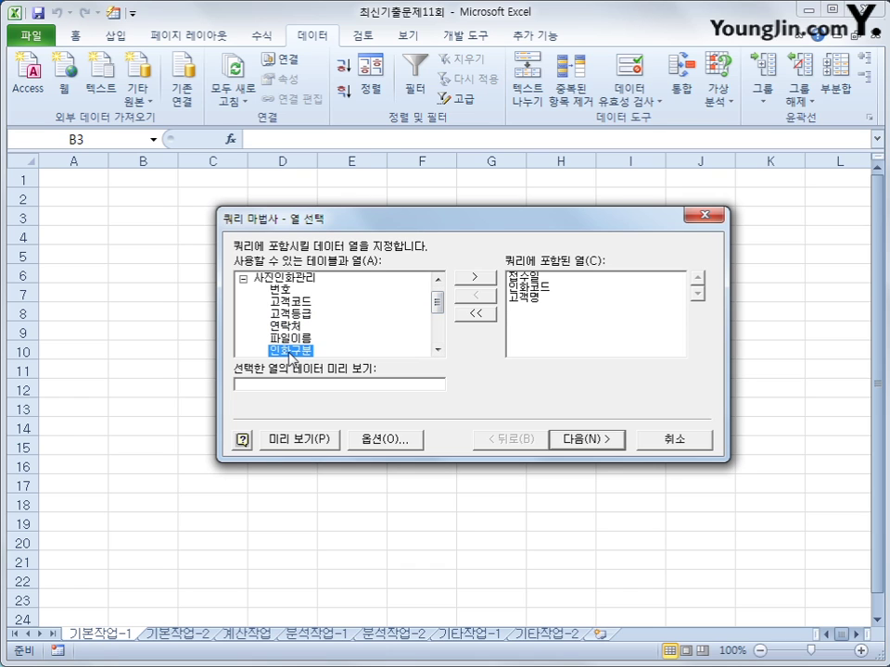
{"action": "double_click", "coordinate": [291, 351]}
{"action": "double_click", "coordinate": [291, 351]}
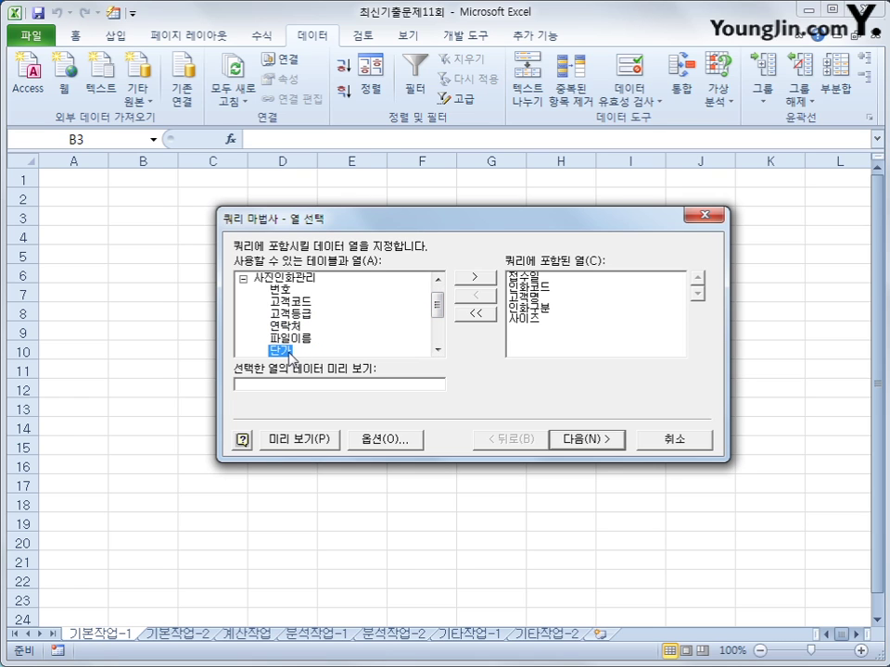
{"action": "double_click", "coordinate": [291, 351]}
{"action": "double_click", "coordinate": [291, 352]}
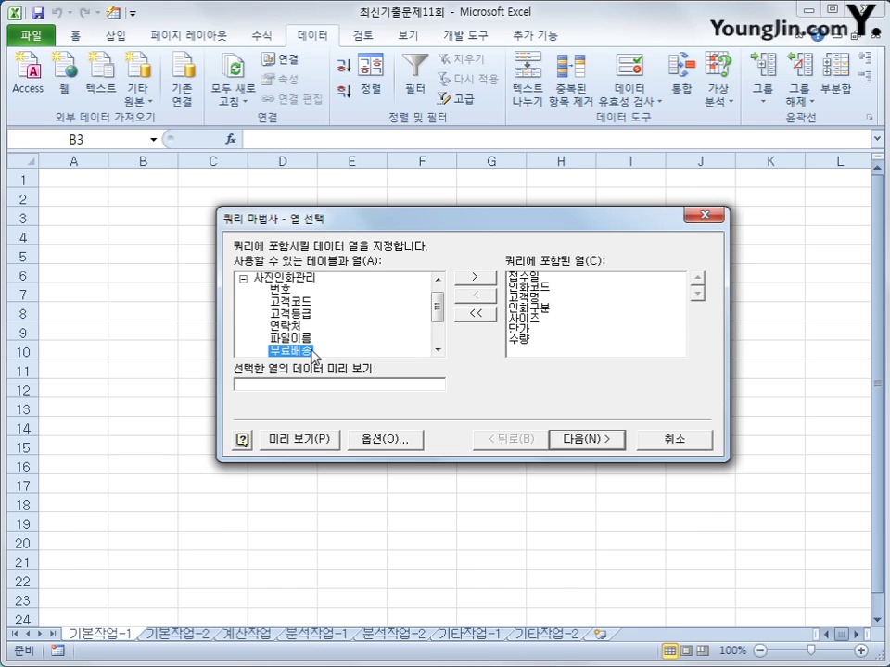
{"action": "scroll", "coordinate": [435, 314], "scroll_direction": "down", "scroll_amount": 1}
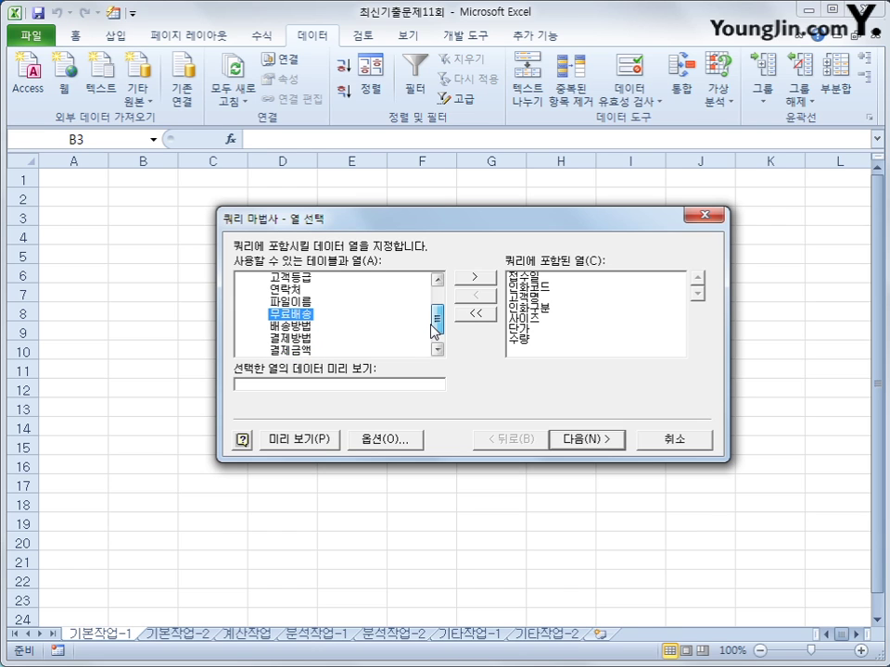
{"action": "double_click", "coordinate": [308, 351]}
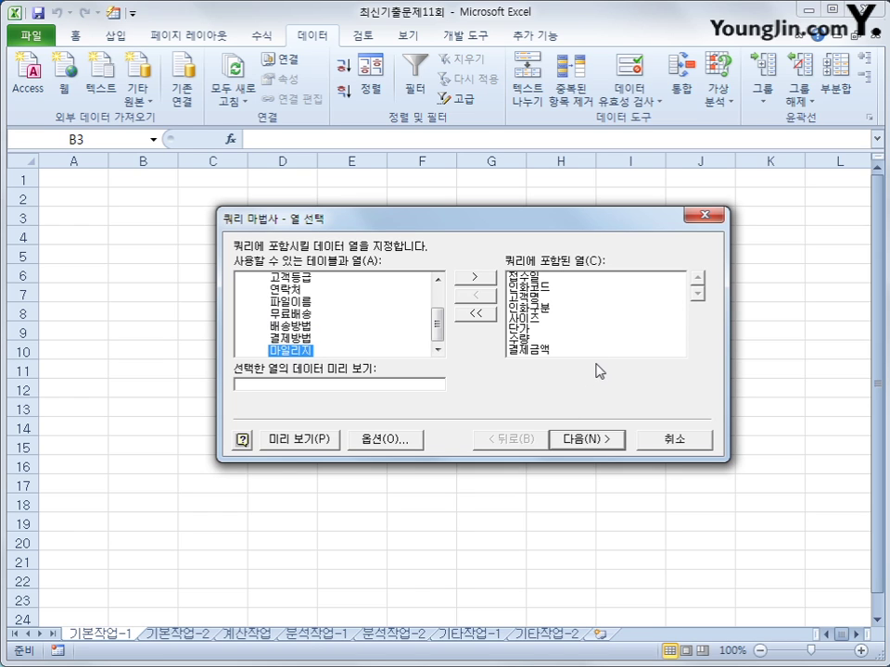
{"action": "left_click", "coordinate": [587, 439]}
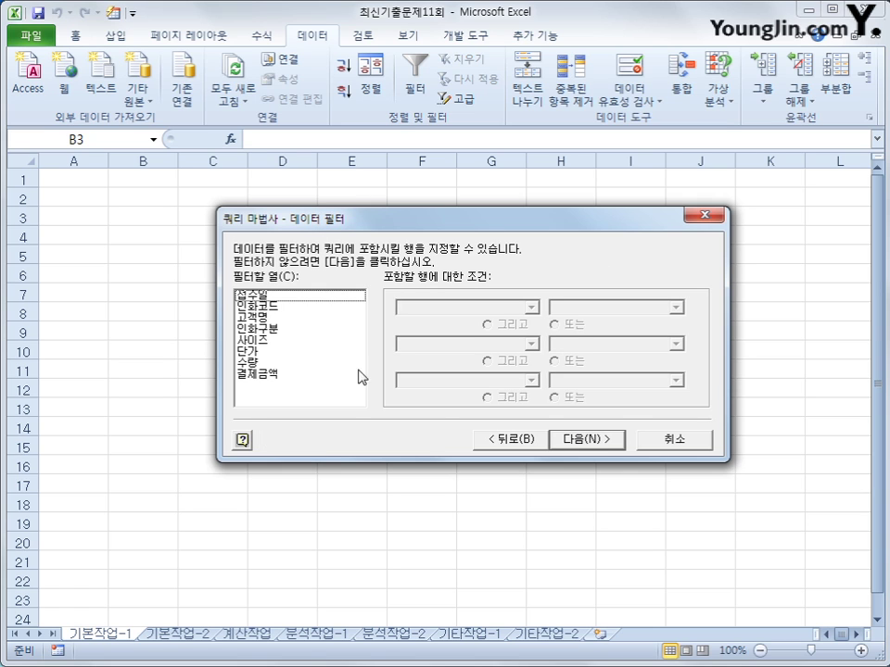
Step: Filter 접수일 to dates greater than or equal to 2017-02-01
{"action": "left_click", "coordinate": [309, 297]}
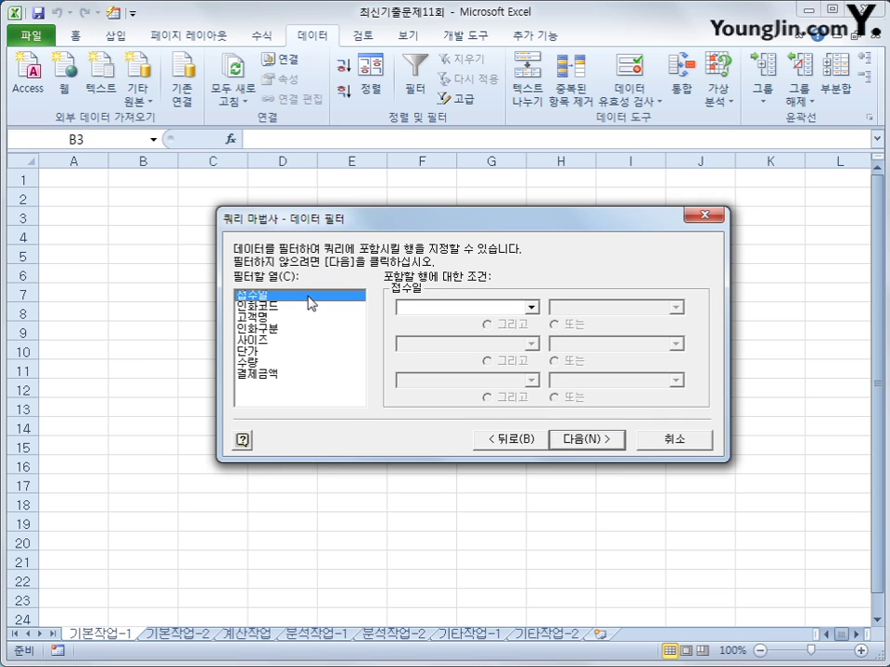
{"action": "left_click", "coordinate": [531, 307]}
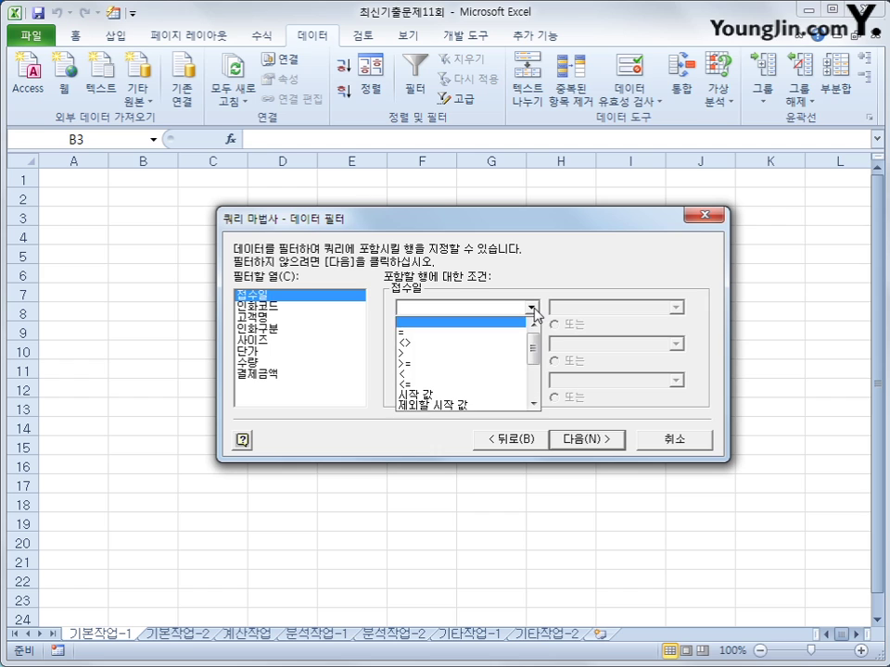
{"action": "left_click", "coordinate": [518, 364]}
{"action": "left_click", "coordinate": [586, 307]}
{"action": "type", "text": "201"}
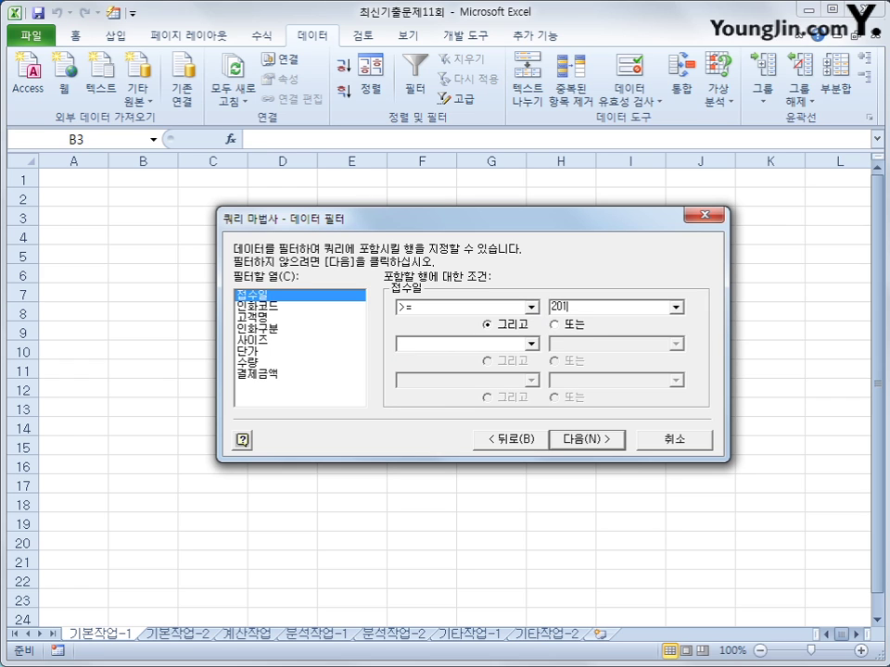
{"action": "type", "text": "7-02-01"}
Step: Add a second 접수일 condition, joined with AND, for dates less than or equal to 2017-03-31
{"action": "left_click", "coordinate": [532, 345]}
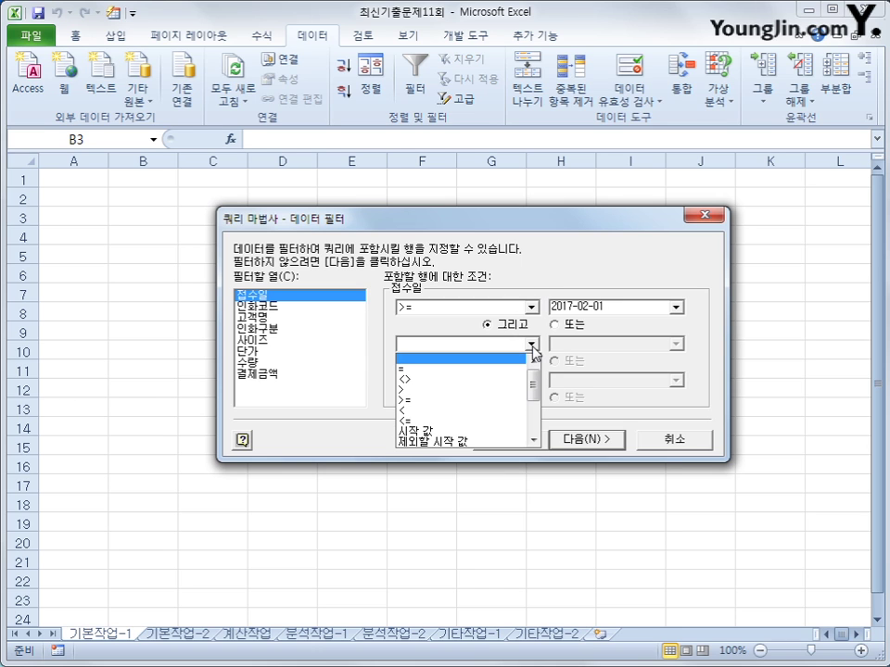
{"action": "left_click", "coordinate": [506, 419]}
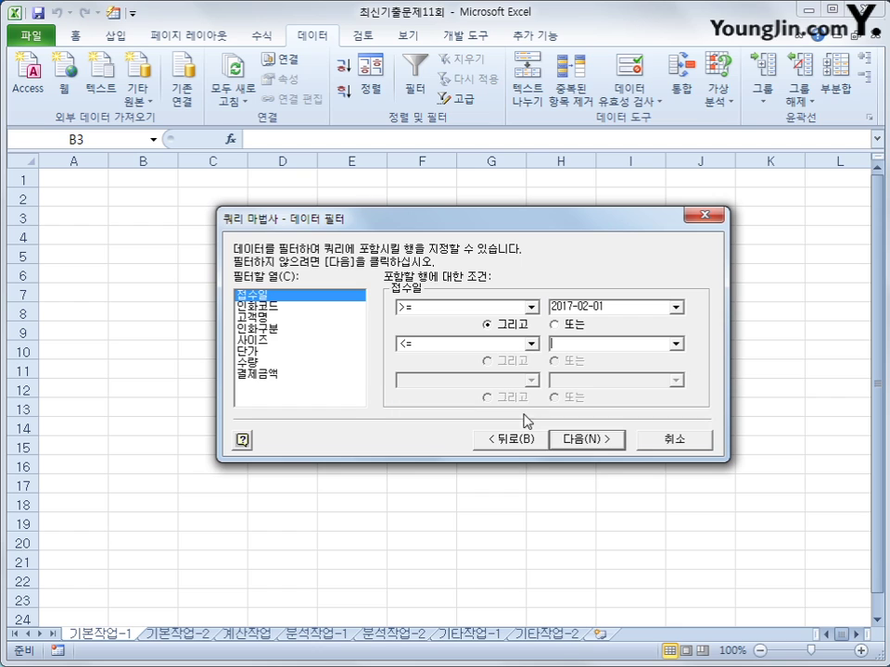
{"action": "left_click", "coordinate": [593, 344]}
{"action": "type", "text": "2017"}
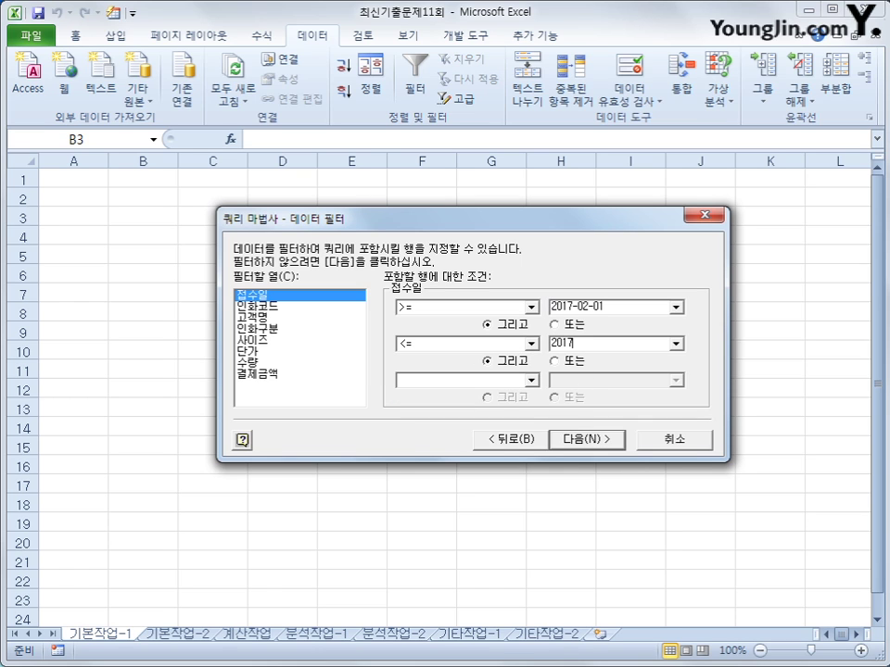
{"action": "type", "text": "-03-31"}
Step: Filter 단가 to values greater than (>) 1000 and proceed to the sort order
{"action": "left_click", "coordinate": [295, 356]}
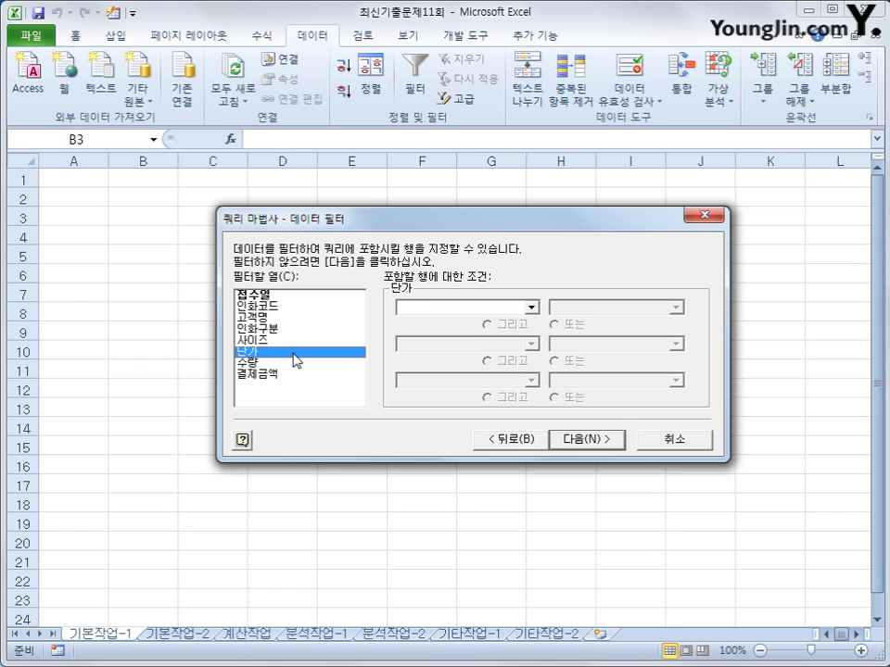
{"action": "left_click", "coordinate": [479, 308]}
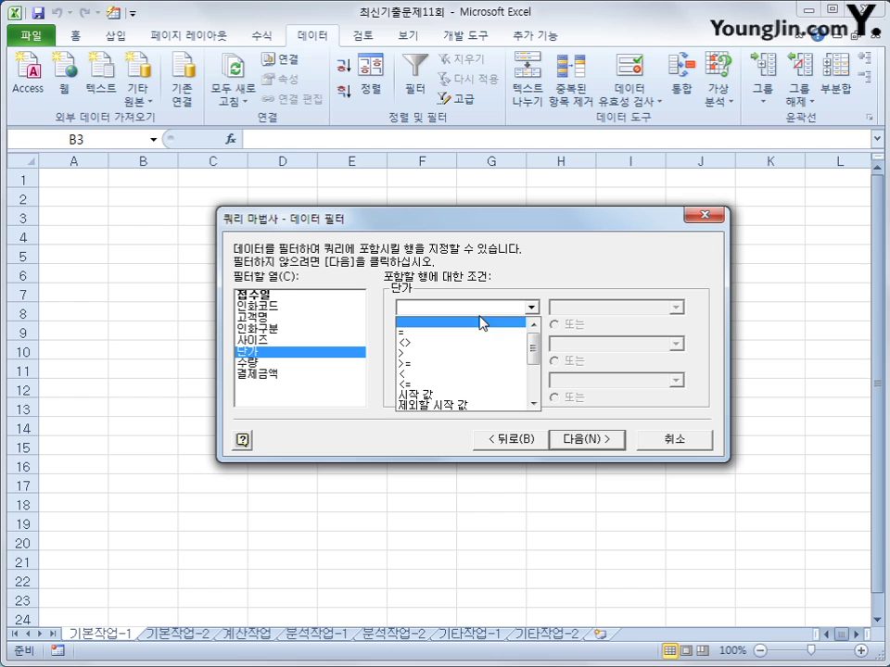
{"action": "left_click", "coordinate": [473, 363]}
{"action": "key", "text": "Tab"}
{"action": "type", "text": "100"}
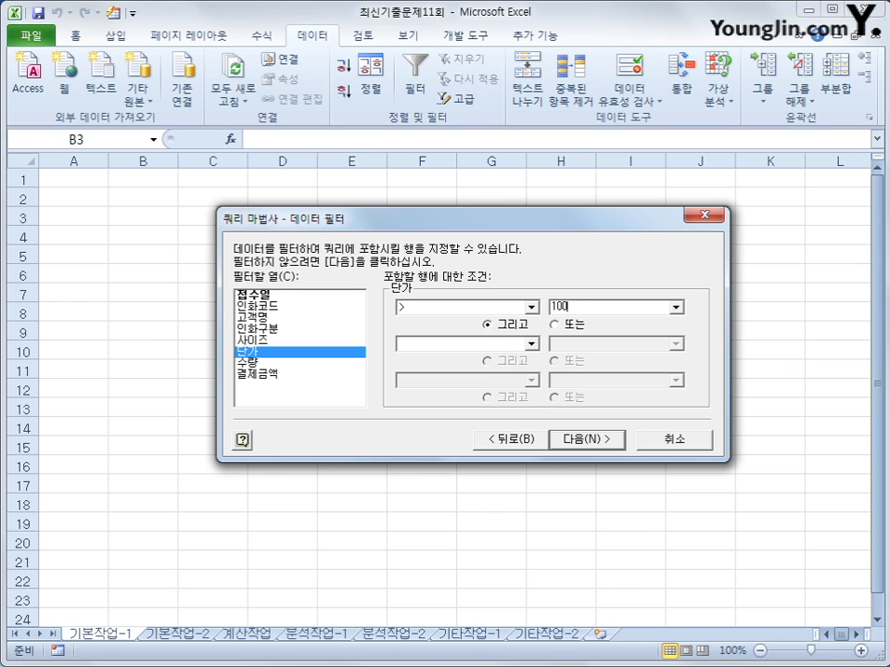
{"action": "type", "text": "0"}
{"action": "left_click", "coordinate": [608, 445]}
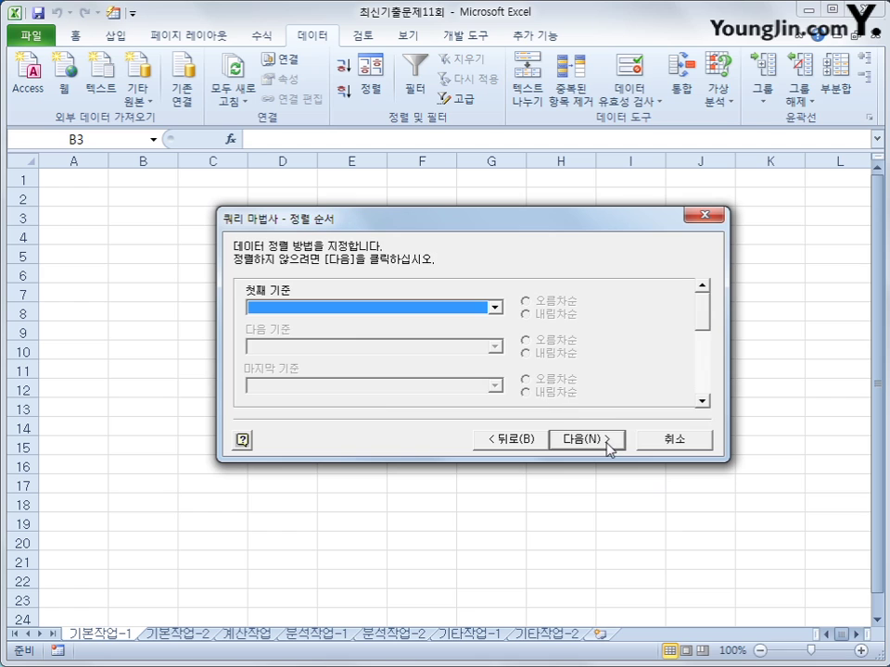
Step: Sort the query by 접수일 ascending, then 수량 descending, and finish by returning the data to Microsoft Excel
{"action": "left_click", "coordinate": [359, 308]}
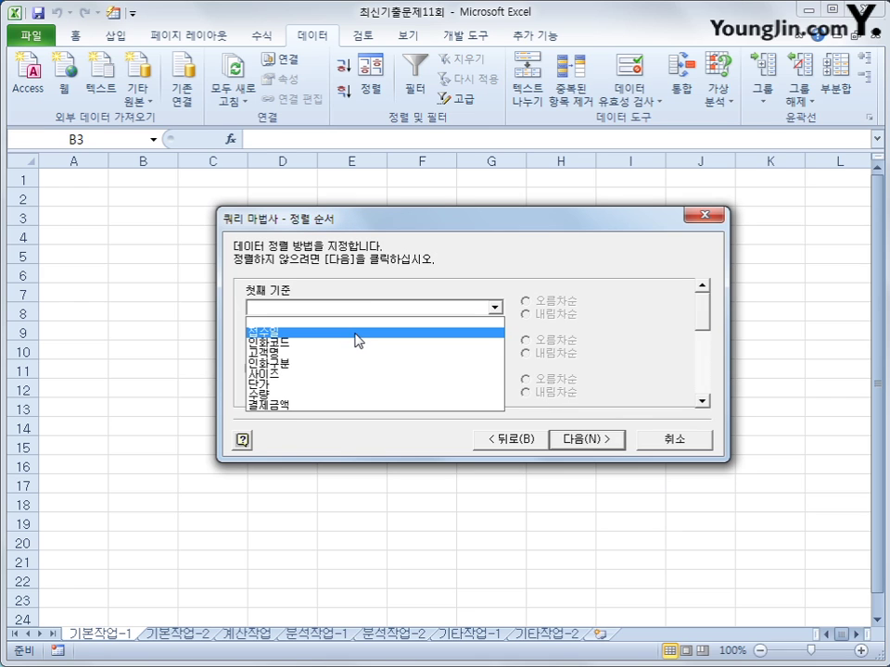
{"action": "left_click", "coordinate": [353, 337]}
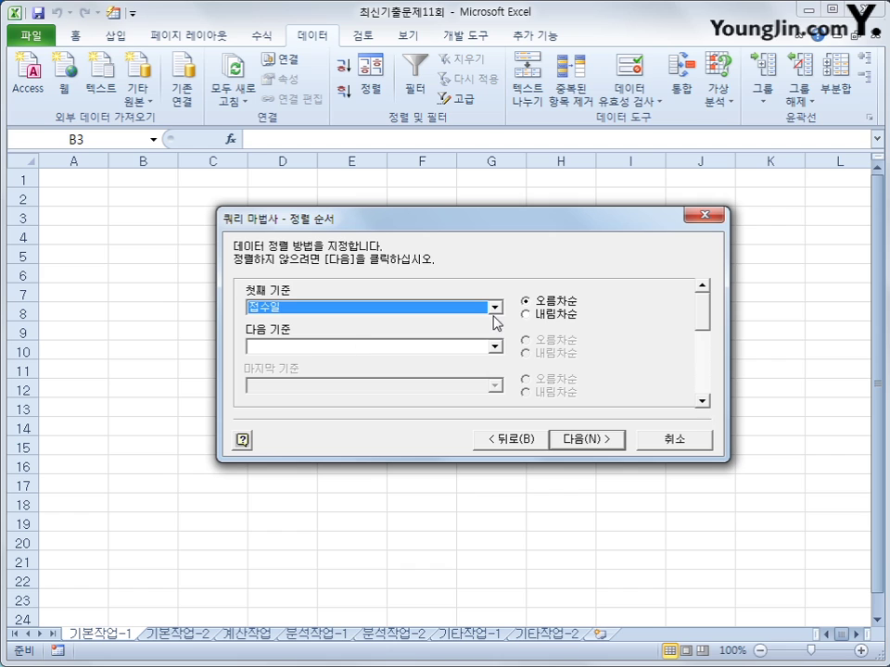
{"action": "left_click", "coordinate": [491, 348]}
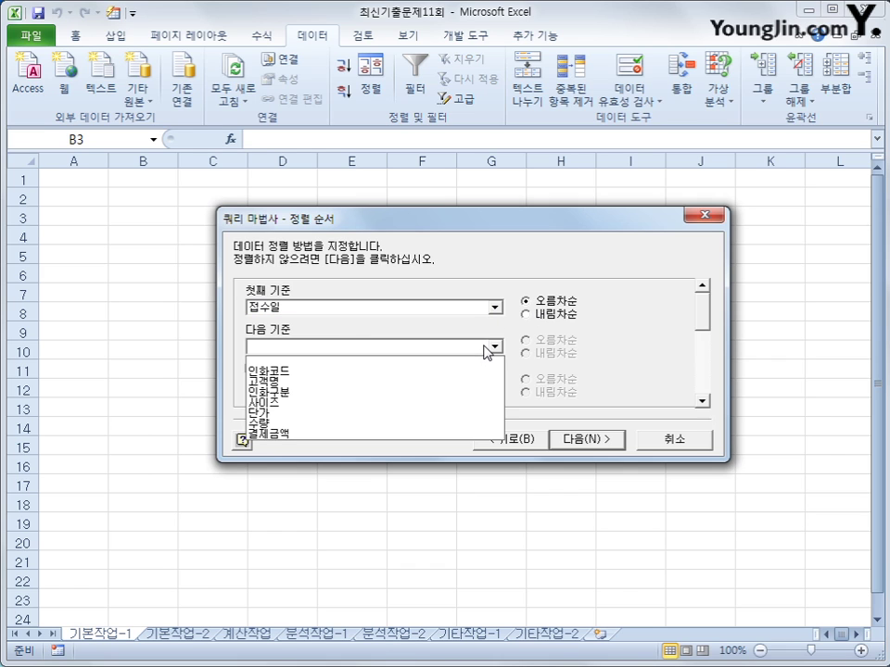
{"action": "left_click", "coordinate": [454, 422]}
{"action": "left_click", "coordinate": [564, 356]}
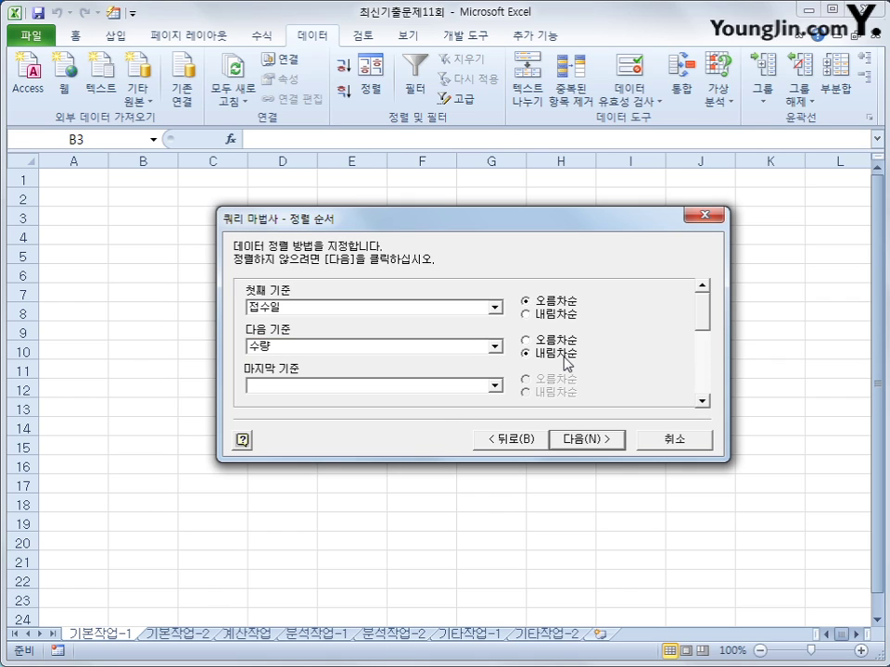
{"action": "left_click", "coordinate": [588, 443]}
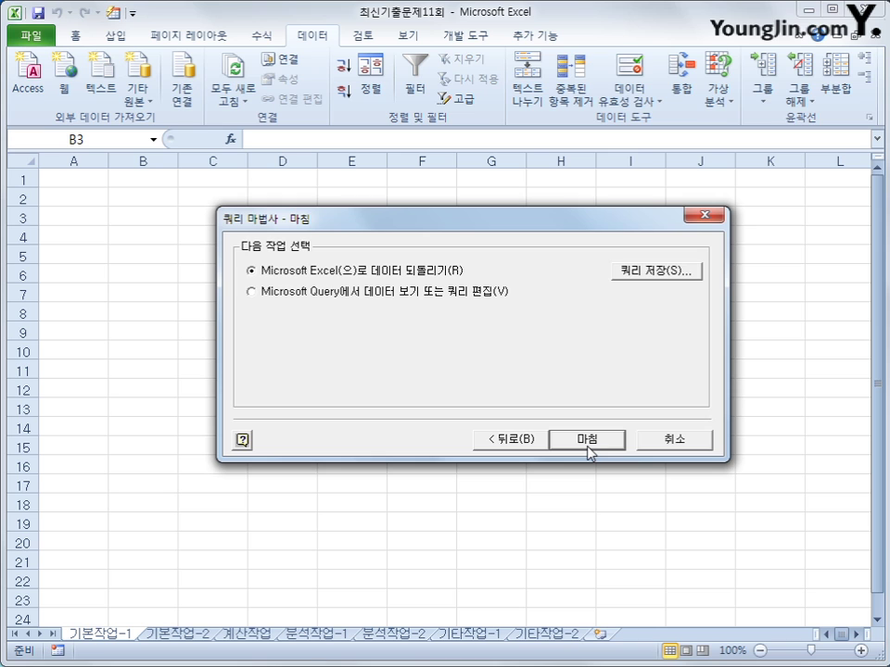
{"action": "left_click", "coordinate": [587, 439]}
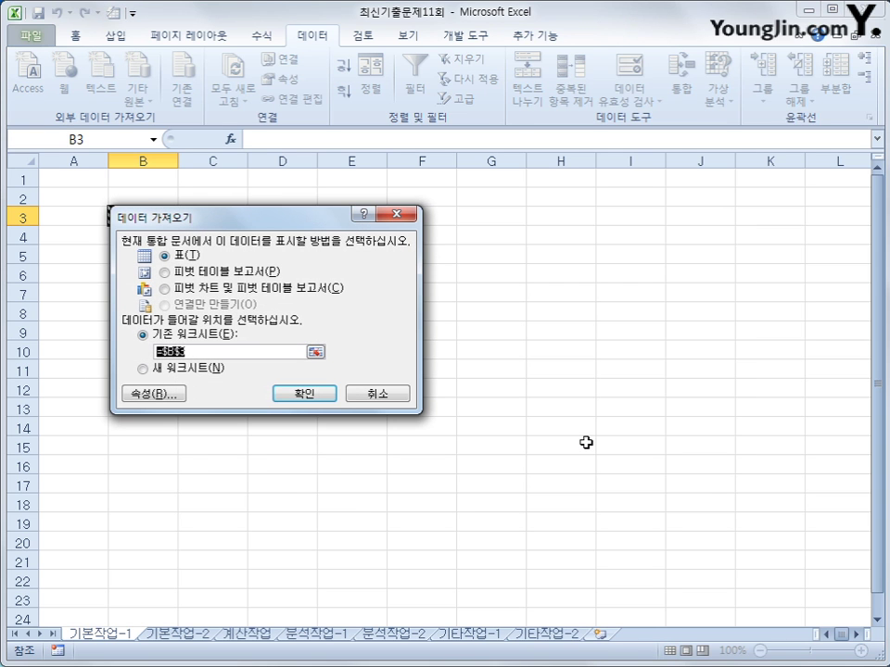
Step: Import the query result as a table into the existing worksheet at cell B3
{"action": "left_click", "coordinate": [314, 396]}
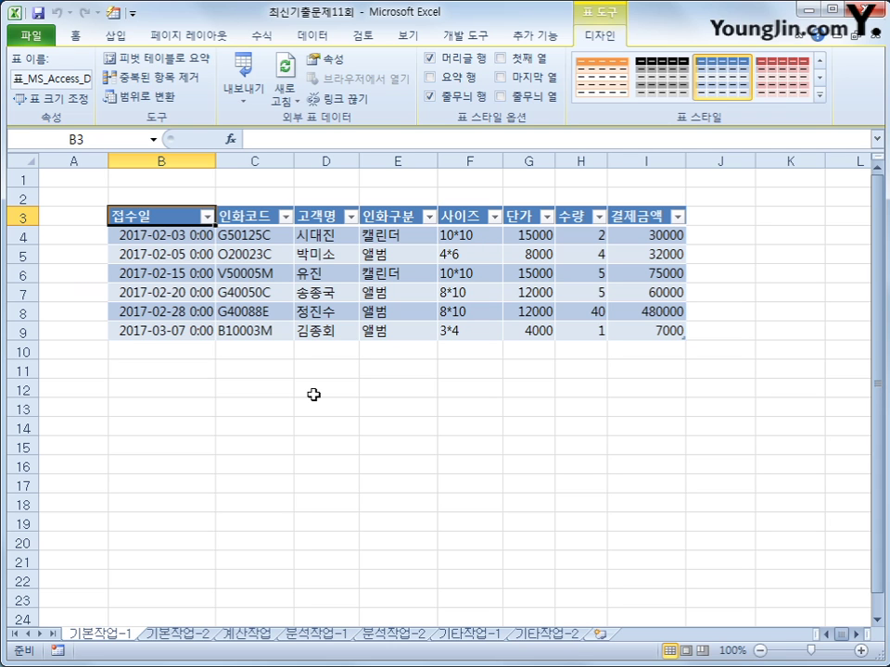
Step: On the 기본작업-2 sheet, copy the 고객등급 header and the values Orange and Blue into B25:B27
{"action": "left_click", "coordinate": [201, 636]}
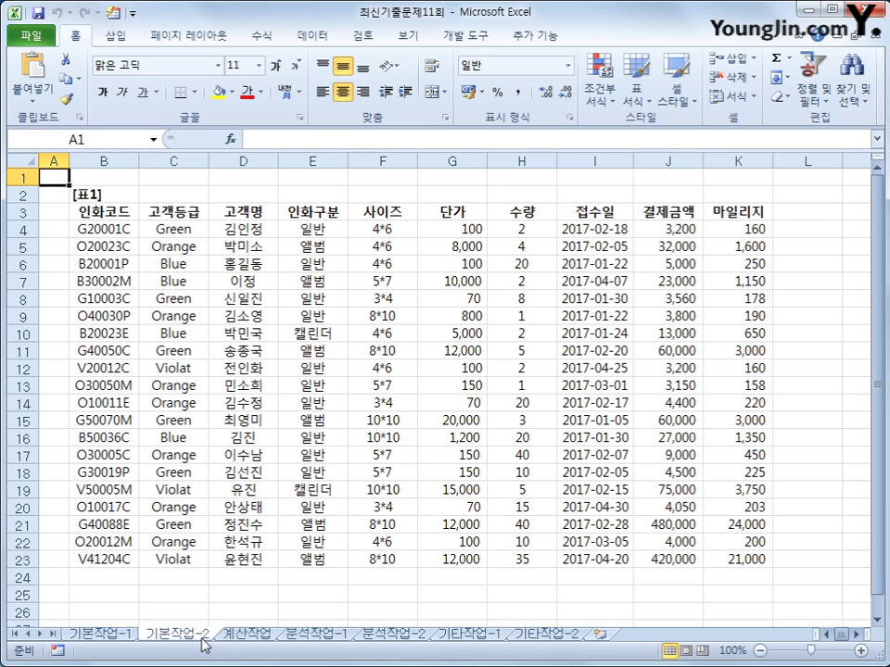
{"action": "left_click", "coordinate": [190, 216]}
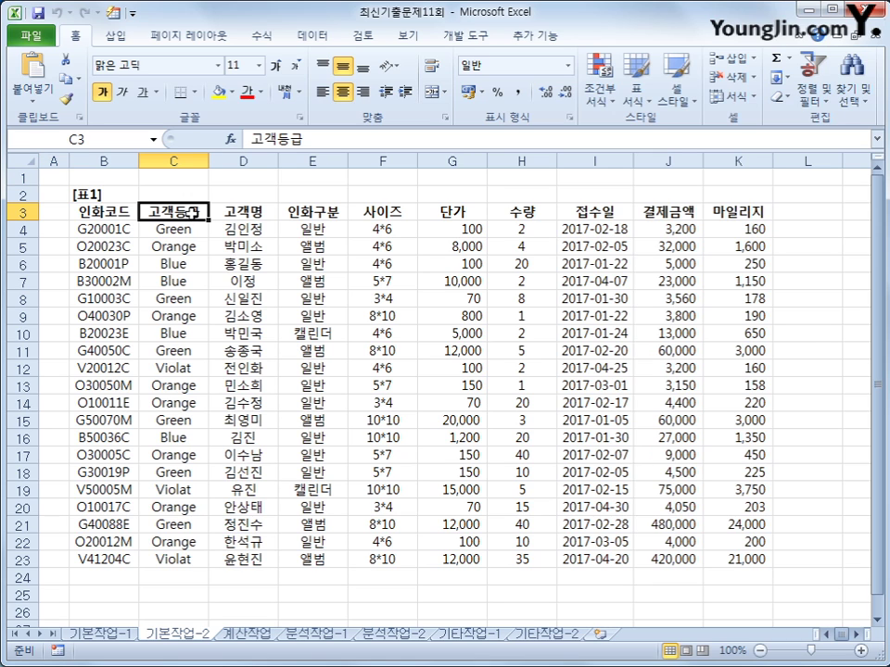
{"action": "left_click", "coordinate": [196, 247], "text": "ctrl"}
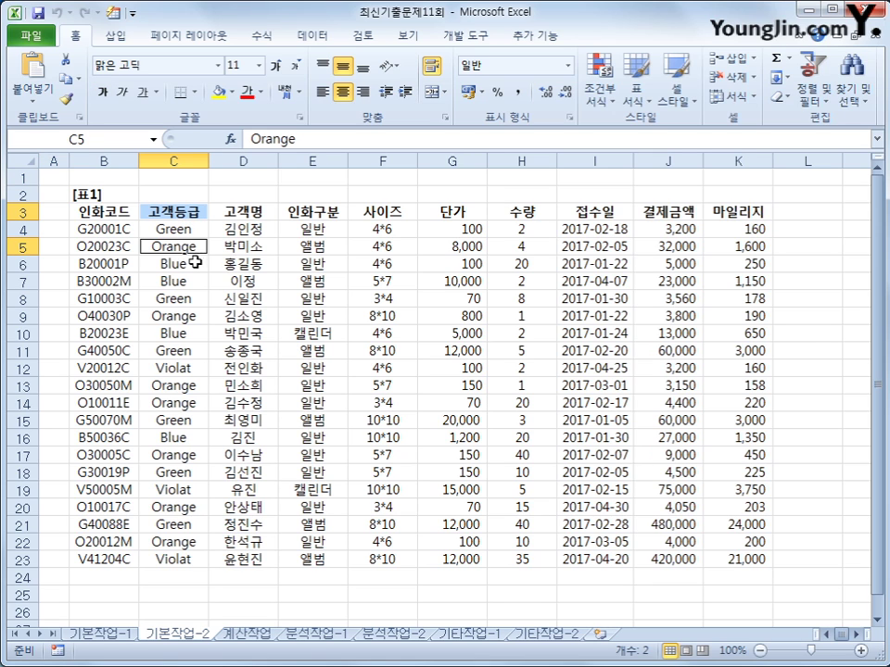
{"action": "left_click", "coordinate": [196, 264], "text": "ctrl"}
{"action": "key", "text": "ctrl+c"}
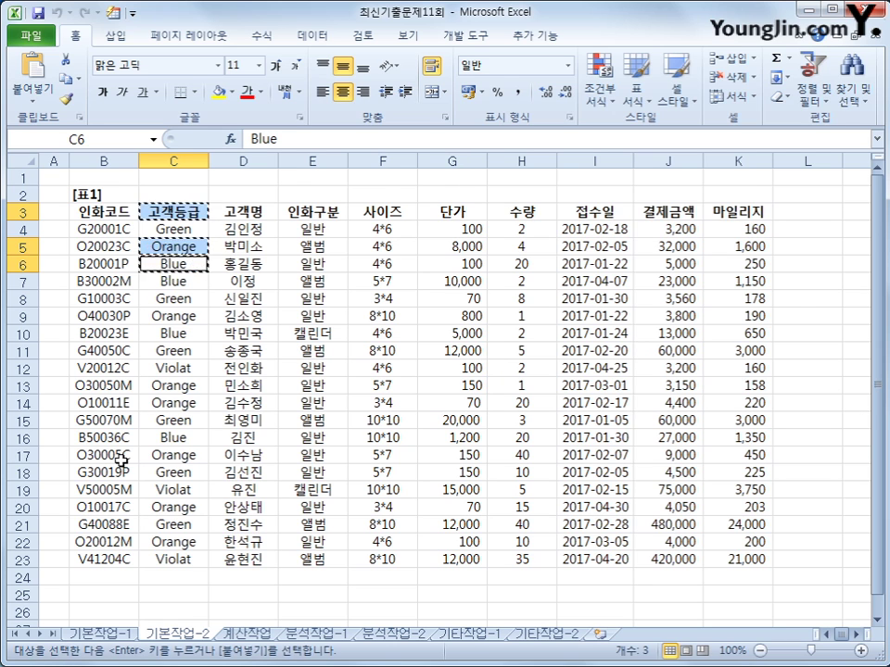
{"action": "scroll", "coordinate": [122, 461], "scroll_direction": "down", "scroll_amount": 1}
{"action": "left_click", "coordinate": [124, 542]}
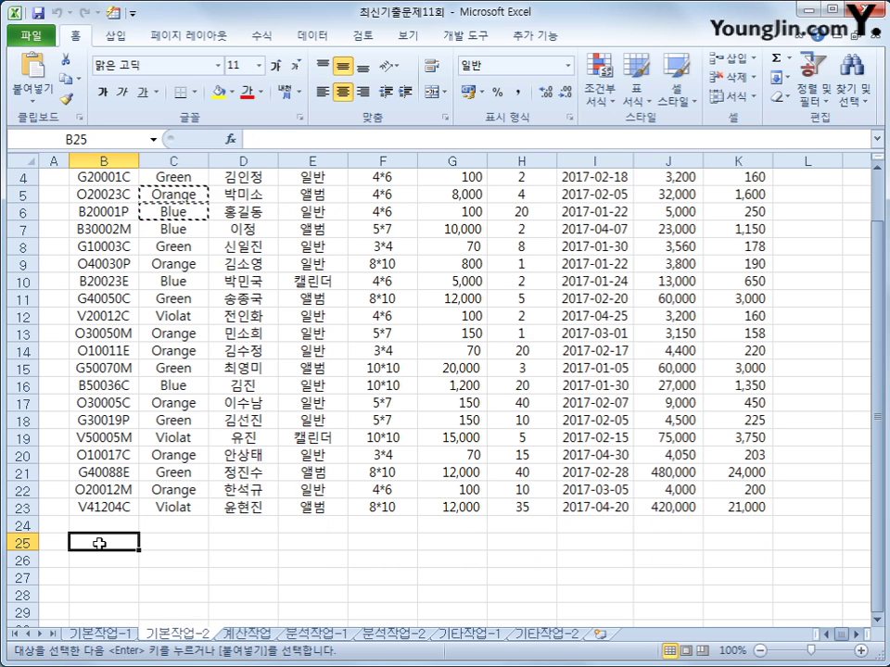
{"action": "key", "text": "ctrl+v"}
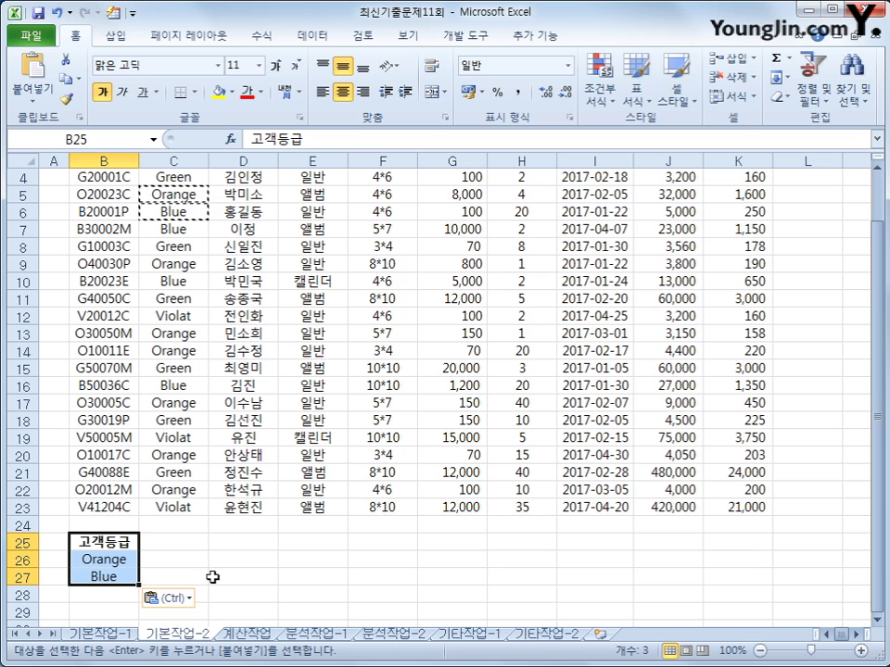
Step: Copy the 결제금액 header from J3 into C25 as the second criteria heading
{"action": "scroll", "coordinate": [324, 555], "scroll_direction": "up", "scroll_amount": 1}
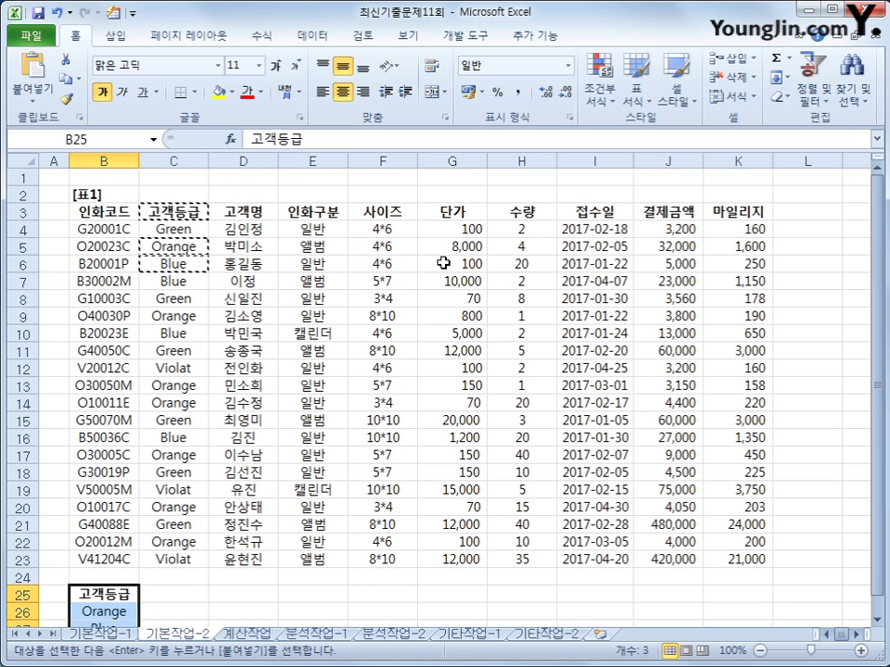
{"action": "left_click", "coordinate": [668, 212]}
{"action": "scroll", "coordinate": [356, 444], "scroll_direction": "down", "scroll_amount": 3}
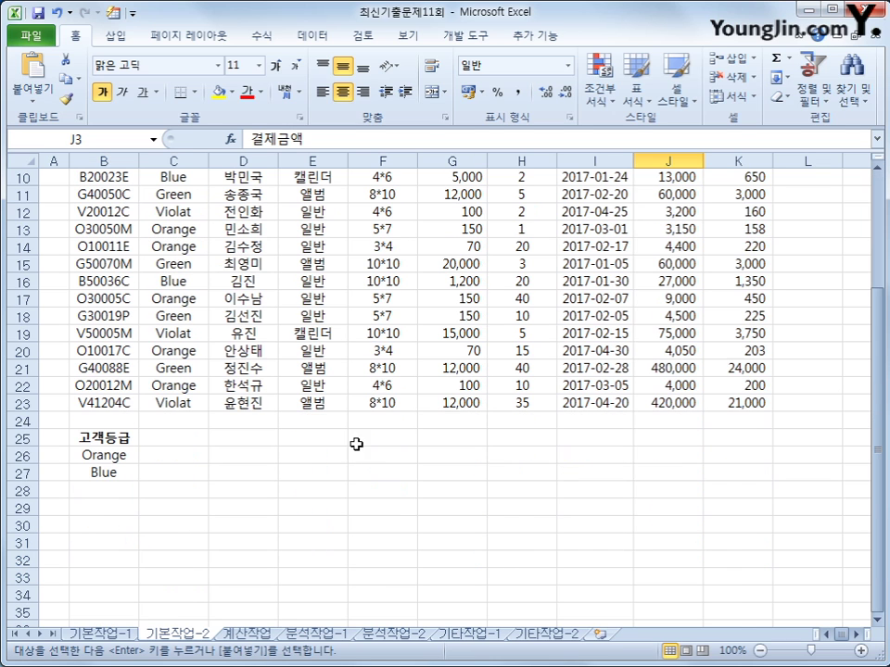
{"action": "left_click", "coordinate": [192, 439]}
{"action": "key", "text": "ctrl+v"}
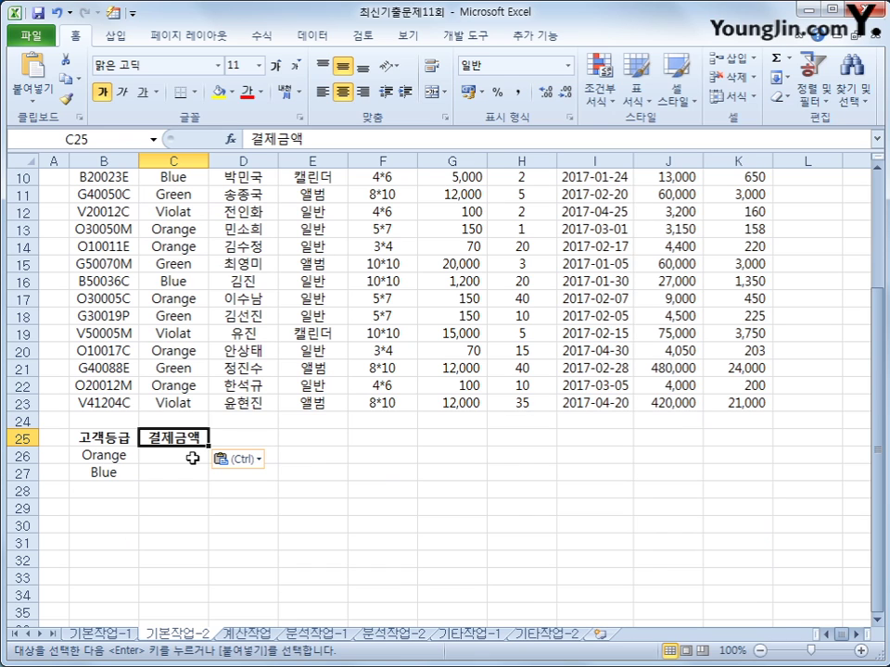
Step: Enter the criterion >=10000 under 결제금액 in both C26 and C27
{"action": "left_click", "coordinate": [192, 458]}
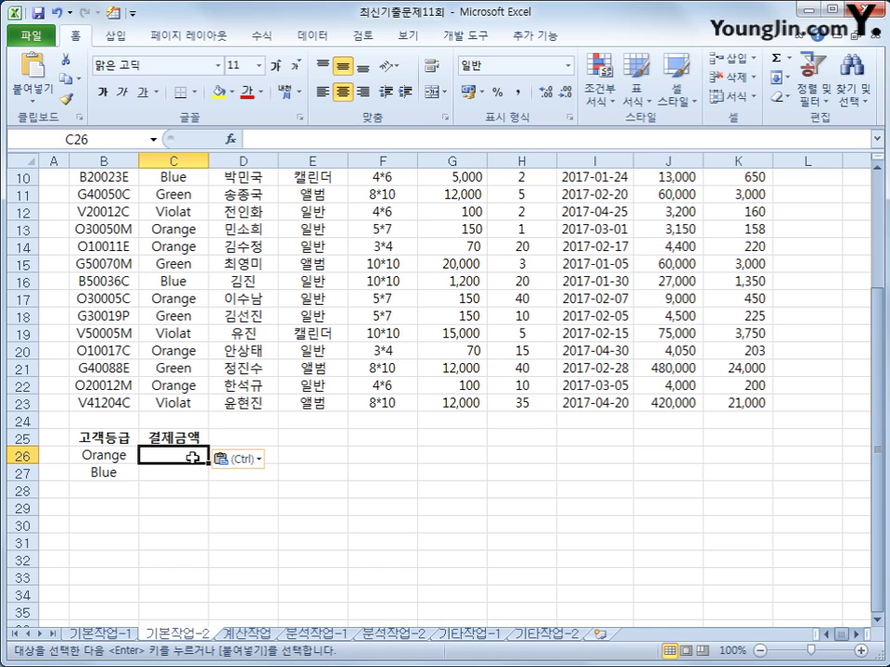
{"action": "type", "text": ">="}
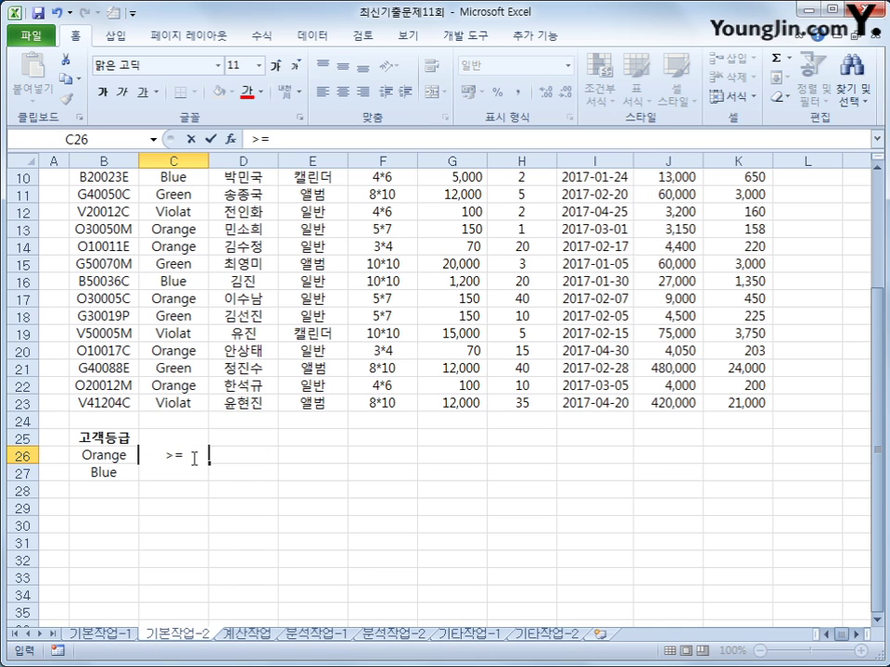
{"action": "type", "text": "10000"}
{"action": "key", "text": "Return"}
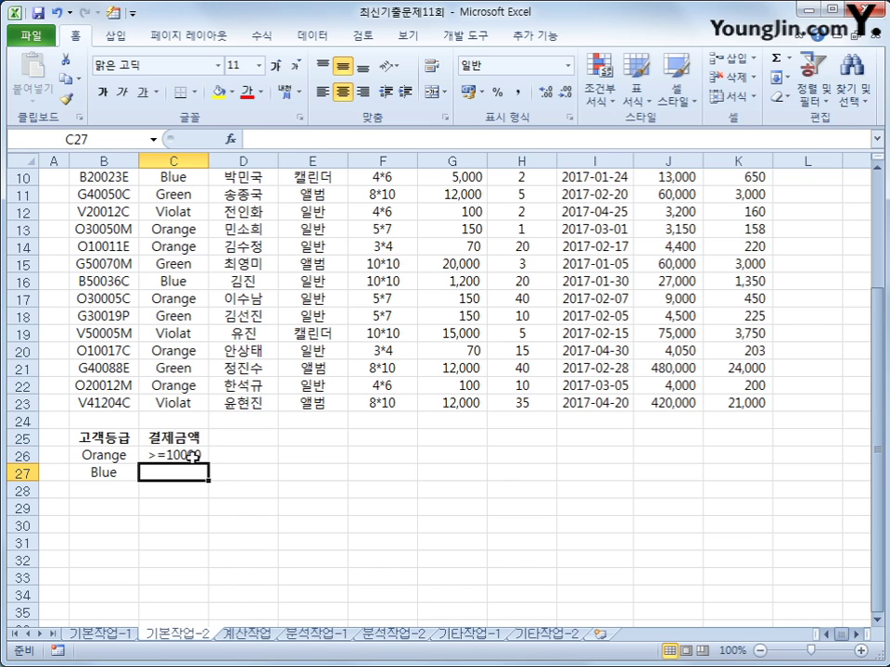
{"action": "type", "text": ">=1"}
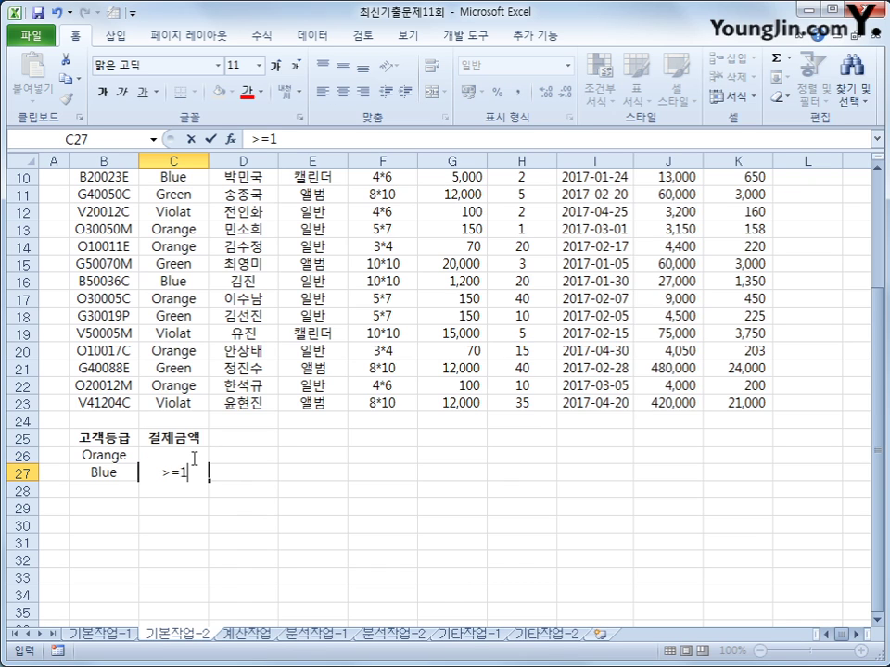
{"action": "type", "text": "0000"}
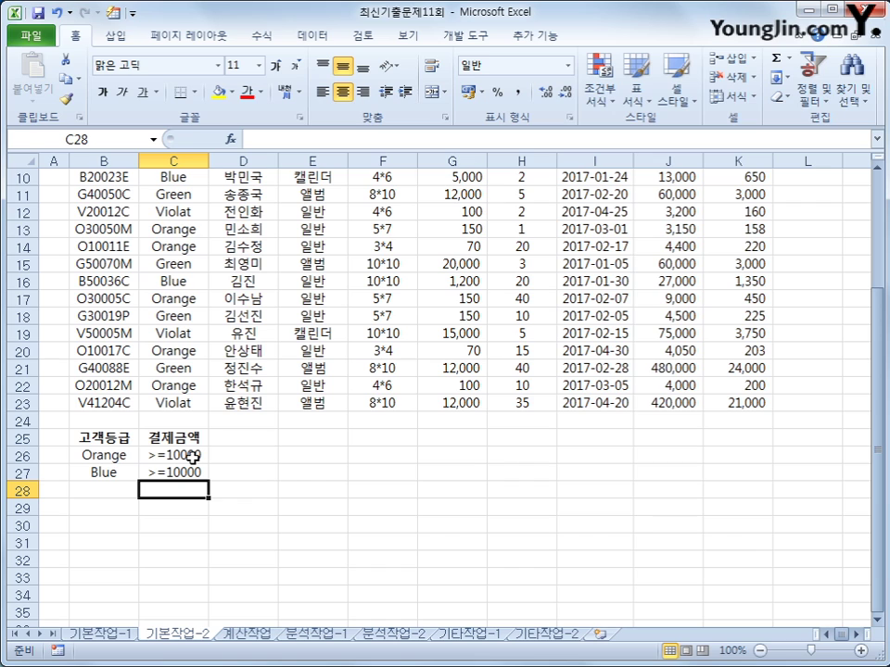
{"action": "left_click_drag", "start_coordinate": [104, 455], "coordinate": [176, 456]}
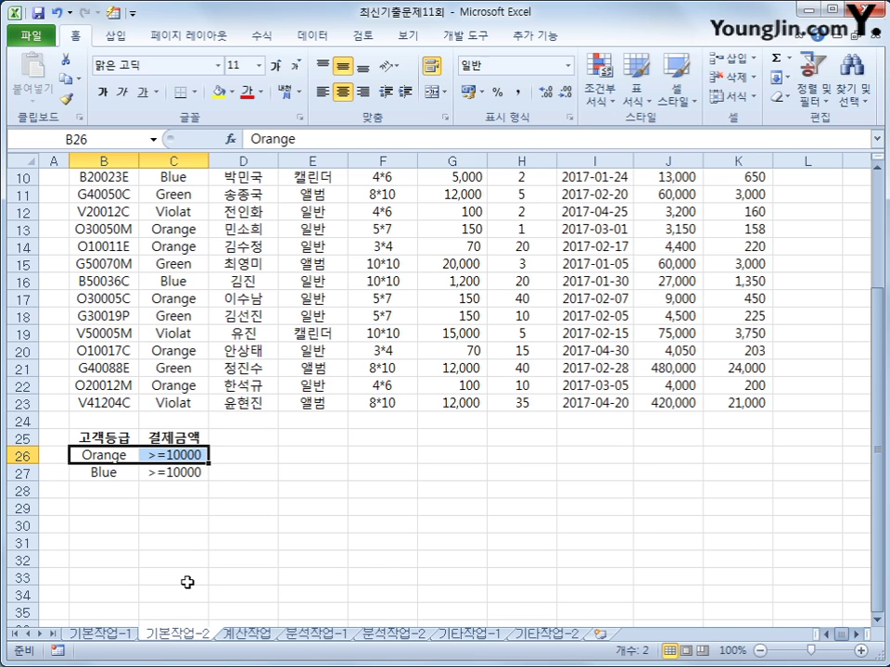
{"action": "left_click_drag", "start_coordinate": [104, 473], "coordinate": [186, 475]}
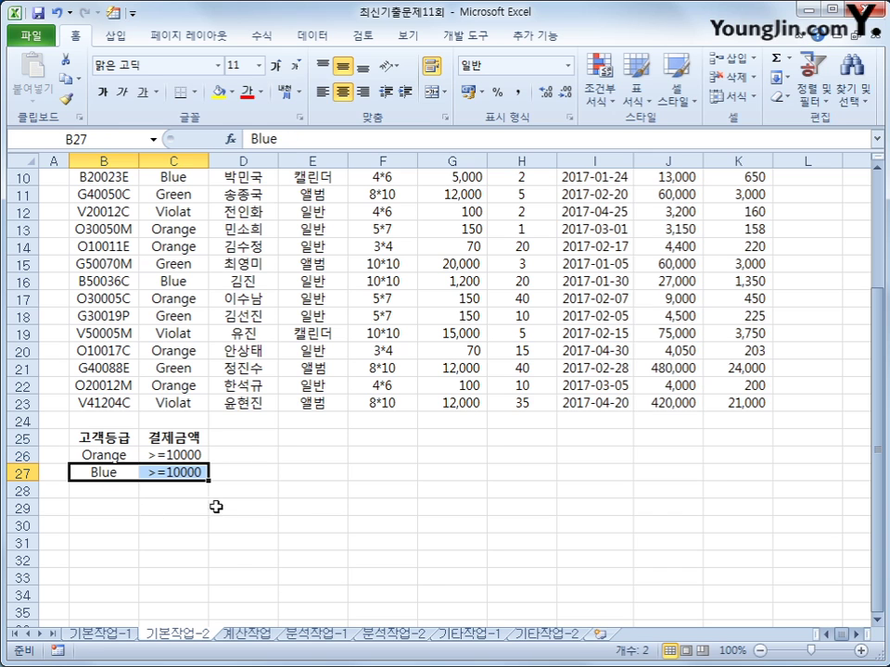
{"action": "left_click", "coordinate": [295, 542]}
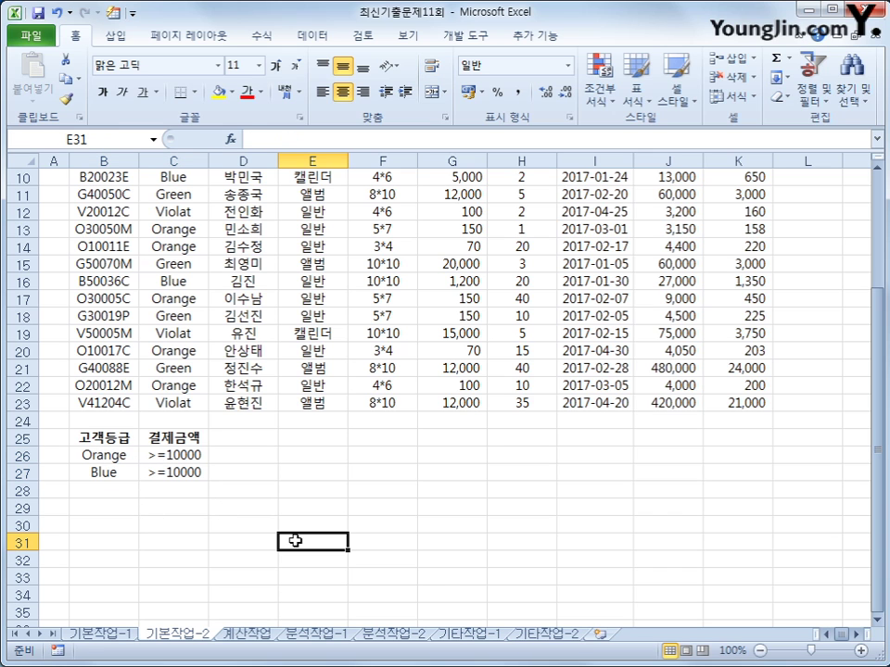
Step: Copy the headers 인화코드, 고객명, 접수일 and 결제금액 from row 3 into B30:E30
{"action": "scroll", "coordinate": [294, 541], "scroll_direction": "up", "scroll_amount": 3}
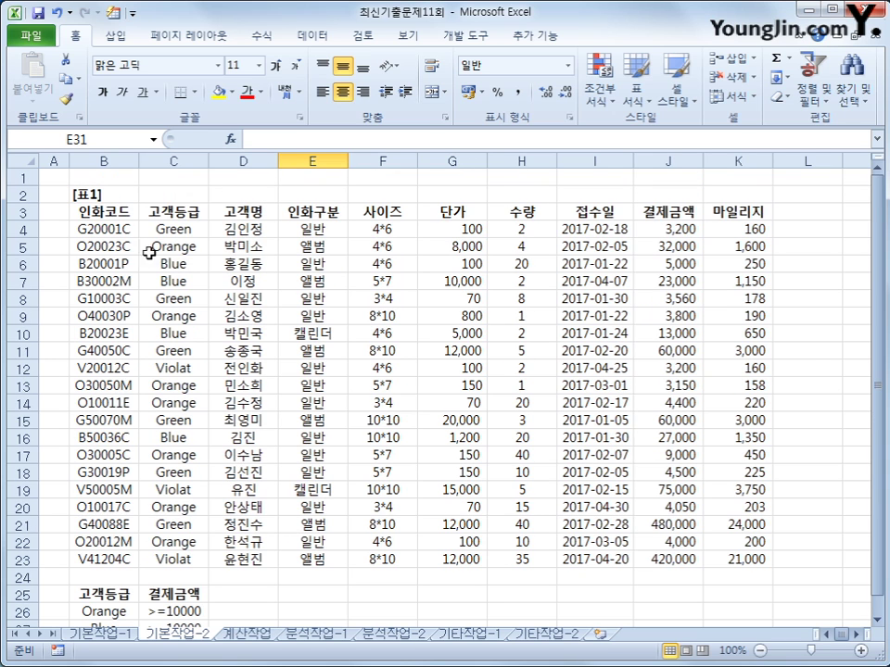
{"action": "left_click", "coordinate": [124, 212]}
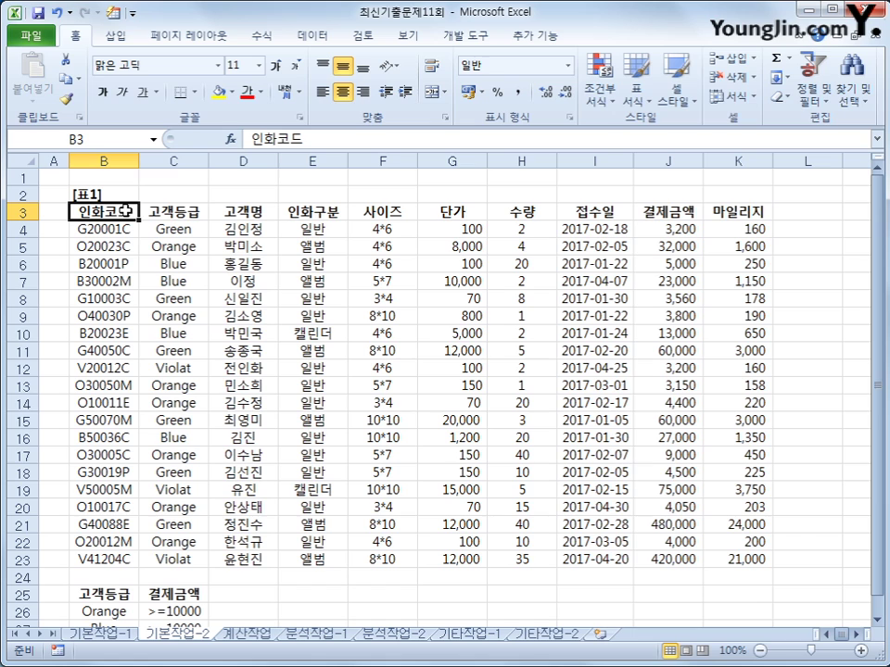
{"action": "left_click", "coordinate": [229, 211], "text": "ctrl"}
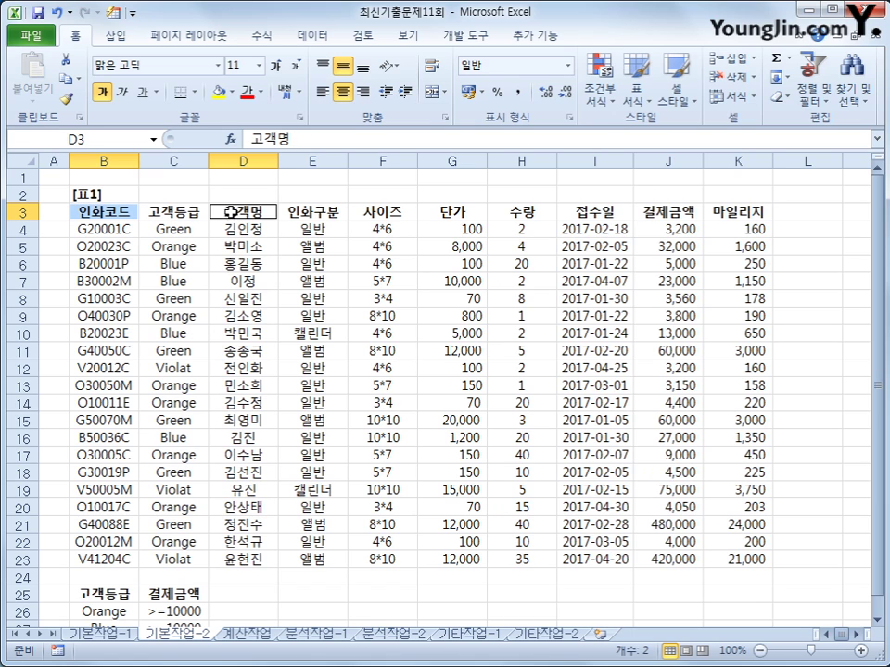
{"action": "left_click", "coordinate": [594, 213], "text": "ctrl"}
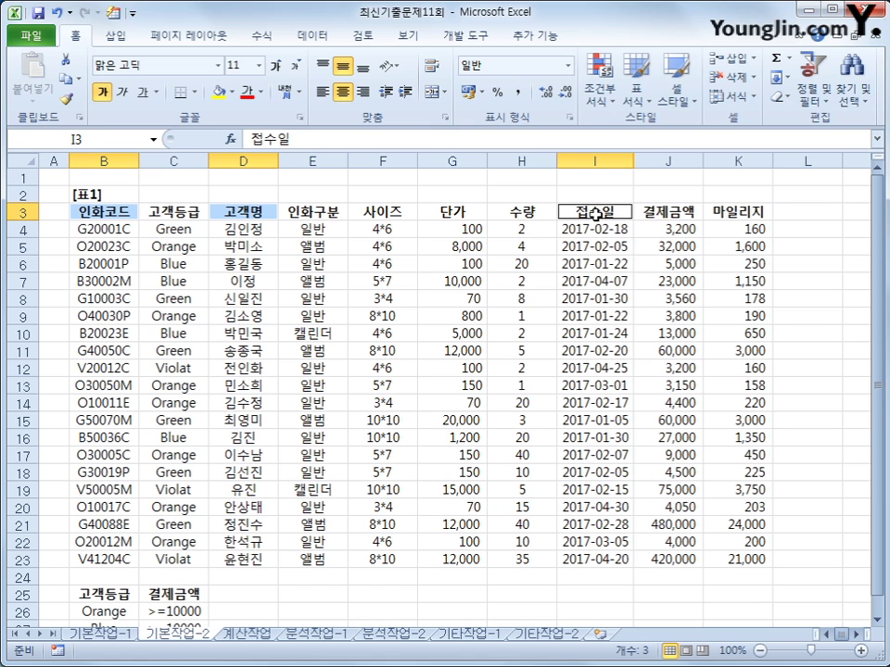
{"action": "left_click", "coordinate": [682, 213], "text": "ctrl"}
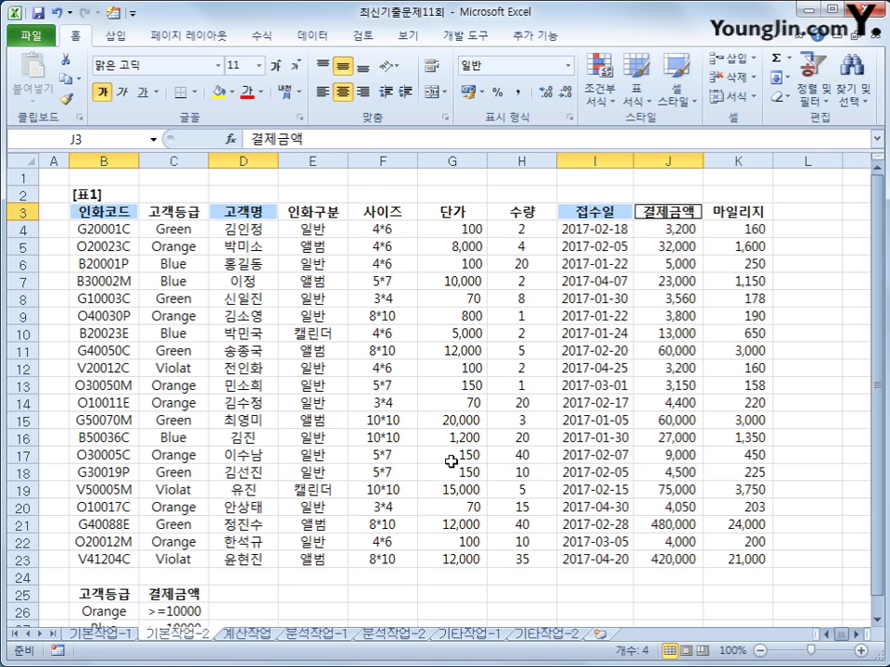
{"action": "key", "text": "ctrl+c"}
{"action": "scroll", "coordinate": [445, 461], "scroll_direction": "down", "scroll_amount": 3}
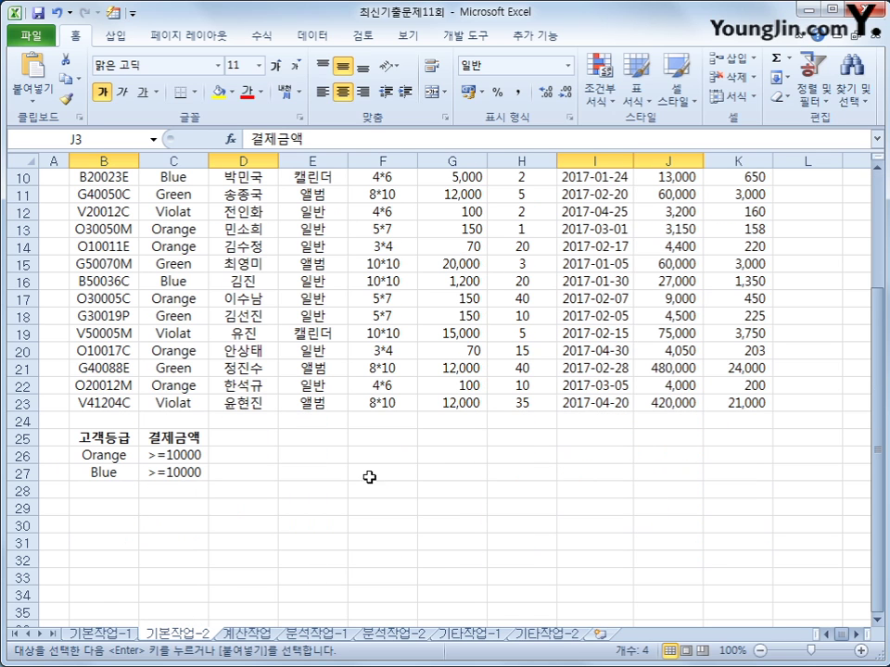
{"action": "left_click", "coordinate": [100, 528]}
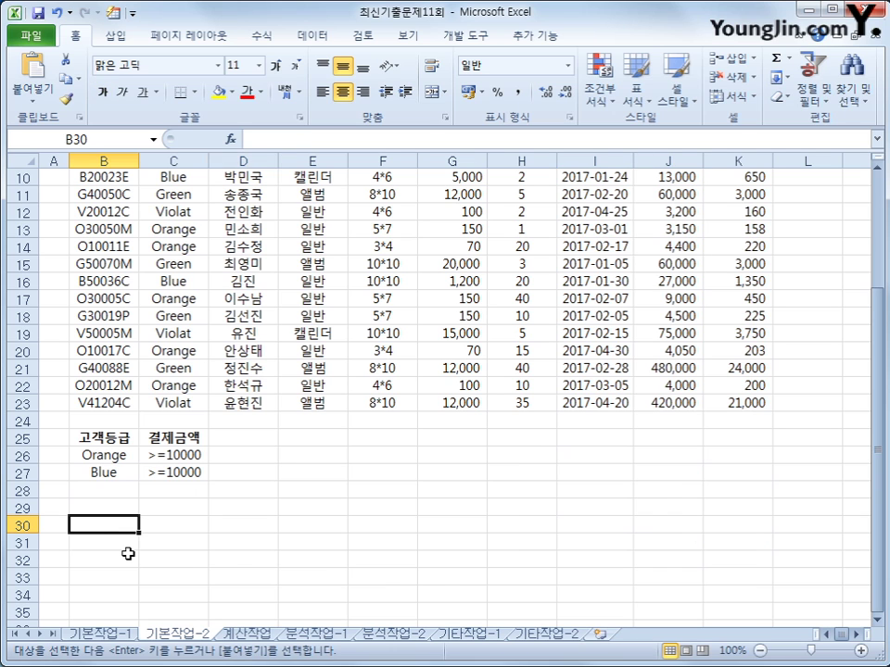
{"action": "key", "text": "ctrl+v"}
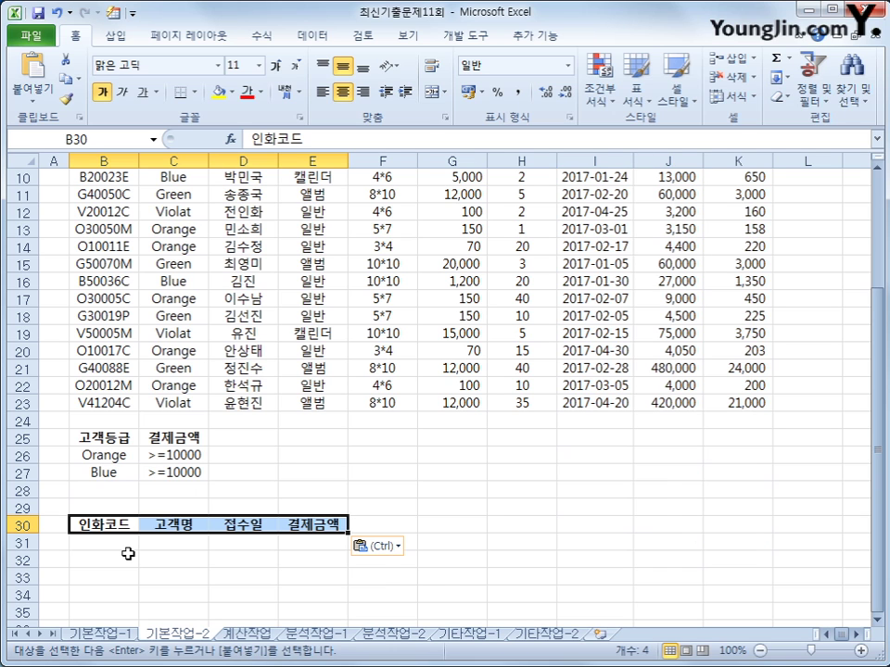
Step: Start an Advanced Filter on the table B3:K23 with B25:C27 as the criteria range
{"action": "scroll", "coordinate": [343, 524], "scroll_direction": "up", "scroll_amount": 3}
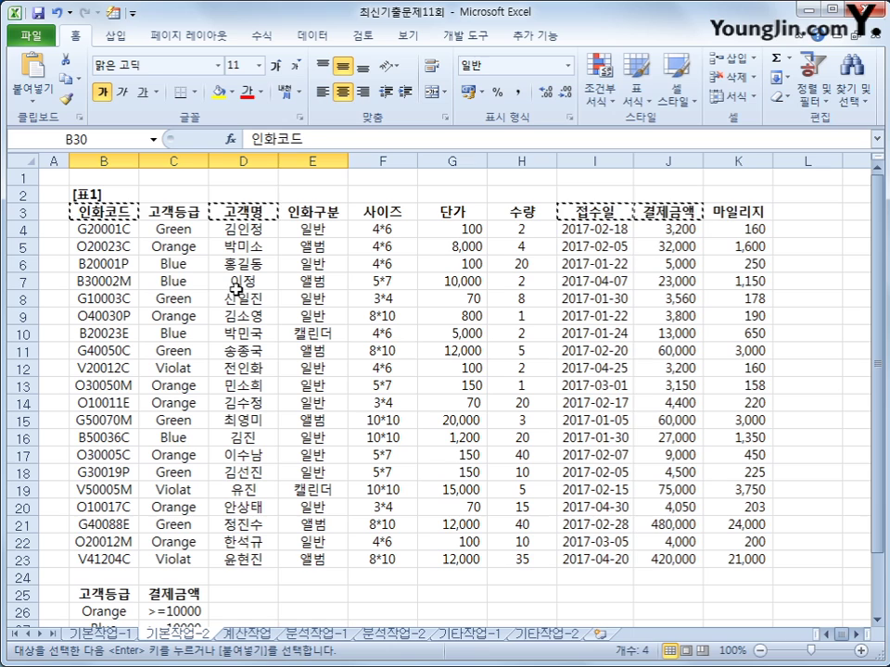
{"action": "left_click", "coordinate": [179, 264]}
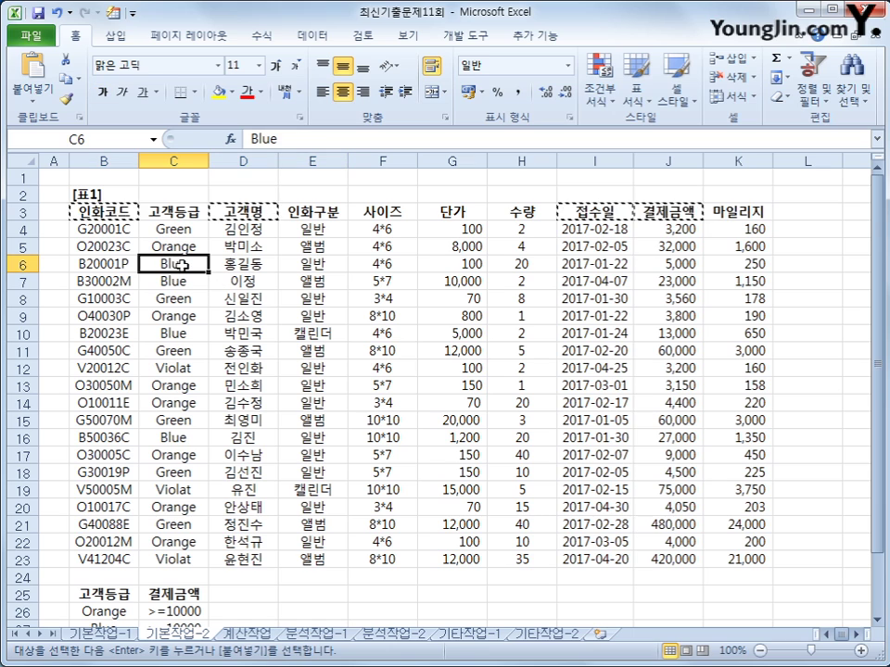
{"action": "left_click", "coordinate": [312, 36]}
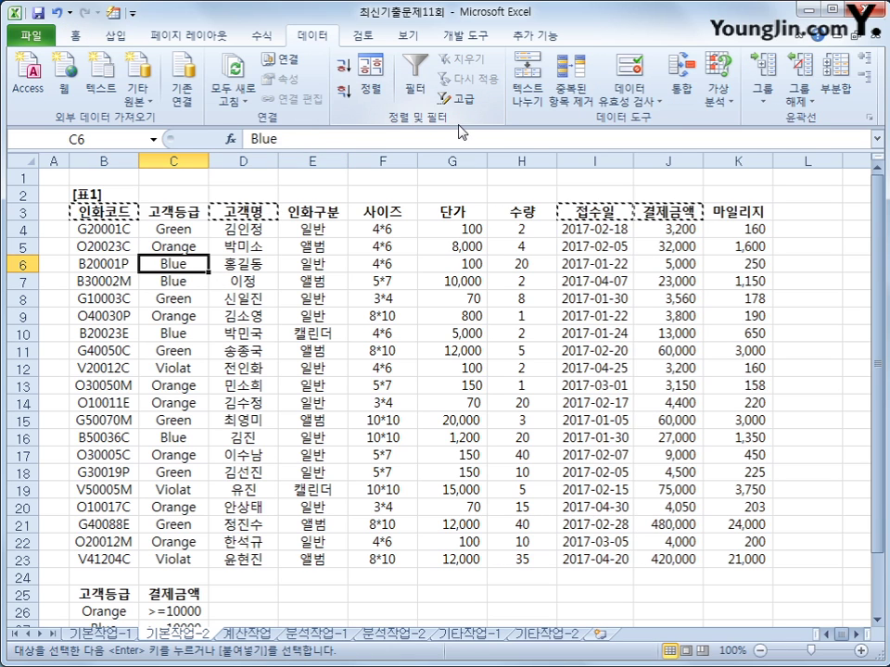
{"action": "left_click", "coordinate": [458, 100]}
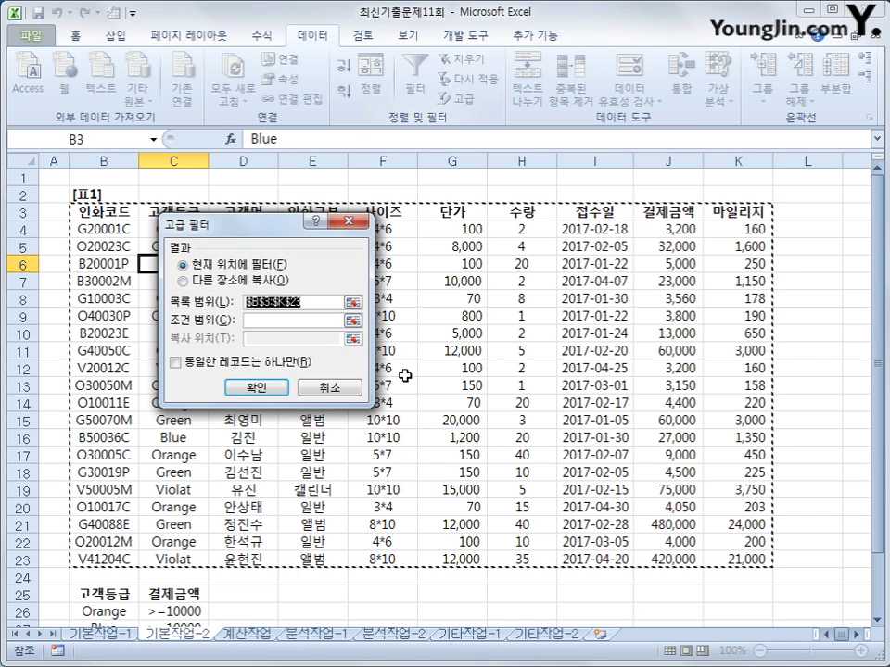
{"action": "left_click", "coordinate": [288, 321]}
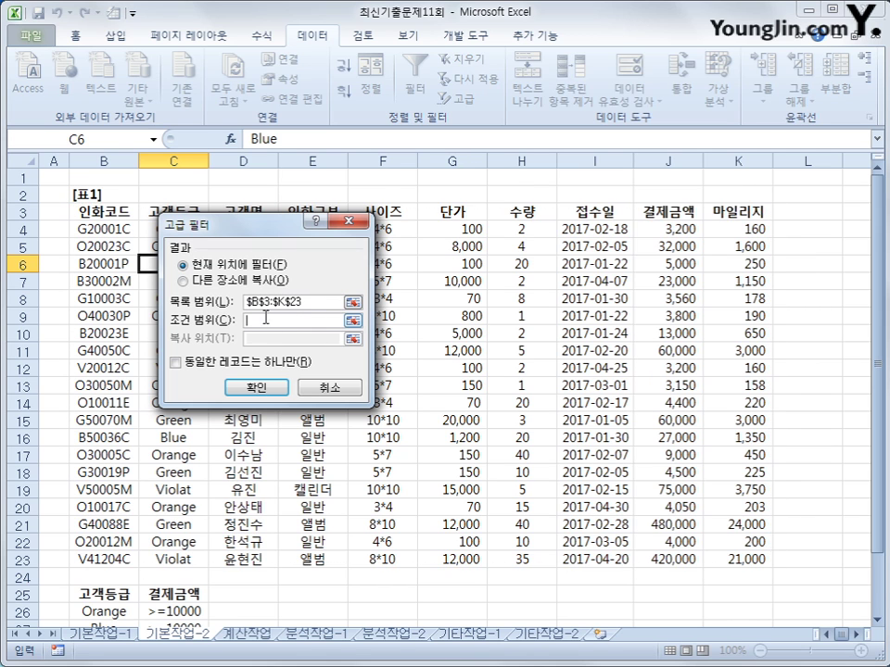
{"action": "scroll", "coordinate": [185, 507], "scroll_direction": "down", "scroll_amount": 1}
{"action": "left_click_drag", "start_coordinate": [115, 542], "coordinate": [169, 575]}
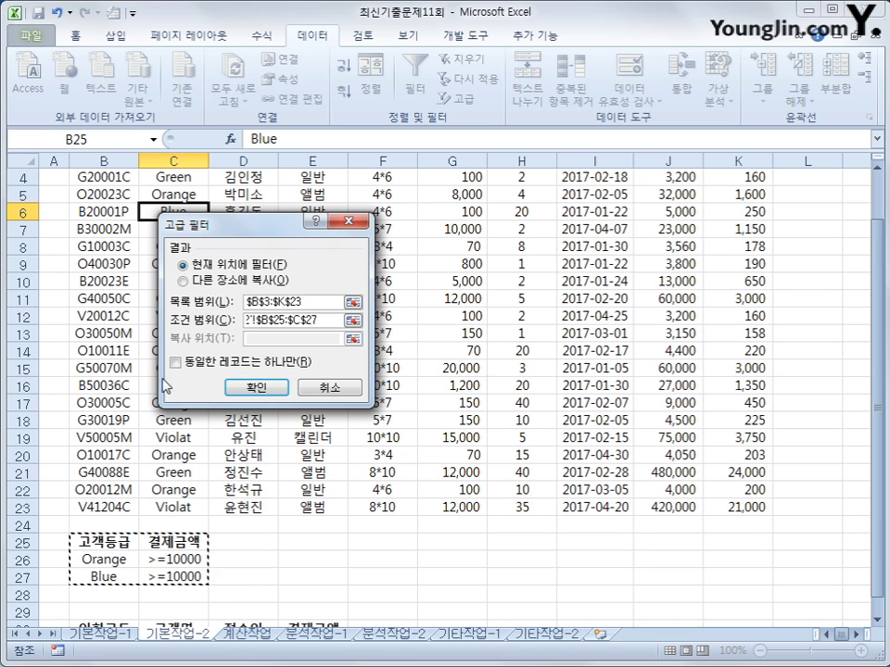
Step: Set the Advanced Filter to copy its results to another location, B30:E30, and run it
{"action": "left_click", "coordinate": [183, 280]}
{"action": "left_click", "coordinate": [258, 341]}
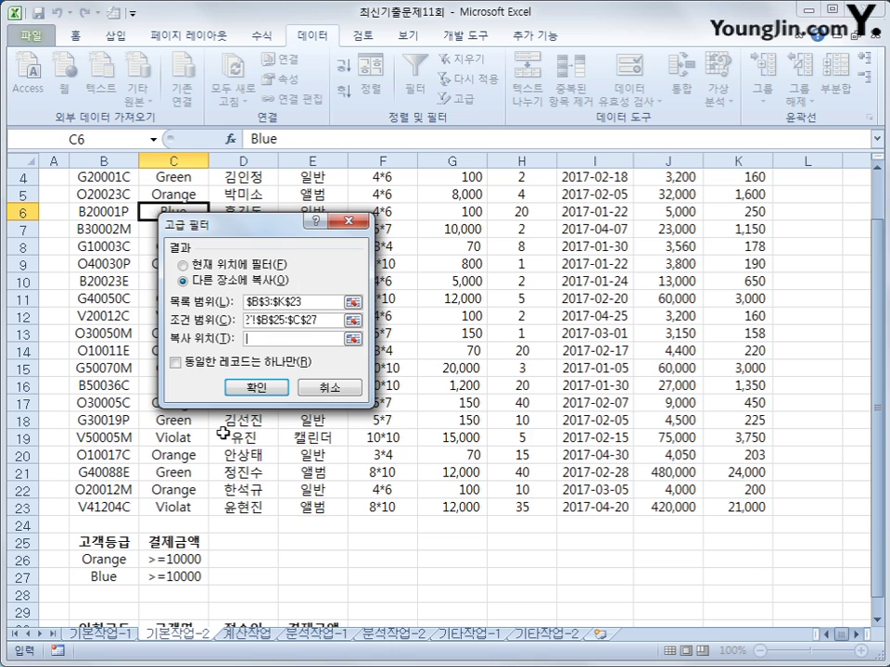
{"action": "scroll", "coordinate": [167, 324], "scroll_direction": "down", "scroll_amount": 2}
{"action": "left_click_drag", "start_coordinate": [123, 526], "coordinate": [309, 524]}
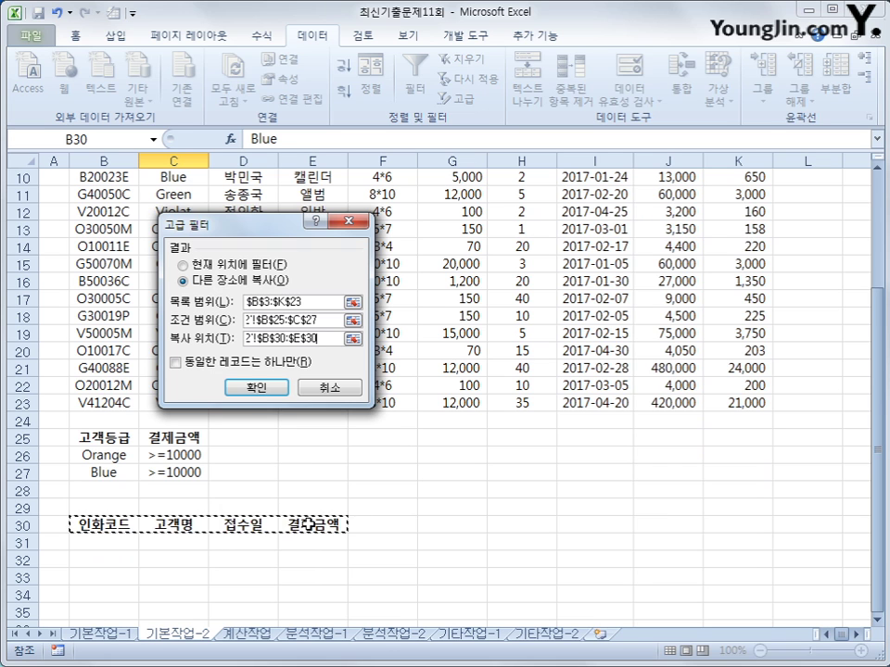
{"action": "left_click", "coordinate": [258, 389]}
{"action": "scroll", "coordinate": [348, 382], "scroll_direction": "down", "scroll_amount": 3}
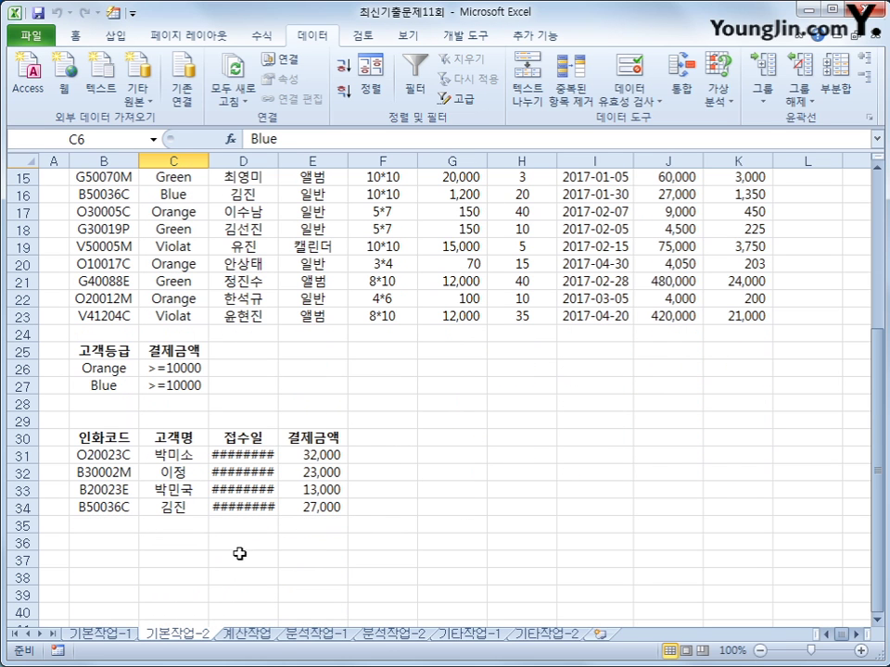
Step: Autofit column D so its width suits the extracted 접수일 dates
{"action": "double_click", "coordinate": [278, 161]}
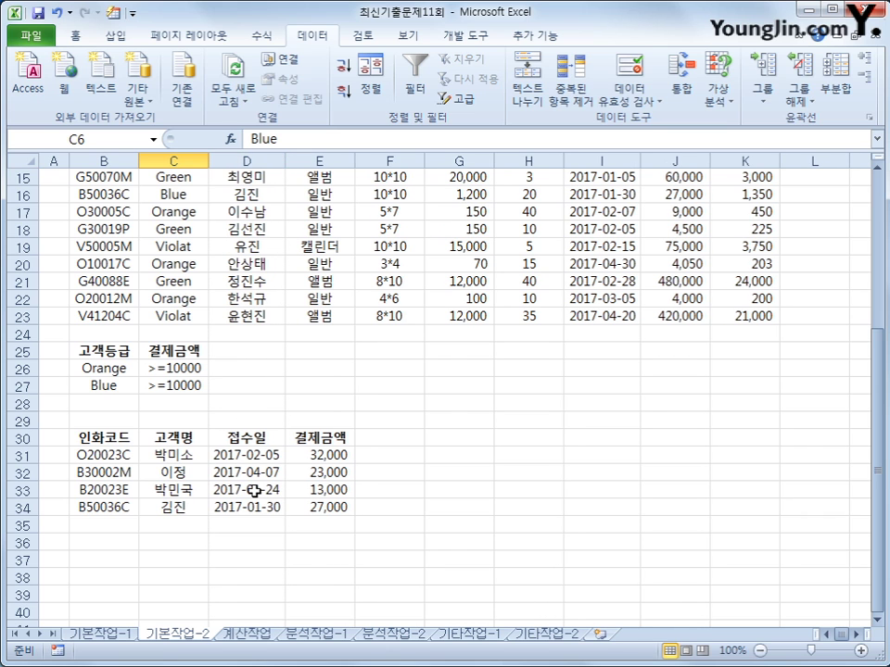
Step: Start a new conditional formatting rule on B4:K23 that uses a formula to determine which cells to format
{"action": "scroll", "coordinate": [253, 491], "scroll_direction": "up", "scroll_amount": 2}
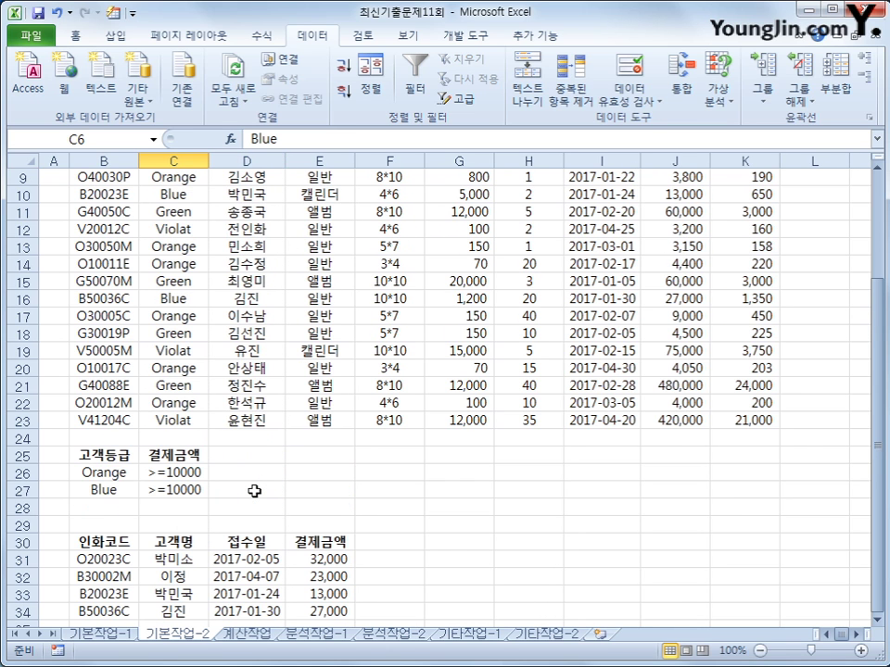
{"action": "scroll", "coordinate": [253, 490], "scroll_direction": "up", "scroll_amount": 3}
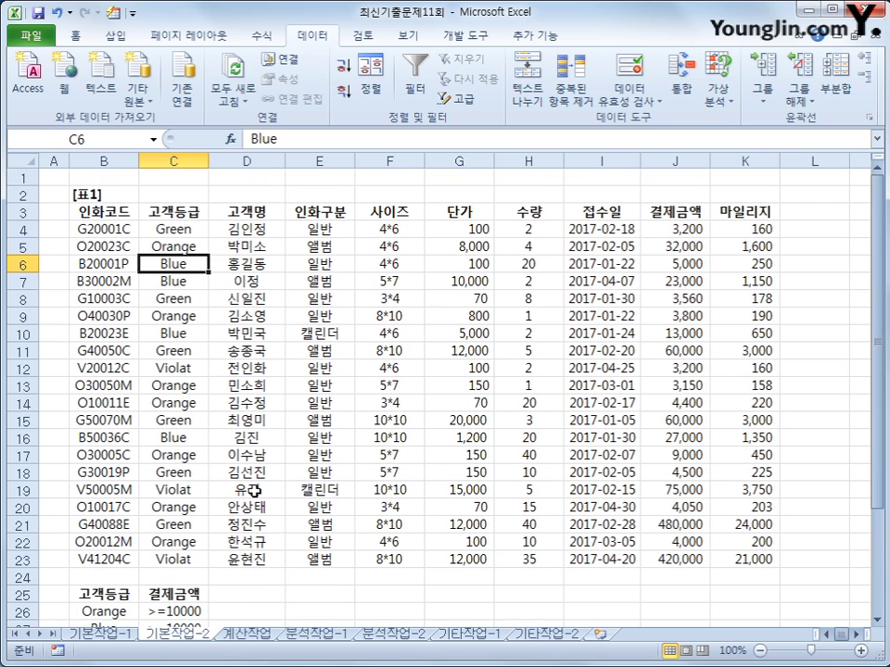
{"action": "left_click_drag", "start_coordinate": [92, 229], "coordinate": [735, 559]}
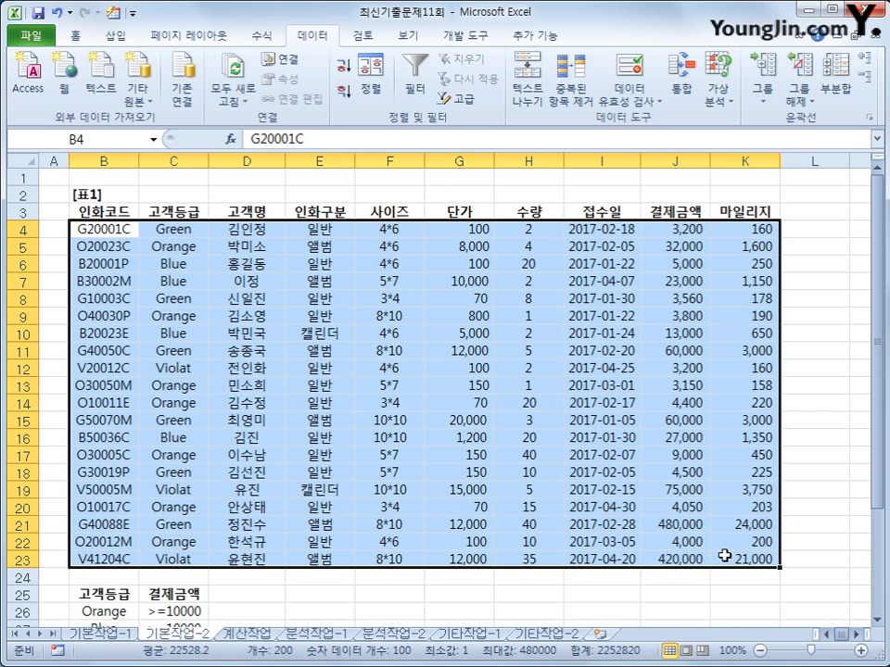
{"action": "left_click", "coordinate": [72, 35]}
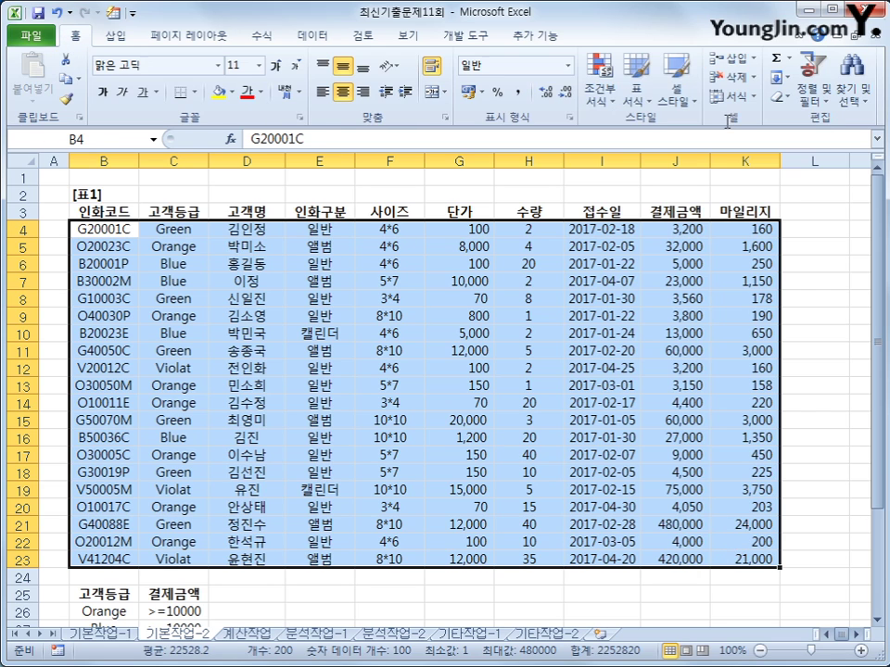
{"action": "left_click", "coordinate": [597, 109]}
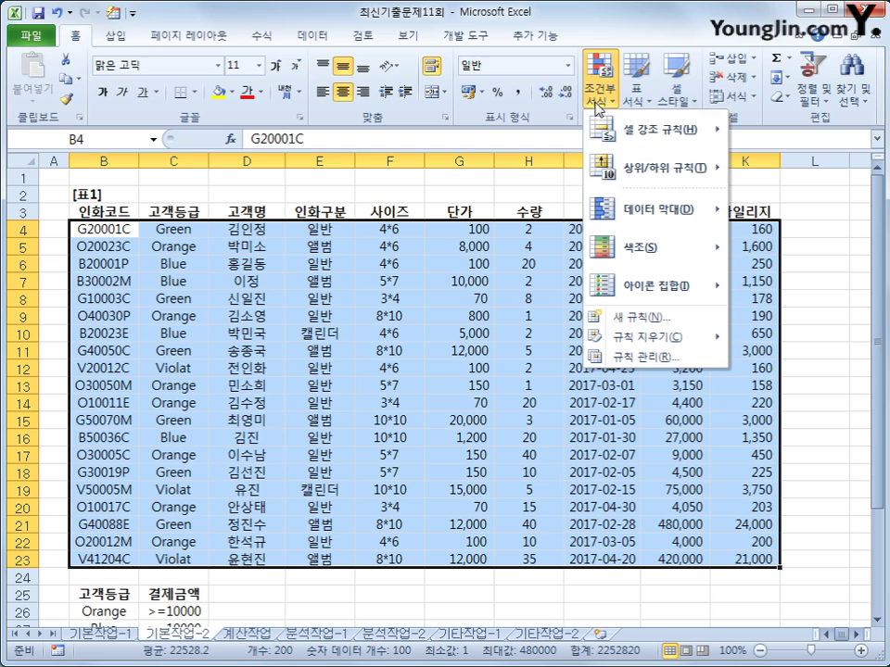
{"action": "left_click", "coordinate": [653, 324]}
{"action": "left_click_drag", "start_coordinate": [250, 104], "coordinate": [505, 200]}
{"action": "left_click", "coordinate": [471, 316]}
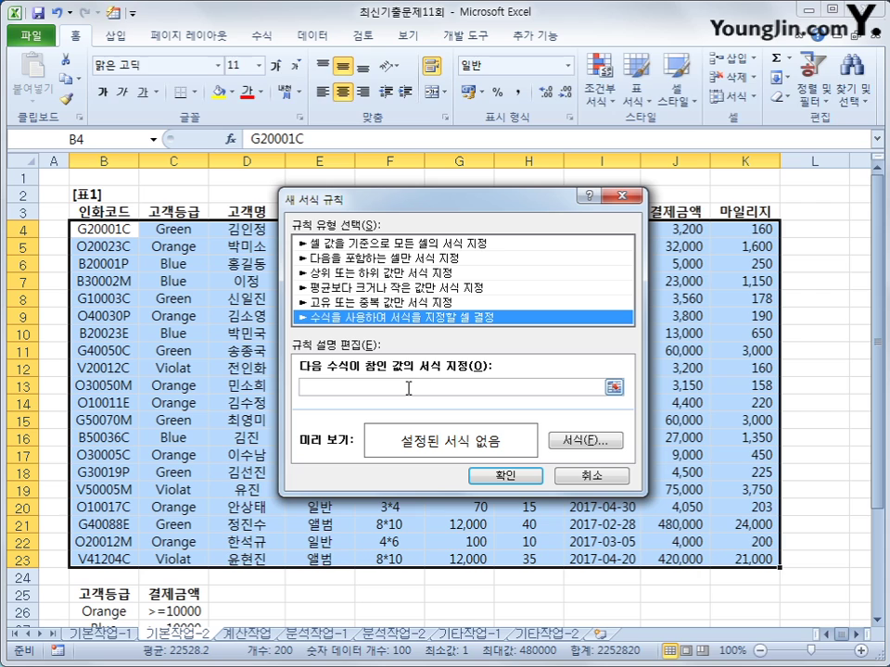
Step: Begin the rule's AND formula with the condition right($B4,1)="M", fixing only the column of the cell reference
{"action": "left_click", "coordinate": [408, 388]}
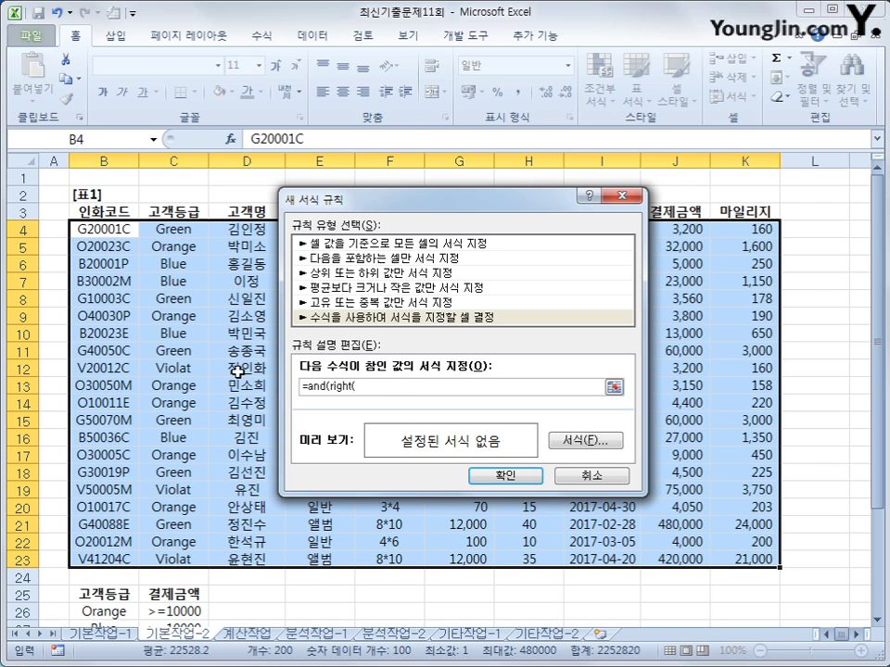
{"action": "left_click", "coordinate": [121, 237]}
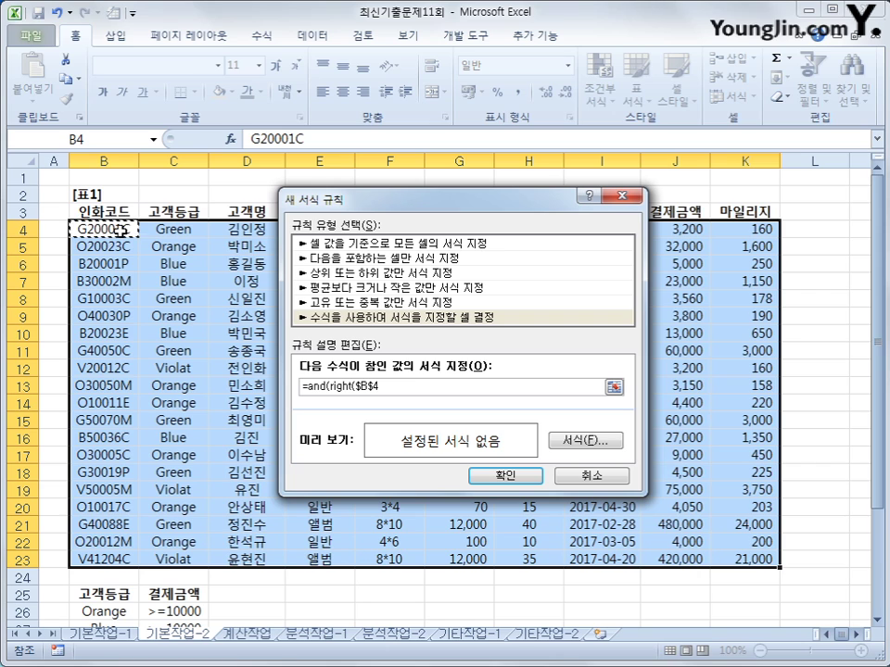
{"action": "key", "text": "F4"}
{"action": "key", "text": "F4"}
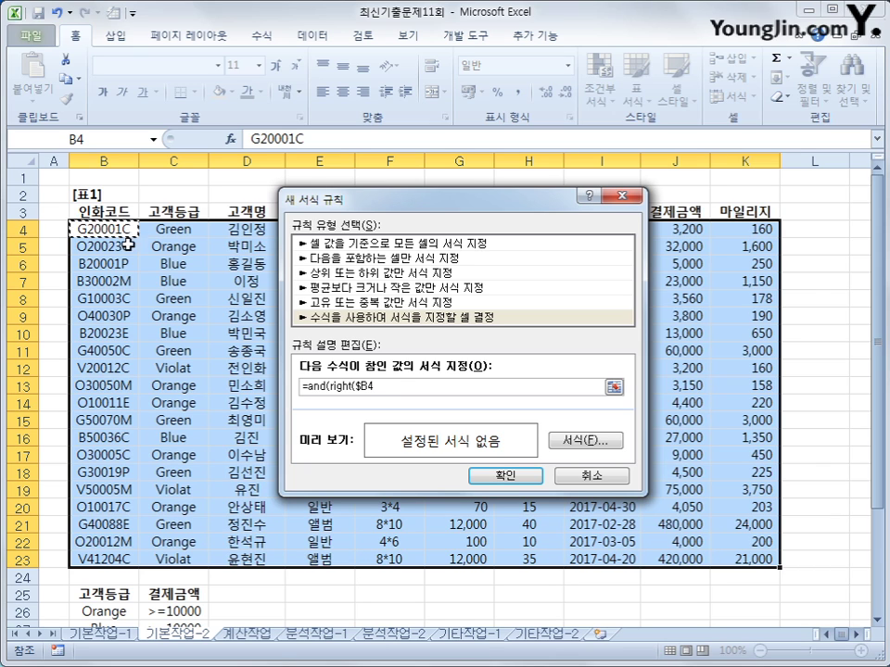
{"action": "type", "text": ","}
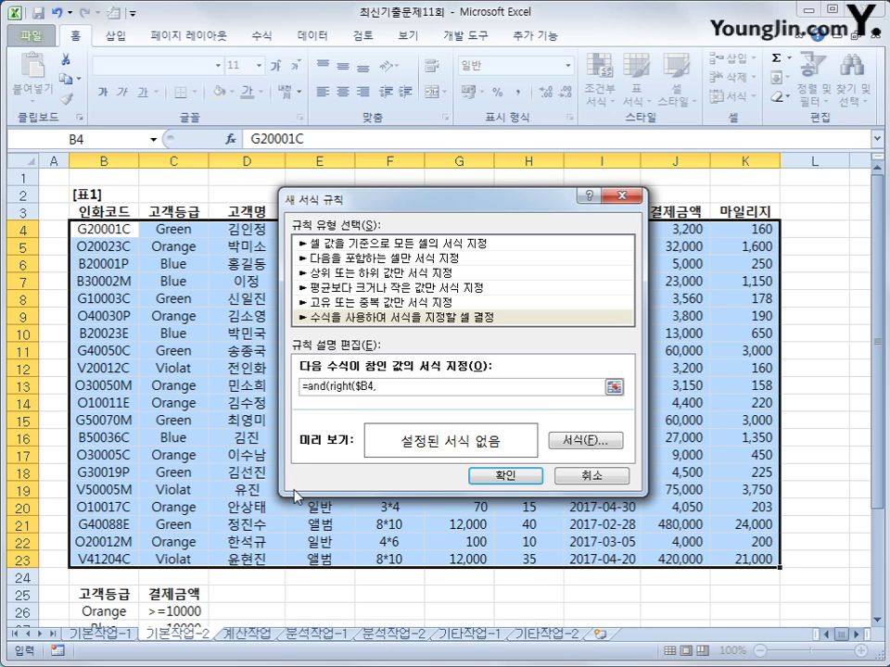
{"action": "type", "text": "1)=\"M\","}
Step: Complete the rule formula with the second condition $E4="일반", fixing only the column, and close the AND
{"action": "left_click_drag", "start_coordinate": [480, 209], "coordinate": [515, 311]}
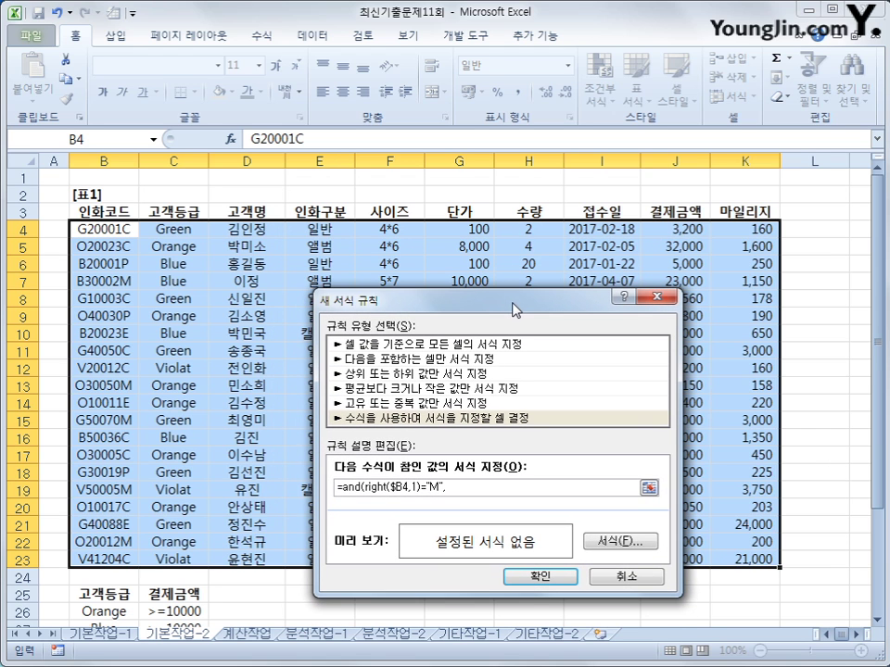
{"action": "left_click", "coordinate": [339, 229]}
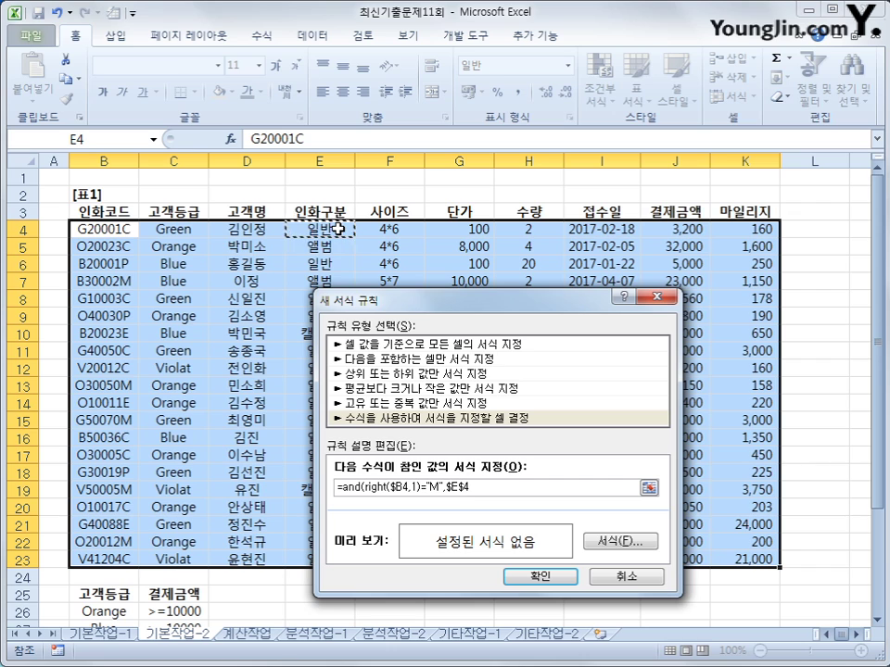
{"action": "key", "text": "F4"}
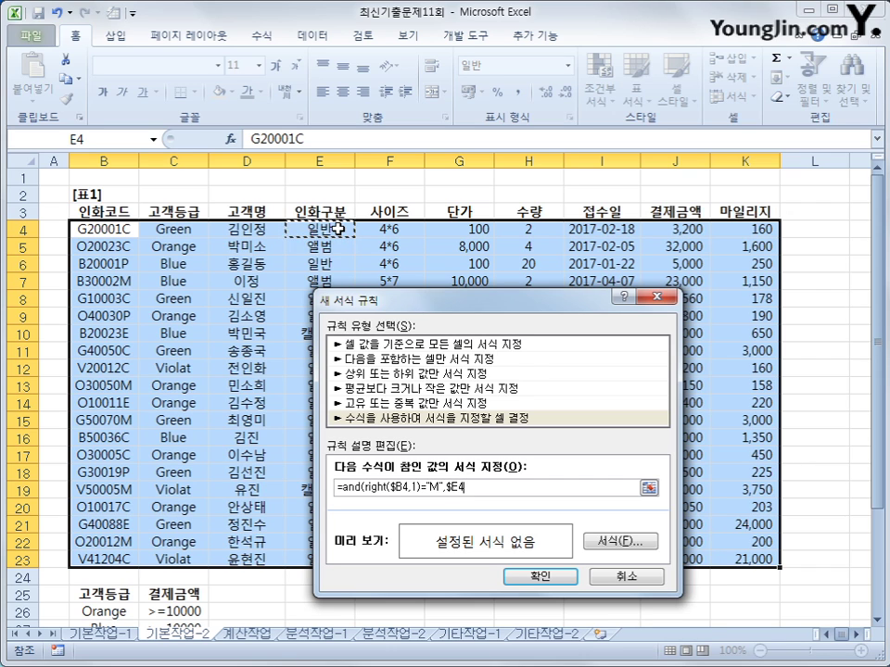
{"action": "type", "text": "="}
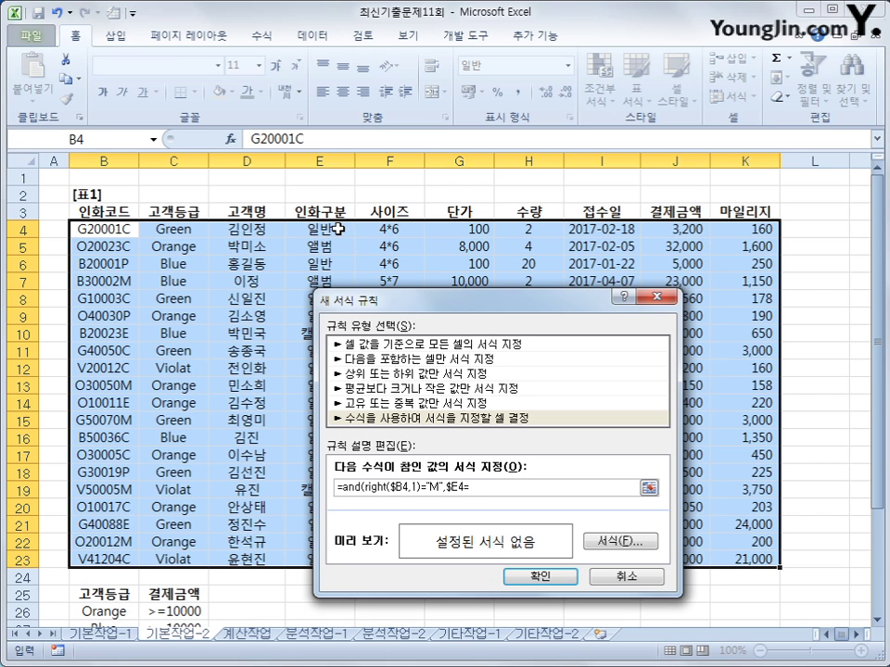
{"action": "type", "text": "\"일반\")"}
{"action": "left_click", "coordinate": [468, 420]}
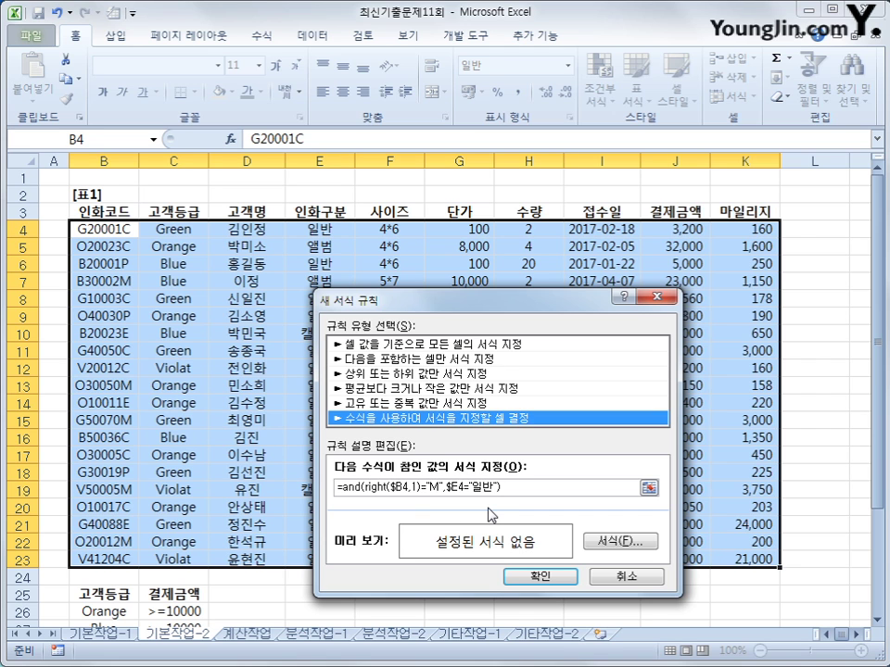
Step: Give the rule a bold font in standard blue, apply it, and autofit column I to its contents
{"action": "left_click", "coordinate": [627, 542]}
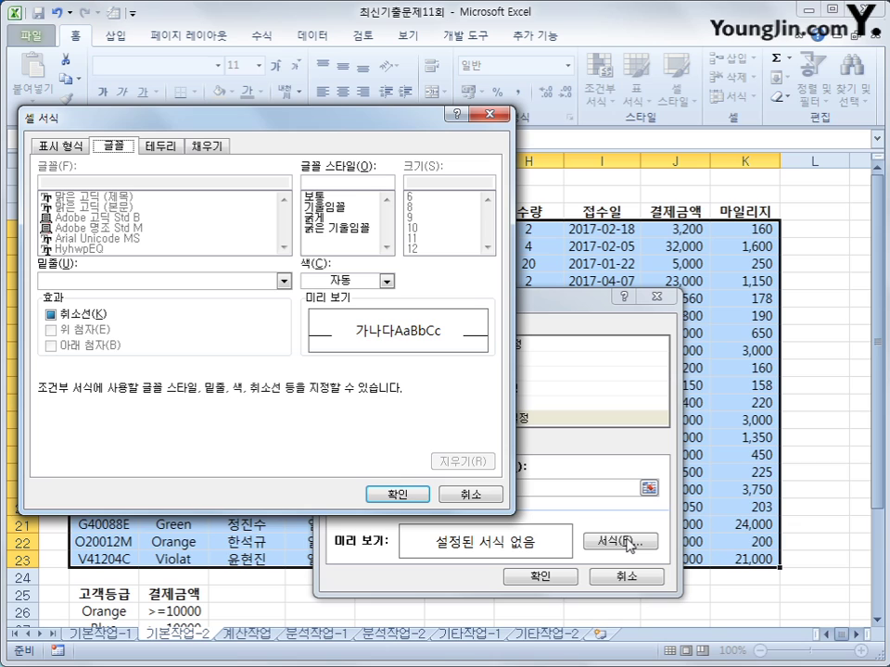
{"action": "left_click", "coordinate": [341, 219]}
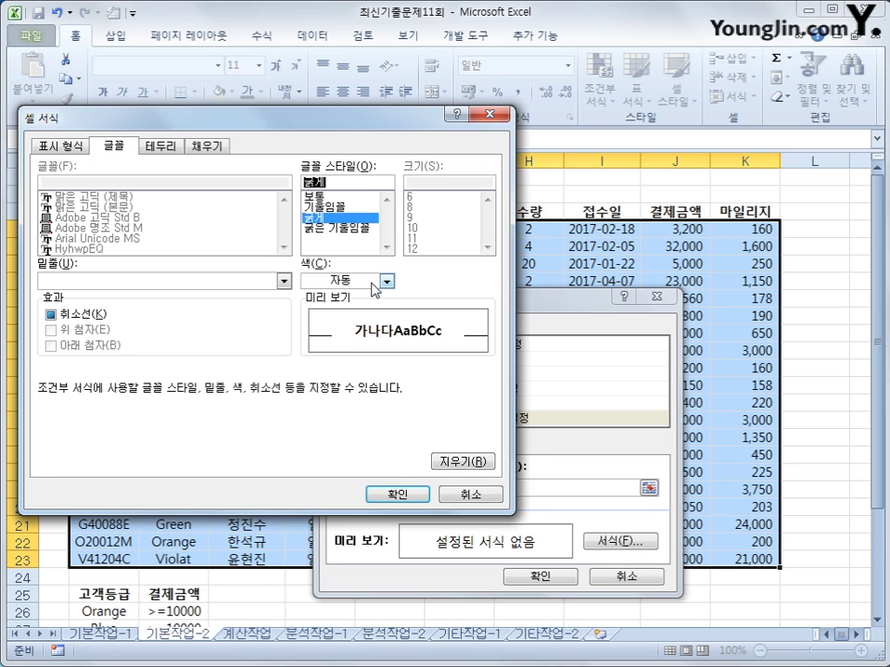
{"action": "left_click", "coordinate": [385, 280]}
{"action": "left_click", "coordinate": [413, 431]}
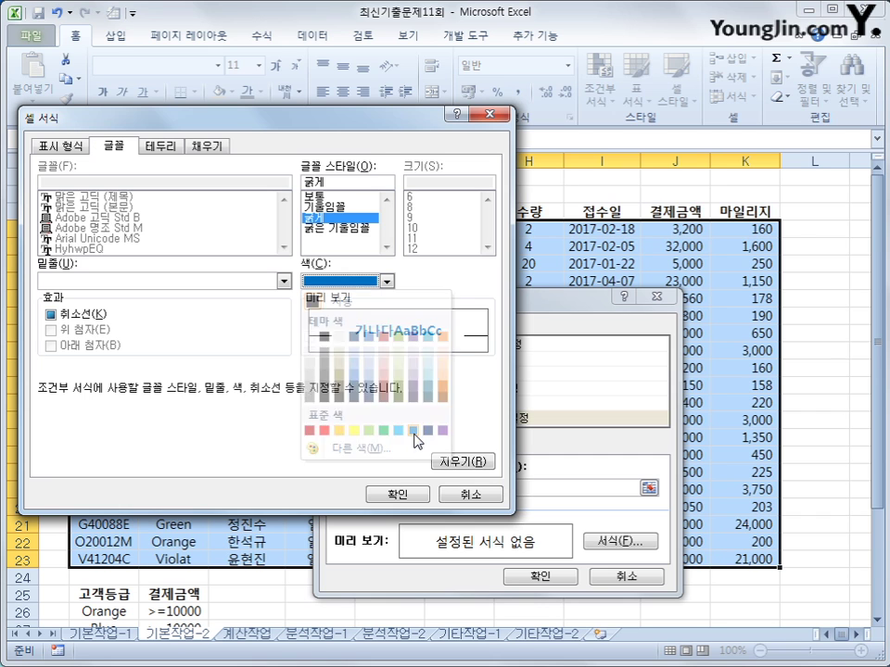
{"action": "left_click", "coordinate": [399, 496]}
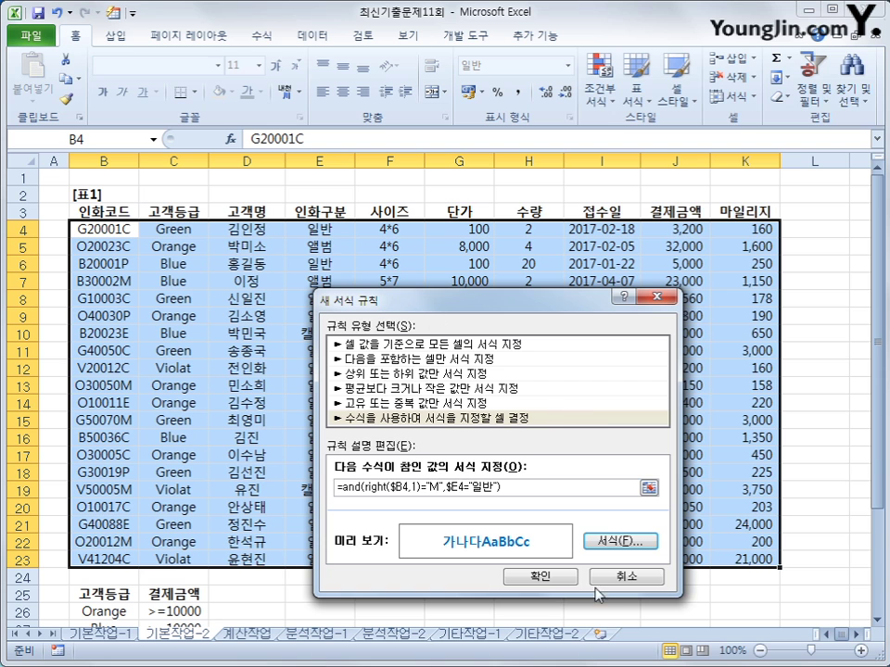
{"action": "left_click", "coordinate": [569, 580]}
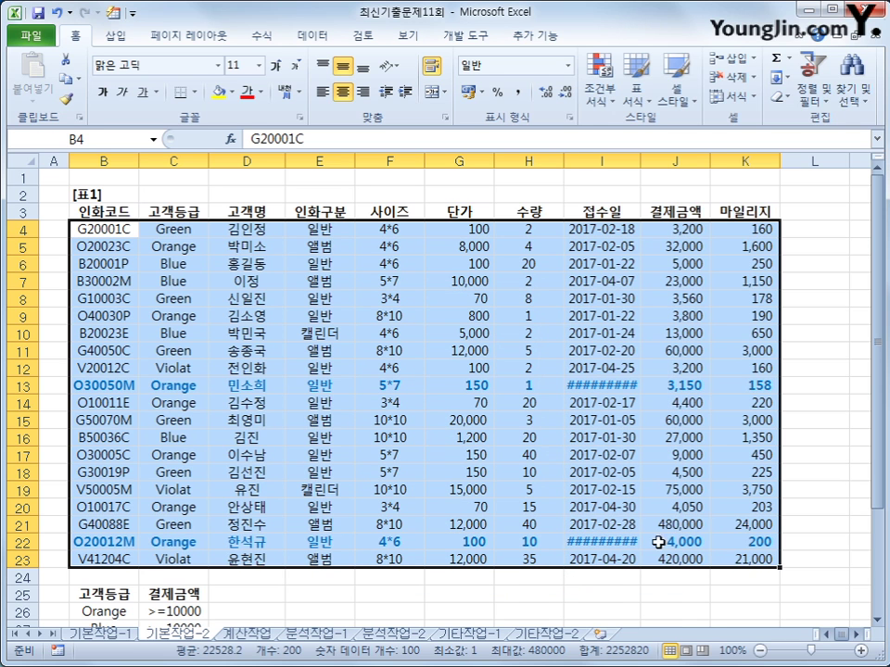
{"action": "double_click", "coordinate": [641, 151]}
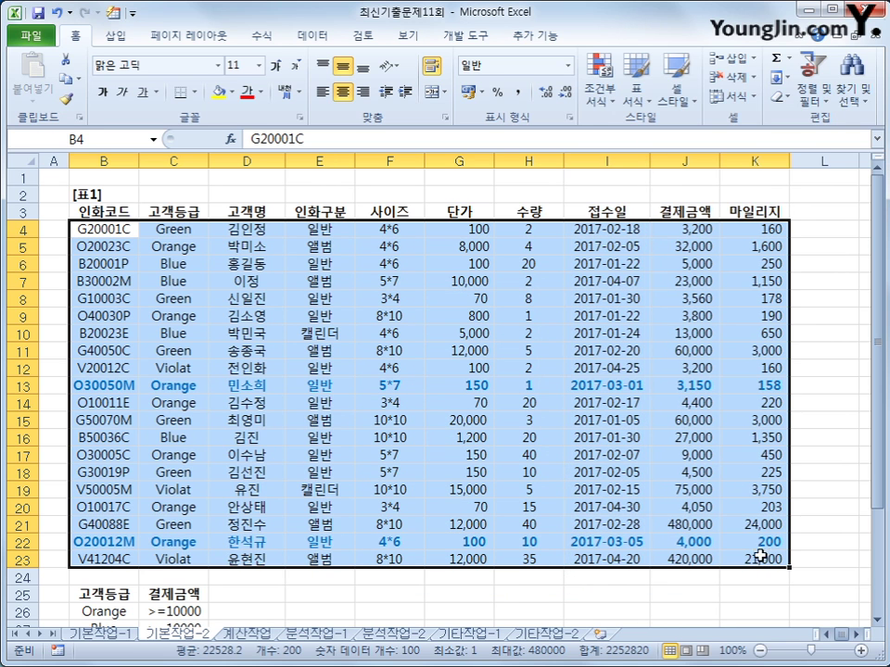
Step: Set the 마일리지 cells K4:K23 to hidden as well as locked in their cell protection settings
{"action": "left_click", "coordinate": [760, 557]}
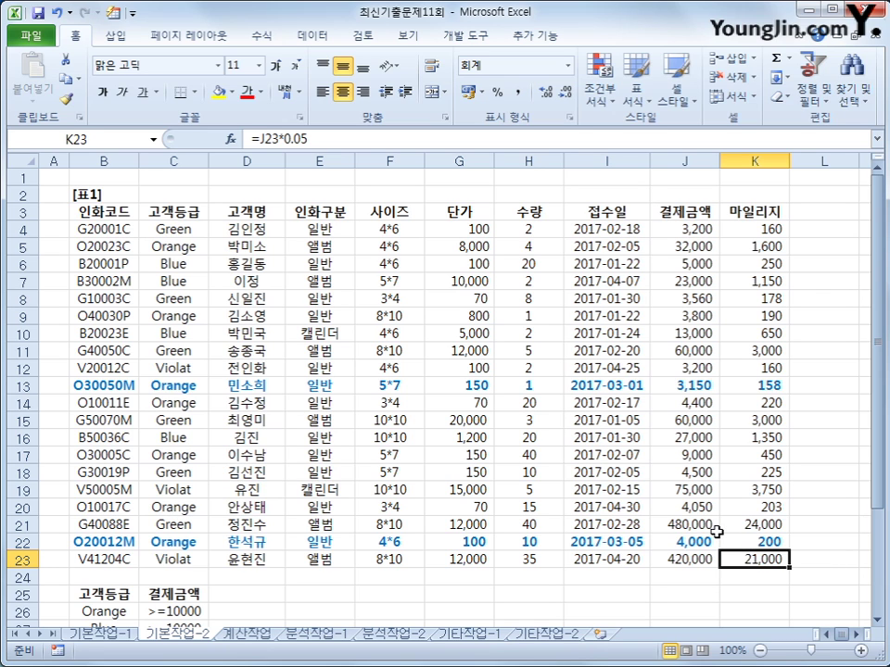
{"action": "left_click", "coordinate": [765, 232]}
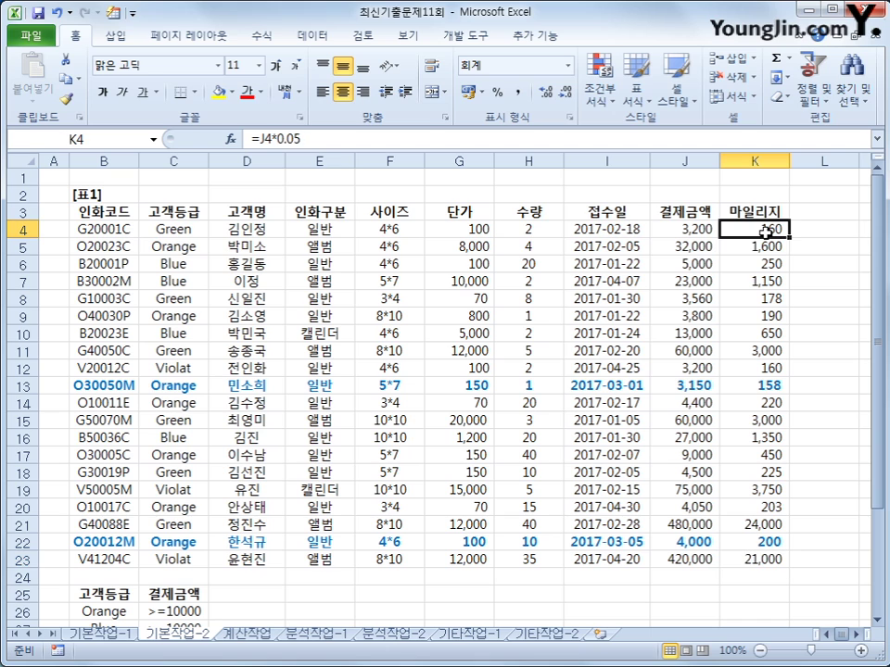
{"action": "left_click_drag", "start_coordinate": [765, 230], "coordinate": [765, 559]}
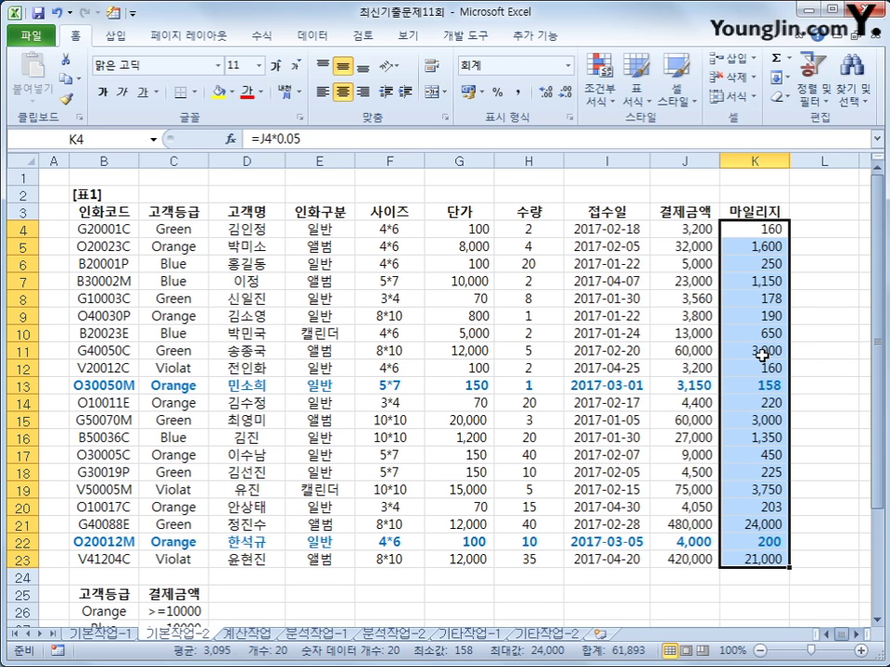
{"action": "right_click", "coordinate": [750, 239]}
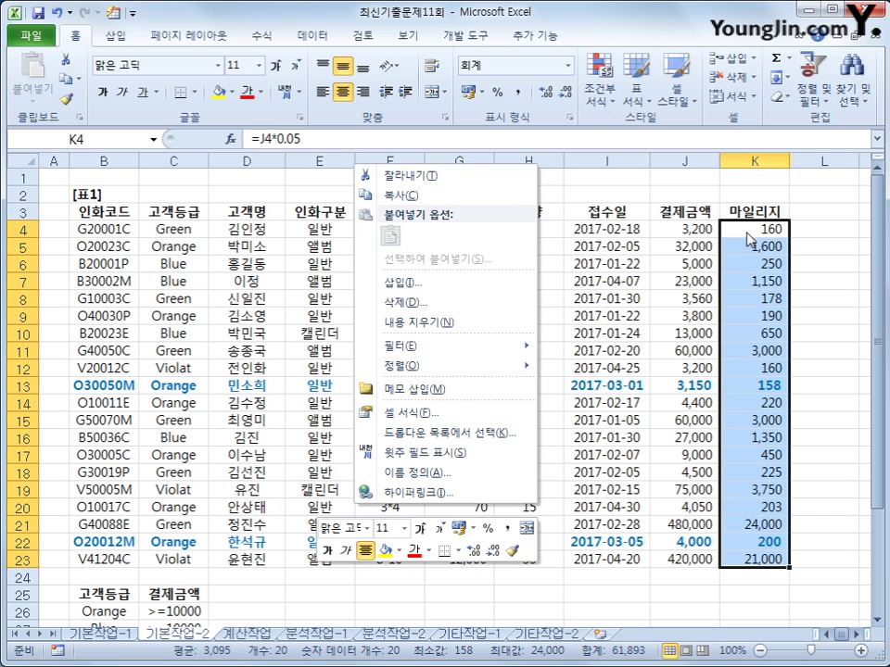
{"action": "left_click", "coordinate": [461, 413]}
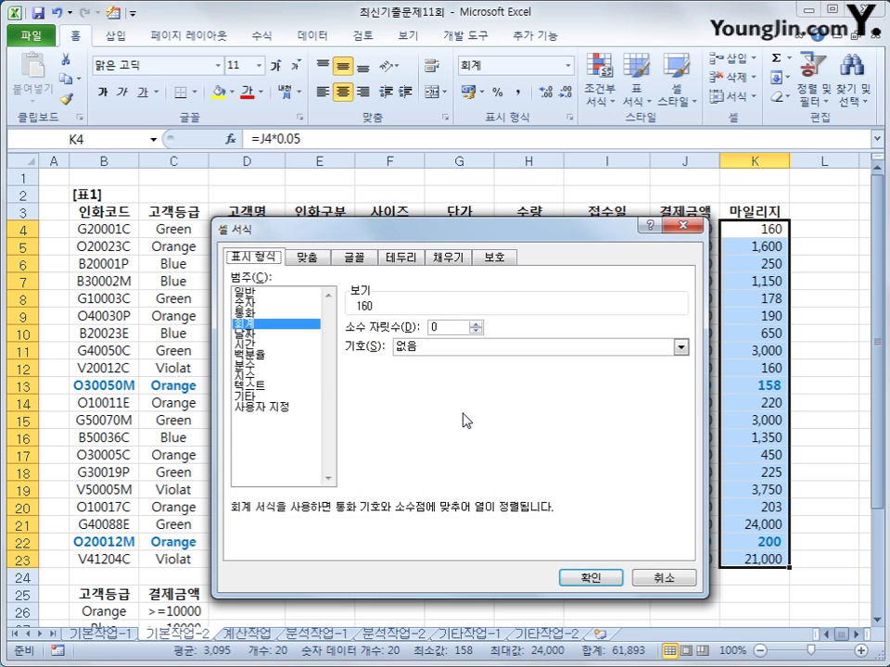
{"action": "left_click", "coordinate": [498, 260]}
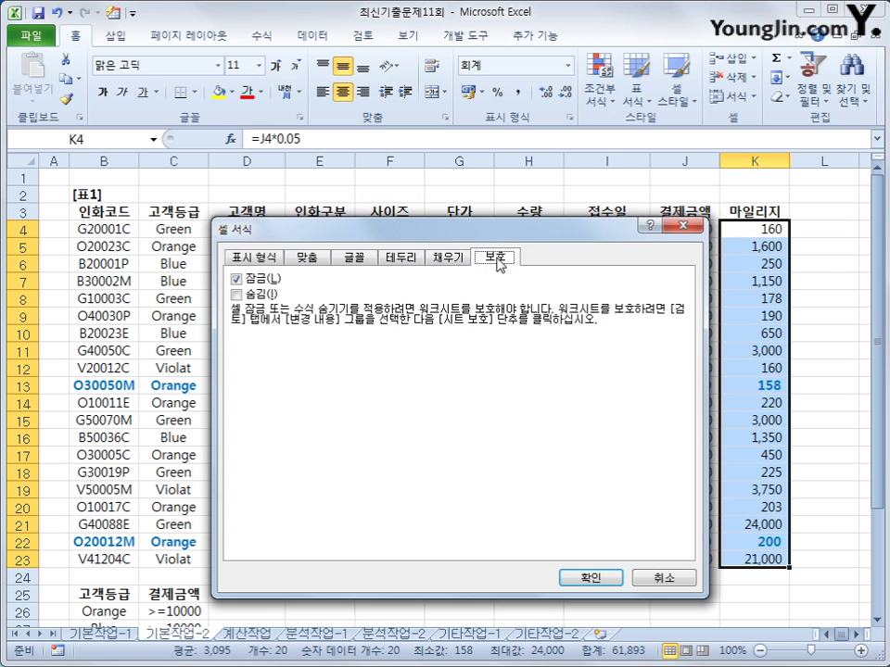
{"action": "left_click", "coordinate": [245, 296]}
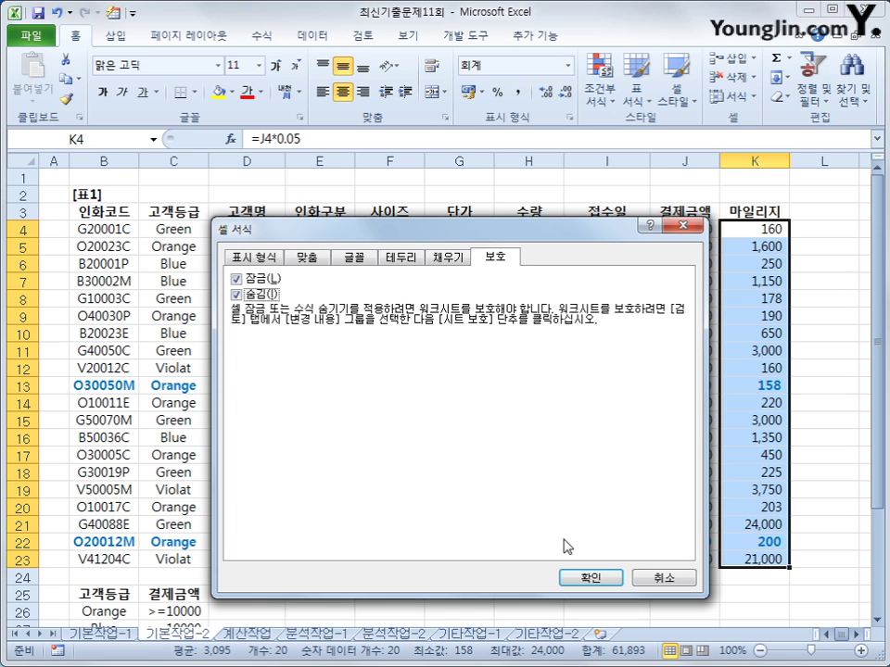
{"action": "left_click", "coordinate": [574, 576]}
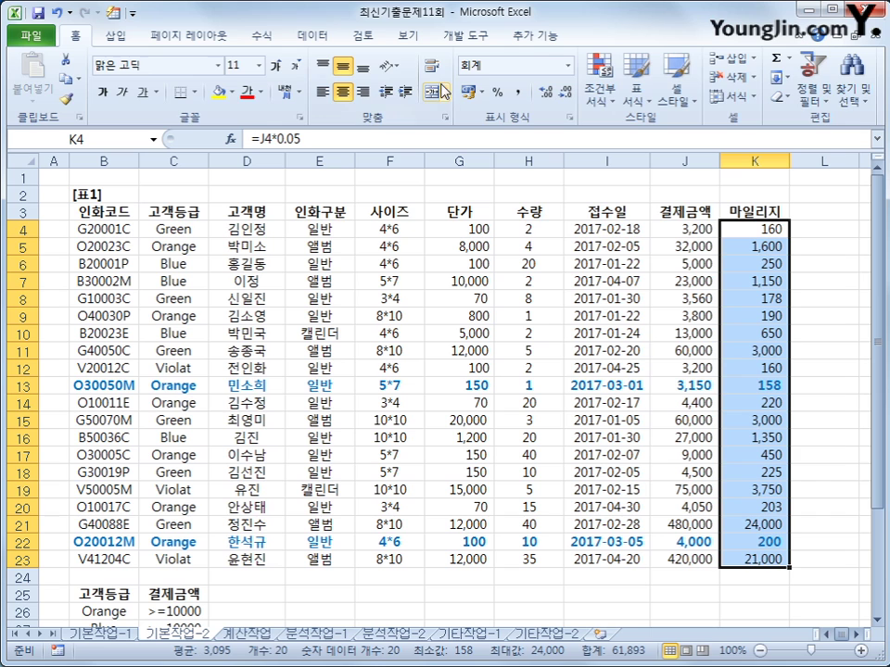
Step: Protect the sheet without a password, allowing selection of locked and unlocked cells
{"action": "left_click", "coordinate": [362, 36]}
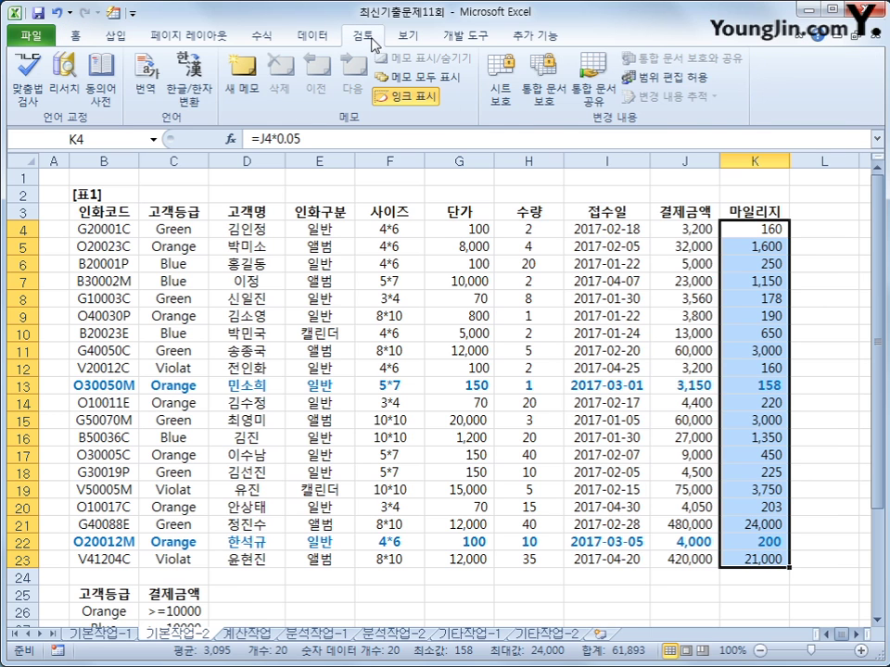
{"action": "left_click", "coordinate": [499, 97]}
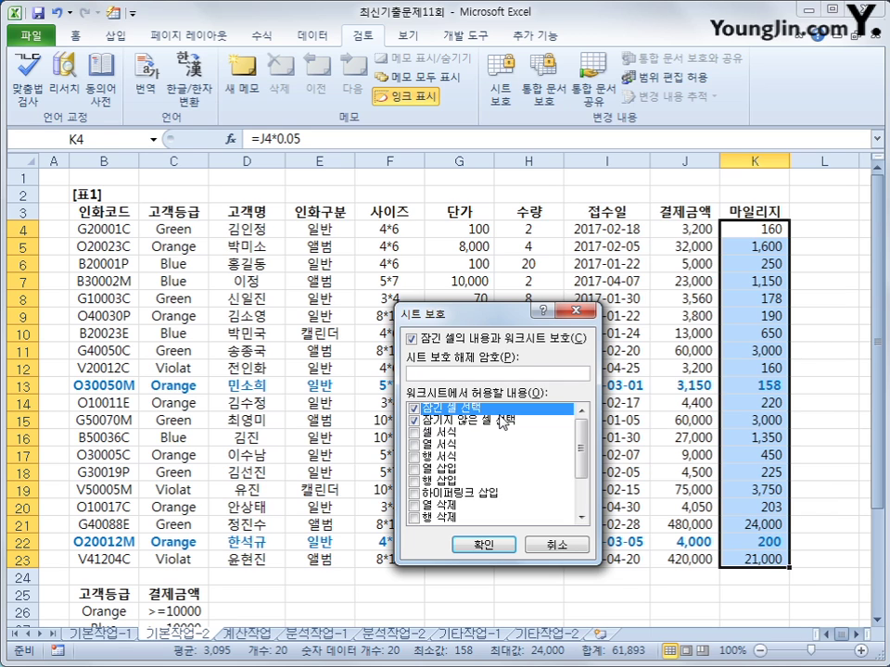
{"action": "left_click", "coordinate": [483, 554]}
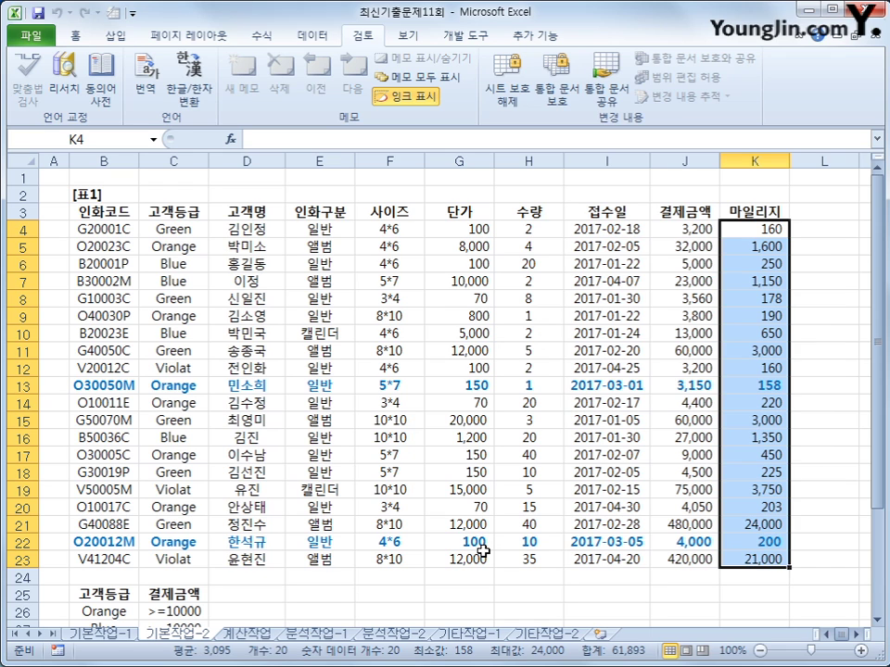
Step: Protect the workbook's structure only, without a password
{"action": "left_click", "coordinate": [557, 97]}
{"action": "left_click_drag", "start_coordinate": [473, 370], "coordinate": [468, 293]}
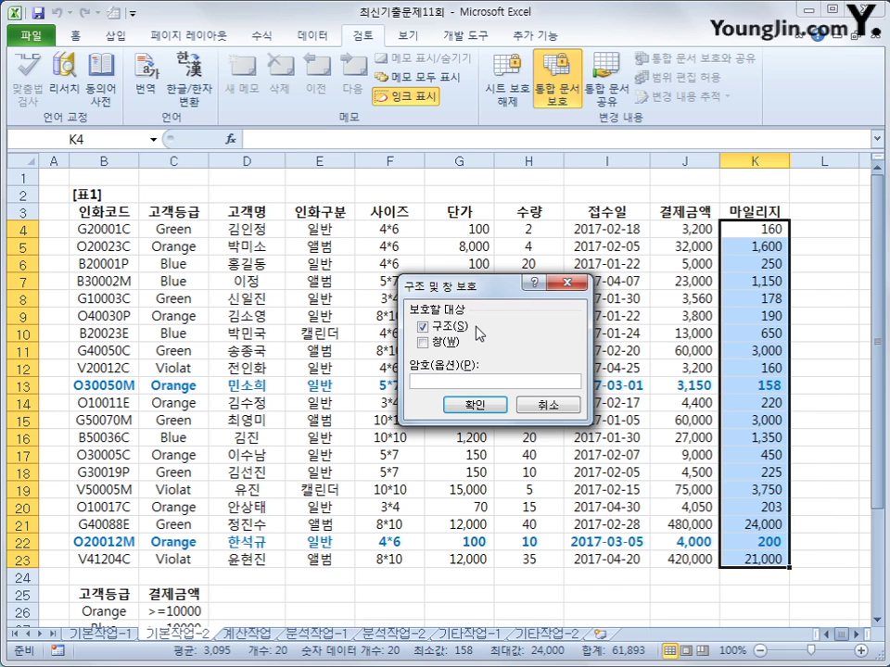
{"action": "left_click", "coordinate": [470, 409]}
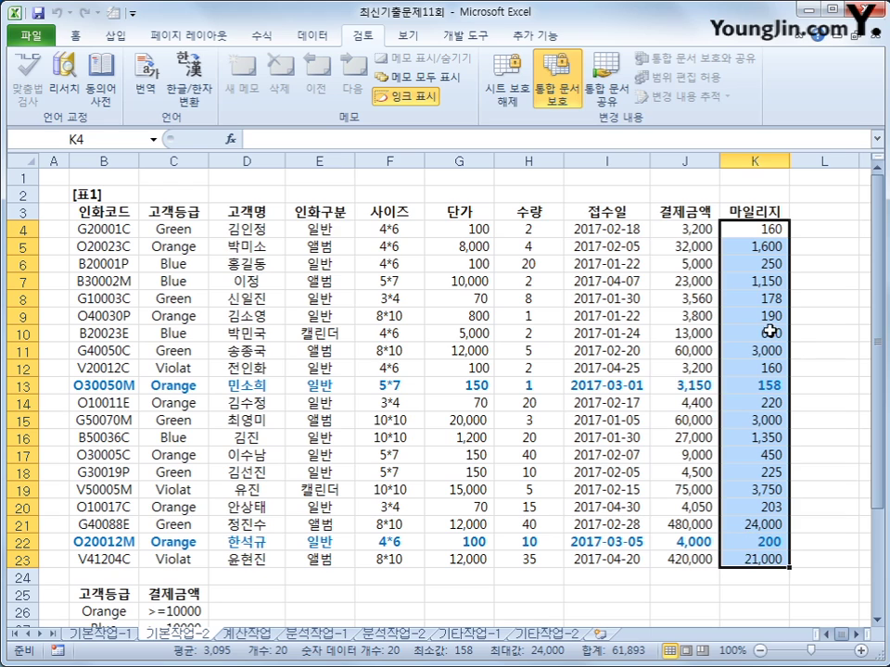
Step: Switch to the 계산작업 sheet and examine the 인화코드 and 결제금액 columns and the empty 고객등급 range in [표1]
{"action": "left_click", "coordinate": [746, 557]}
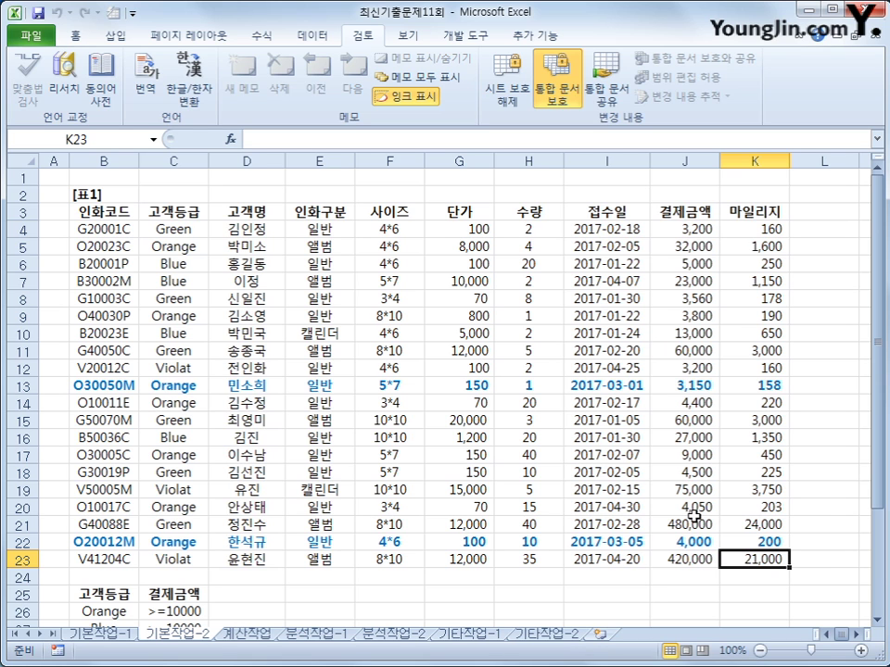
{"action": "left_click", "coordinate": [248, 634]}
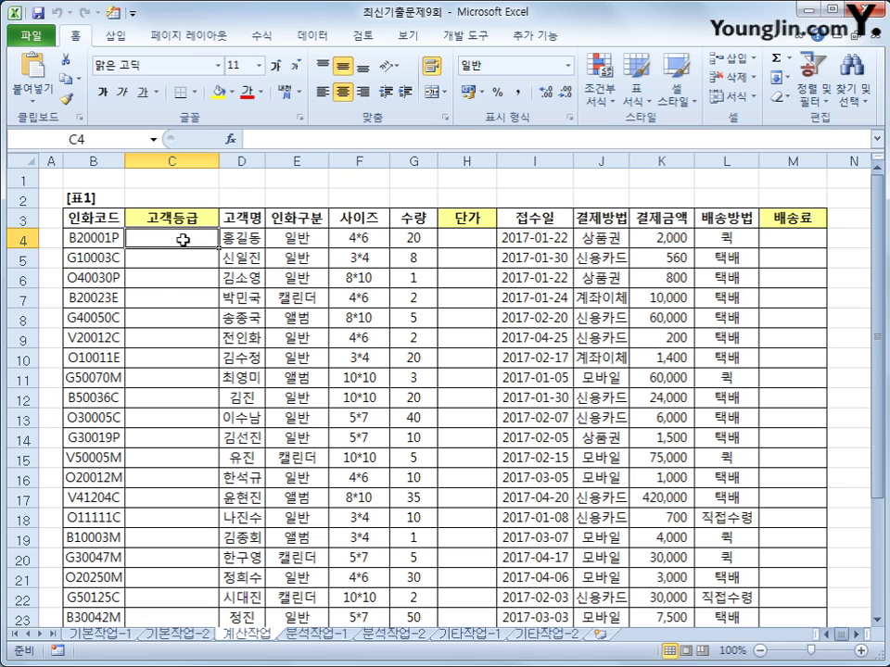
{"action": "left_click", "coordinate": [105, 238]}
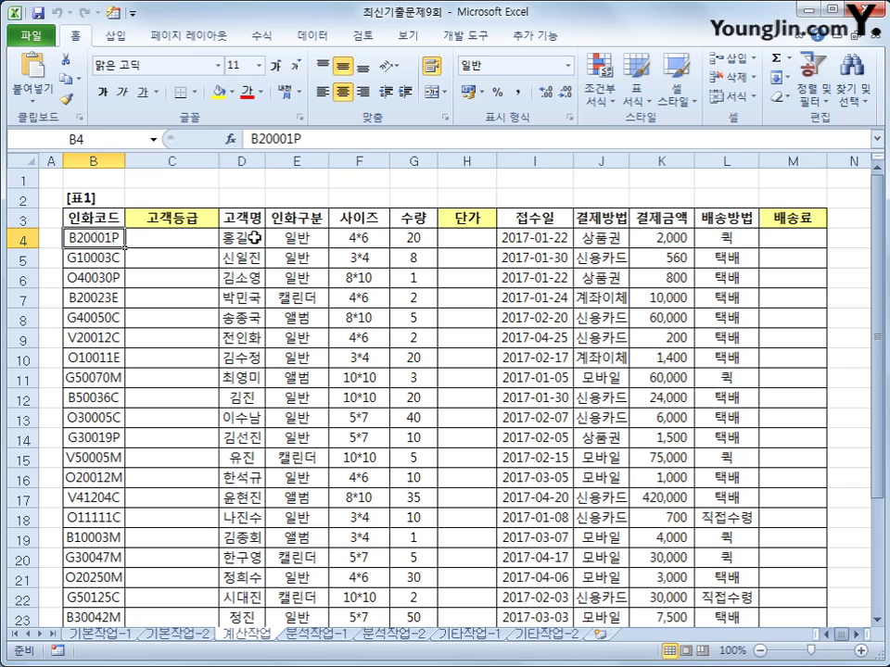
{"action": "left_click", "coordinate": [687, 237]}
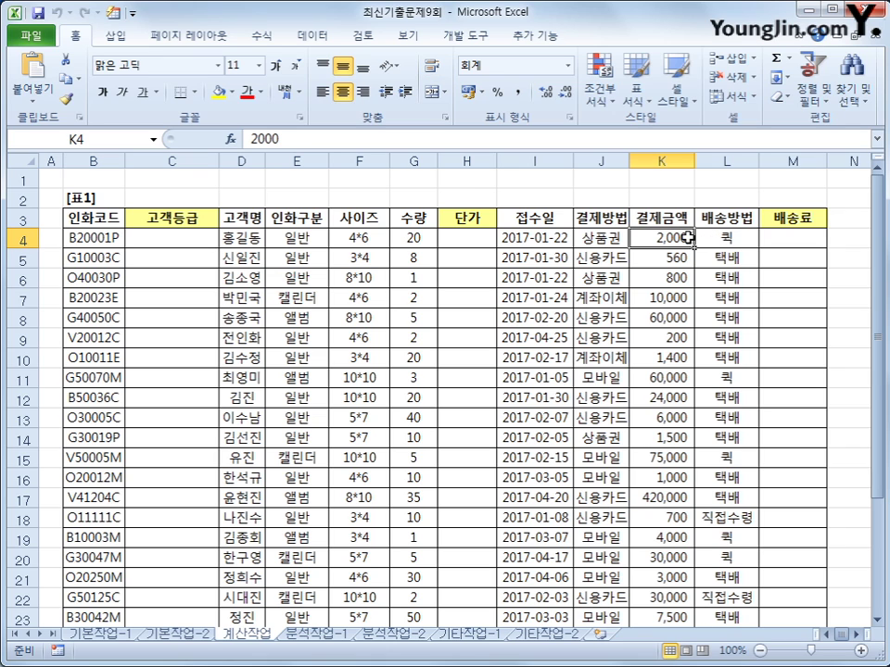
{"action": "left_click", "coordinate": [182, 239]}
{"action": "scroll", "coordinate": [185, 260], "scroll_direction": "down", "scroll_amount": 4}
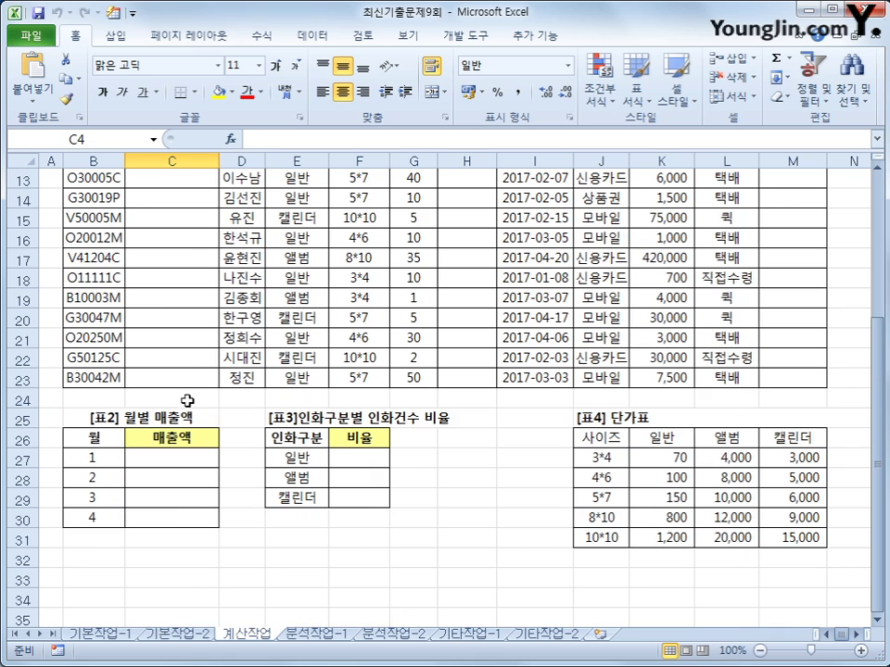
{"action": "left_click", "coordinate": [183, 380]}
{"action": "scroll", "coordinate": [177, 372], "scroll_direction": "up", "scroll_amount": 4}
{"action": "left_click", "coordinate": [172, 241]}
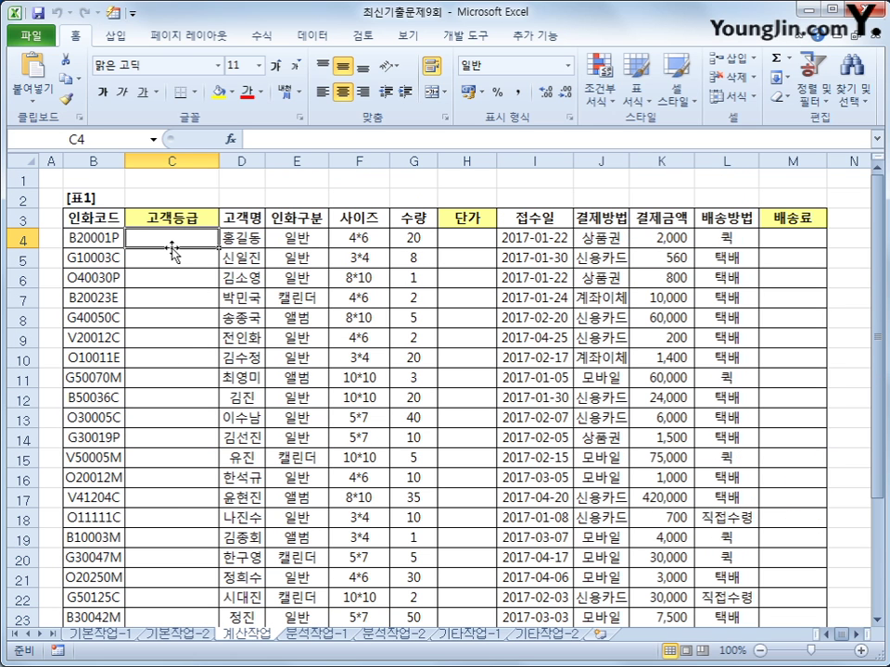
{"action": "left_click", "coordinate": [80, 236]}
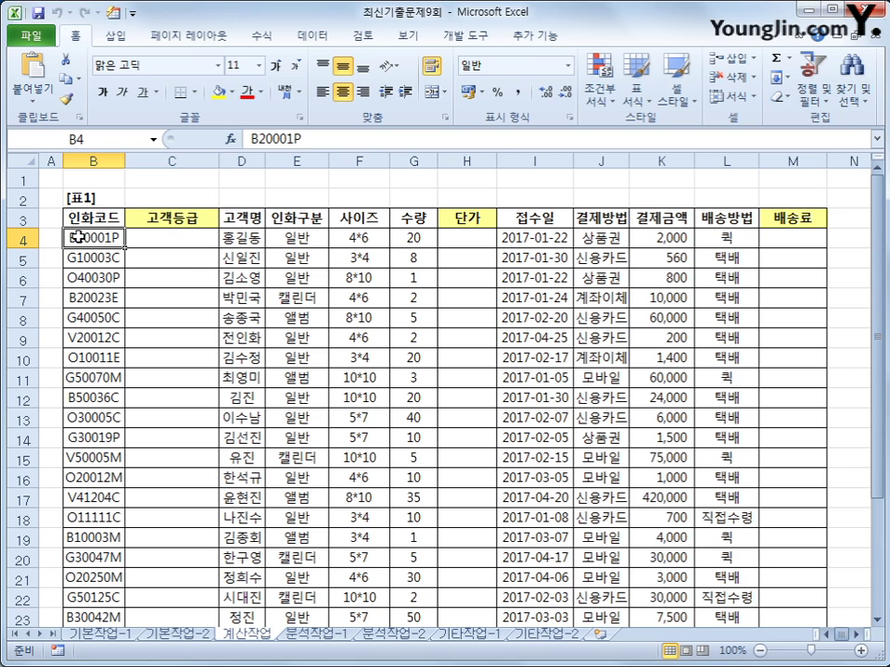
Step: Begin an IF formula in C4 whose OR condition tests whether LEFT(B4,1) equals "G" or "O"
{"action": "left_click", "coordinate": [196, 245]}
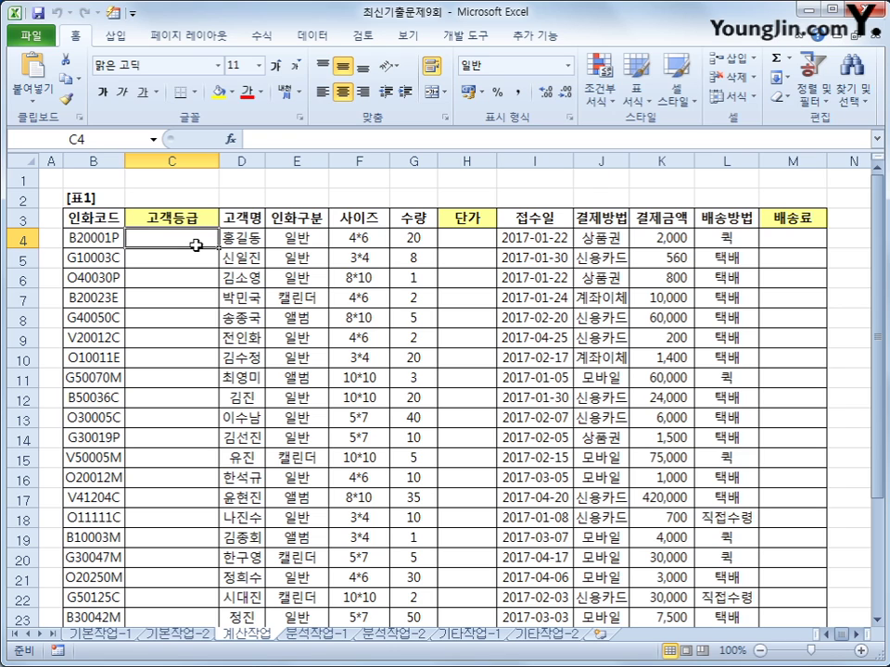
{"action": "type", "text": "=if("}
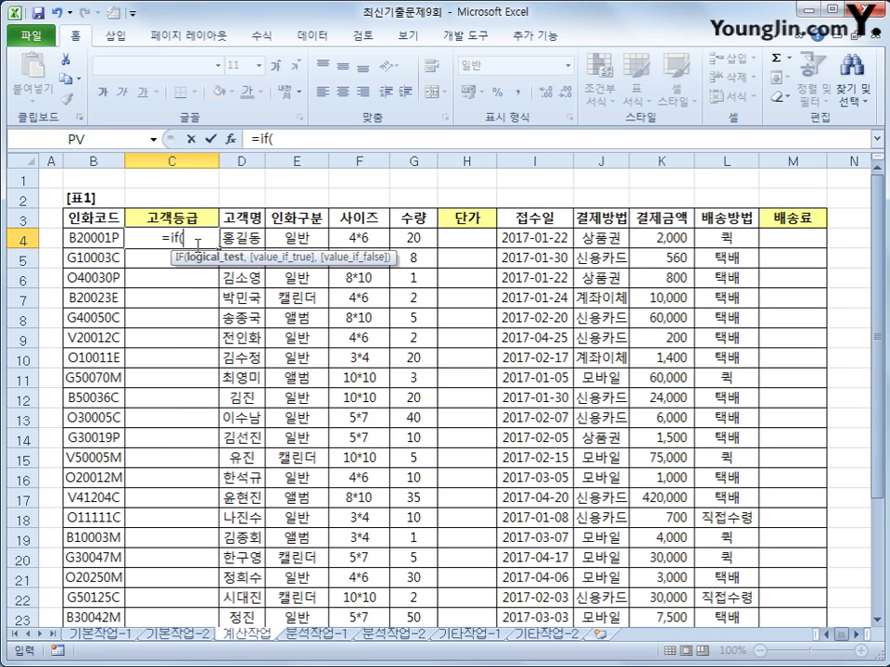
{"action": "type", "text": "or(left"}
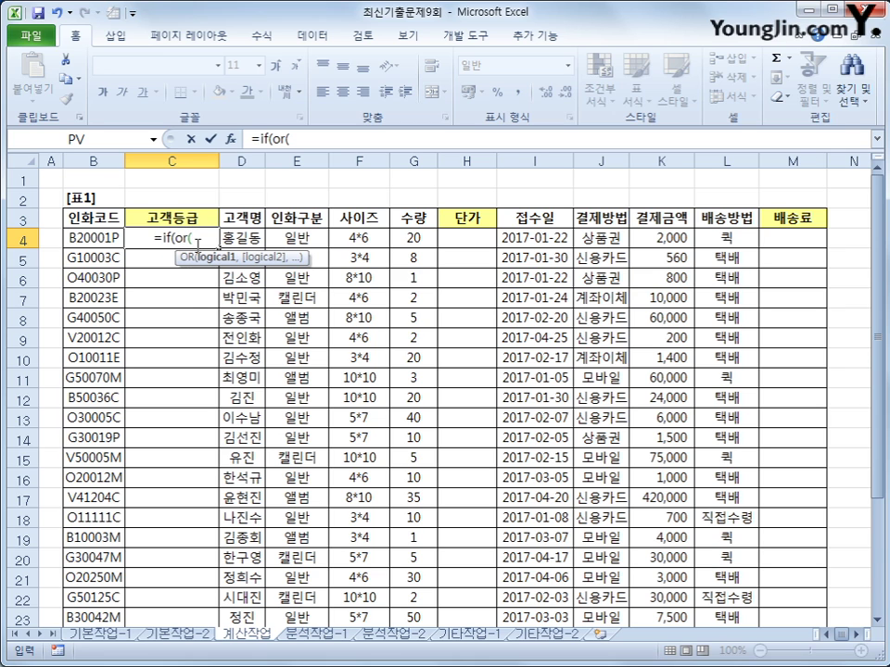
{"action": "type", "text": "("}
{"action": "key", "text": "Left"}
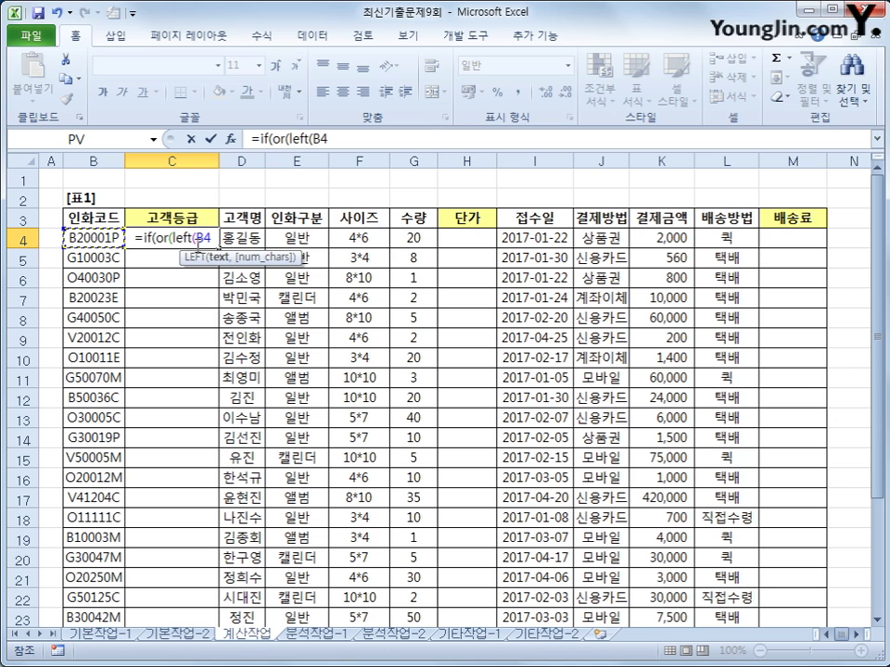
{"action": "type", "text": ",1"}
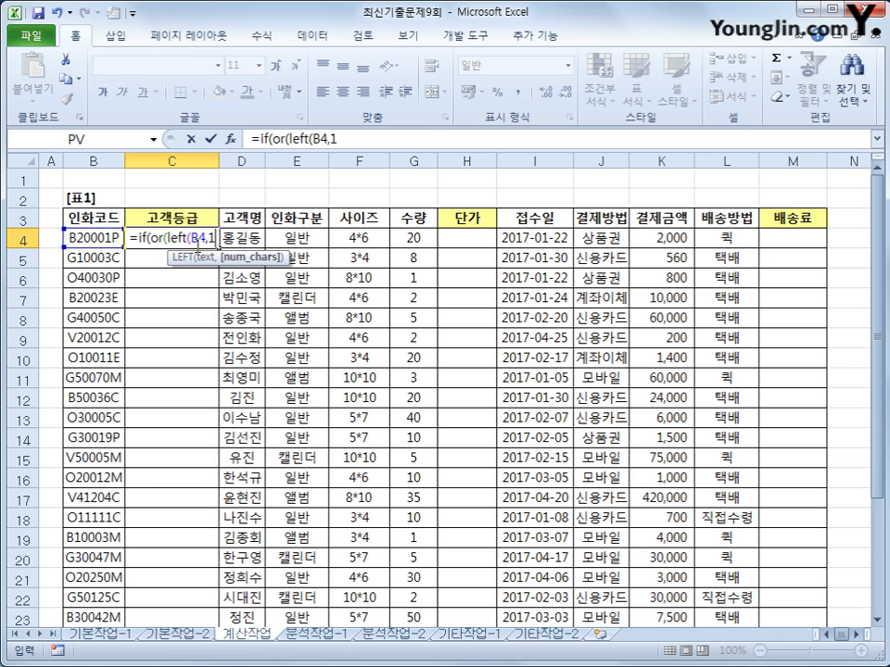
{"action": "type", "text": ")=\"G"}
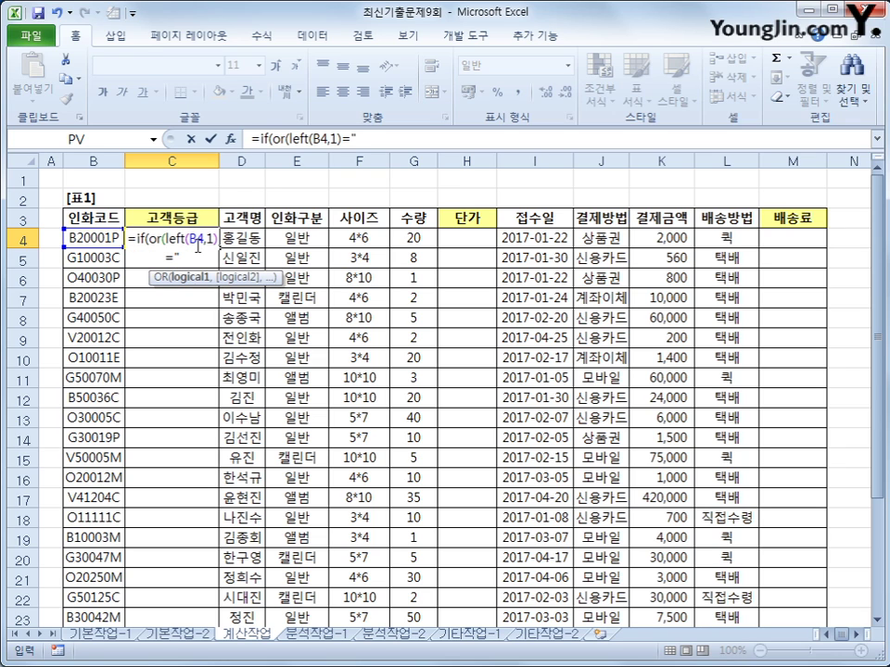
{"action": "type", "text": "\","}
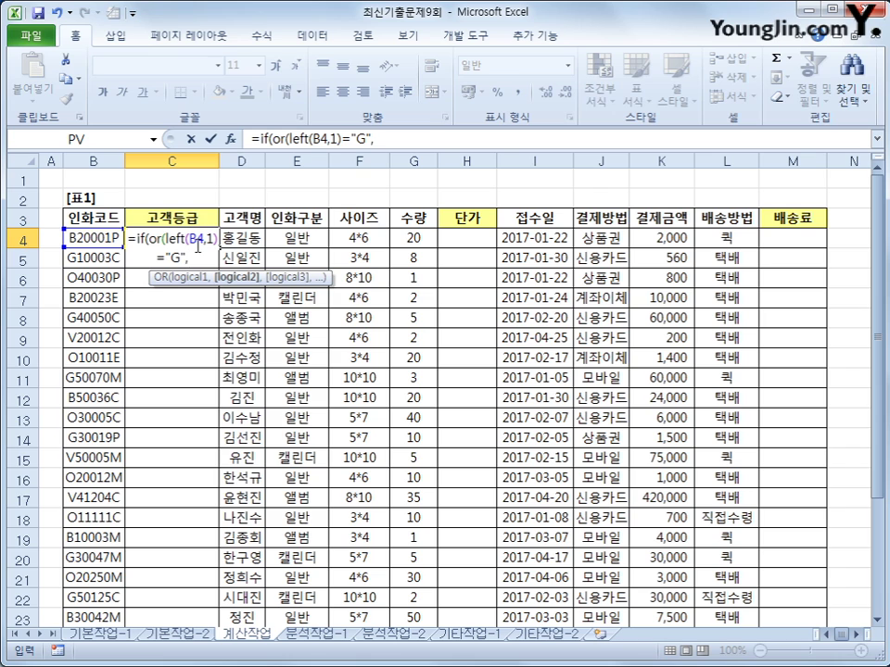
{"action": "type", "text": "left(B4,1)"}
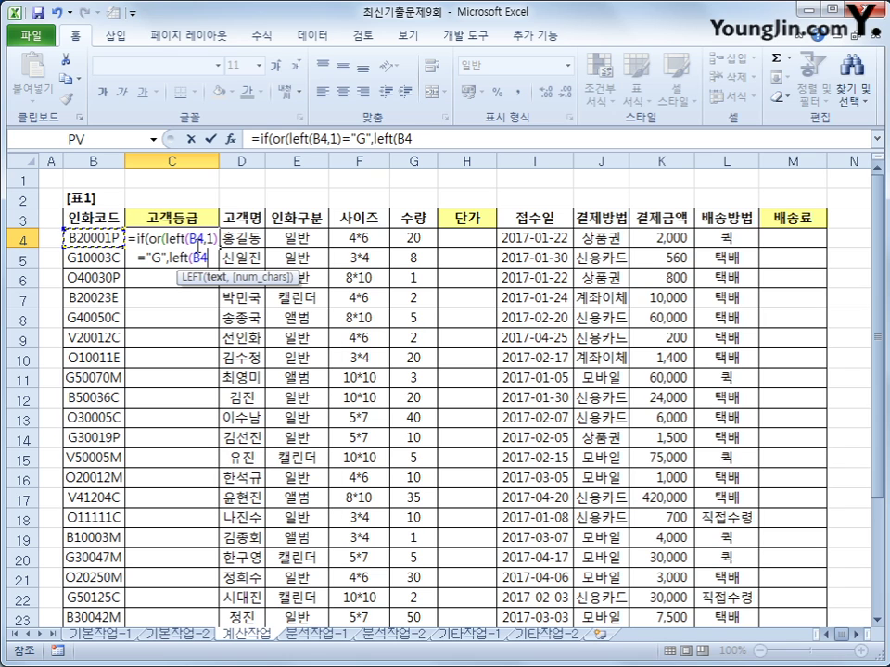
{"action": "type", "text": "=\"O\""}
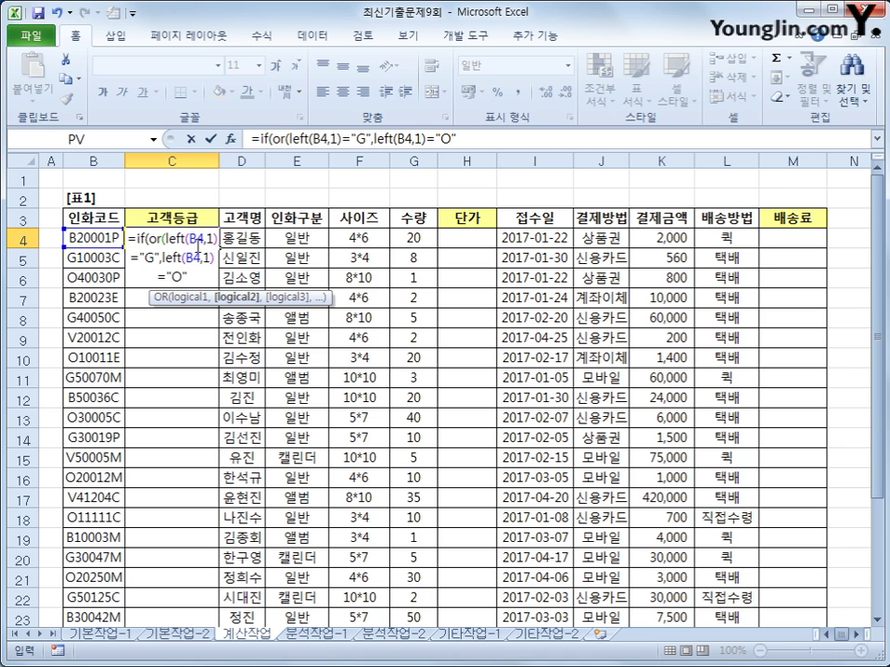
{"action": "type", "text": "),"}
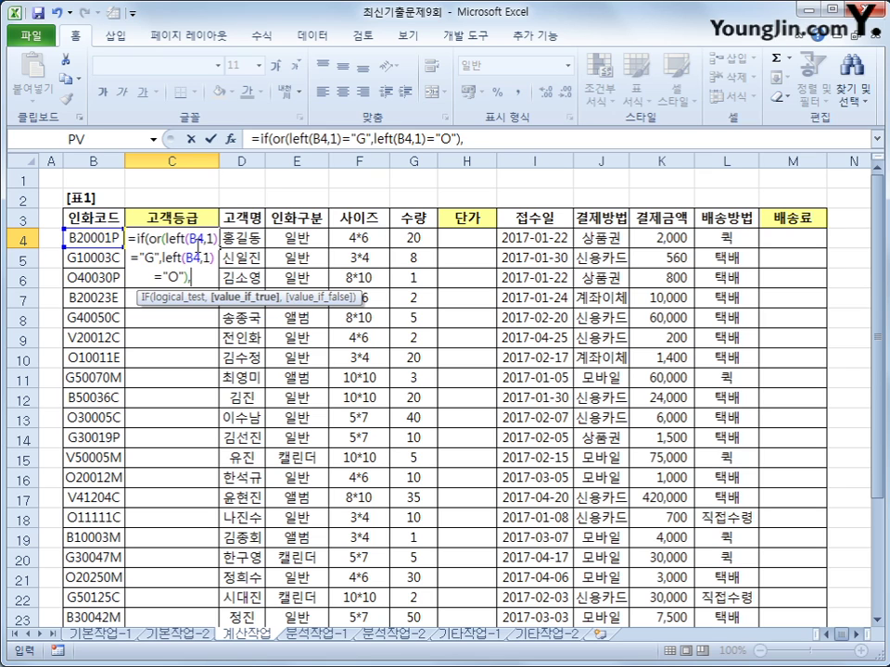
Step: Enter "LV-Ⅰ" as the IF formula's true value, inserting the Roman numeral Ⅰ as a special character
{"action": "type", "text": "\"LV-"}
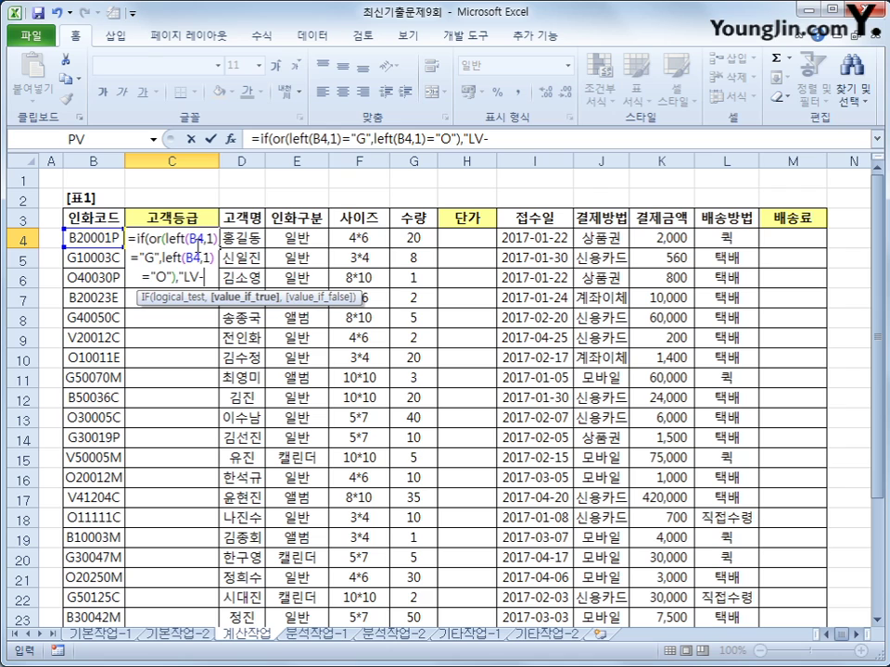
{"action": "type", "text": "w"}
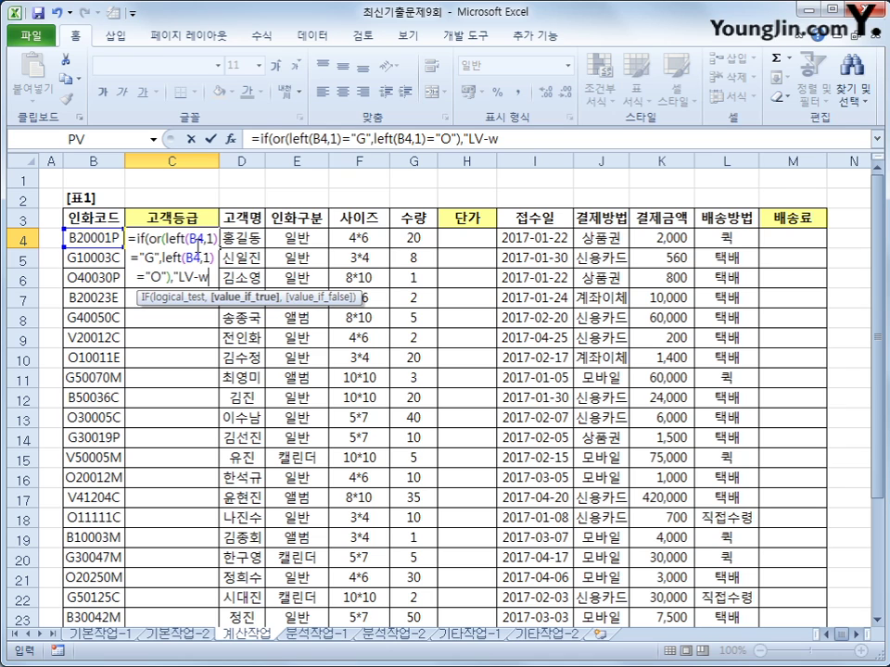
{"action": "key", "text": "BackSpace"}
{"action": "key", "text": "Hangul"}
{"action": "type", "text": "ㅈ"}
{"action": "key", "text": "Hangul_Hanja"}
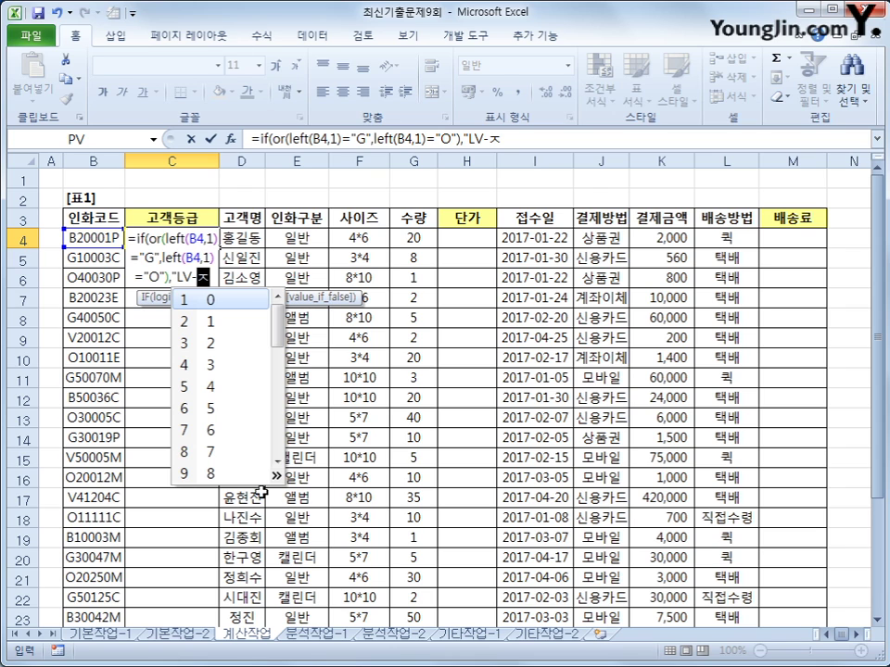
{"action": "left_click", "coordinate": [275, 475]}
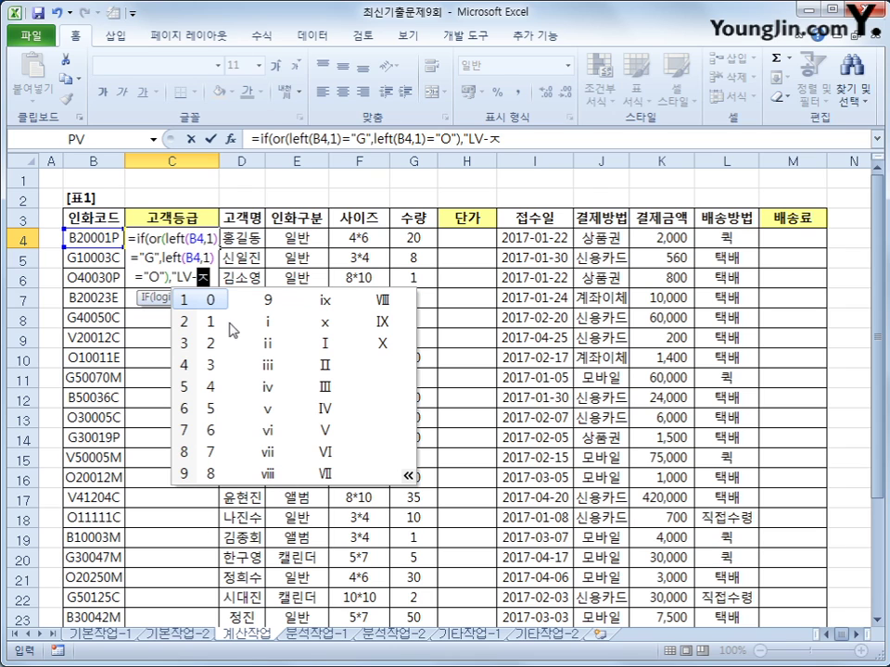
{"action": "left_click", "coordinate": [326, 345]}
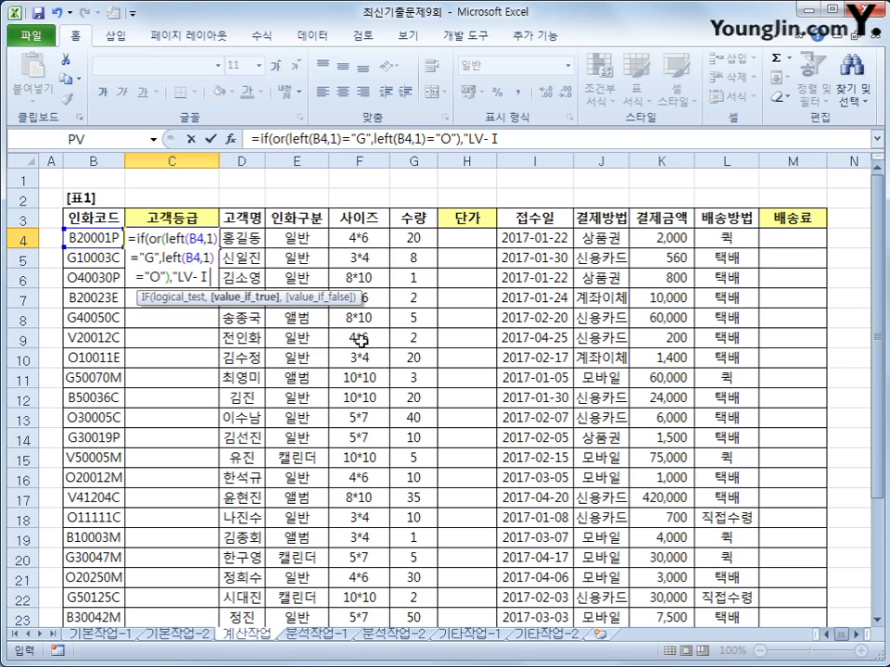
Step: Enter "LV-Ⅱ" with the special-character Roman numeral as the false value and complete the C4 formula
{"action": "type", "text": "\","}
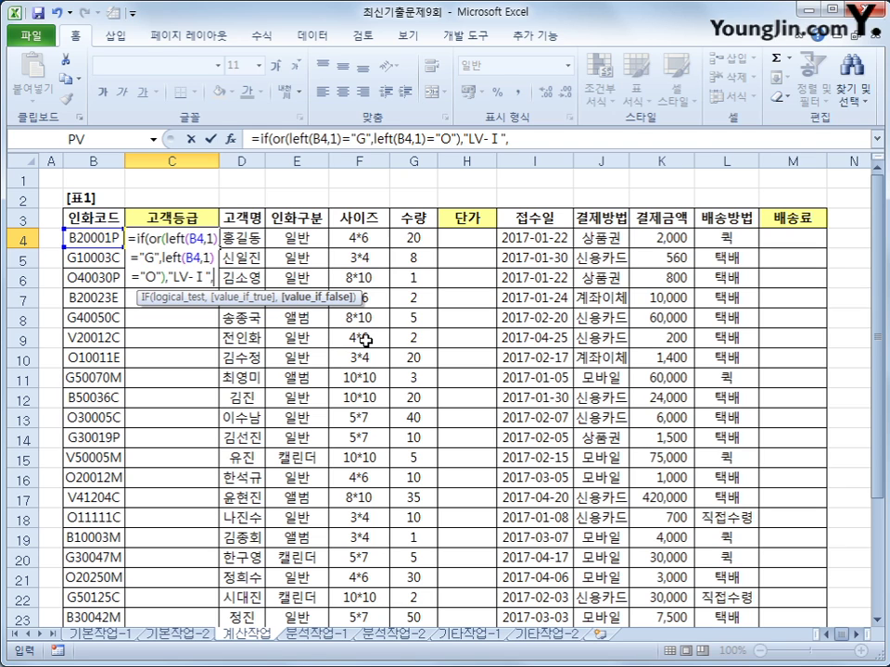
{"action": "type", "text": "\""}
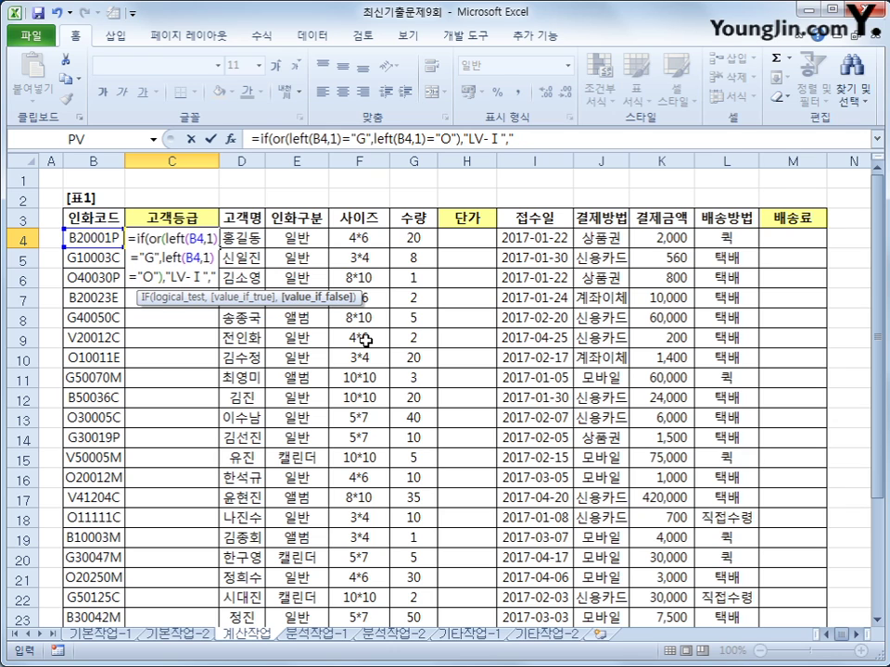
{"action": "type", "text": "LV-"}
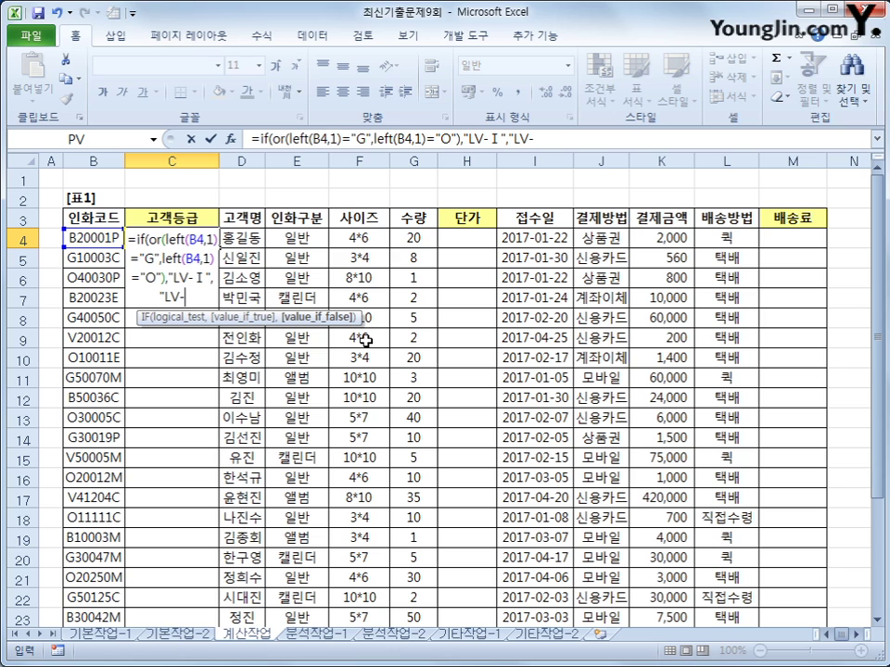
{"action": "type", "text": "ㅈ"}
{"action": "key", "text": "Hangul_Hanja"}
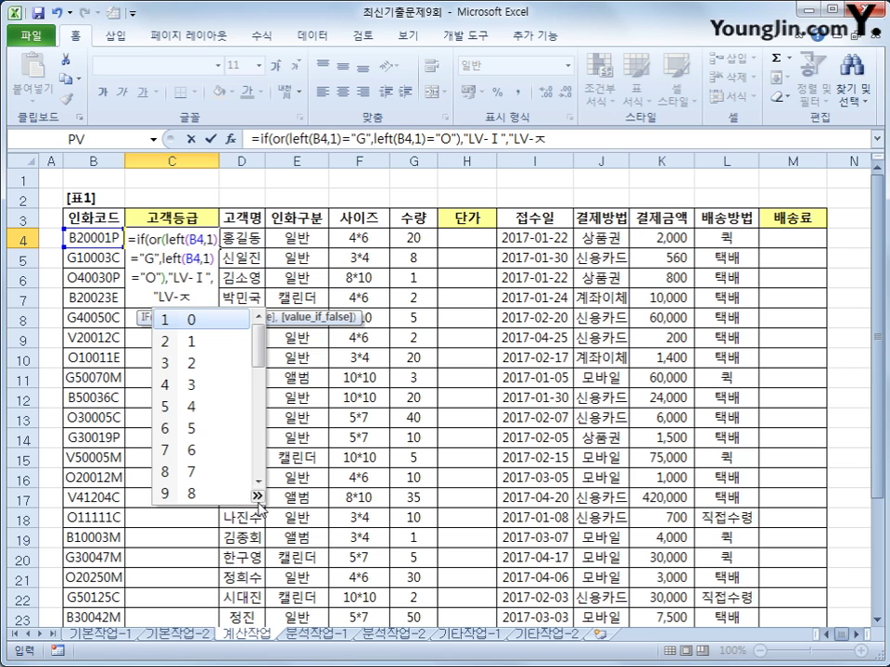
{"action": "left_click", "coordinate": [257, 496]}
{"action": "left_click", "coordinate": [304, 386]}
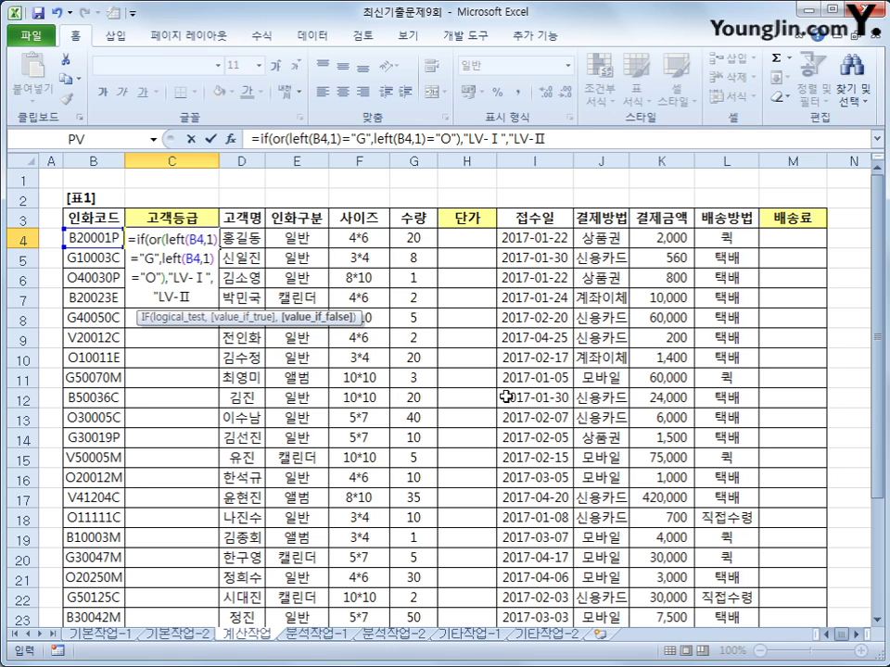
{"action": "type", "text": "\""}
{"action": "key", "text": "Return"}
{"action": "key", "text": "Up"}
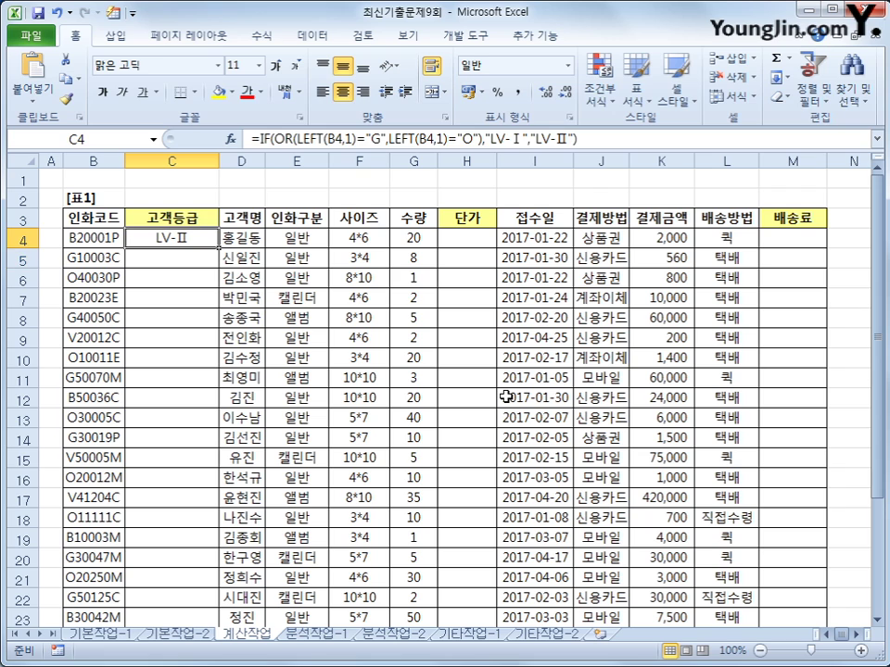
Step: Fill the C4 formula down the 고객등급 column to row 23 and check the copied formulas in C10 and C11
{"action": "double_click", "coordinate": [219, 249]}
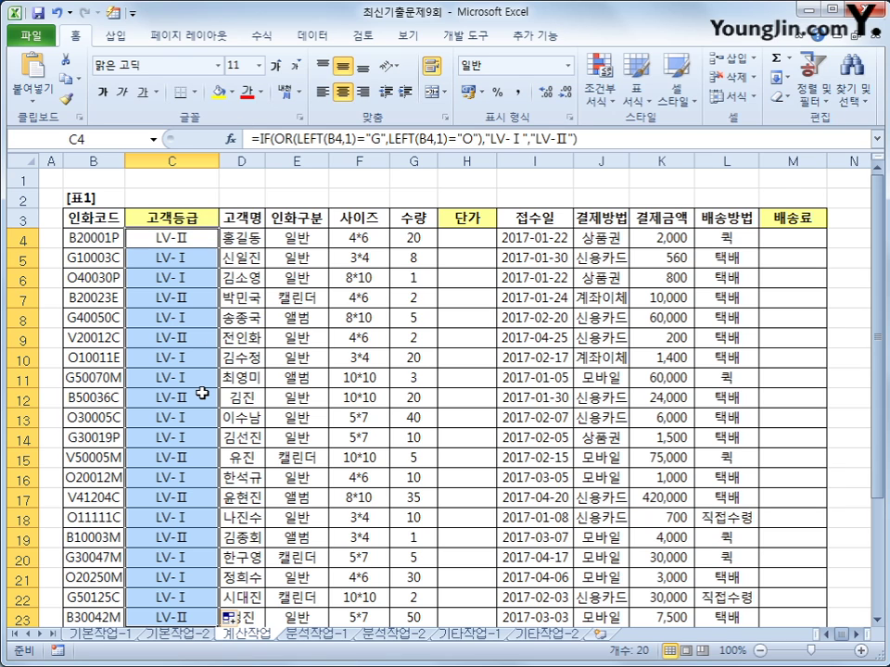
{"action": "left_click", "coordinate": [195, 360]}
{"action": "left_click", "coordinate": [194, 376]}
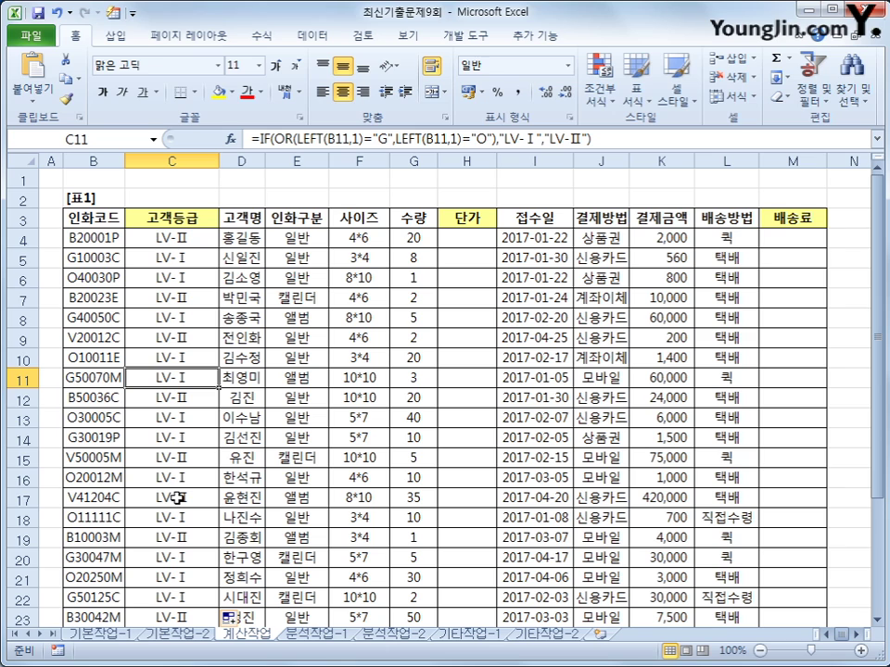
Step: Append a concatenated second IF to the C4 고객등급 formula, testing whether 결제금액 K4 is >=50000
{"action": "left_click", "coordinate": [199, 244]}
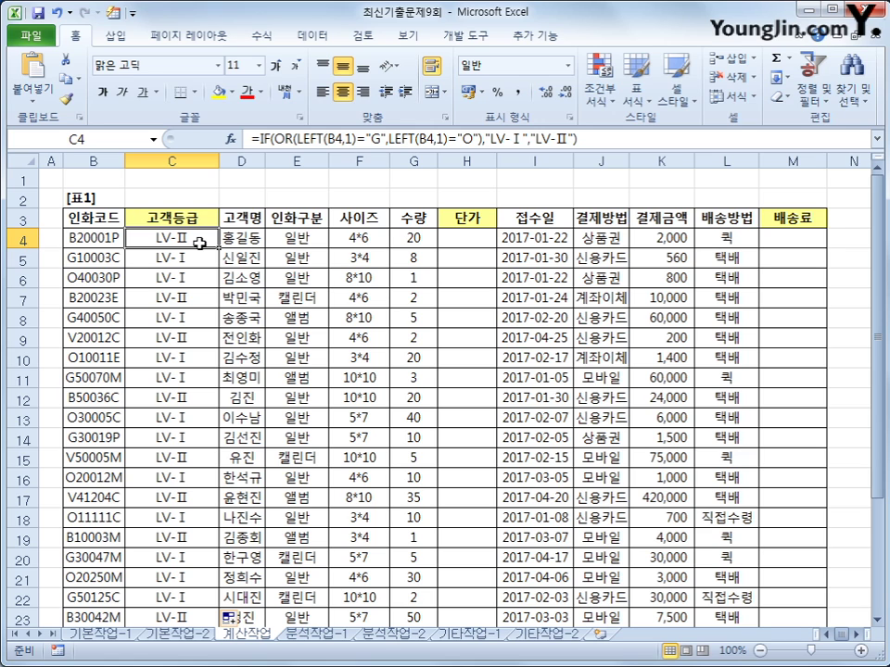
{"action": "left_click", "coordinate": [609, 139]}
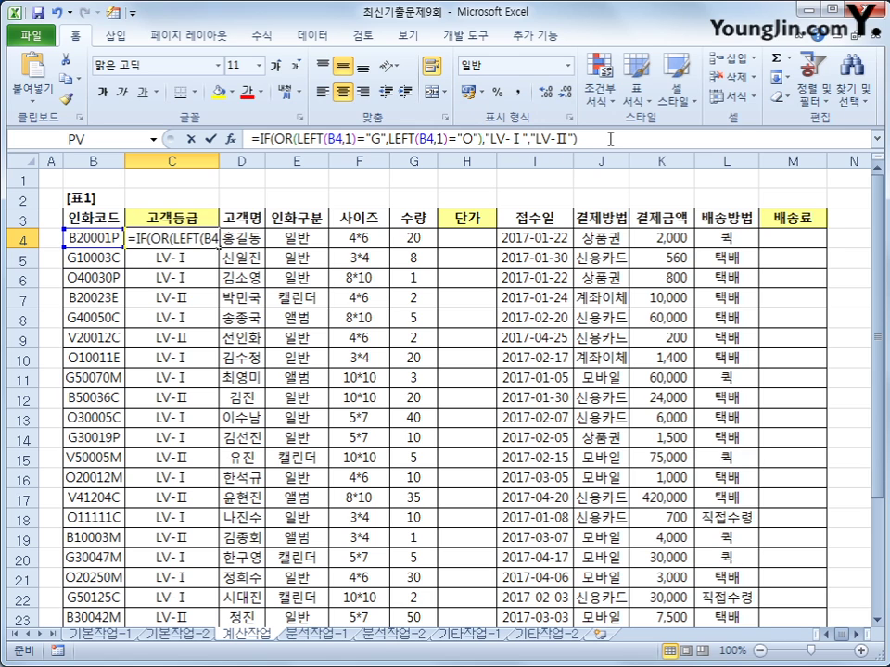
{"action": "type", "text": "&"}
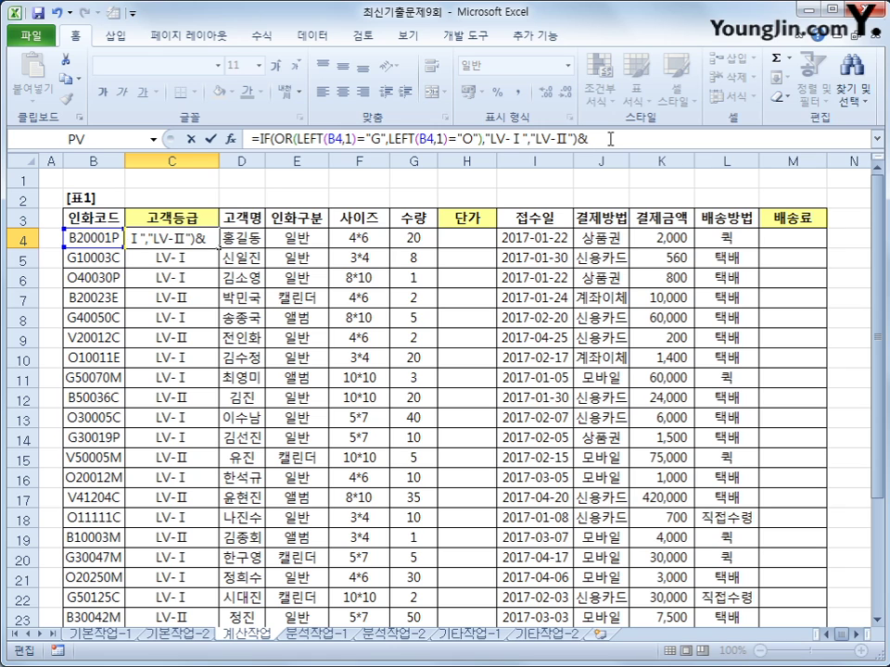
{"action": "type", "text": "if("}
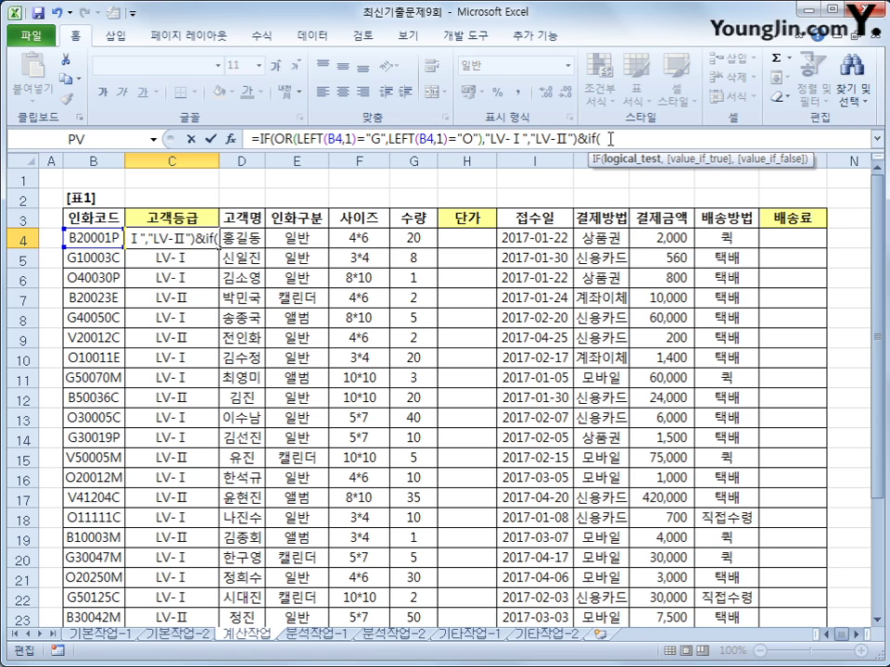
{"action": "left_click", "coordinate": [657, 239]}
{"action": "type", "text": ">="}
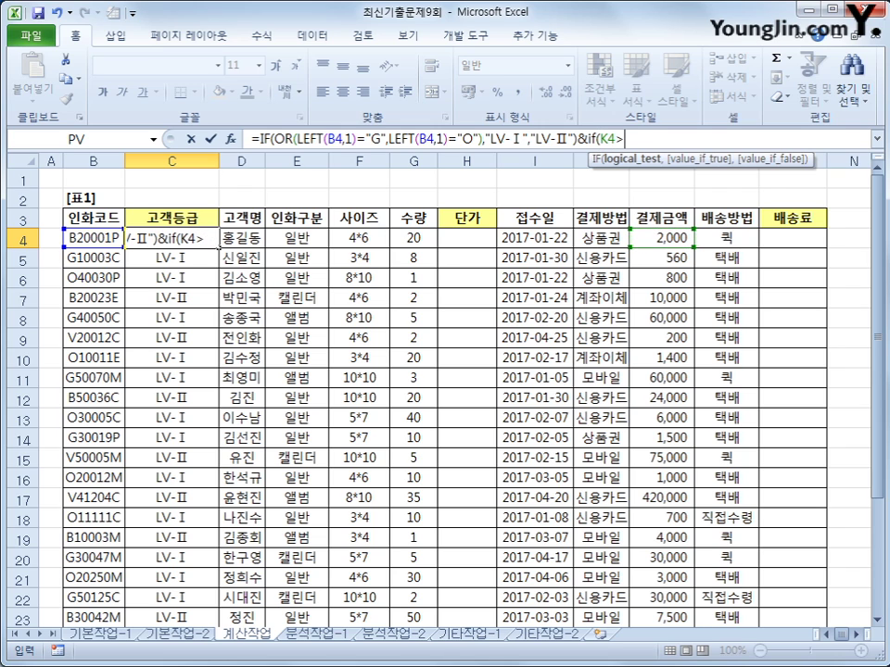
{"action": "type", "text": "50000,"}
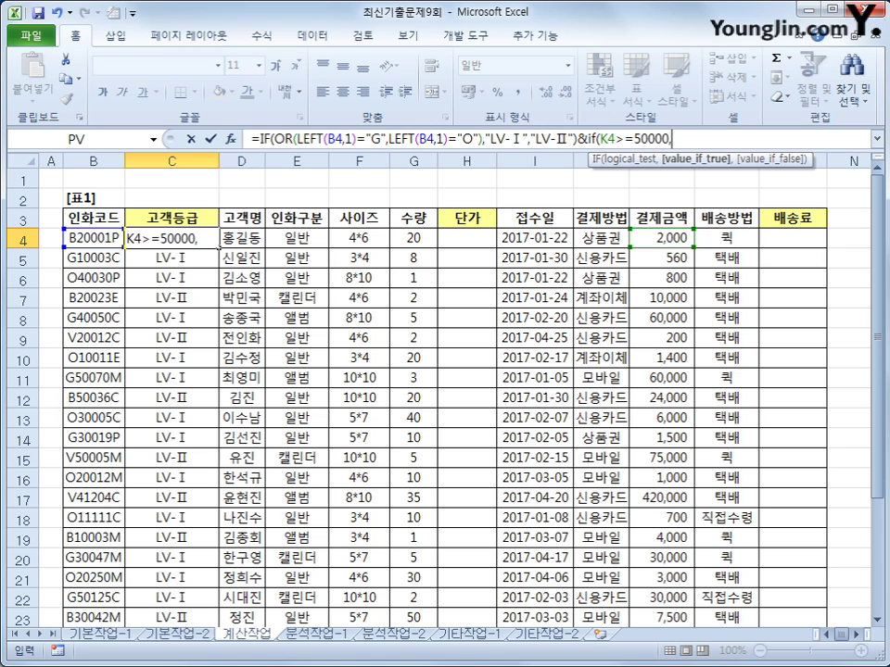
Step: Enter "-우수고객" as the true value of the second IF in C4
{"action": "type", "text": "\""}
{"action": "type", "text": "-dn"}
{"action": "key", "text": "BackSpace"}
{"action": "key", "text": "BackSpace"}
{"action": "type", "text": "우수"}
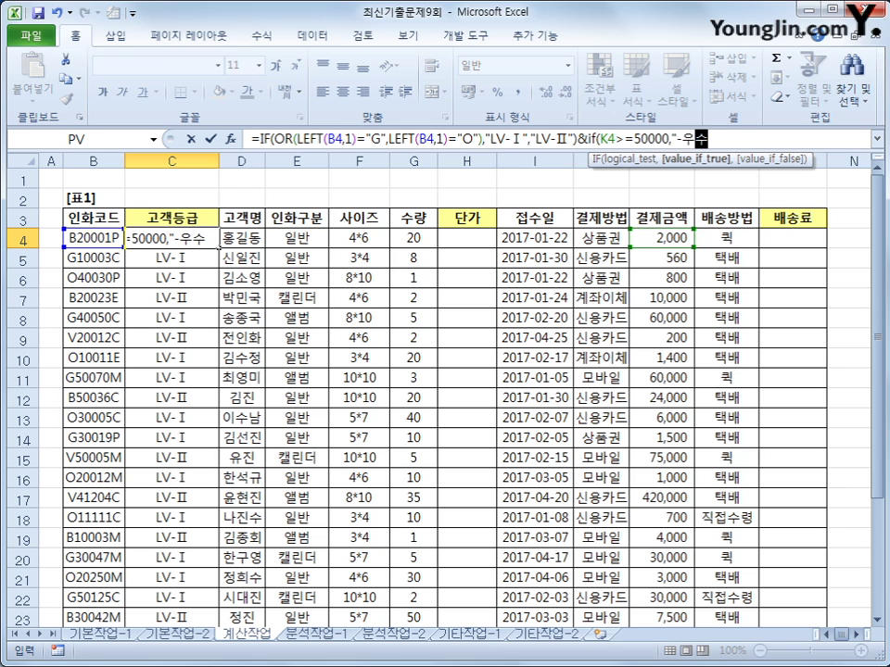
{"action": "type", "text": "고객\")"}
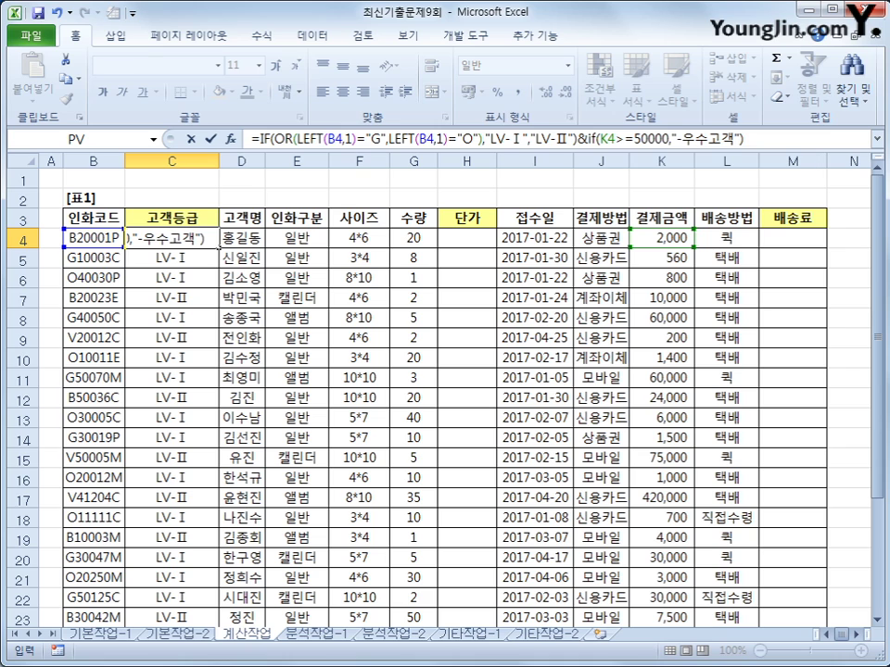
Step: Add an empty string "" as the second IF's false value and complete the C4 formula
{"action": "left_click", "coordinate": [745, 138]}
{"action": "key", "text": "Left"}
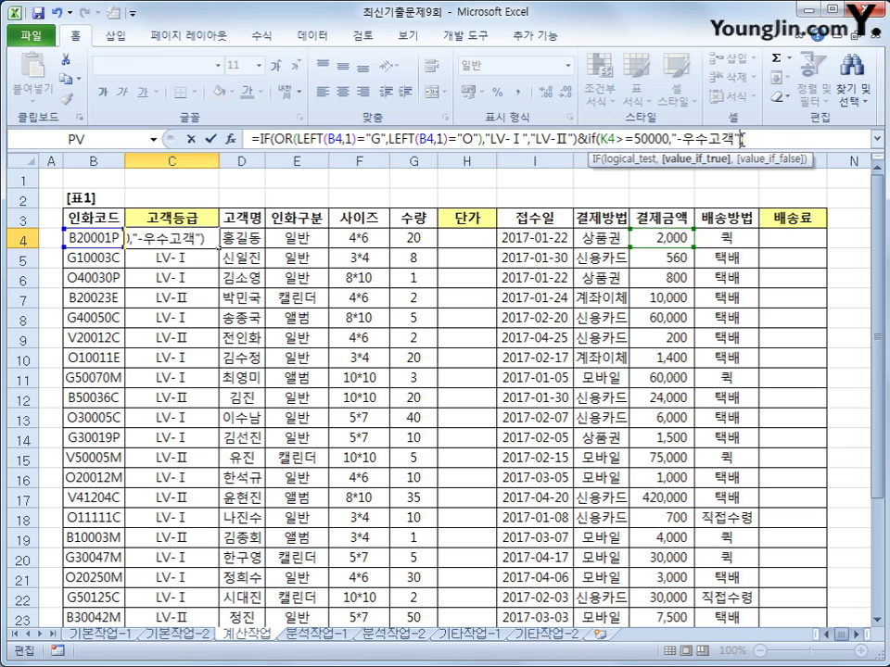
{"action": "type", "text": ","}
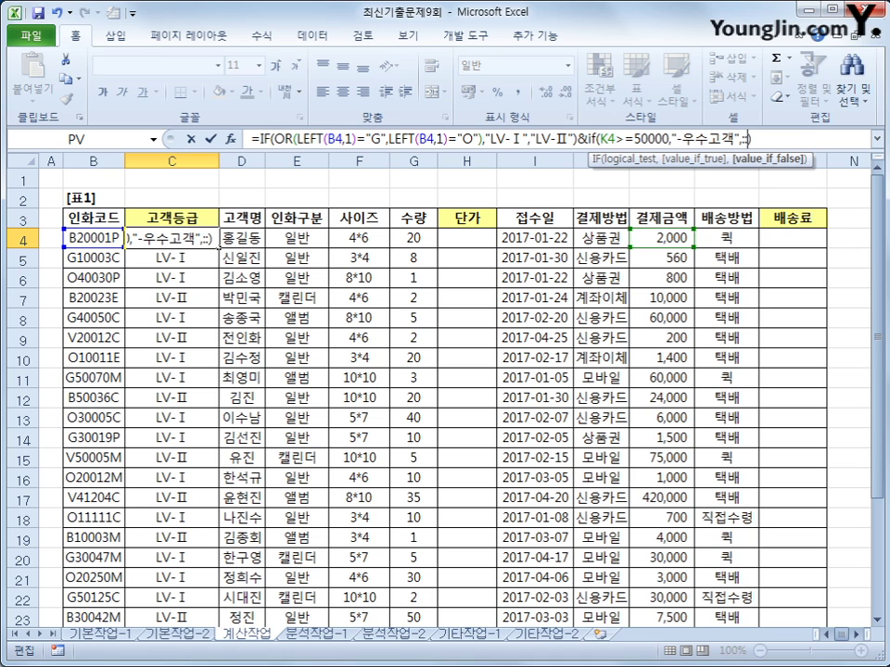
{"action": "type", "text": "\"\""}
{"action": "key", "text": "Return"}
{"action": "key", "text": "Up"}
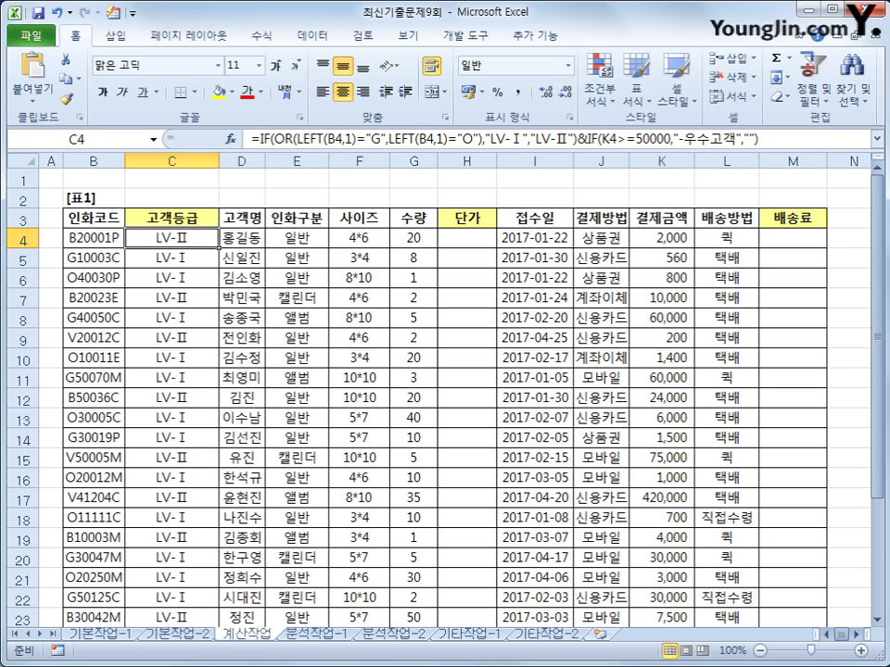
Step: Fill the extended C4 formula down the 고객등급 column to row 23 and check copied formulas in cells such as C11 and C8
{"action": "double_click", "coordinate": [219, 247]}
{"action": "scroll", "coordinate": [183, 339], "scroll_direction": "down", "scroll_amount": 1}
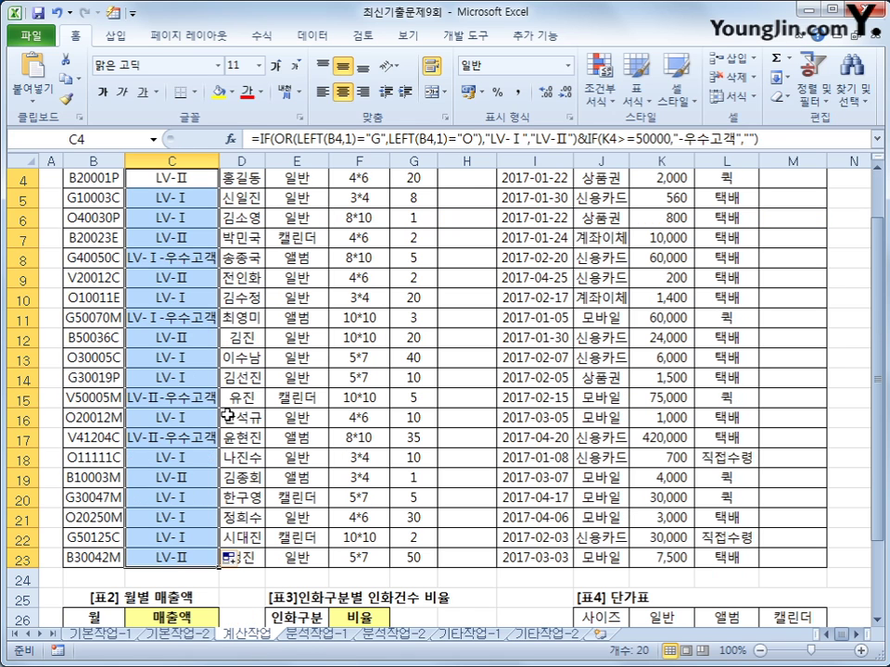
{"action": "left_click", "coordinate": [179, 457]}
{"action": "left_click", "coordinate": [179, 397]}
{"action": "left_click", "coordinate": [179, 317]}
{"action": "left_click", "coordinate": [179, 257]}
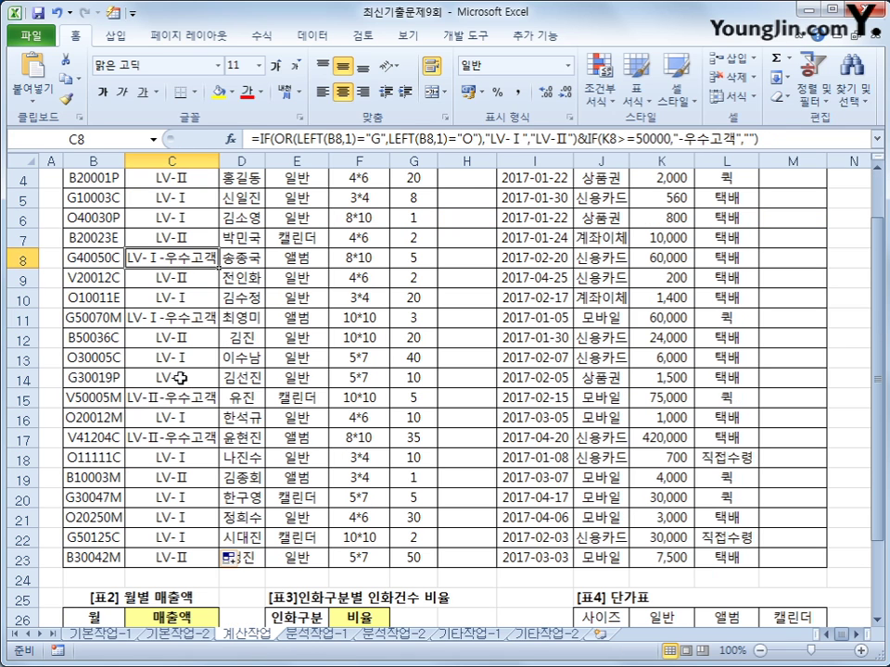
{"action": "scroll", "coordinate": [179, 378], "scroll_direction": "up", "scroll_amount": 1}
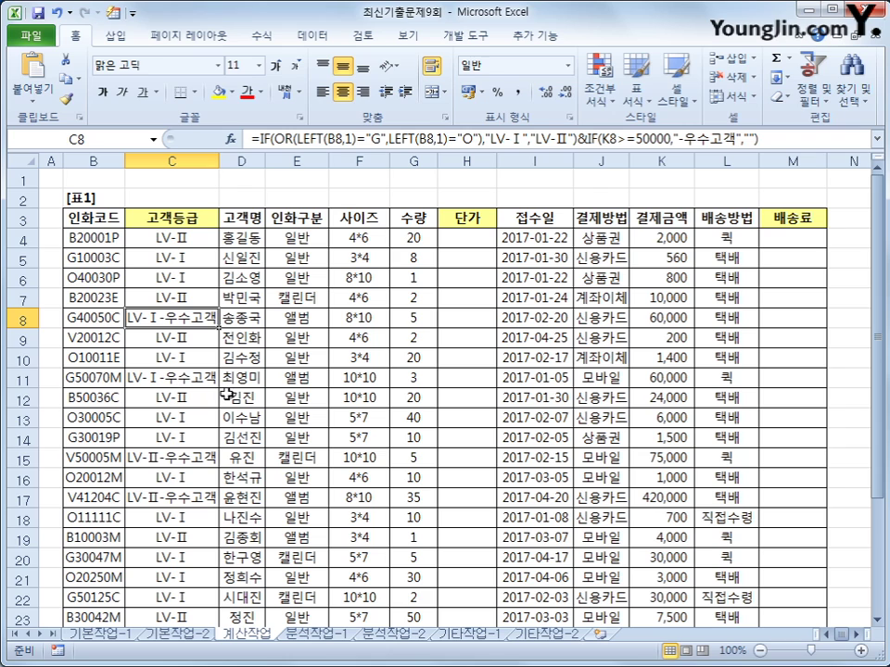
Step: Examine the [표4] 단가표 in J26:M31, looking at its 사이즈 column and its 일반, 앨범 and 캘린더 price columns
{"action": "left_click", "coordinate": [446, 238]}
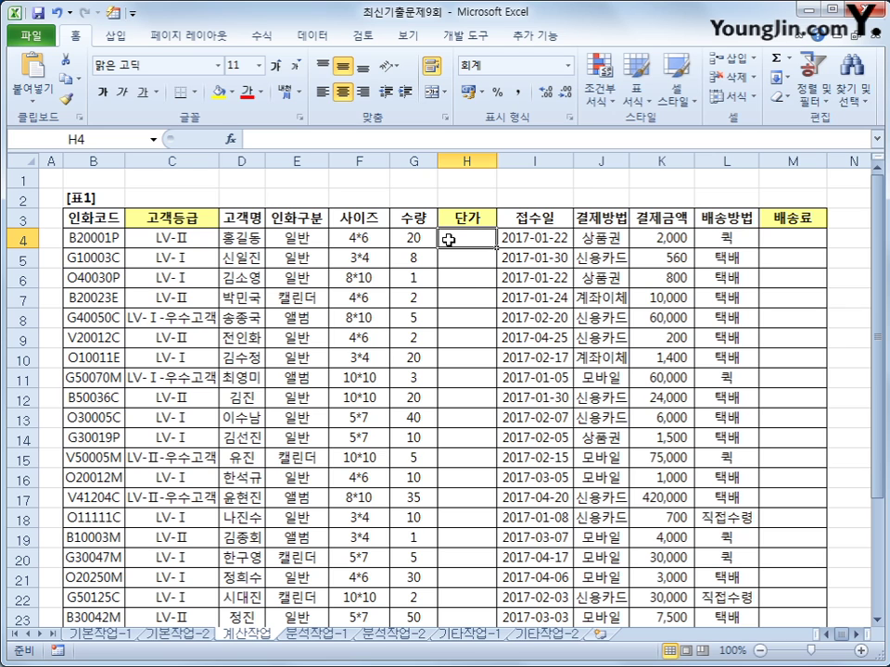
{"action": "scroll", "coordinate": [468, 515], "scroll_direction": "down", "scroll_amount": 5}
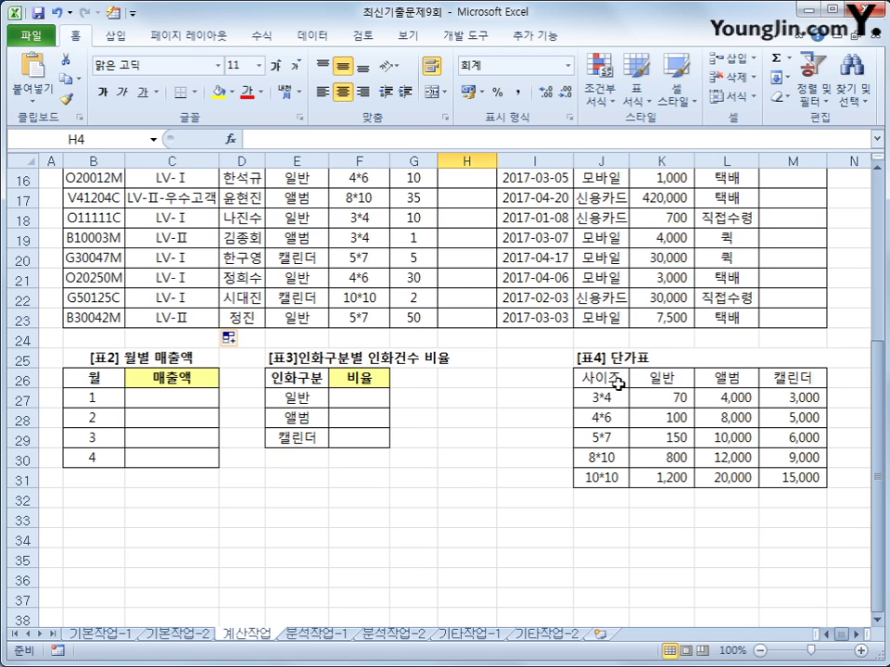
{"action": "left_click_drag", "start_coordinate": [617, 379], "coordinate": [781, 478]}
{"action": "scroll", "coordinate": [834, 477], "scroll_direction": "up", "scroll_amount": 3}
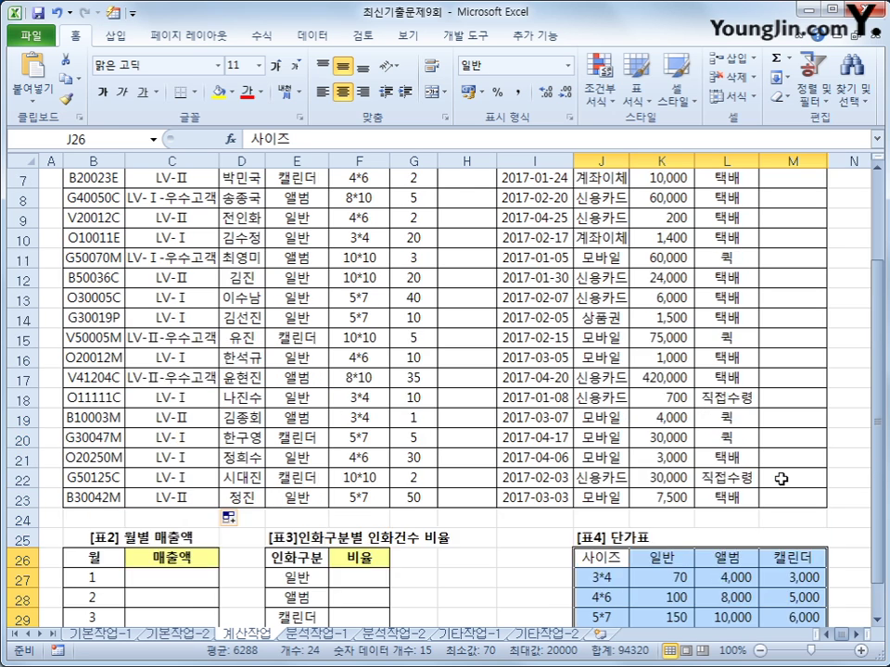
{"action": "scroll", "coordinate": [675, 362], "scroll_direction": "down", "scroll_amount": 3}
{"action": "left_click", "coordinate": [614, 388]}
{"action": "left_click_drag", "start_coordinate": [614, 388], "coordinate": [610, 477]}
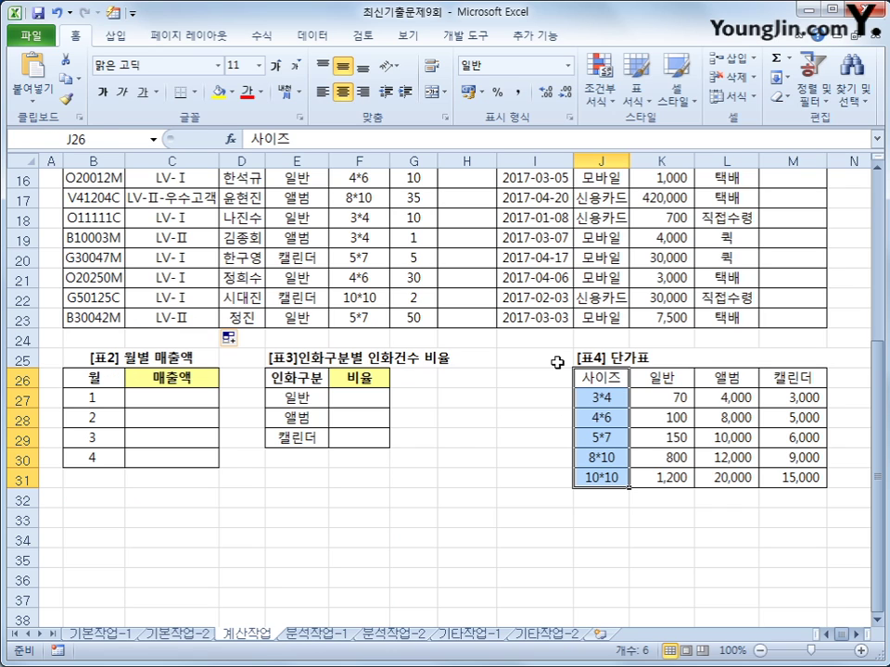
{"action": "left_click", "coordinate": [667, 381]}
{"action": "left_click_drag", "start_coordinate": [667, 380], "coordinate": [801, 479]}
{"action": "scroll", "coordinate": [801, 470], "scroll_direction": "up", "scroll_amount": 5}
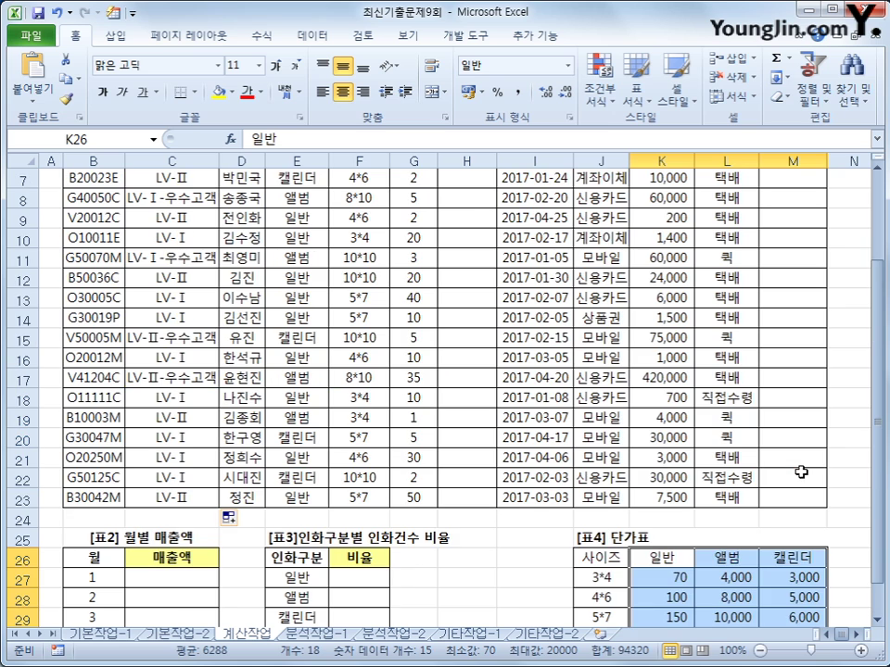
Step: Begin a VLOOKUP formula in 단가 cell H4 with the 사이즈 cell F4 as the lookup value
{"action": "left_click", "coordinate": [463, 241]}
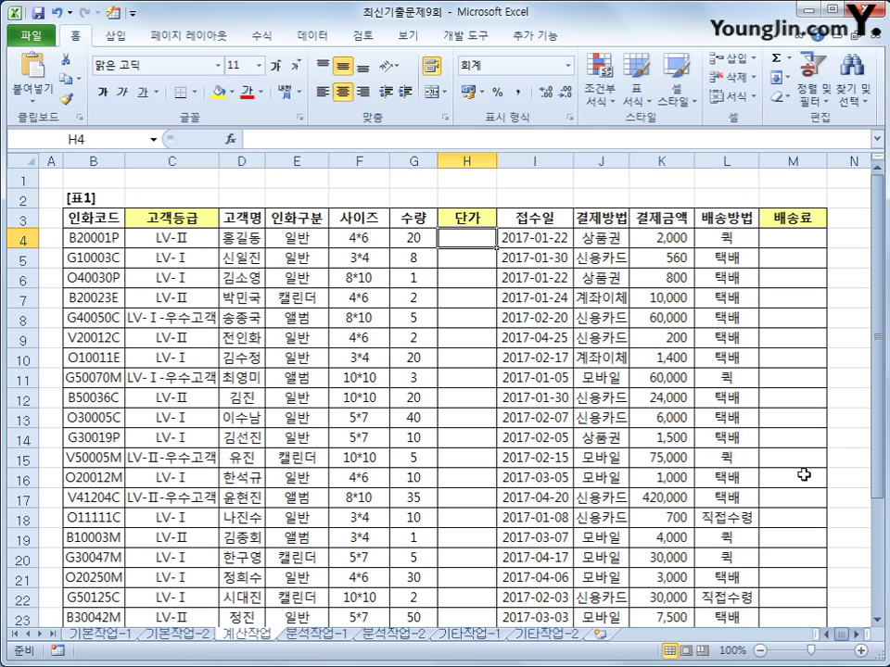
{"action": "type", "text": "="}
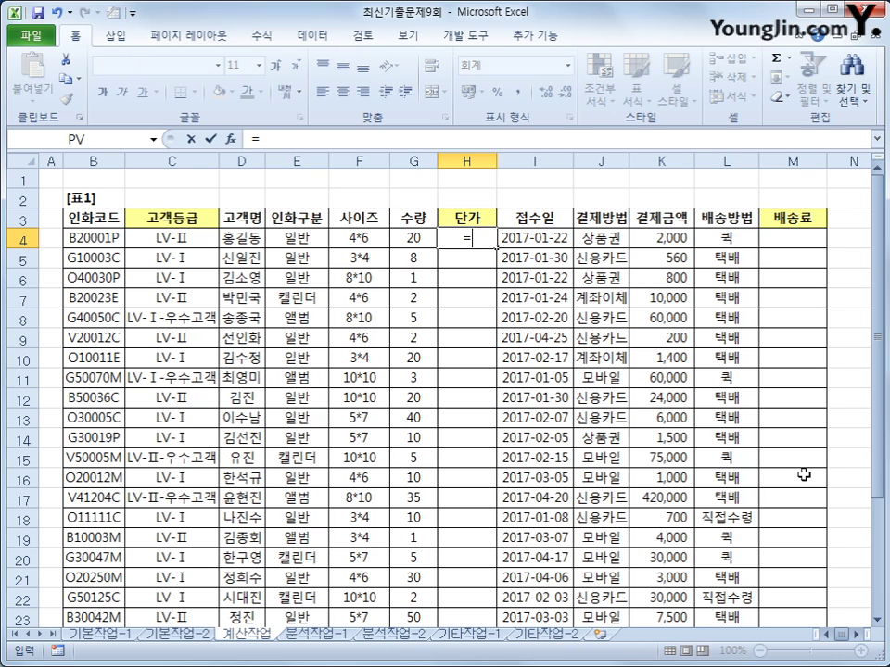
{"action": "type", "text": "ㅍvl"}
{"action": "key", "text": "Tab"}
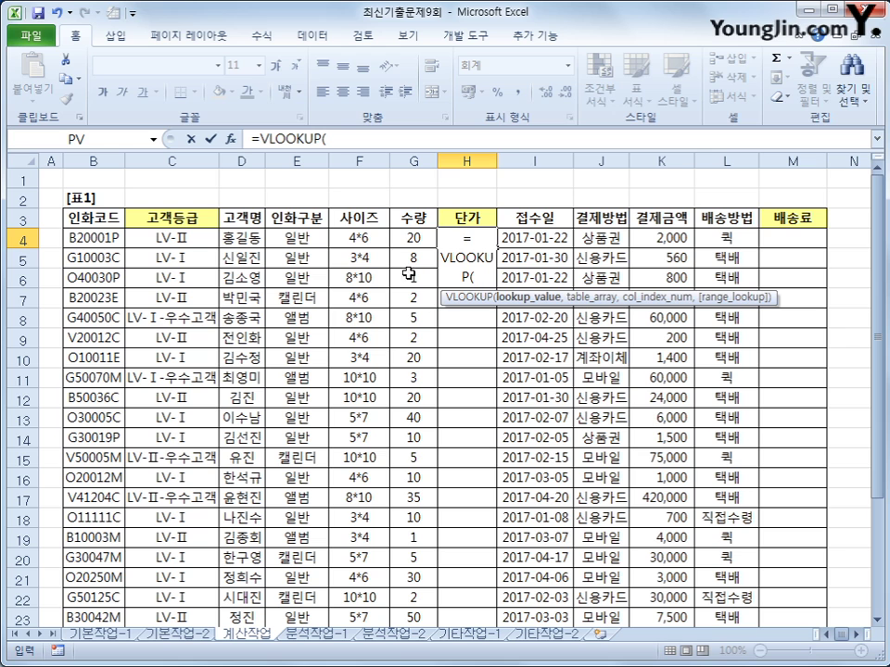
{"action": "left_click", "coordinate": [378, 241]}
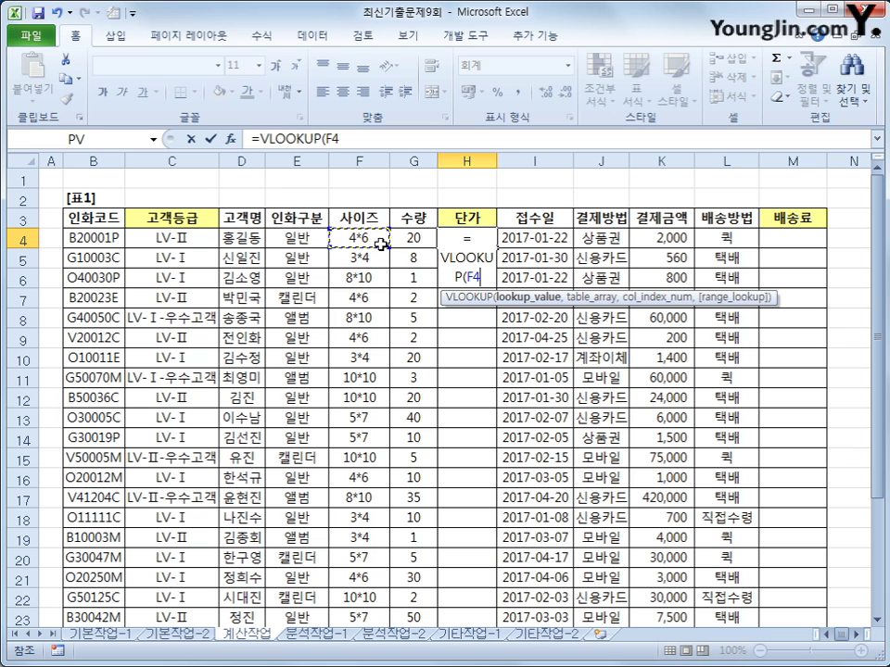
{"action": "type", "text": ","}
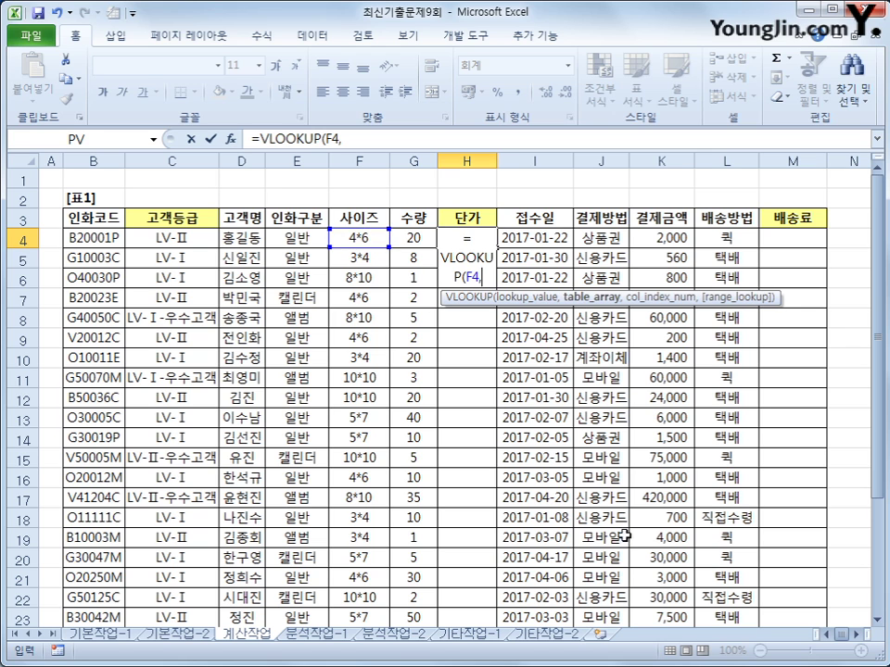
Step: Set the VLOOKUP table array to the 단가표 range as the absolute reference $J$27:$M$31
{"action": "scroll", "coordinate": [653, 535], "scroll_direction": "down", "scroll_amount": 4}
{"action": "left_click_drag", "start_coordinate": [593, 458], "coordinate": [785, 538]}
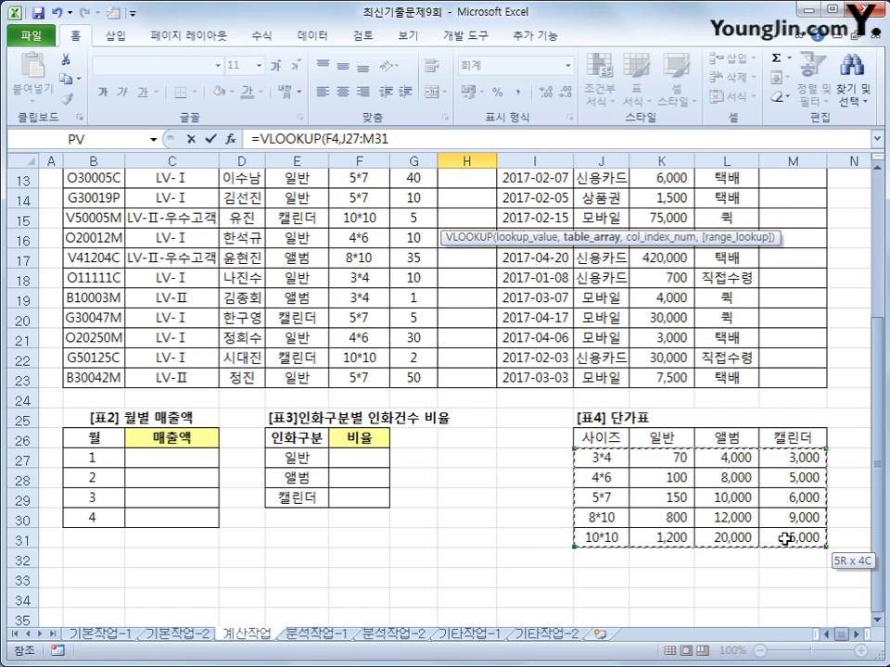
{"action": "left_click_drag", "start_coordinate": [785, 539], "coordinate": [776, 540]}
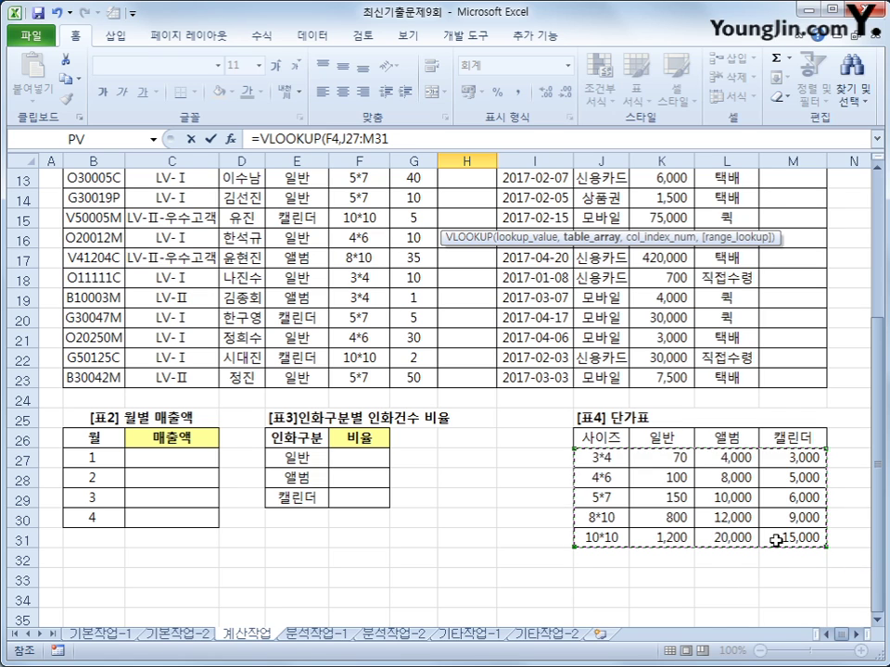
{"action": "key", "text": "F4"}
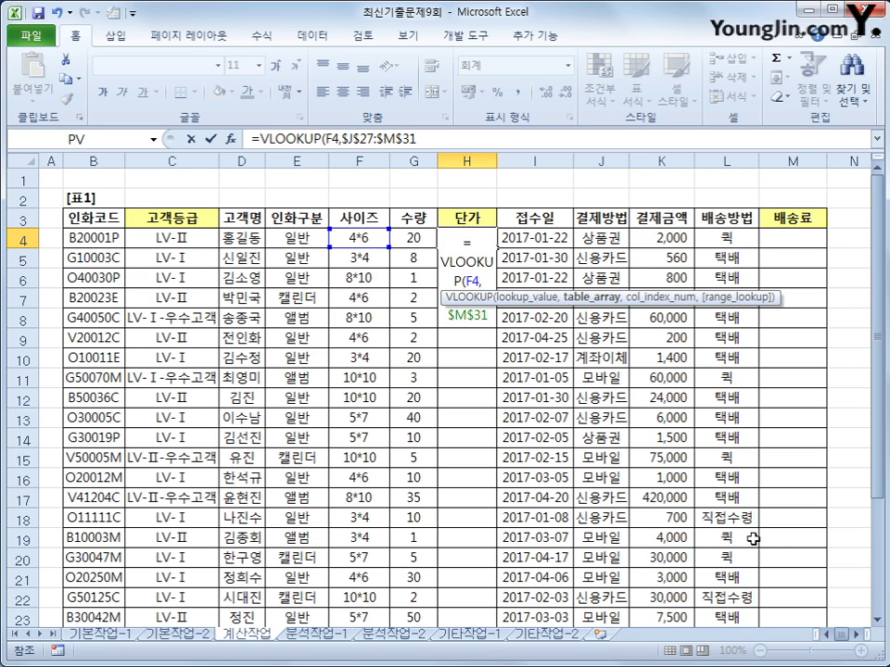
{"action": "type", "text": ","}
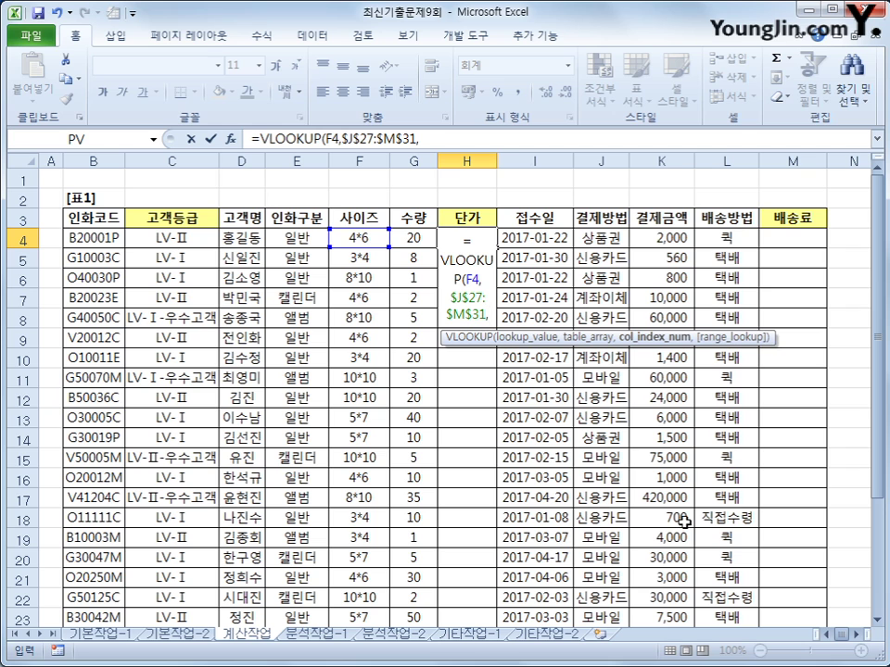
Step: Nest a MATCH function as the VLOOKUP column index, with the 인화구분 cell E4 as its lookup value
{"action": "scroll", "coordinate": [682, 521], "scroll_direction": "down", "scroll_amount": 1}
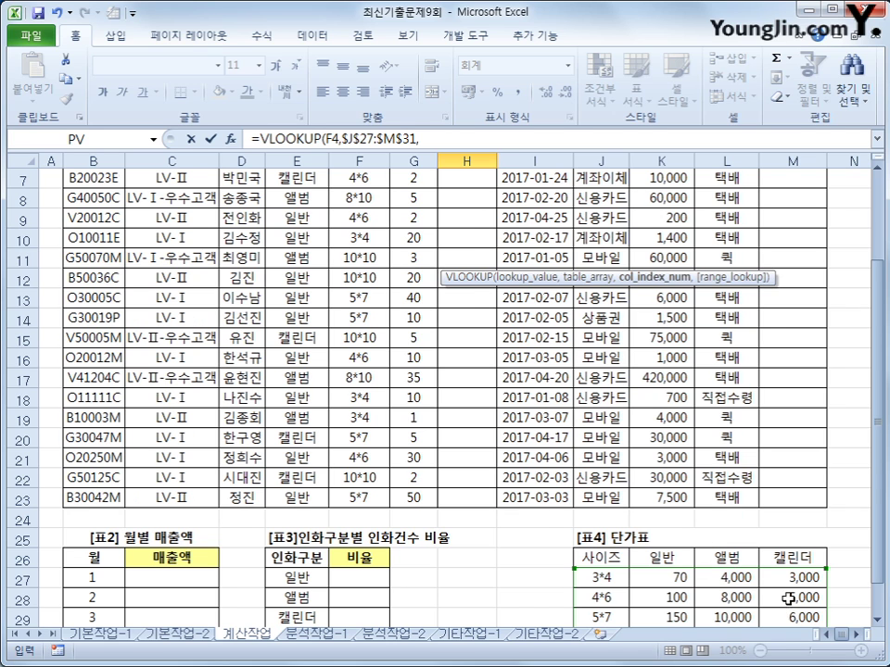
{"action": "scroll", "coordinate": [787, 599], "scroll_direction": "up", "scroll_amount": 2}
{"action": "type", "text": "ms"}
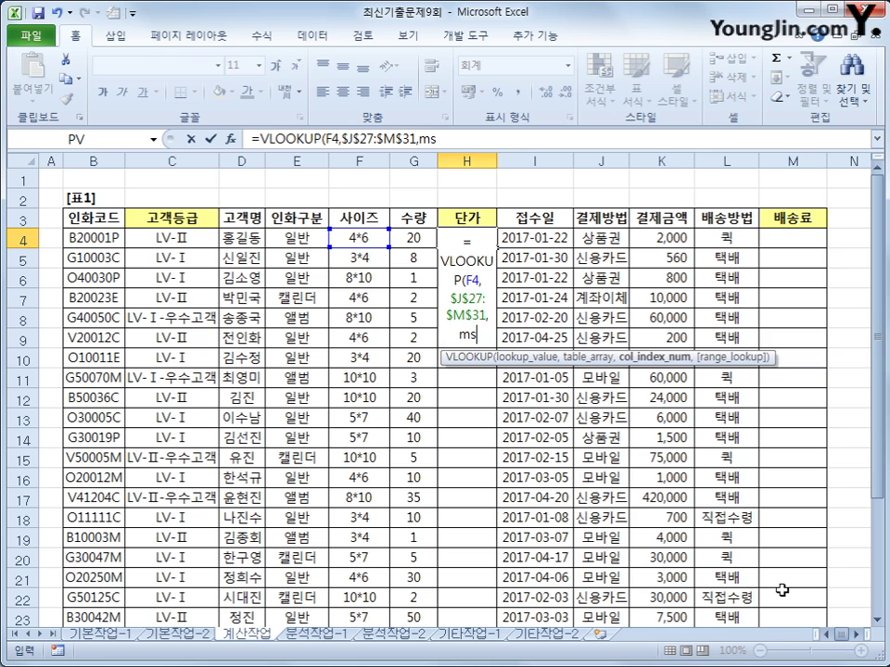
{"action": "key", "text": "BackSpace"}
{"action": "type", "text": "a"}
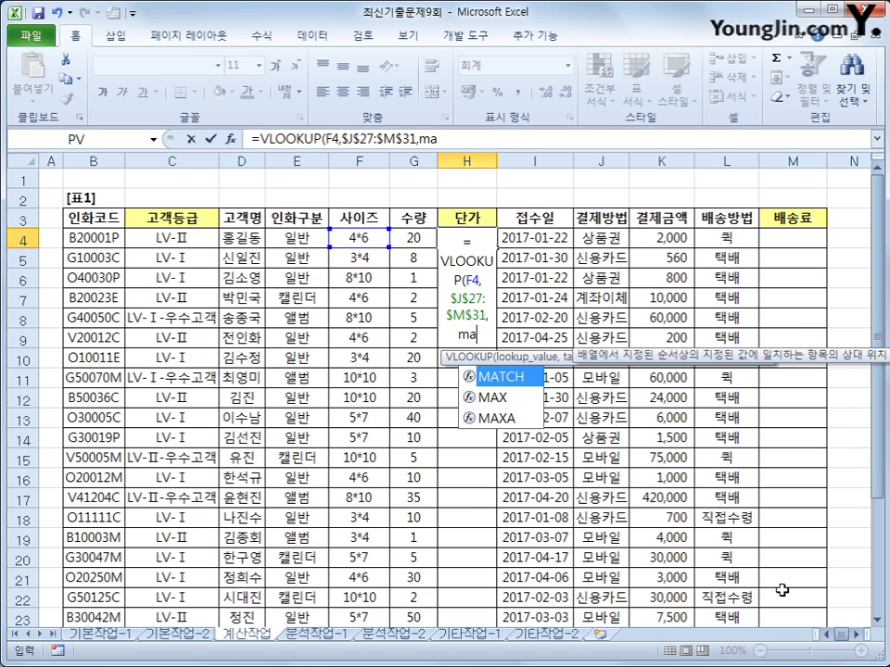
{"action": "key", "text": "Tab"}
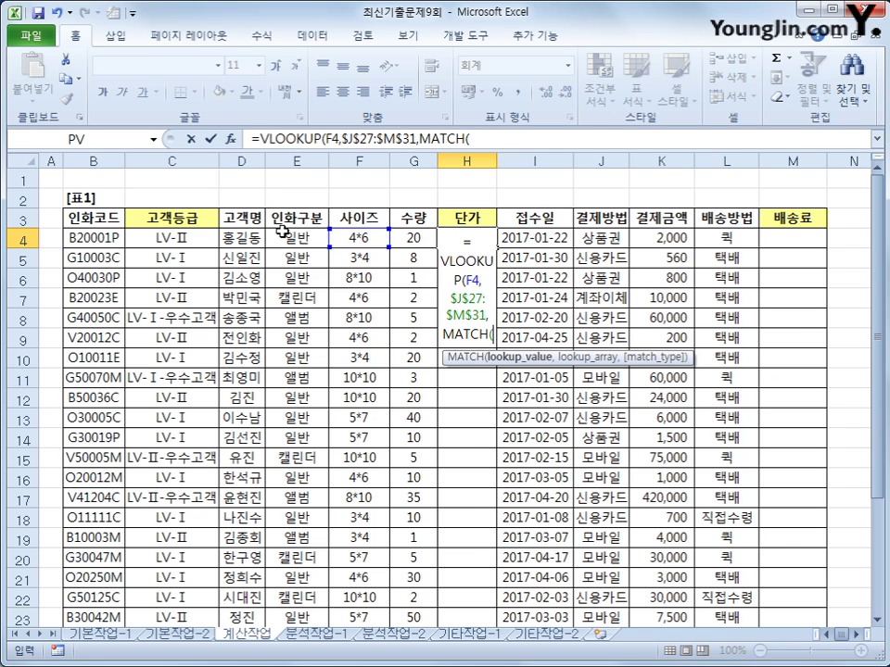
{"action": "left_click", "coordinate": [296, 238]}
{"action": "type", "text": ","}
Step: Set the MATCH lookup array to the 단가표 header cells as the absolute reference $K$26:$M$26
{"action": "scroll", "coordinate": [575, 370], "scroll_direction": "down", "scroll_amount": 2}
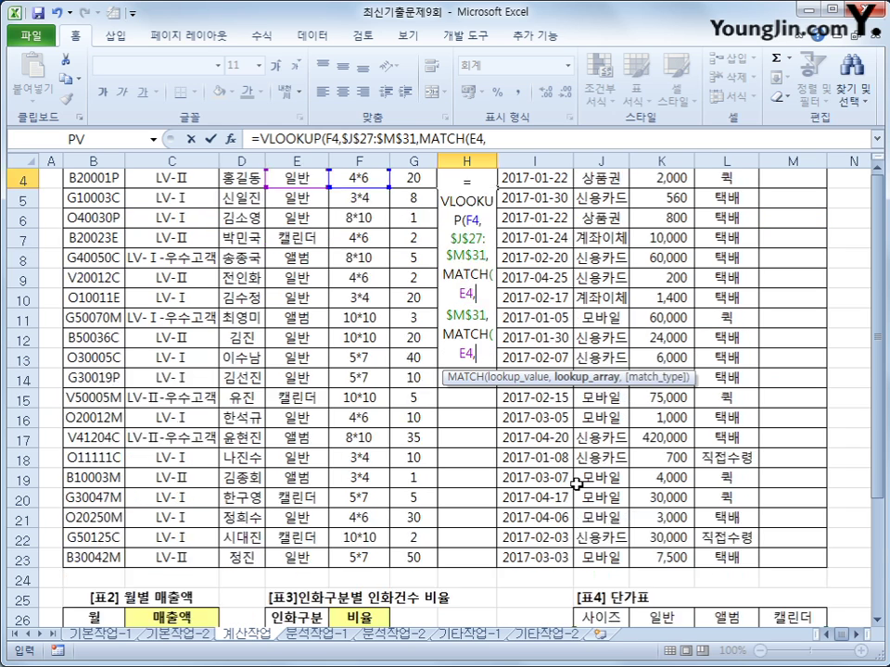
{"action": "left_click_drag", "start_coordinate": [660, 557], "coordinate": [786, 558]}
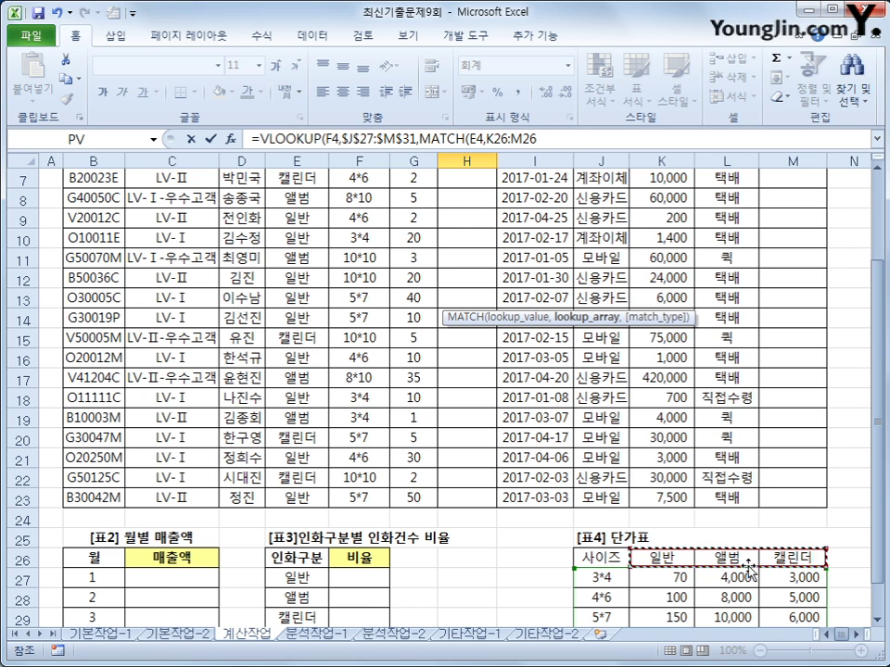
{"action": "key", "text": "F4"}
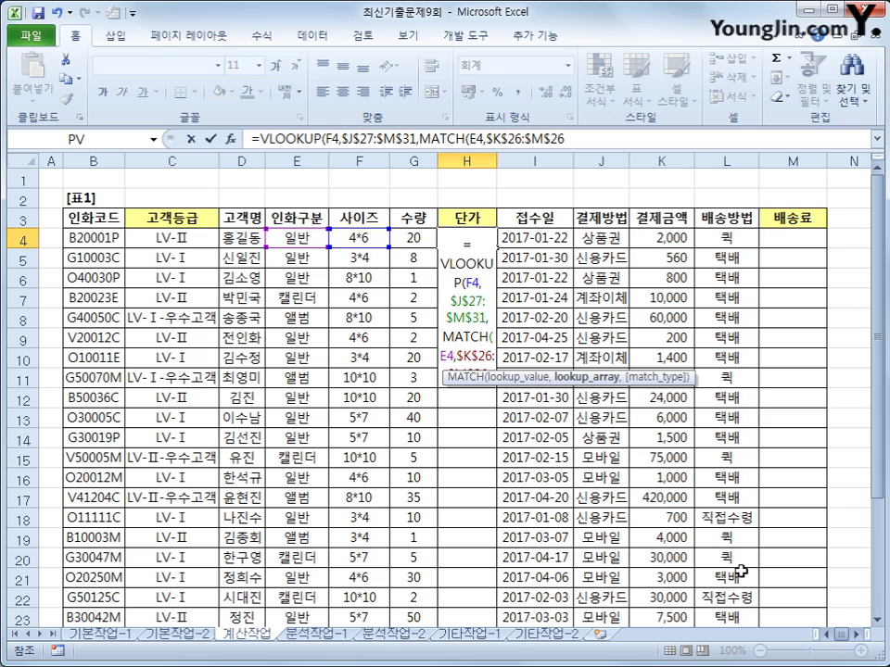
Step: Set the MATCH match type to 0 for an exact match and close the MATCH function
{"action": "type", "text": ",0"}
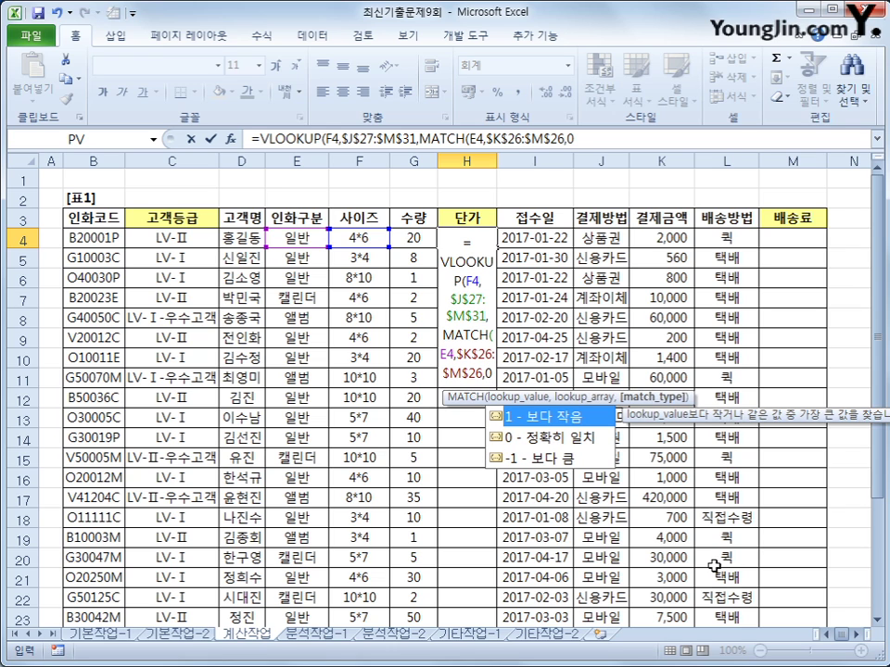
{"action": "type", "text": ")"}
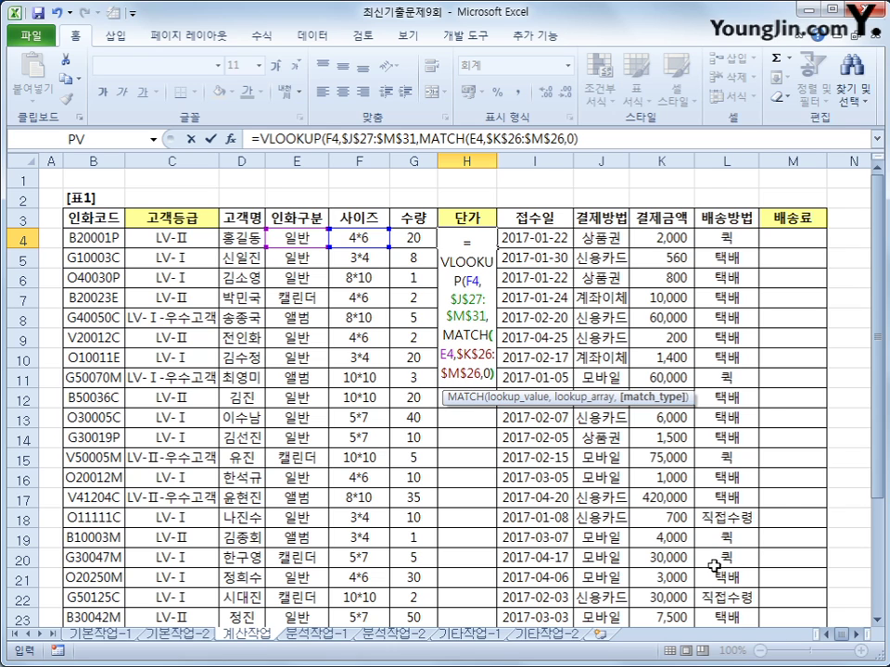
{"action": "left_click", "coordinate": [579, 138]}
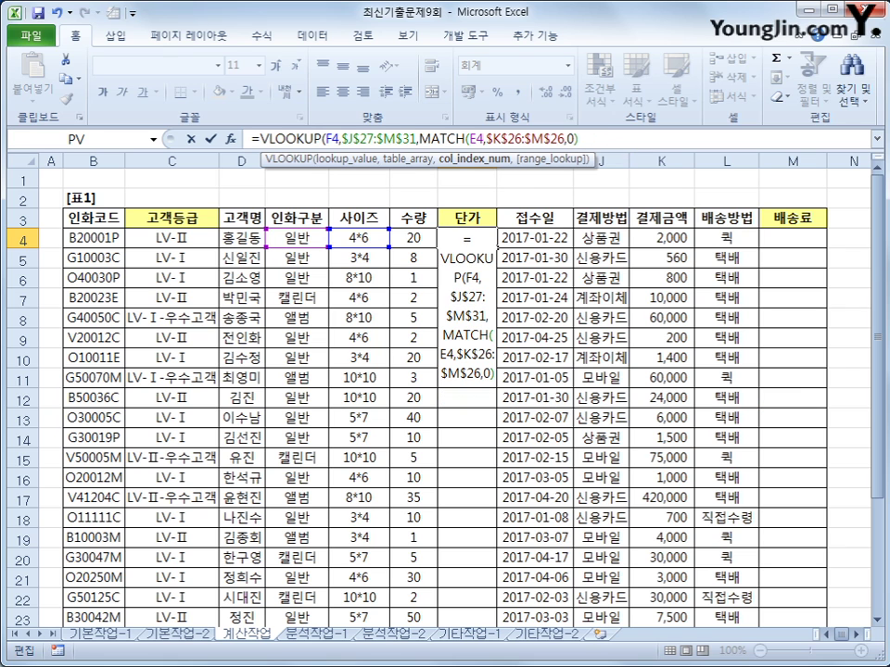
Step: Remove the +1 after the MATCH function and change its lookup array to the absolute reference $J$26:$M$26, including the 사이즈 header
{"action": "scroll", "coordinate": [660, 370], "scroll_direction": "down", "scroll_amount": 3}
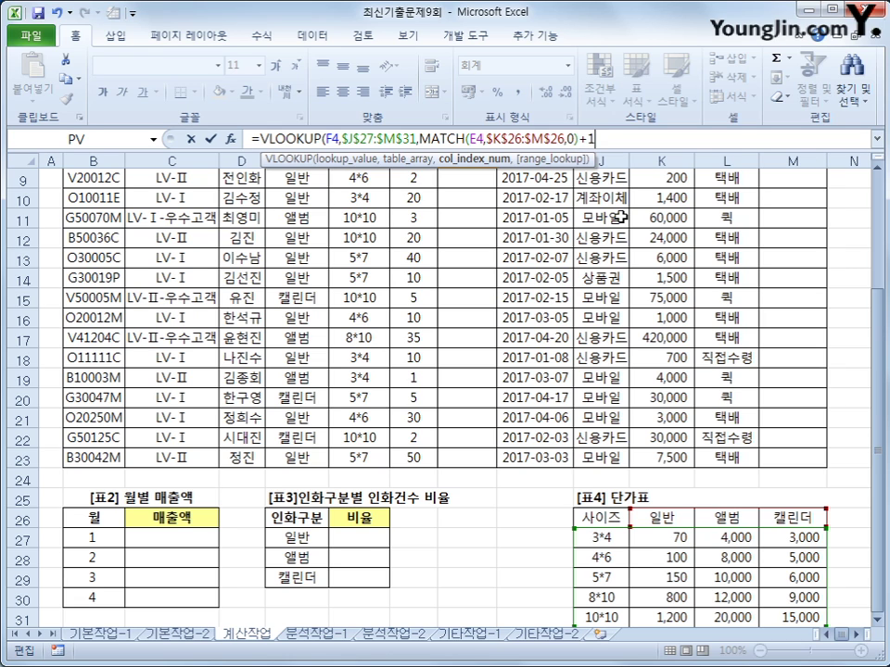
{"action": "key", "text": "BackSpace"}
{"action": "key", "text": "BackSpace"}
{"action": "left_click_drag", "start_coordinate": [487, 138], "coordinate": [569, 140]}
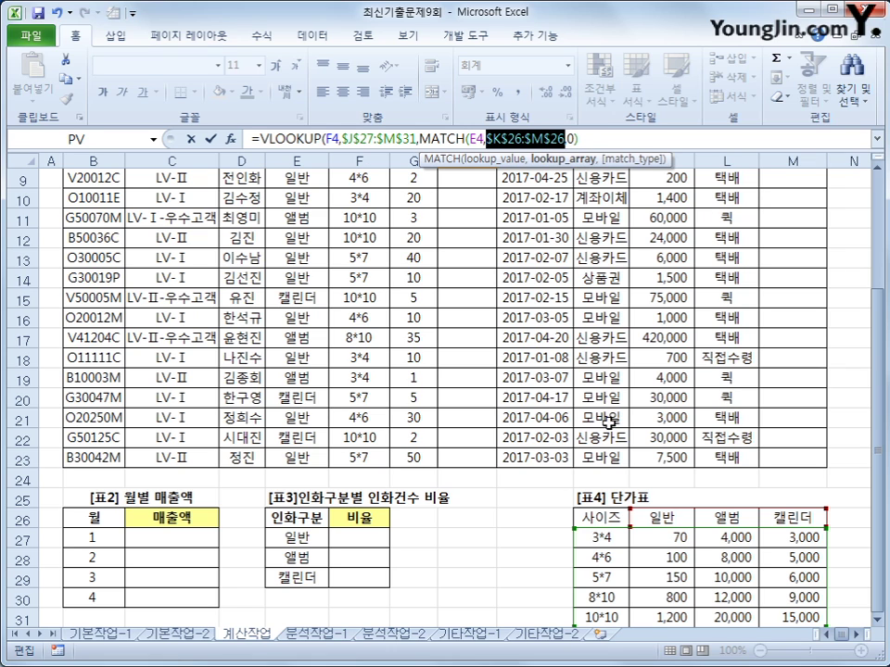
{"action": "left_click_drag", "start_coordinate": [598, 517], "coordinate": [775, 519]}
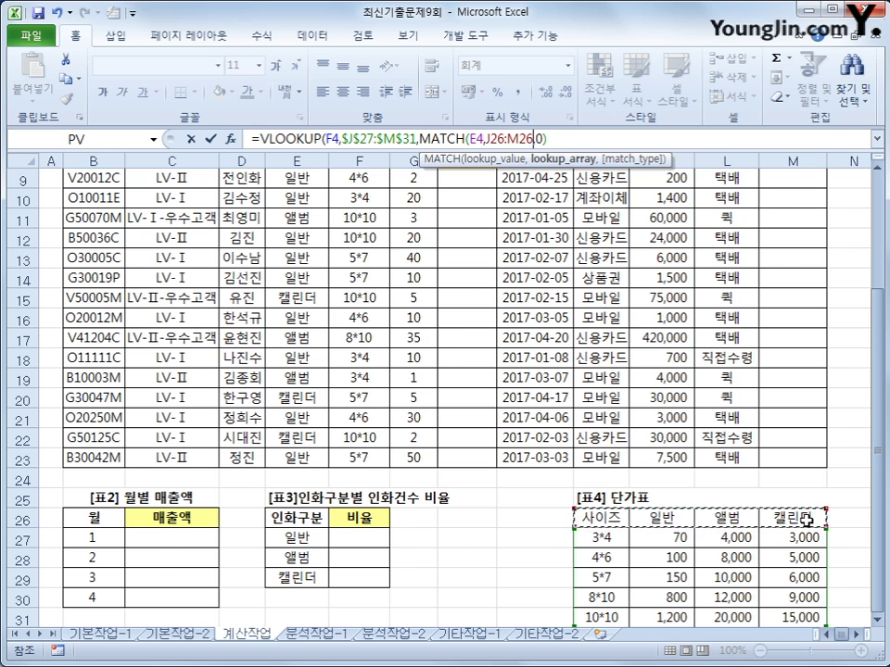
{"action": "key", "text": "F4"}
{"action": "left_click", "coordinate": [626, 146]}
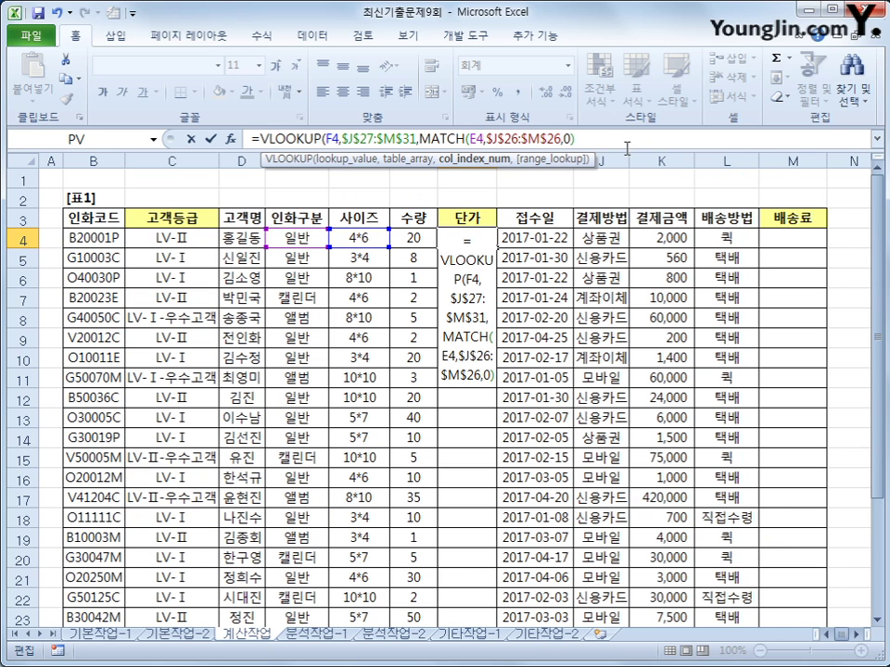
Step: Close and enter the VLOOKUP formula in H4, and fill it down the 단가 column
{"action": "type", "text": ")"}
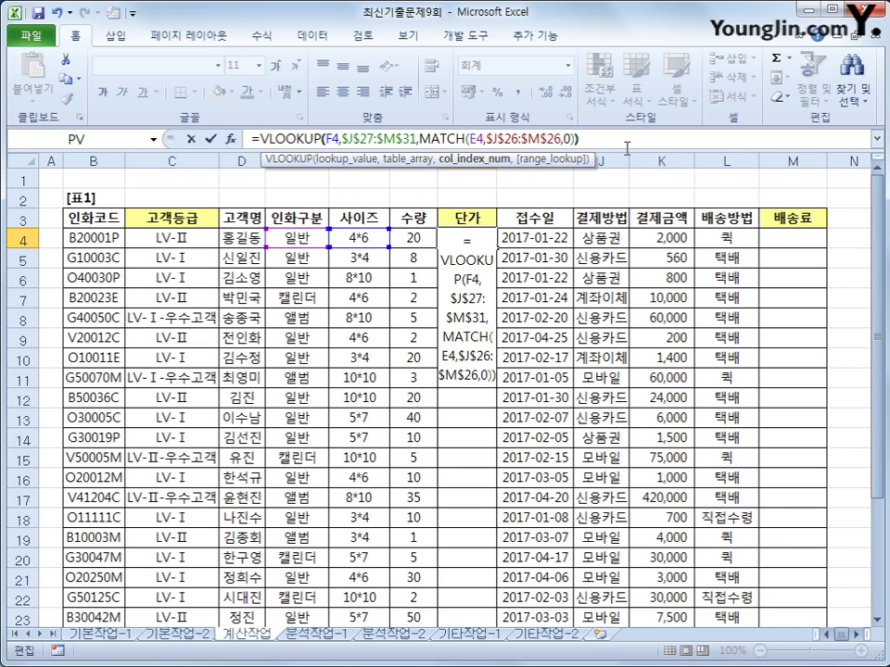
{"action": "key", "text": "Return"}
{"action": "left_click", "coordinate": [483, 239]}
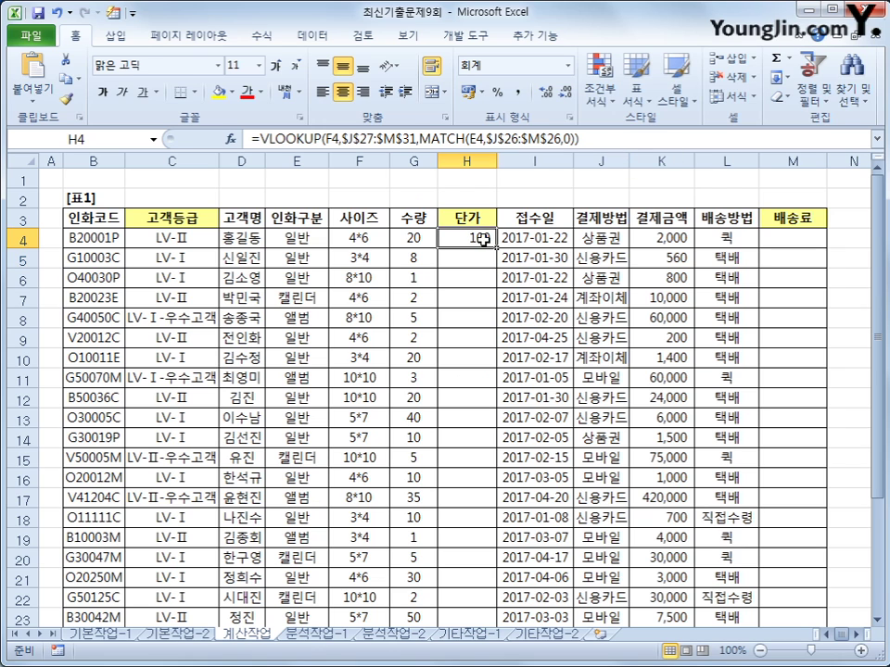
{"action": "double_click", "coordinate": [497, 248]}
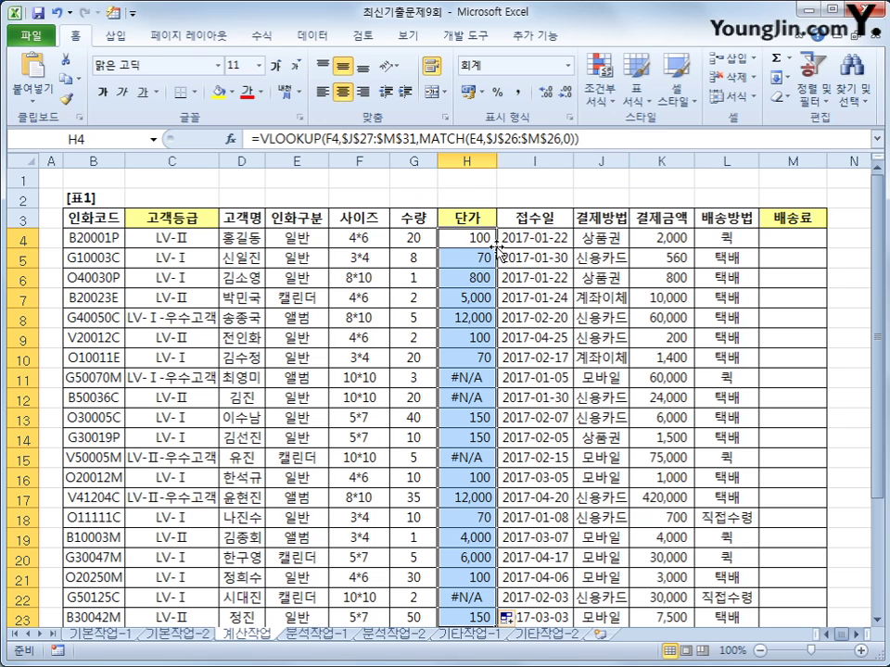
Step: Add 0 as the range_lookup argument of the VLOOKUP formula in H4 and refill the 단가 column with it
{"action": "left_click", "coordinate": [458, 379]}
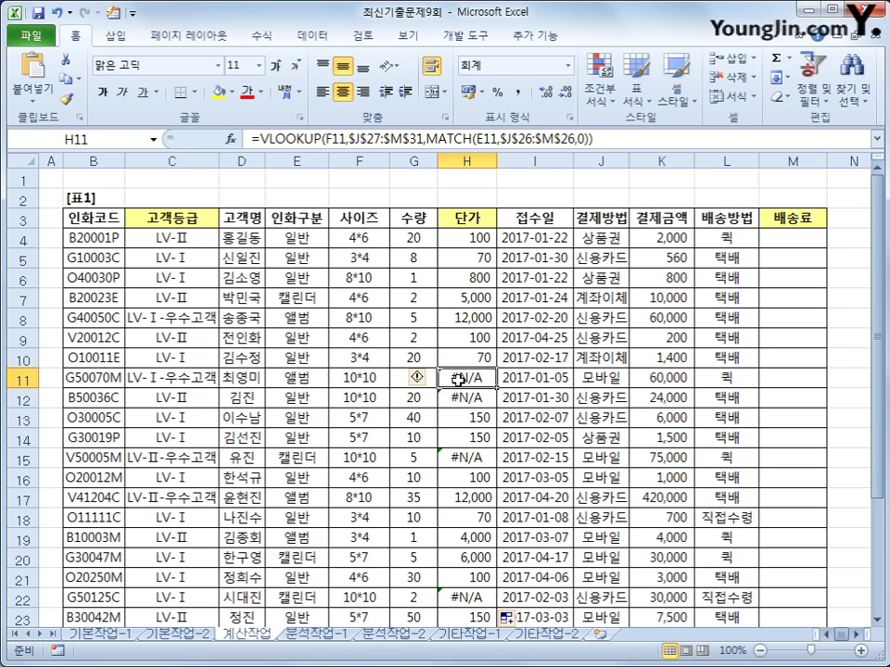
{"action": "left_click", "coordinate": [469, 238]}
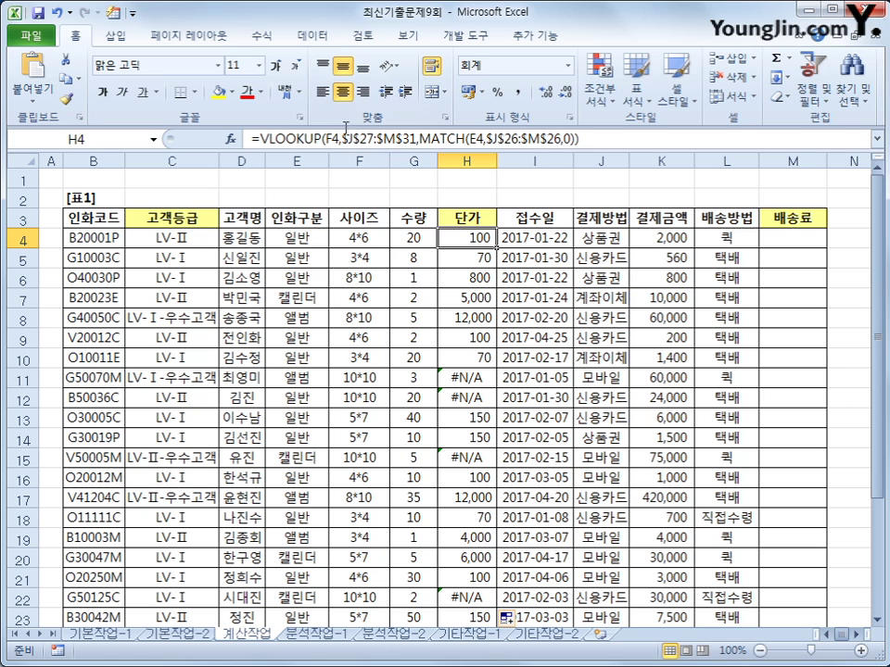
{"action": "left_click", "coordinate": [574, 139]}
{"action": "type", "text": ","}
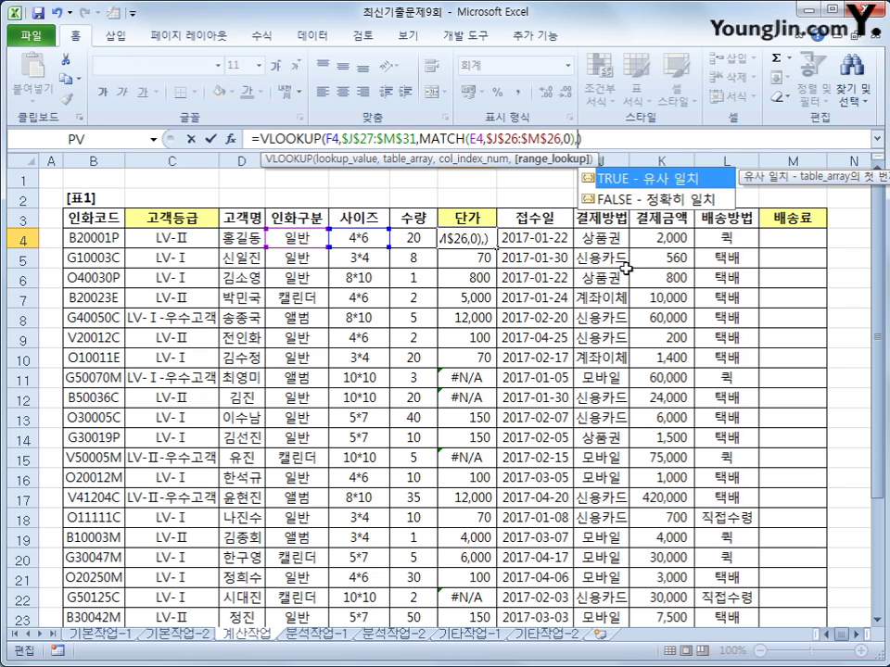
{"action": "type", "text": "0"}
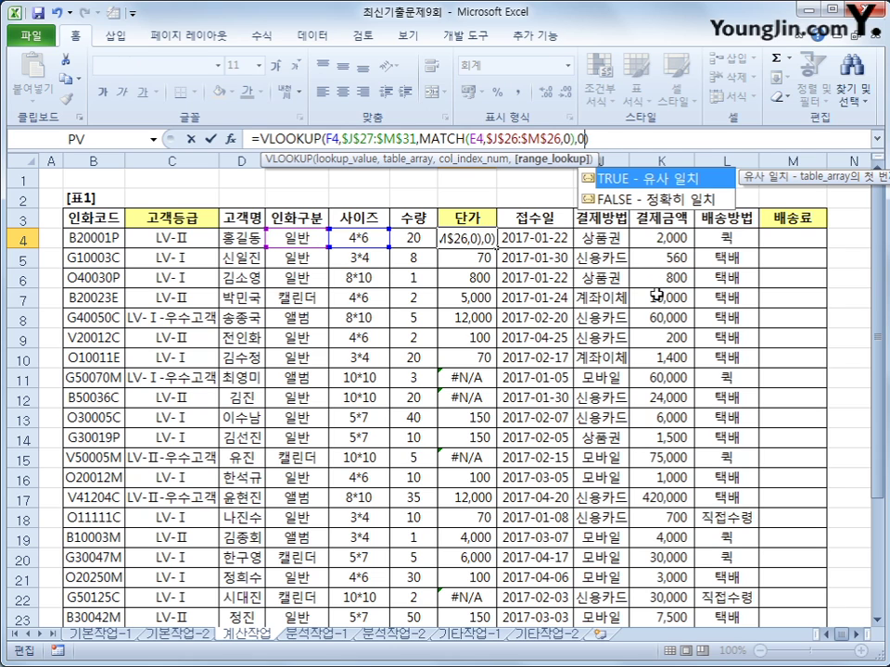
{"action": "key", "text": "Return"}
{"action": "left_click", "coordinate": [487, 240]}
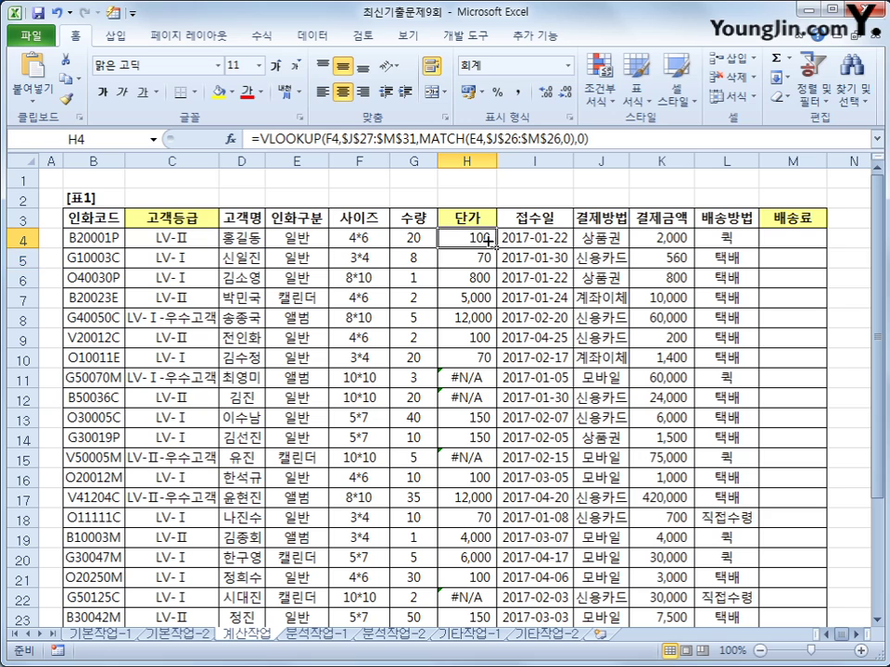
{"action": "double_click", "coordinate": [499, 248]}
Step: Review the arguments of the finished 단가 formula in H4 and compare them with the 단가표 table
{"action": "left_click", "coordinate": [468, 239]}
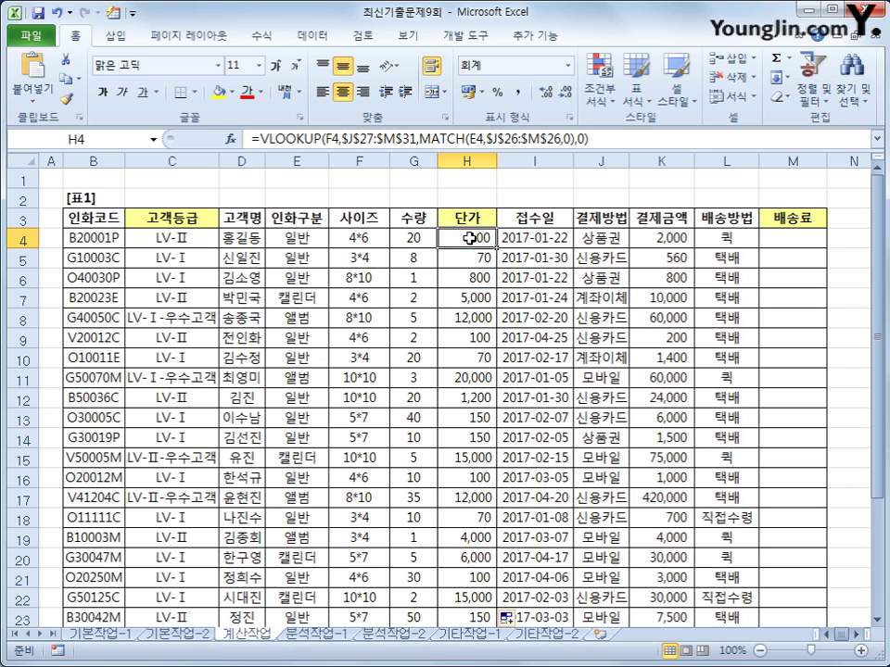
{"action": "scroll", "coordinate": [528, 422], "scroll_direction": "down", "scroll_amount": 1}
{"action": "scroll", "coordinate": [528, 422], "scroll_direction": "down", "scroll_amount": 2}
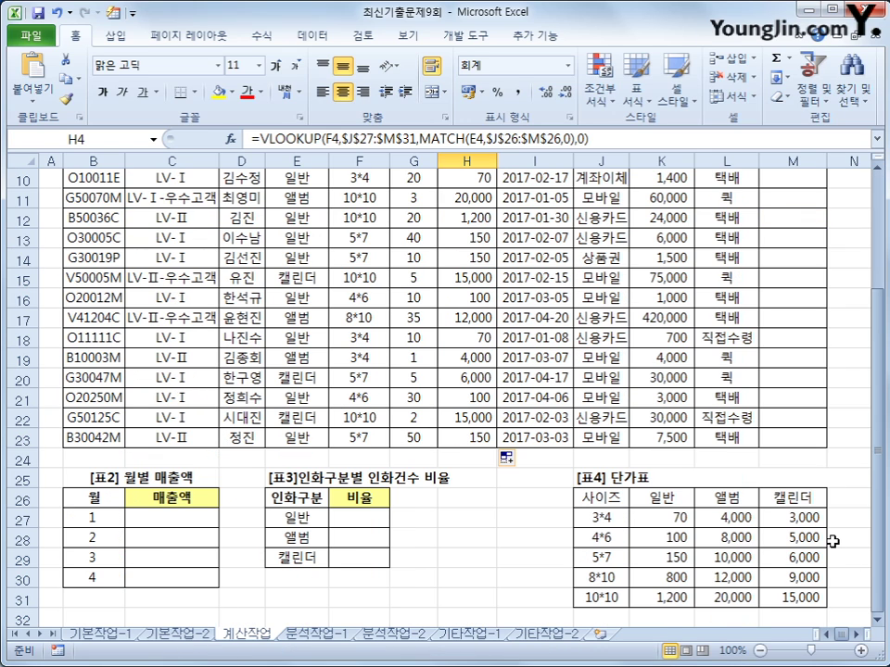
{"action": "scroll", "coordinate": [833, 542], "scroll_direction": "up", "scroll_amount": 3}
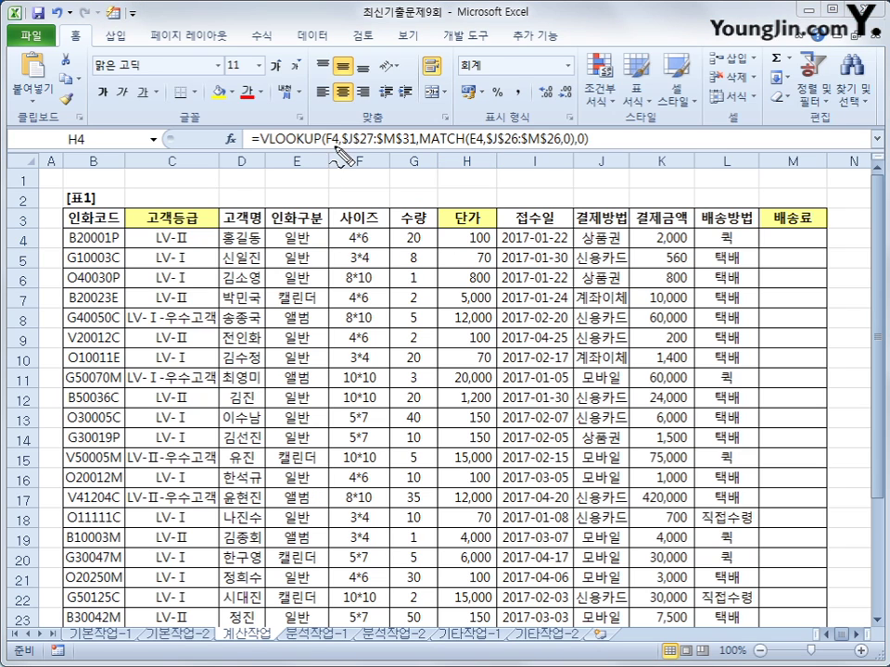
{"action": "mouse_move", "coordinate": [342, 136]}
{"action": "left_mouse_down"}
{"action": "mouse_move", "coordinate": [334, 132]}
{"action": "mouse_move", "coordinate": [341, 150]}
{"action": "left_mouse_up"}
{"action": "mouse_move", "coordinate": [408, 145]}
{"action": "left_mouse_down"}
{"action": "mouse_move", "coordinate": [414, 136]}
{"action": "mouse_move", "coordinate": [356, 135]}
{"action": "mouse_move", "coordinate": [350, 148]}
{"action": "mouse_move", "coordinate": [507, 155]}
{"action": "mouse_move", "coordinate": [581, 148]}
{"action": "left_mouse_up"}
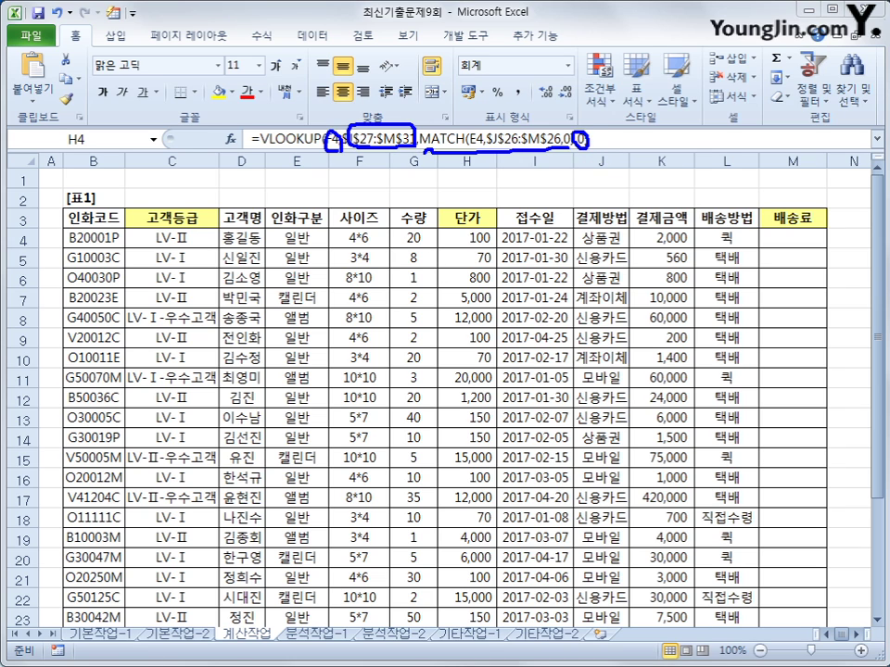
{"action": "key", "text": "Escape"}
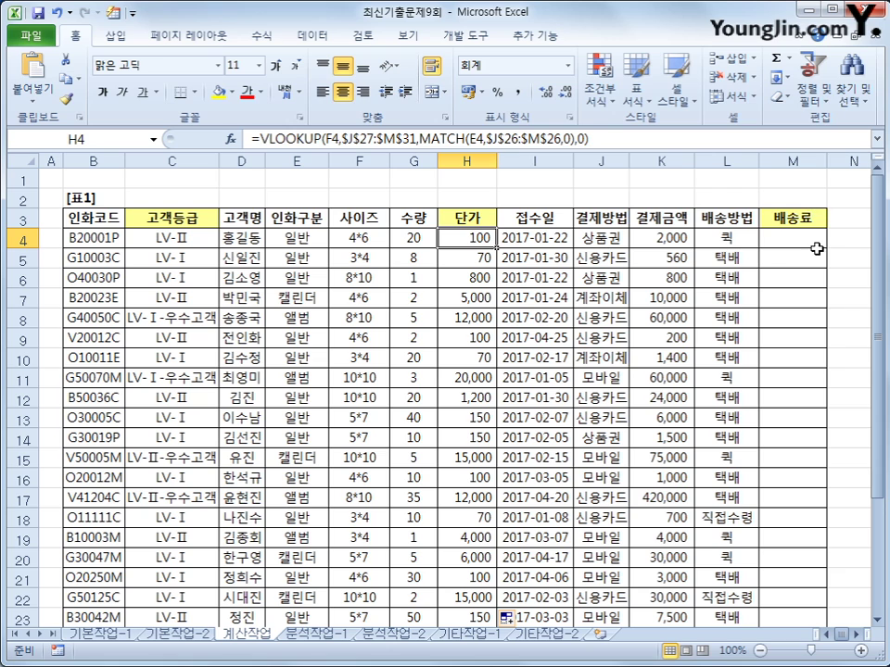
Step: Select 배송료 cell M4, open the Visual Basic editor and insert a new module
{"action": "left_click", "coordinate": [816, 242]}
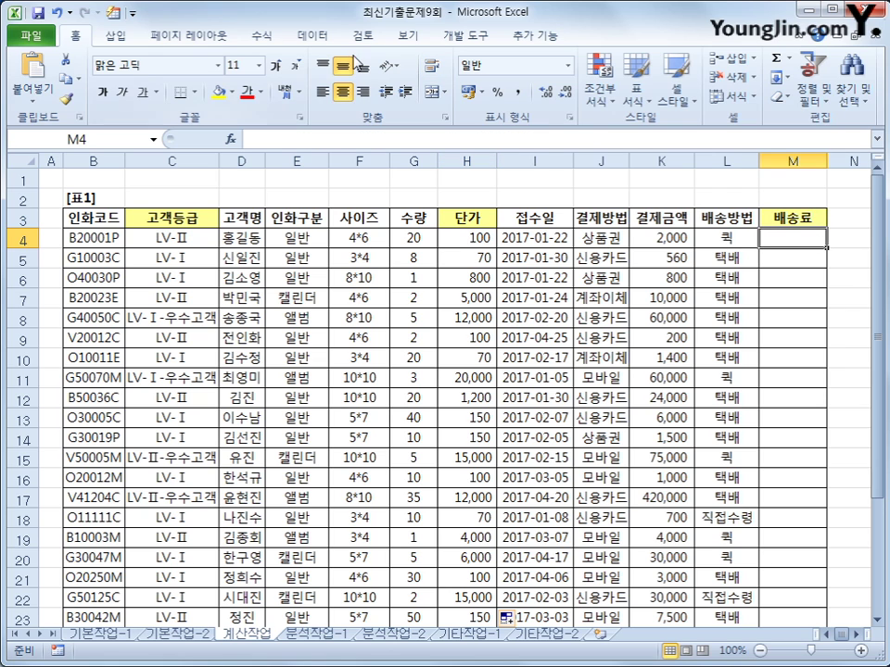
{"action": "left_click", "coordinate": [456, 39]}
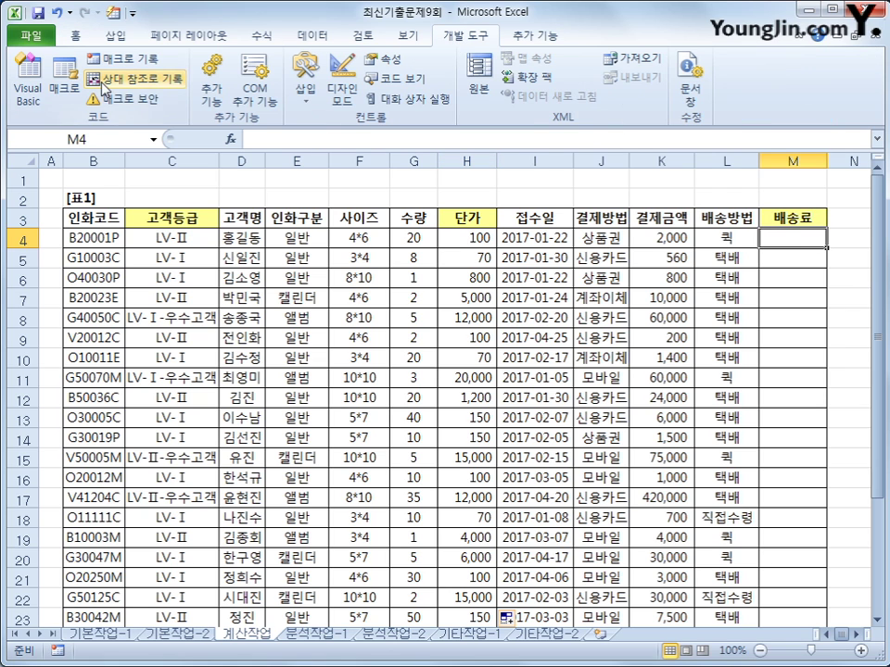
{"action": "left_click", "coordinate": [39, 97]}
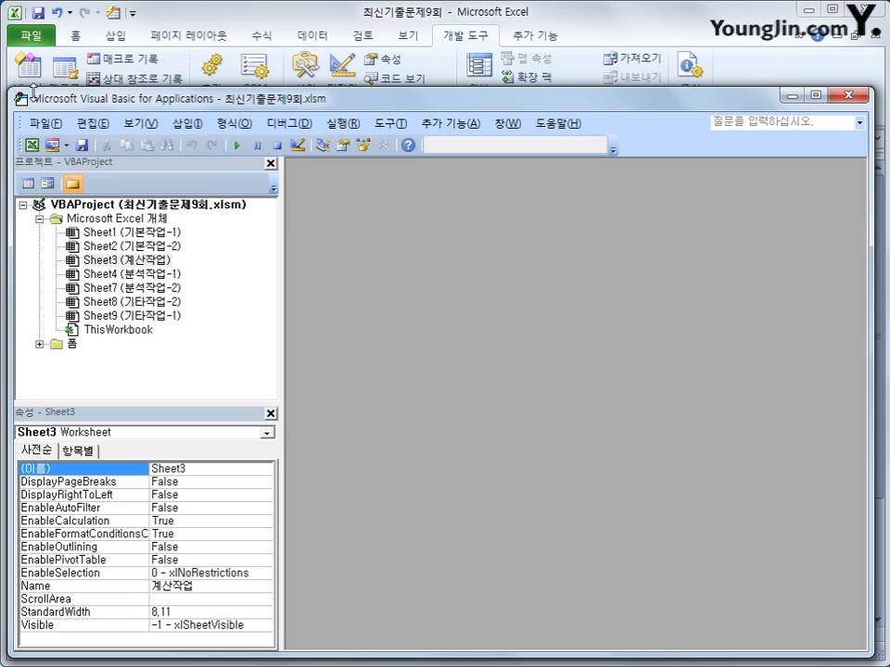
{"action": "left_click", "coordinate": [183, 123]}
{"action": "left_click", "coordinate": [238, 188]}
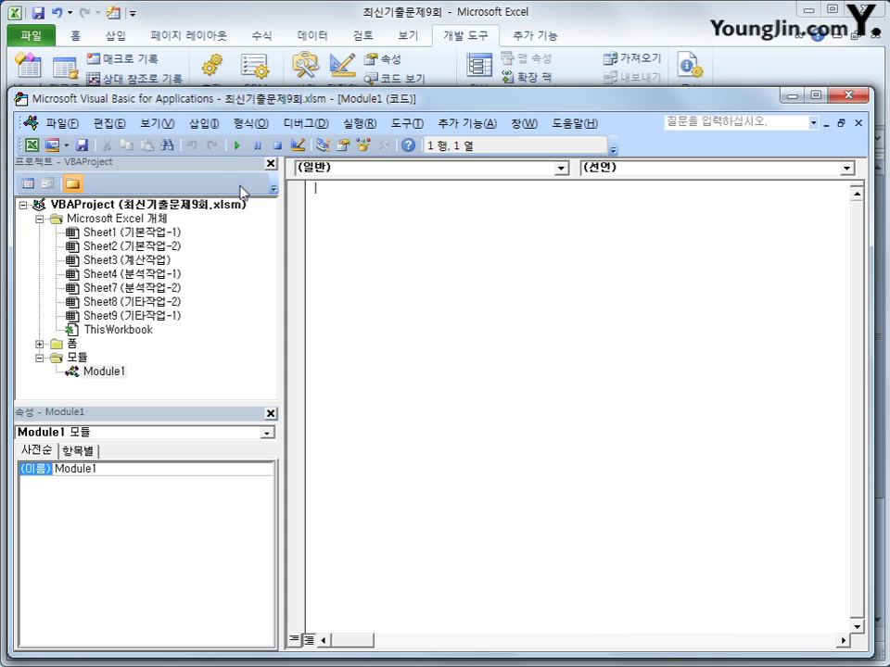
Step: Declare the public function fn배송료 with the parameters 결제금액 and 배송방법 in the new module
{"action": "type", "text": "public function fn"}
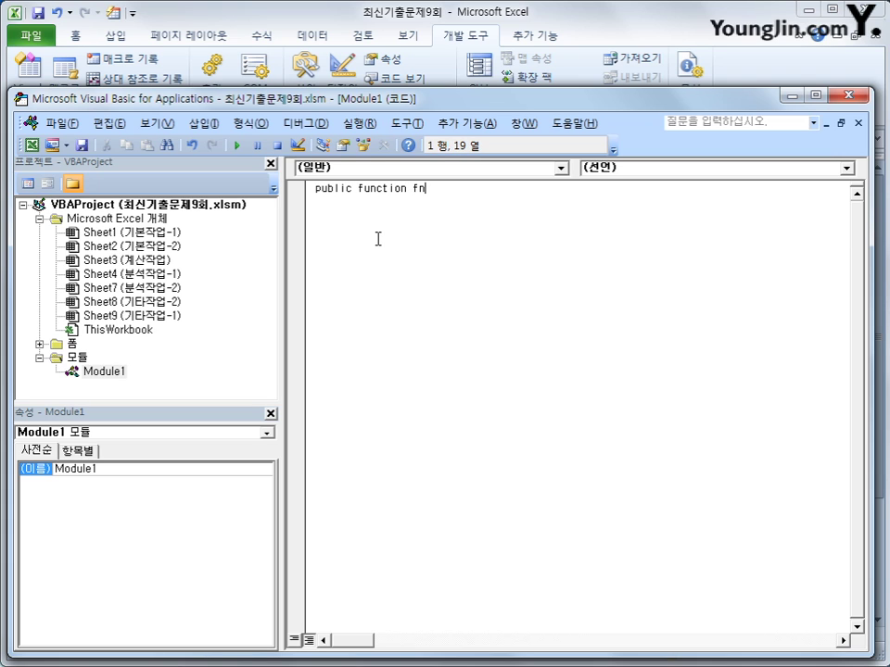
{"action": "type", "text": "배송료(결제금액, "}
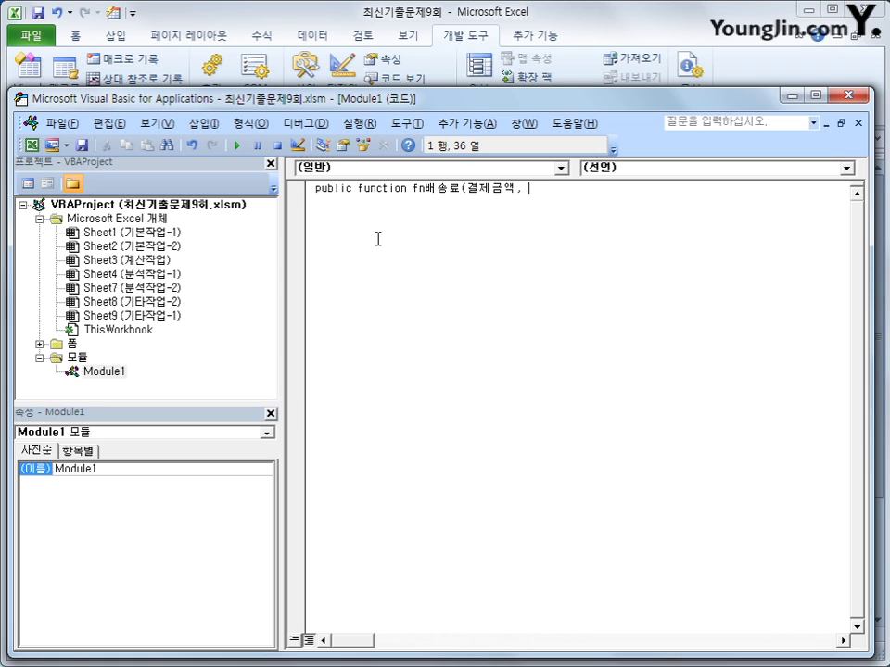
{"action": "type", "text": "배송방법"}
{"action": "key", "text": "Return"}
{"action": "key", "text": "Tab"}
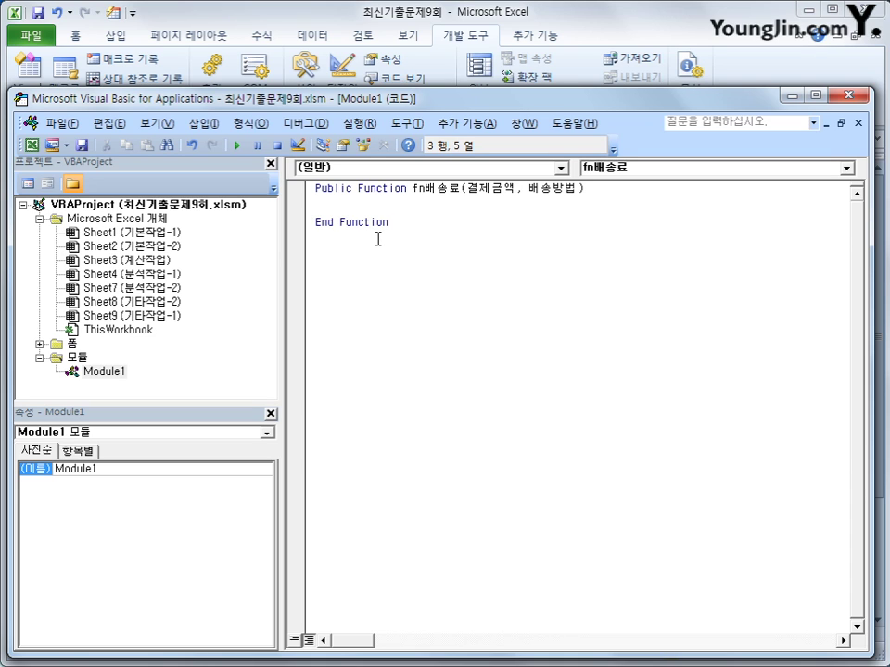
Step: Add the condition If 배송방법 = "택배" Then to the body of the fn배송료 function
{"action": "type", "text": "if 배송ㅂ방법 =\"xo"}
{"action": "key", "text": "BackSpace"}
{"action": "key", "text": "BackSpace"}
{"action": "type", "text": "택배\" ㅅ"}
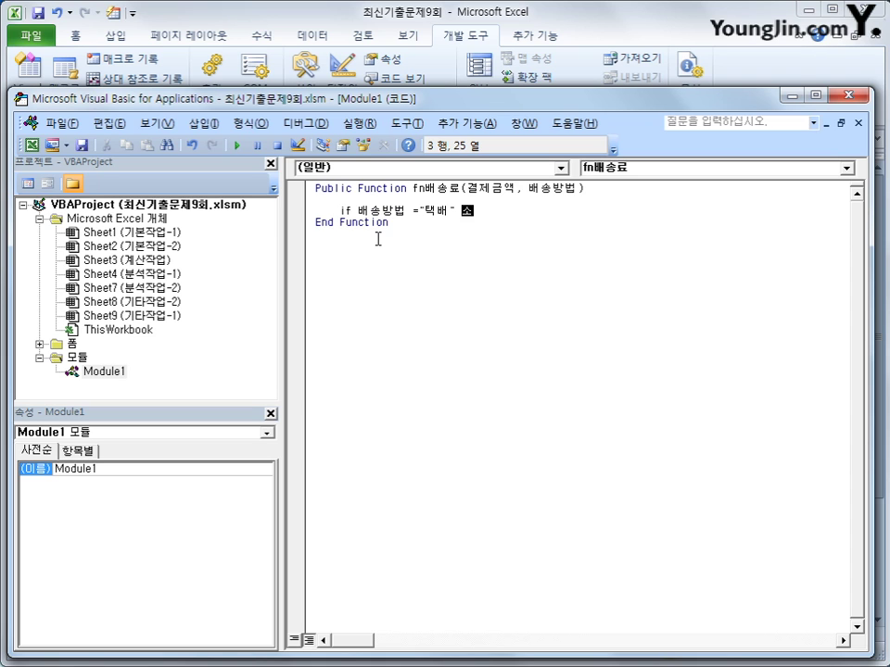
{"action": "key", "text": "BackSpace"}
{"action": "type", "text": "then"}
{"action": "key", "text": "Return"}
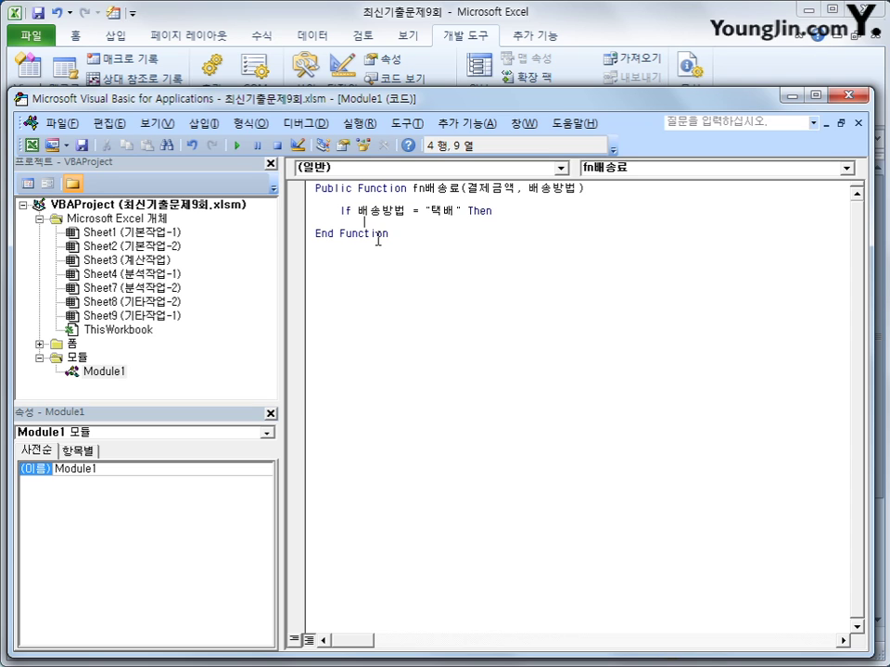
{"action": "key", "text": "Up"}
{"action": "key", "text": "Right"}
{"action": "key", "text": "Right"}
{"action": "key", "text": "Right"}
{"action": "key", "text": "Right"}
{"action": "key", "text": "Right"}
{"action": "key", "text": "Right"}
{"action": "key", "text": "Right"}
{"action": "key", "text": "Right"}
{"action": "key", "text": "Right"}
{"action": "key", "text": "Right"}
{"action": "key", "text": "Right"}
{"action": "key", "text": "Right"}
{"action": "key", "text": "Down"}
Step: Nest a condition If 결제금액 < 30000 Then inside the 택배 branch, with fn배송료 = 3000 as its result
{"action": "type", "text": "if 결제금"}
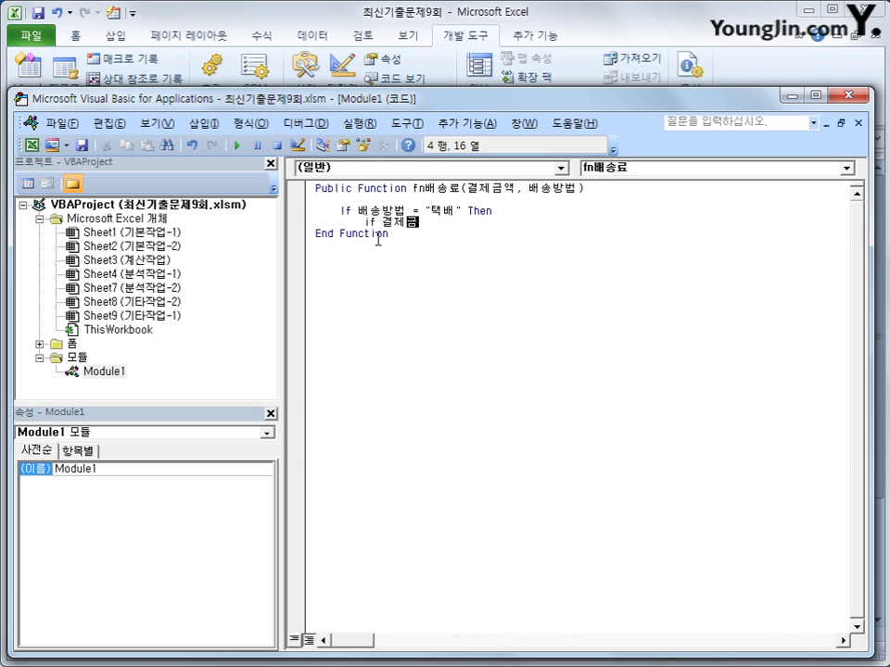
{"action": "type", "text": "액 < 30000 "}
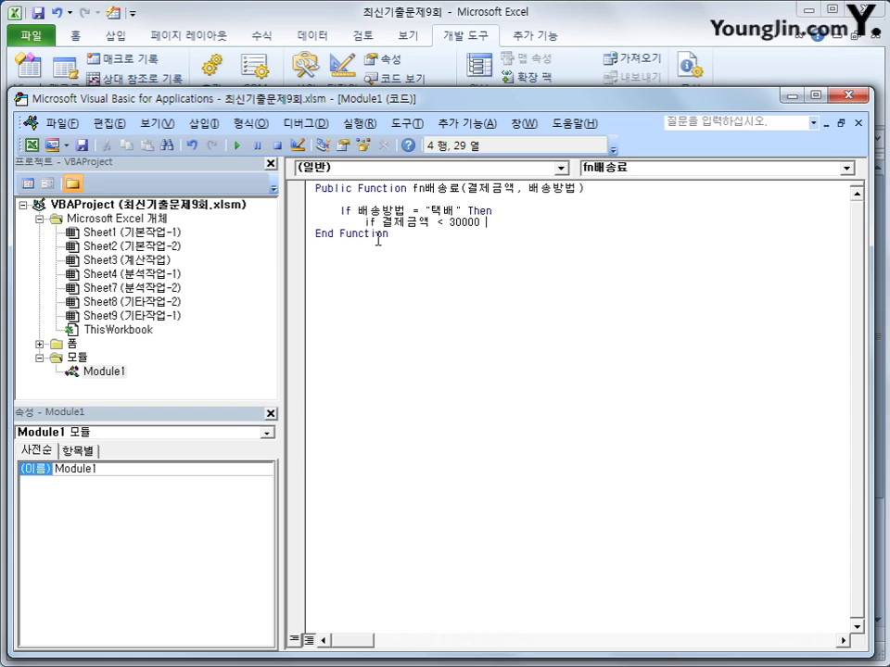
{"action": "type", "text": "then"}
{"action": "key", "text": "Return"}
{"action": "key", "text": "Tab"}
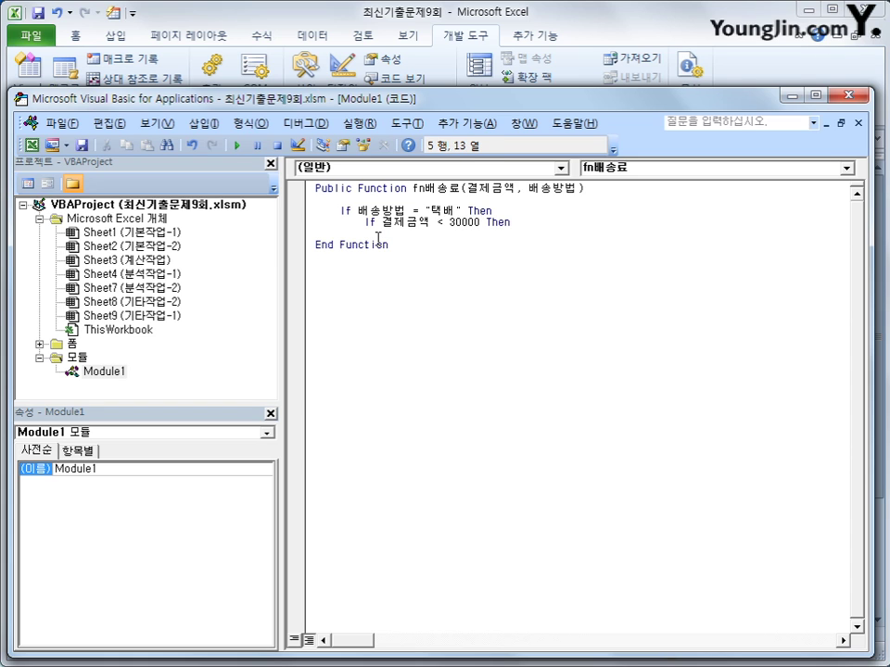
{"action": "type", "text": "fn배송료 = 3000"}
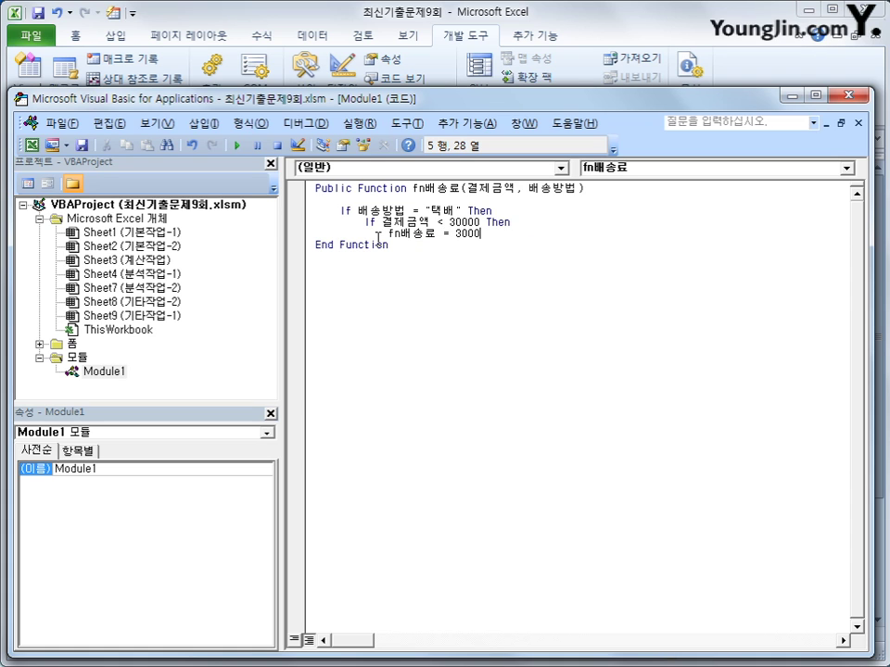
{"action": "key", "text": "Return"}
{"action": "key", "text": "BackSpace"}
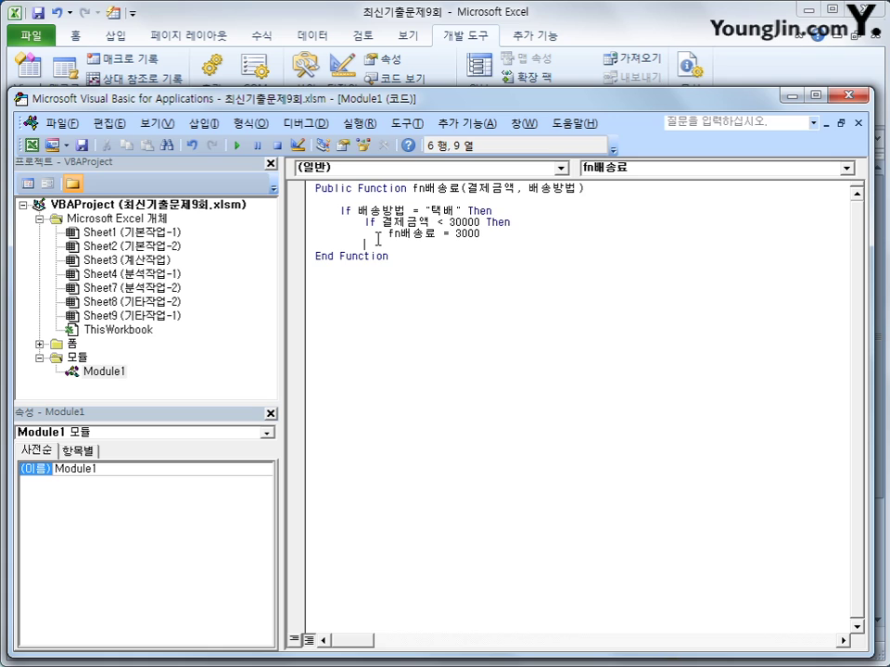
Step: Add an Else branch with fn배송료 = 0 to the nested 결제금액 condition and close that condition with End If
{"action": "type", "text": "else"}
{"action": "key", "text": "Return"}
{"action": "key", "text": "Tab"}
{"action": "type", "text": "fn배ㅅ"}
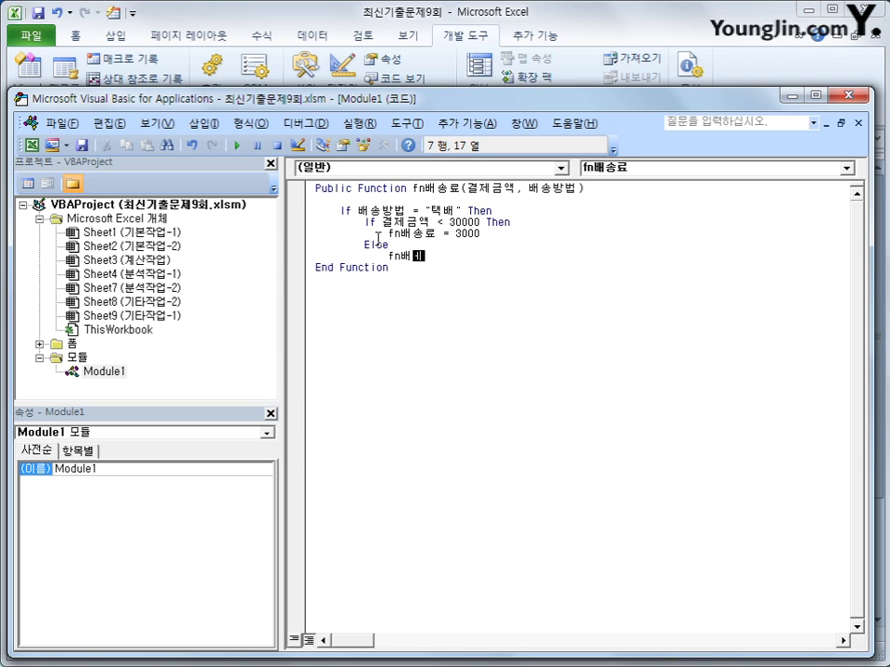
{"action": "key", "text": "BackSpace"}
{"action": "type", "text": "송료 "}
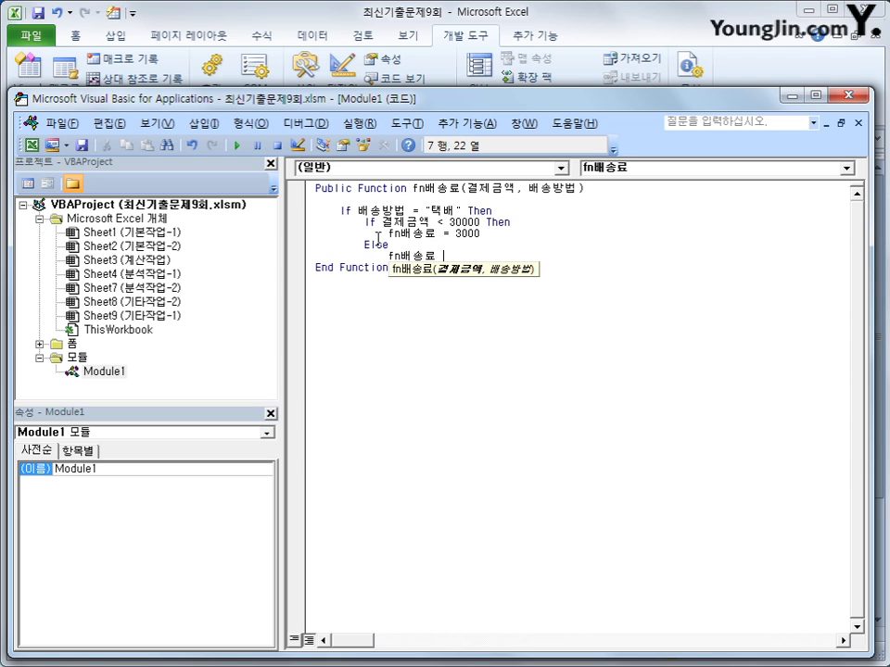
{"action": "type", "text": "= 0"}
{"action": "key", "text": "Return"}
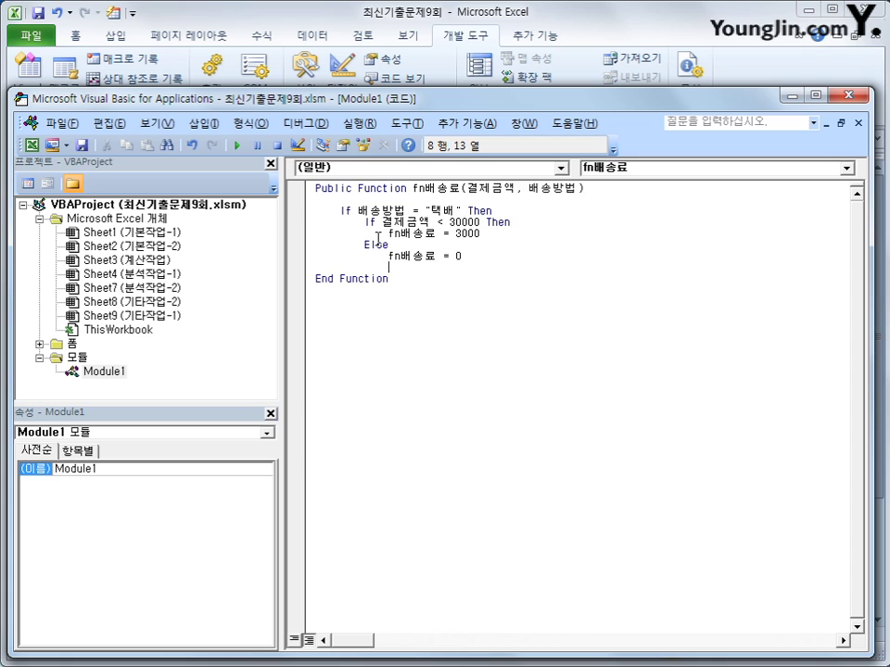
{"action": "key", "text": "BackSpace"}
{"action": "type", "text": "end if"}
{"action": "key", "text": "Return"}
{"action": "key", "text": "BackSpace"}
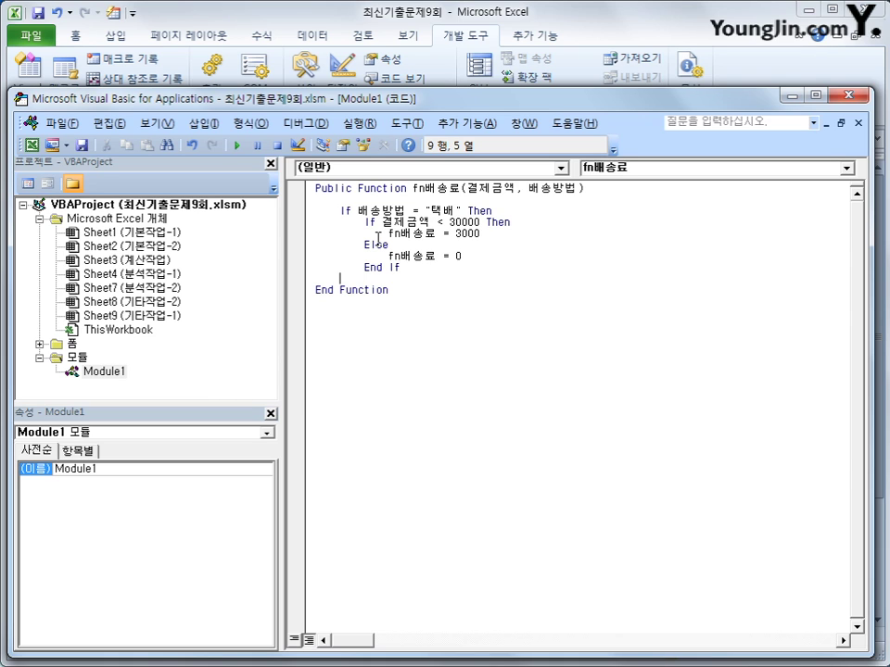
Step: Add the branch ElseIf 배송방법 = "퀵" Then to the outer condition, with fn배송료 = 12000 as its result
{"action": "type", "text": "elseif "}
{"action": "type", "text": "배송"}
{"action": "type", "text": "방법 "}
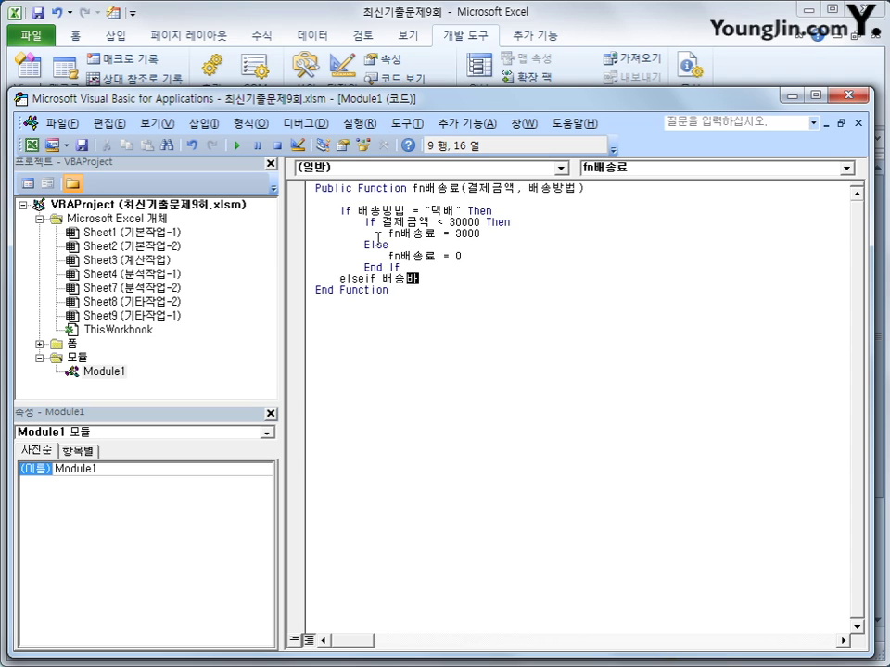
{"action": "type", "text": "= \"퀵\" ㅅ"}
{"action": "key", "text": "BackSpace"}
{"action": "type", "text": "then"}
{"action": "key", "text": "Return"}
{"action": "key", "text": "Tab"}
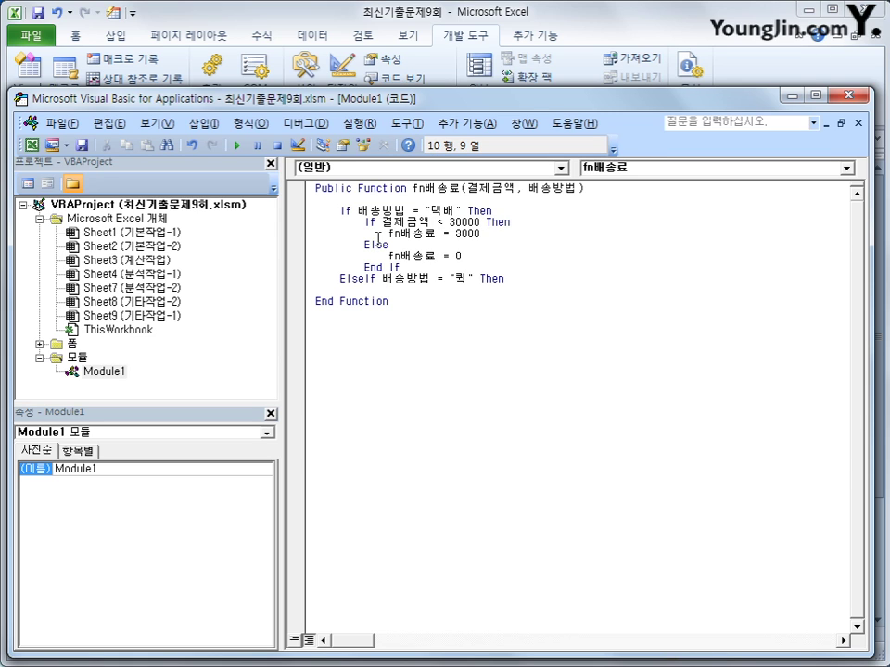
{"action": "type", "text": "fn배송료 "}
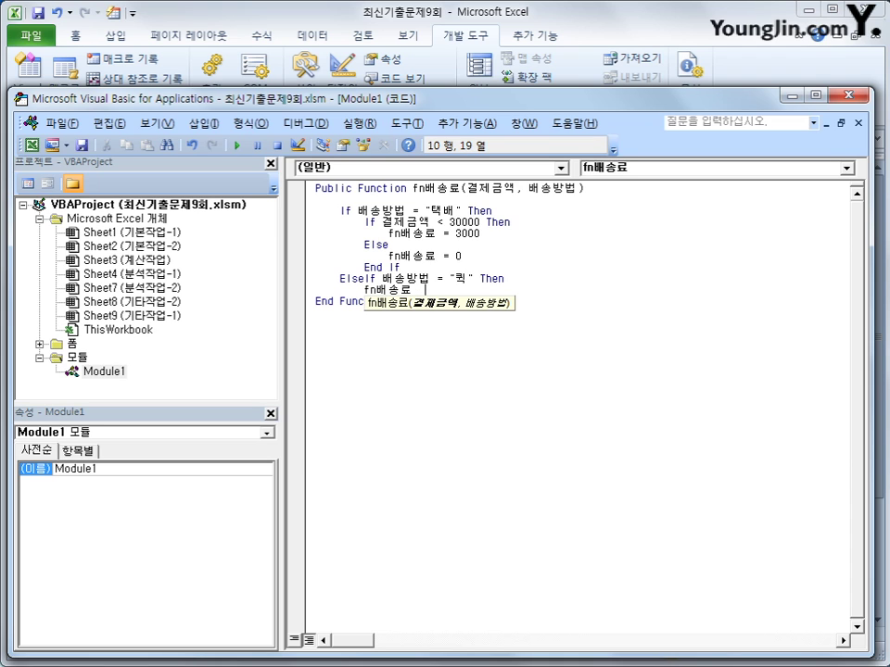
{"action": "type", "text": " = 12000"}
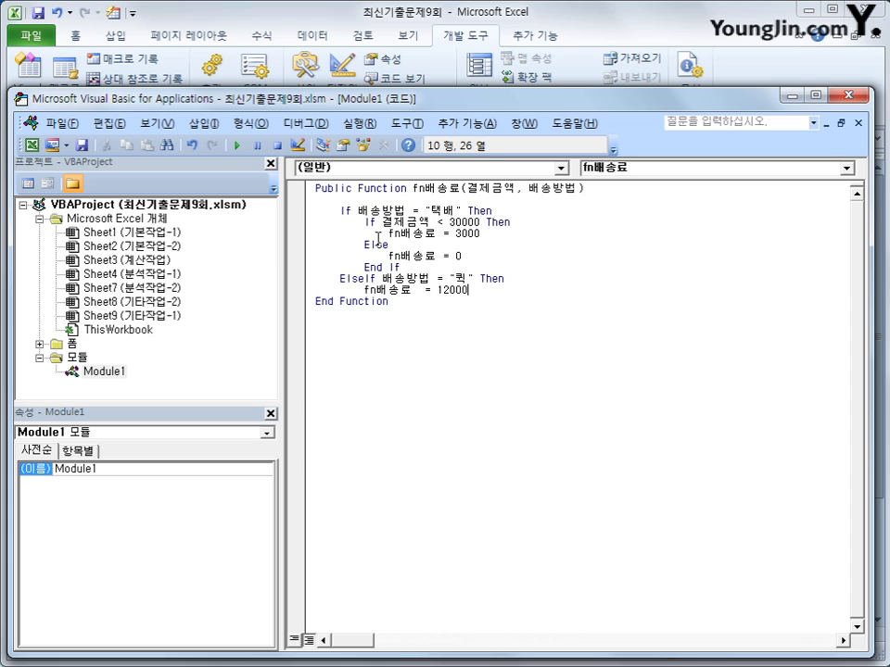
{"action": "key", "text": "Return"}
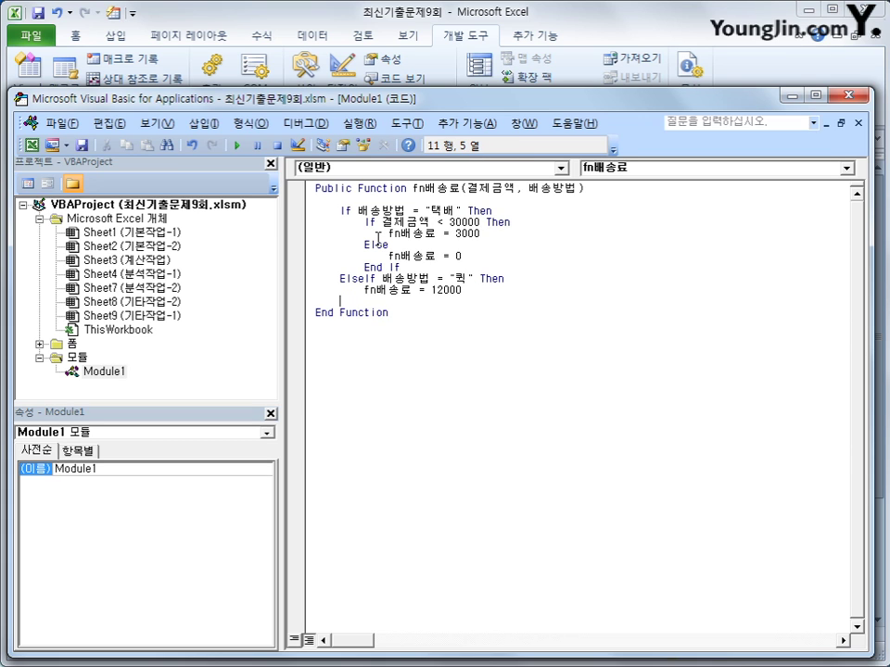
Step: Add the branch ElseIf 배송방법 = "직접수량" Then with fn배송료 = 0, and close the outer condition with End If
{"action": "type", "text": "elseif 배"}
{"action": "type", "text": "송방법 = "}
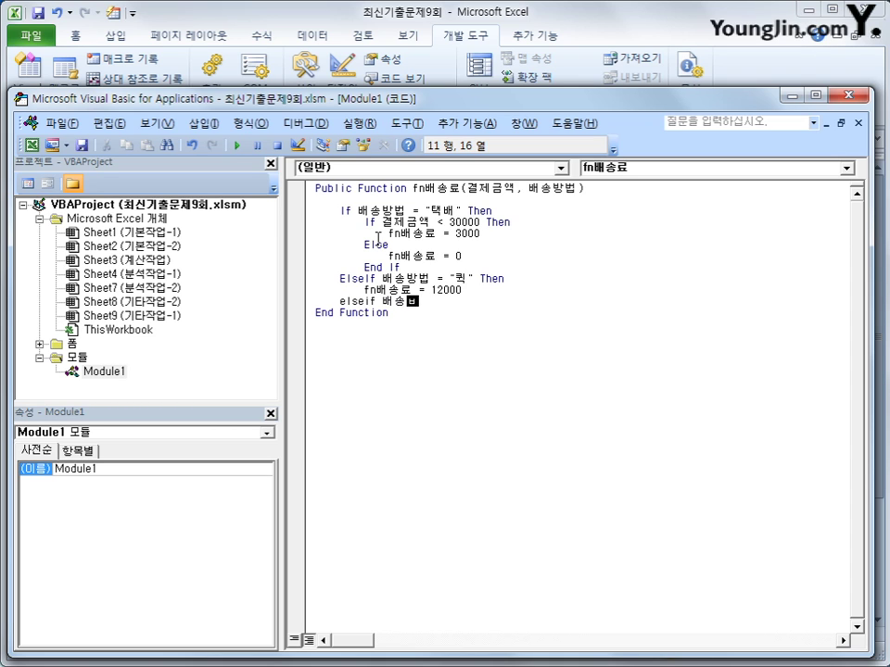
{"action": "type", "text": "\"직접수령"}
{"action": "key", "text": "BackSpace"}
{"action": "type", "text": "\" then"}
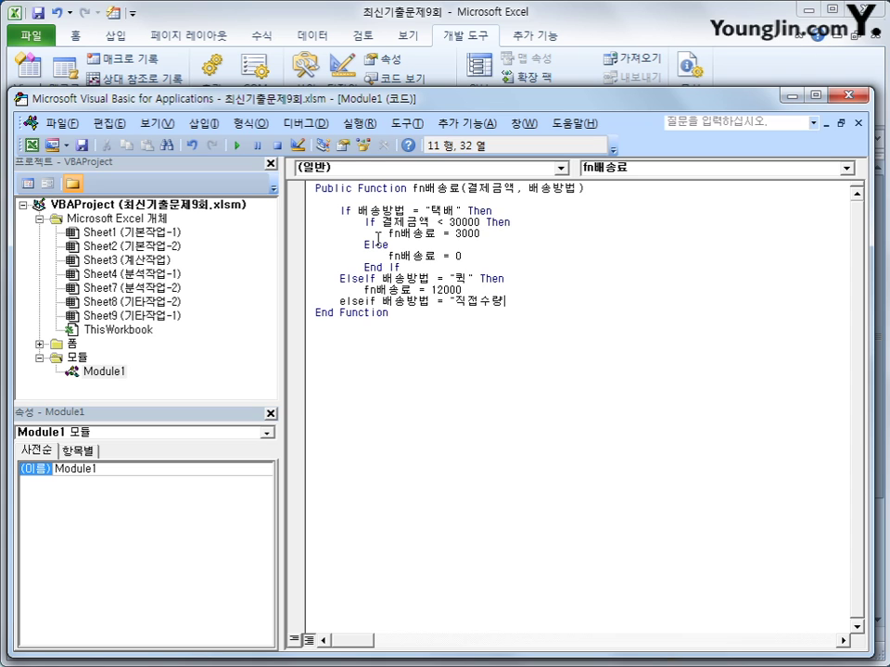
{"action": "key", "text": "Return"}
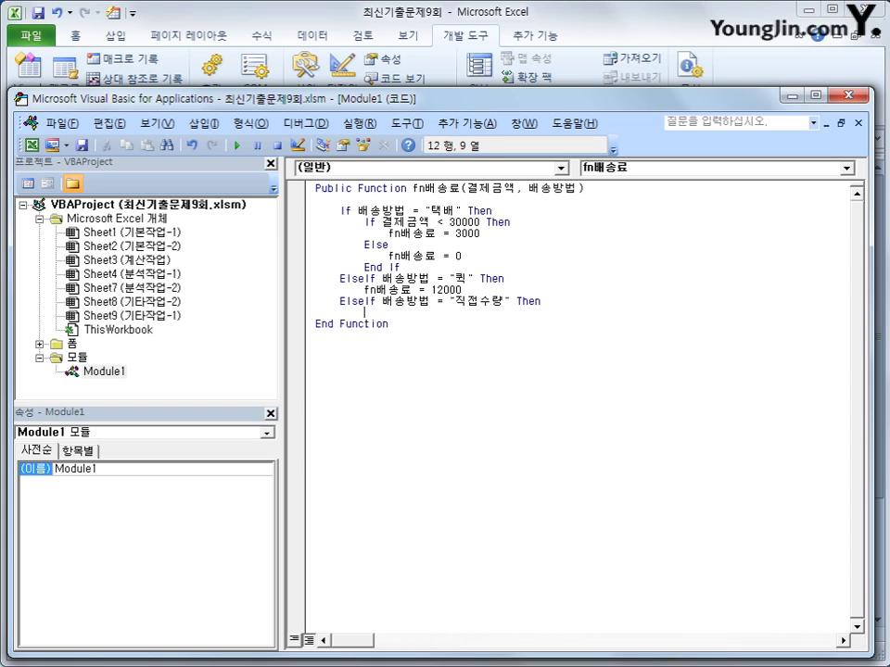
{"action": "type", "text": "fn배송료 = 0"}
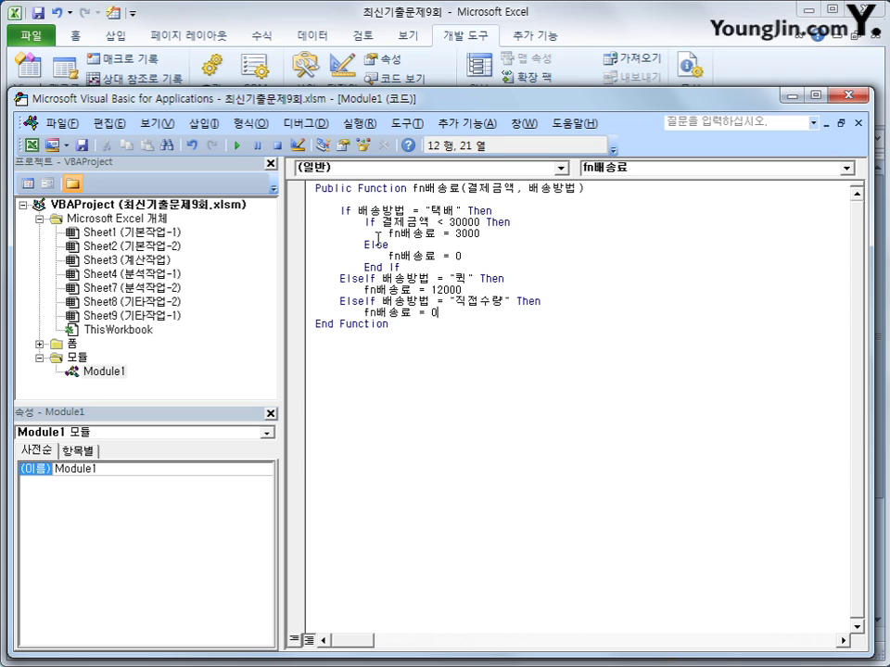
{"action": "key", "text": "Return"}
{"action": "key", "text": "BackSpace"}
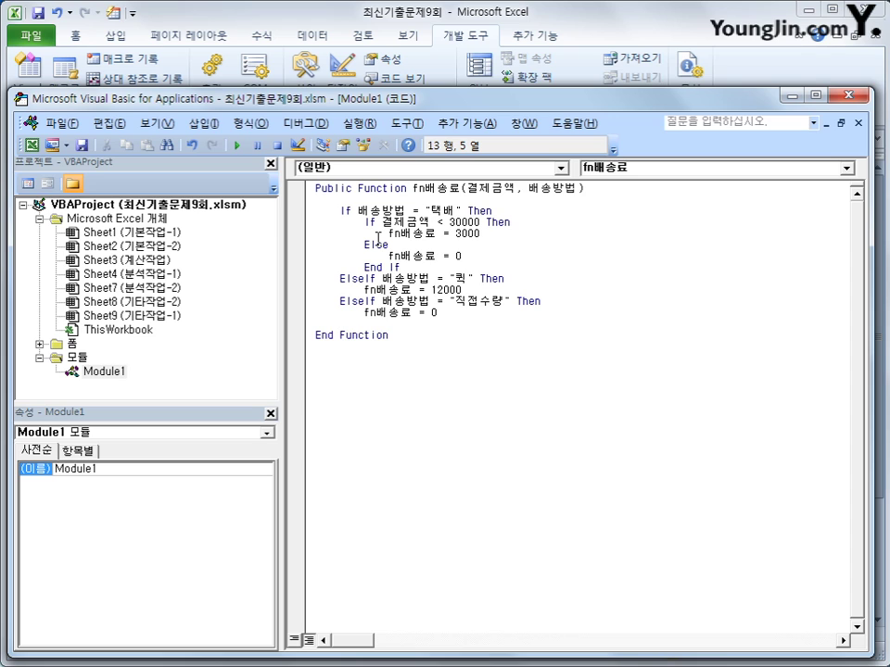
{"action": "type", "text": "end if"}
{"action": "key", "text": "Return"}
Step: Correct the text compared in the last ElseIf condition of fn배송료 to "직접수령"
{"action": "key", "text": "Up"}
{"action": "key", "text": "Up"}
{"action": "key", "text": "Up"}
{"action": "key", "text": "Up"}
{"action": "key", "text": "Up"}
{"action": "key", "text": "Up"}
{"action": "key", "text": "Up"}
{"action": "key", "text": "Up"}
{"action": "key", "text": "Up"}
{"action": "key", "text": "Up"}
{"action": "key", "text": "Up"}
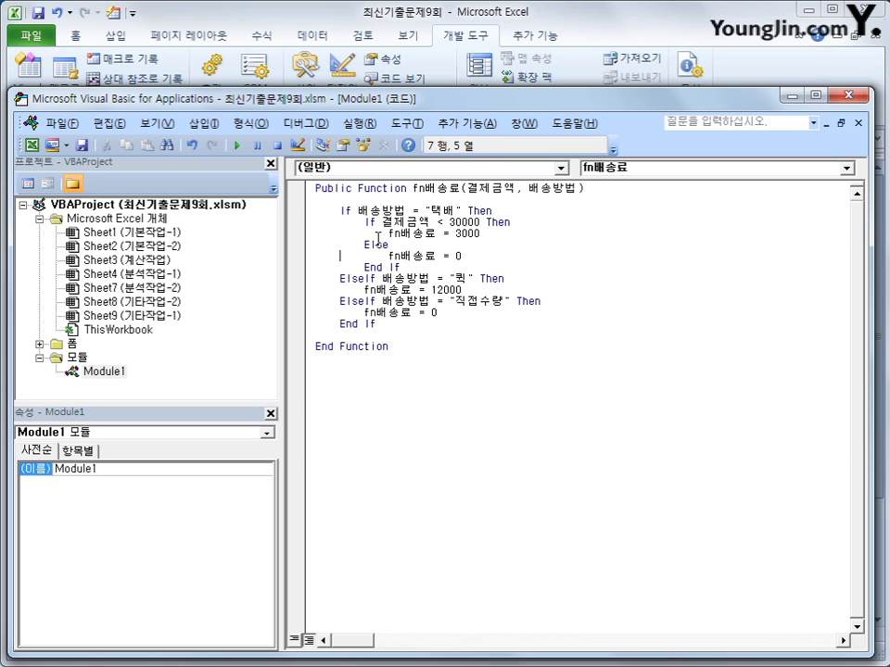
{"action": "key", "text": "Right"}
{"action": "key", "text": "Right"}
{"action": "key", "text": "Right"}
{"action": "key", "text": "Down"}
{"action": "key", "text": "Down"}
{"action": "key", "text": "Down"}
{"action": "key", "text": "Down"}
{"action": "key", "text": "Down"}
{"action": "key", "text": "Down"}
{"action": "key", "text": "Right"}
{"action": "key", "text": "Right"}
{"action": "key", "text": "Right"}
{"action": "key", "text": "Right"}
{"action": "key", "text": "Right"}
{"action": "key", "text": "Right"}
{"action": "key", "text": "Right"}
{"action": "key", "text": "Right"}
{"action": "key", "text": "Right"}
{"action": "key", "text": "Right"}
{"action": "key", "text": "Right"}
{"action": "key", "text": "Right"}
{"action": "key", "text": "Right"}
{"action": "key", "text": "Right"}
{"action": "key", "text": "Right"}
{"action": "key", "text": "Right"}
{"action": "key", "text": "Right"}
{"action": "key", "text": "Down"}
{"action": "key", "text": "Down"}
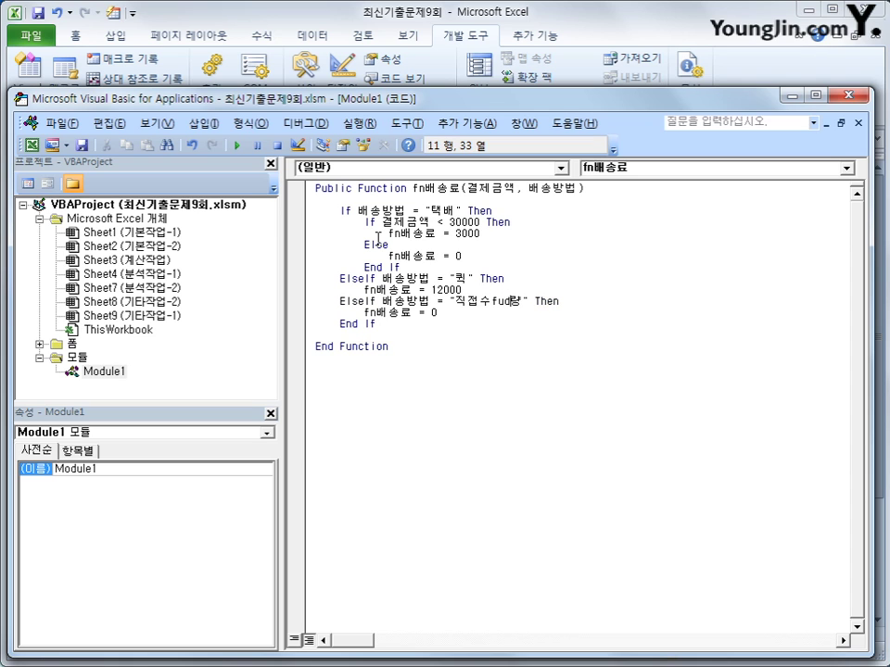
{"action": "type", "text": "ㄹ"}
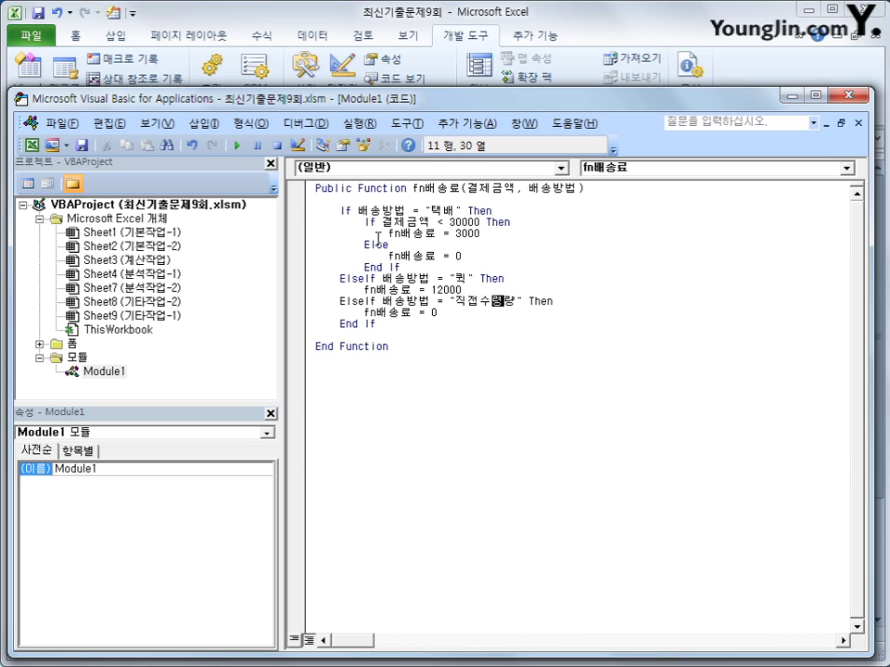
{"action": "type", "text": "ㅕㅇ"}
{"action": "key", "text": "Delete"}
{"action": "key", "text": "Down"}
{"action": "key", "text": "Down"}
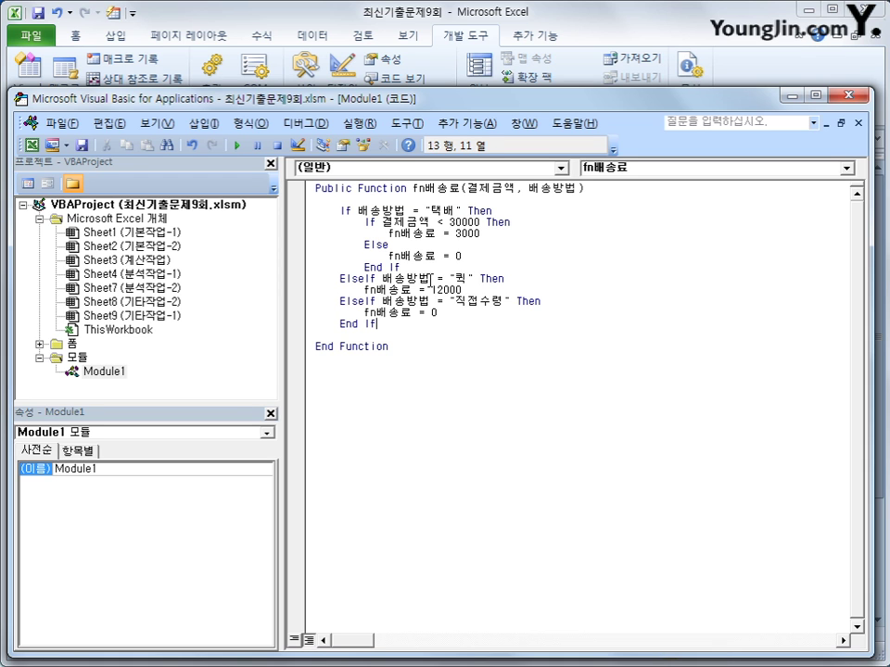
Step: Close the code editor and insert the user-defined function fn배송료 in M4, with K4 as 결제금액 and L4 as 배송방법
{"action": "left_click", "coordinate": [451, 366]}
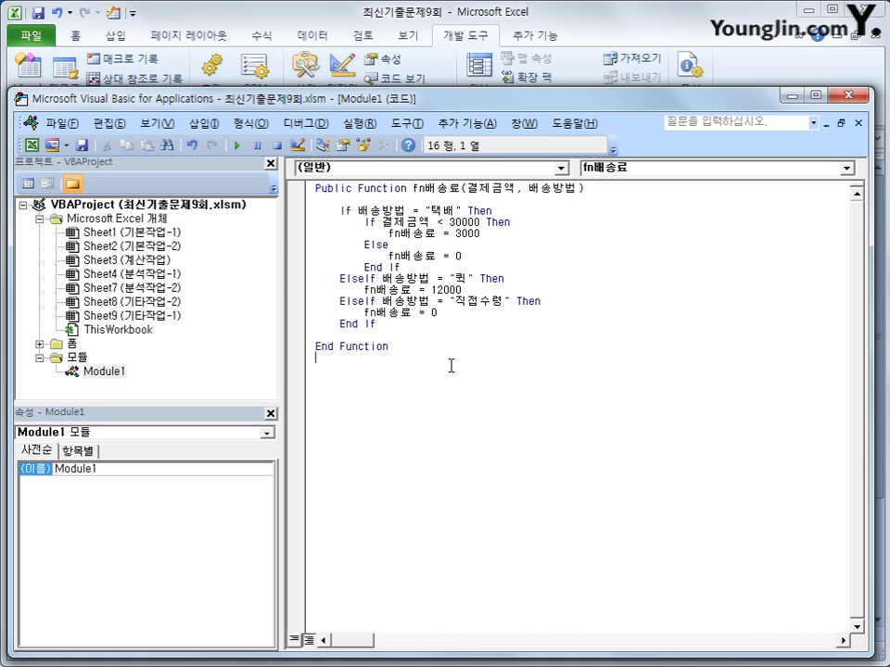
{"action": "left_click", "coordinate": [861, 95]}
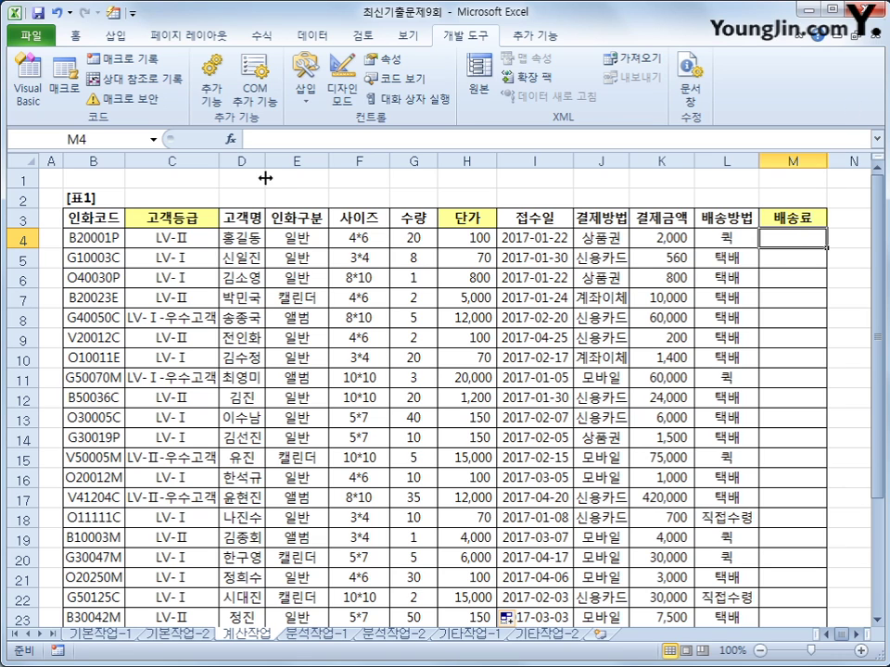
{"action": "left_click", "coordinate": [232, 139]}
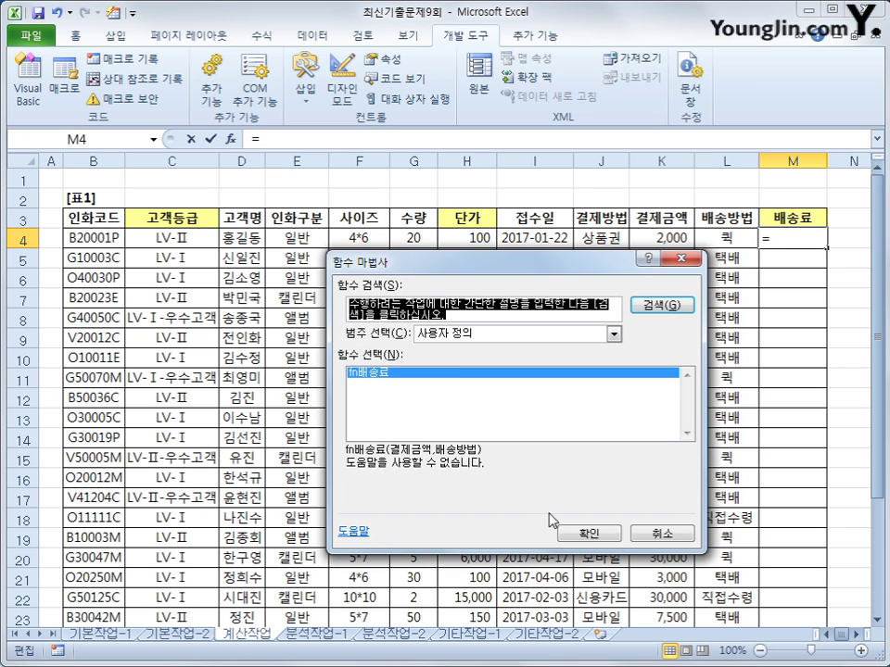
{"action": "left_click", "coordinate": [566, 533]}
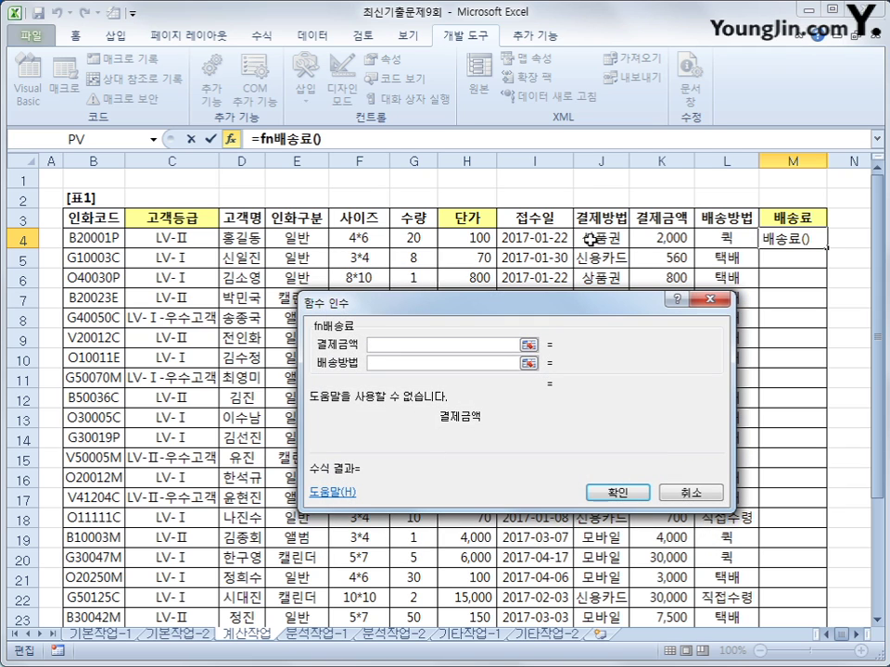
{"action": "left_click", "coordinate": [648, 237]}
{"action": "left_click", "coordinate": [450, 364]}
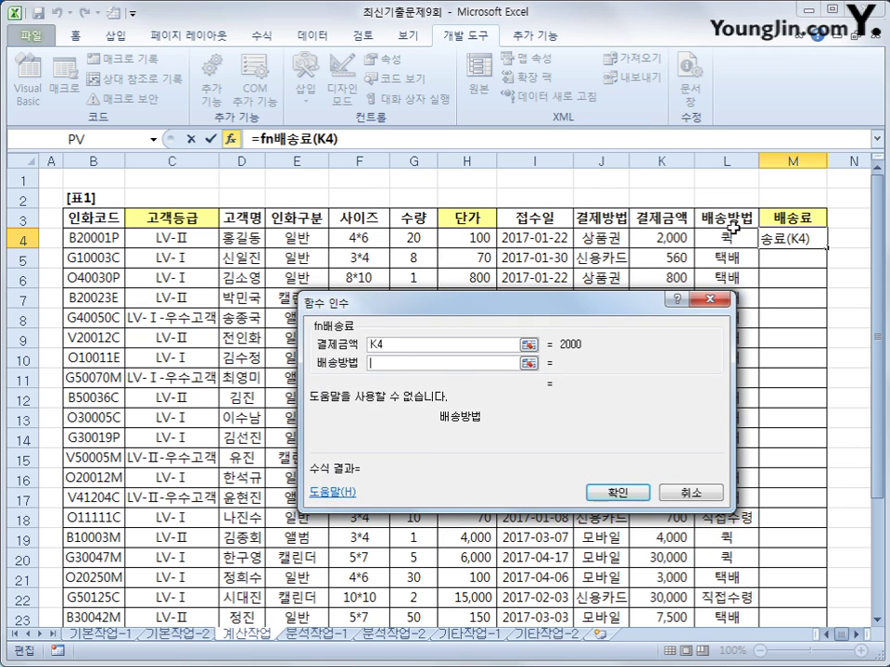
{"action": "left_click", "coordinate": [732, 238]}
{"action": "left_click", "coordinate": [617, 494]}
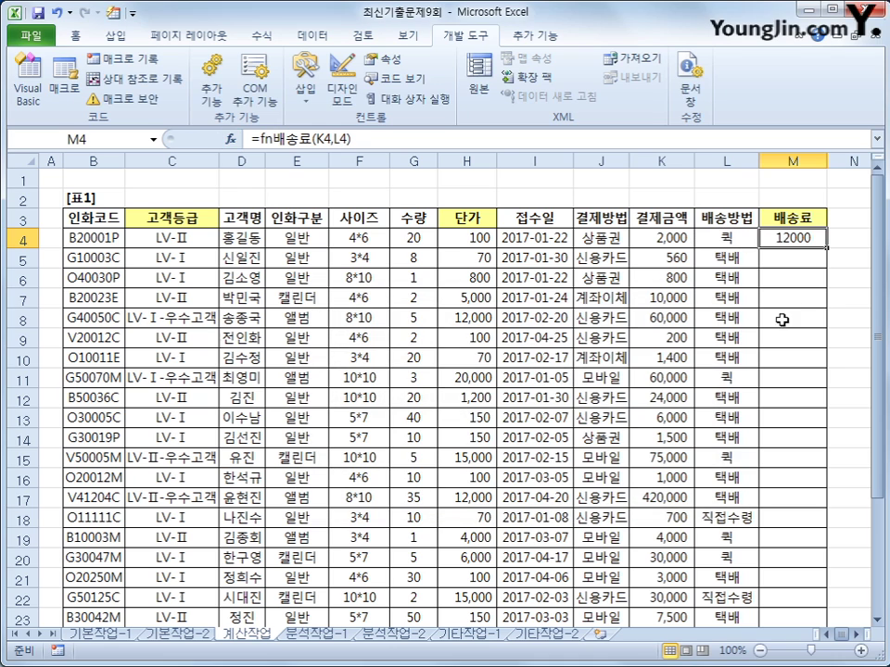
Step: Fill the fn배송료 formula from M4 down the 배송료 column to M23
{"action": "double_click", "coordinate": [826, 247]}
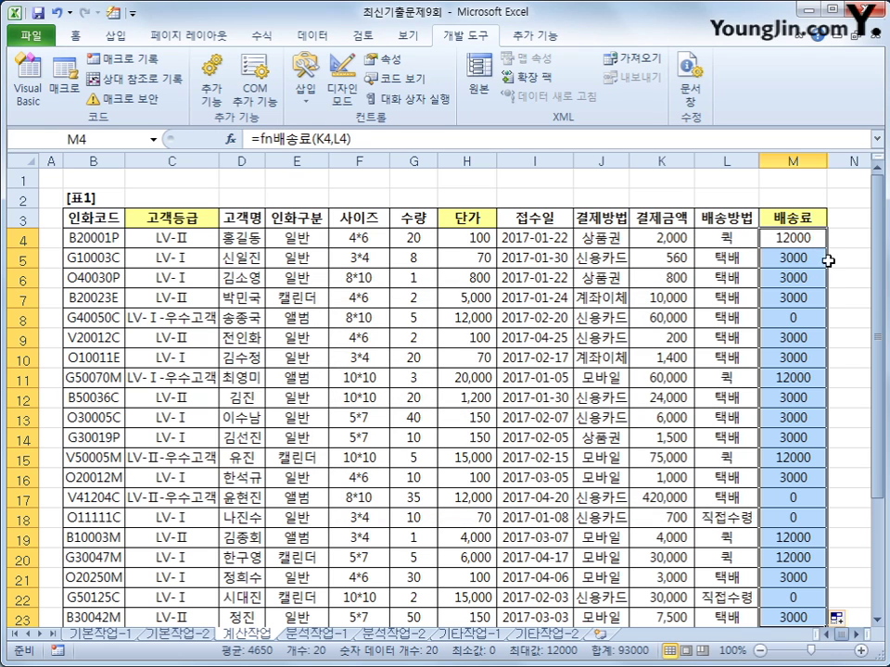
{"action": "scroll", "coordinate": [802, 360], "scroll_direction": "down", "scroll_amount": 3}
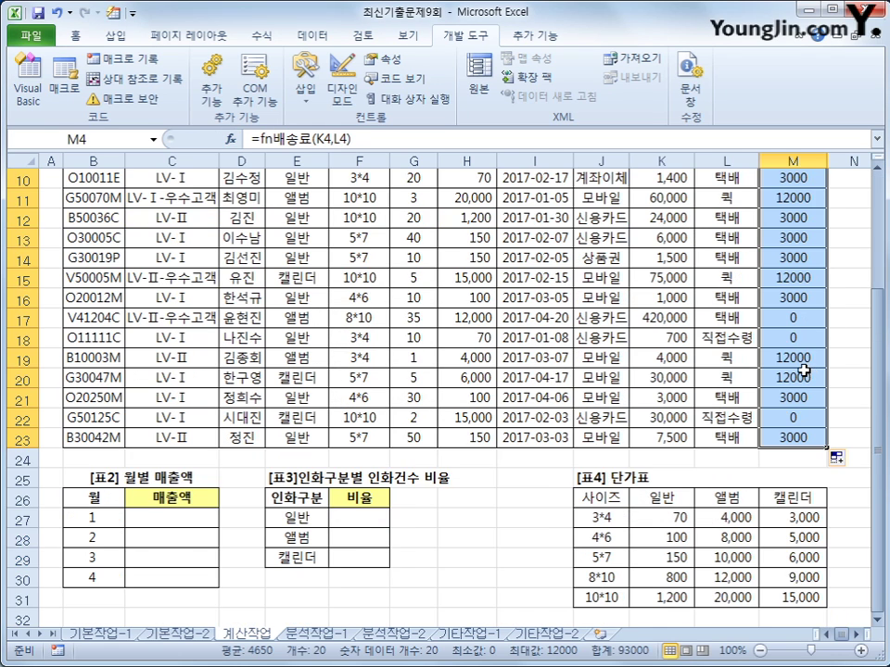
{"action": "scroll", "coordinate": [800, 357], "scroll_direction": "up", "scroll_amount": 3}
{"action": "left_click", "coordinate": [800, 236]}
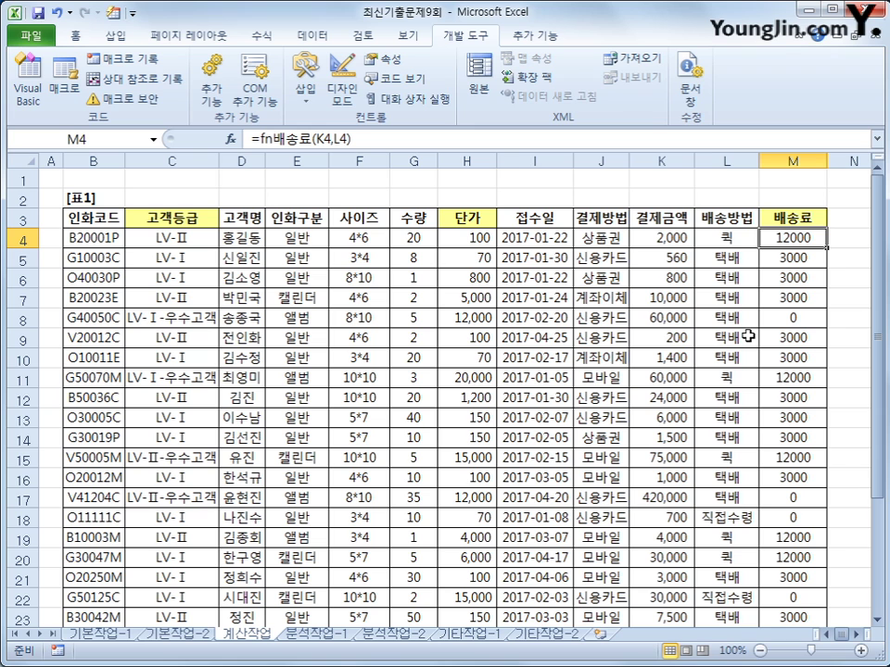
Step: Select cell C27, the 매출액 cell for month 1 in [표2] 월별 매출액
{"action": "scroll", "coordinate": [747, 337], "scroll_direction": "down", "scroll_amount": 5}
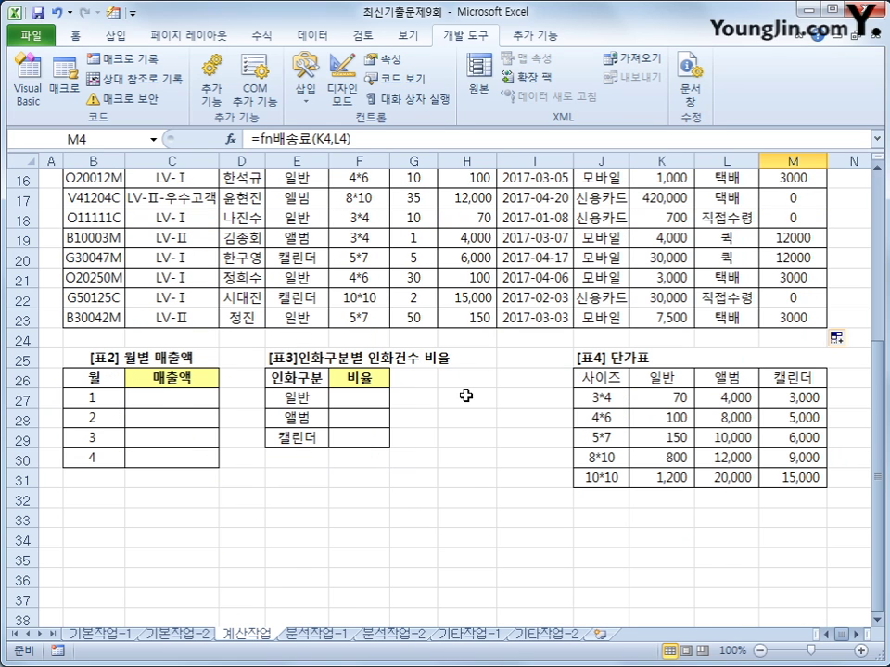
{"action": "left_click", "coordinate": [163, 398]}
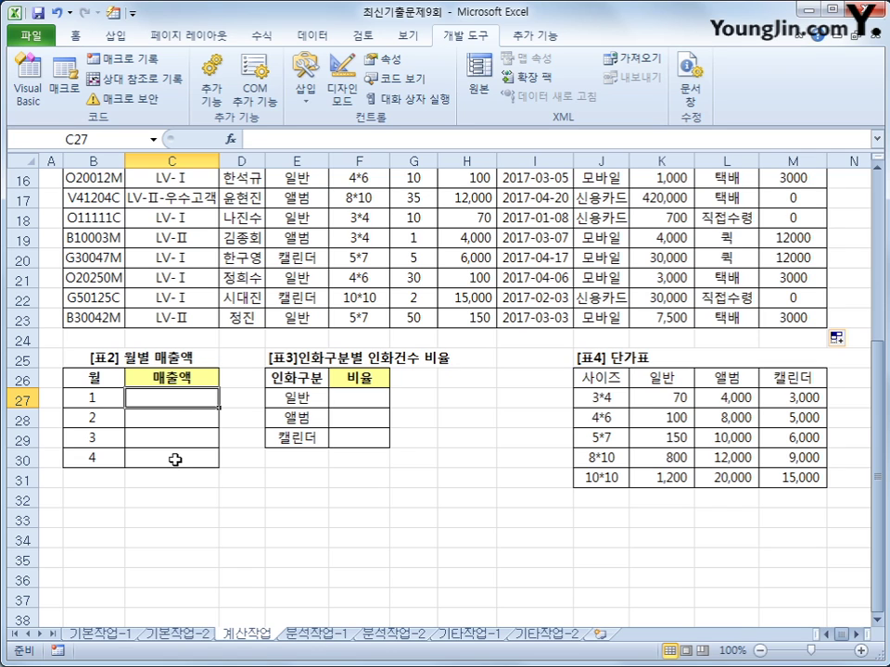
Step: Begin the 매출액 formula for month 1 in C27 with nested SUM, IF and MONTH functions: =sum(if(MONTH(
{"action": "type", "text": "=ㅓ"}
{"action": "key", "text": "BackSpace"}
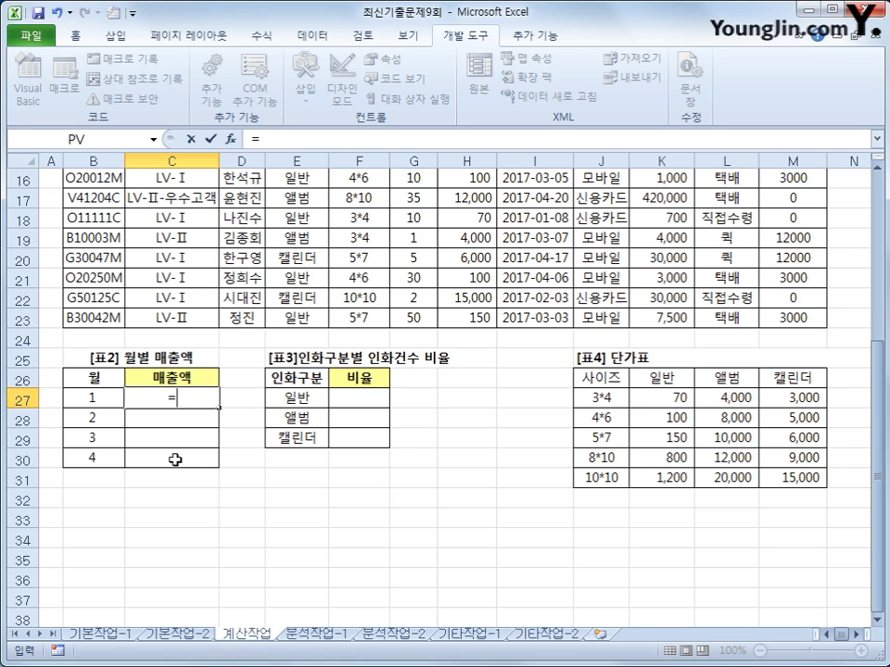
{"action": "type", "text": "sum("}
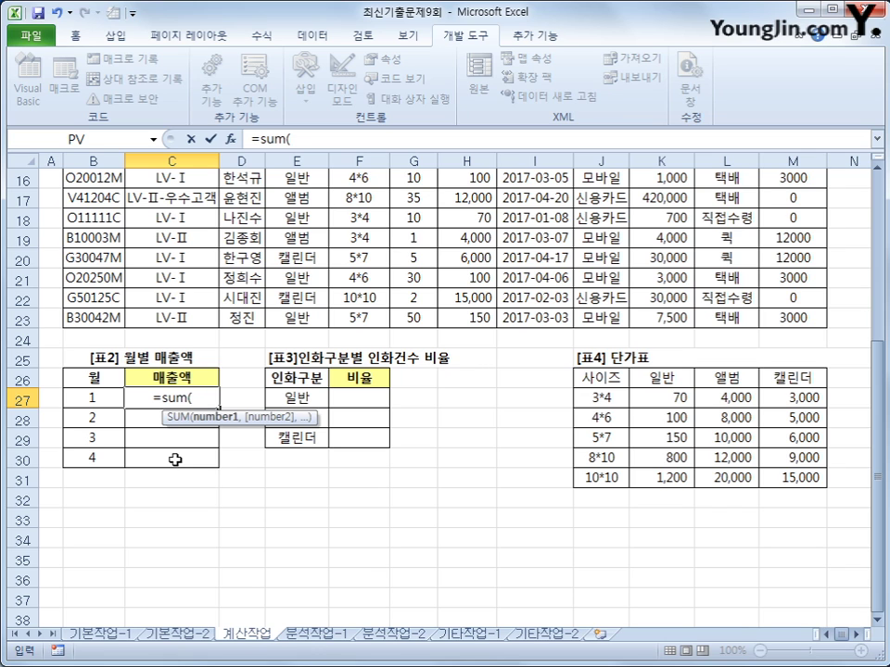
{"action": "type", "text": "if("}
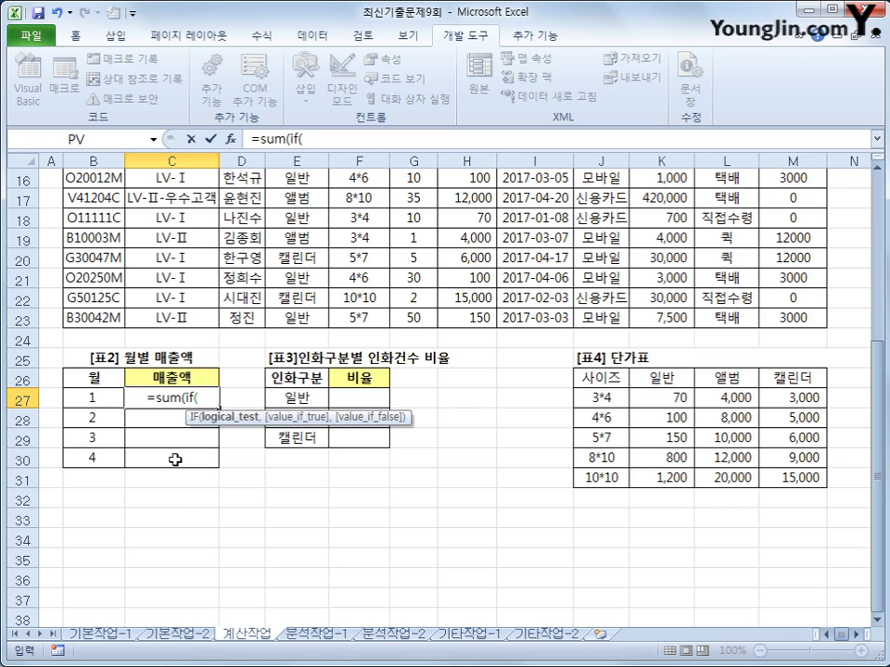
{"action": "type", "text": "mo"}
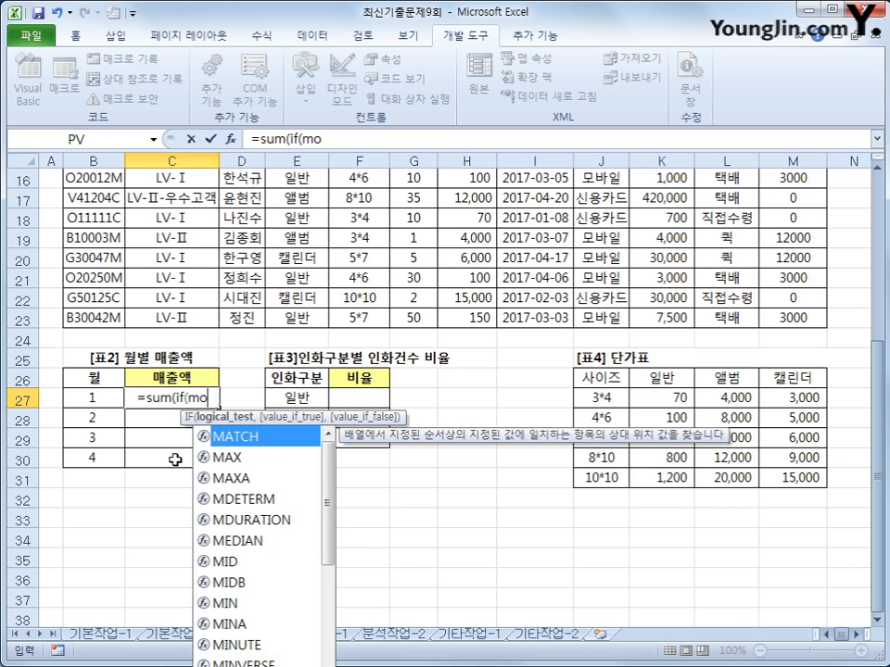
{"action": "type", "text": "n"}
{"action": "key", "text": "Tab"}
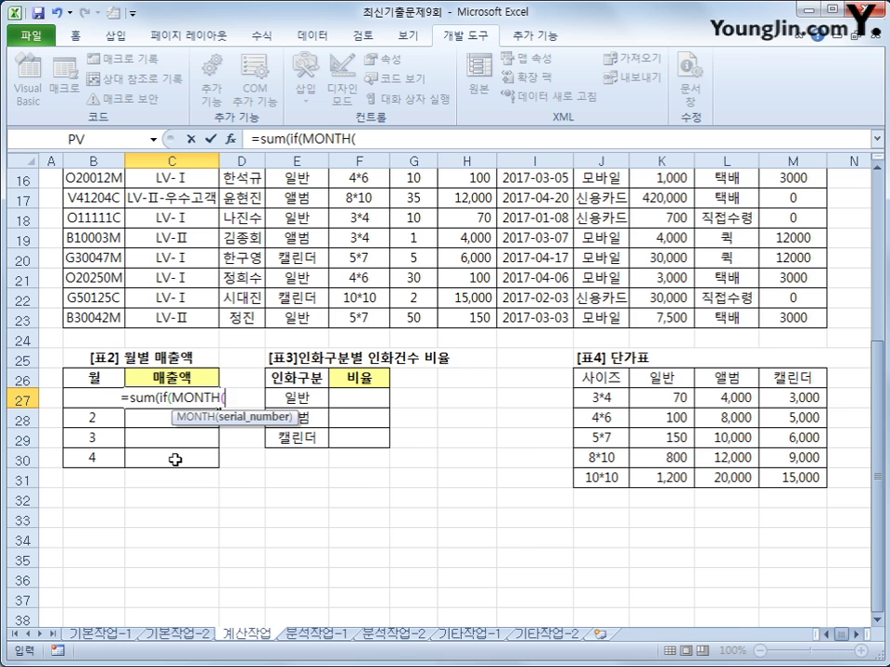
Step: Build the IF condition so the month of the 접수일 range $I$4:$I$23 equals the month in B27
{"action": "scroll", "coordinate": [175, 460], "scroll_direction": "up", "scroll_amount": 5}
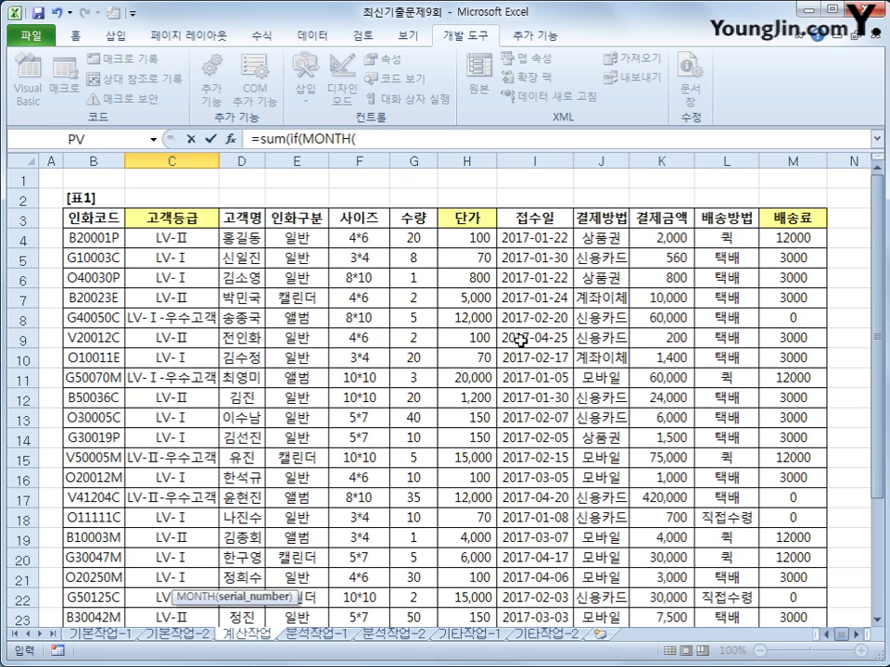
{"action": "left_click", "coordinate": [534, 236]}
{"action": "left_click_drag", "start_coordinate": [534, 236], "coordinate": [554, 563]}
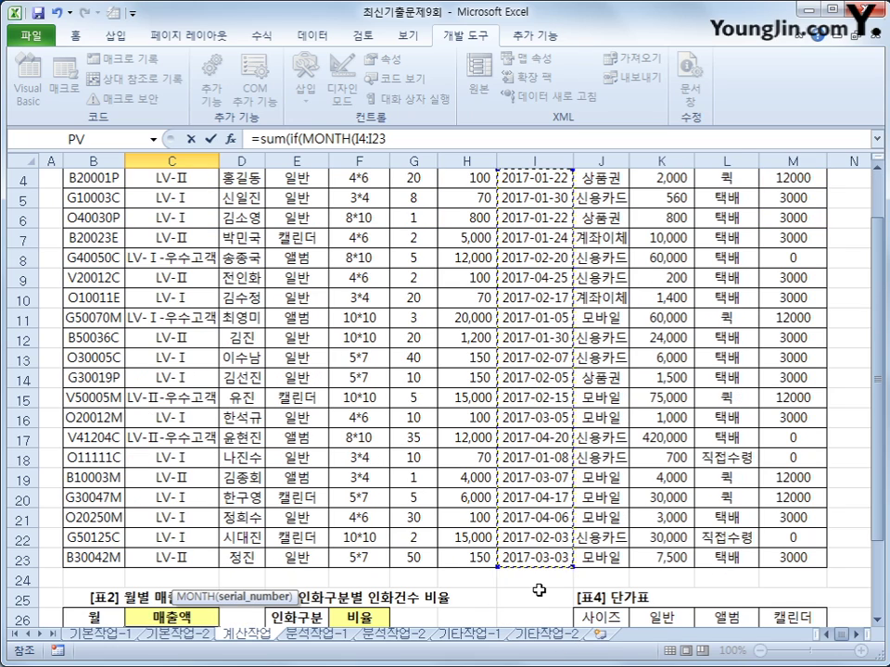
{"action": "scroll", "coordinate": [541, 588], "scroll_direction": "down", "scroll_amount": 2}
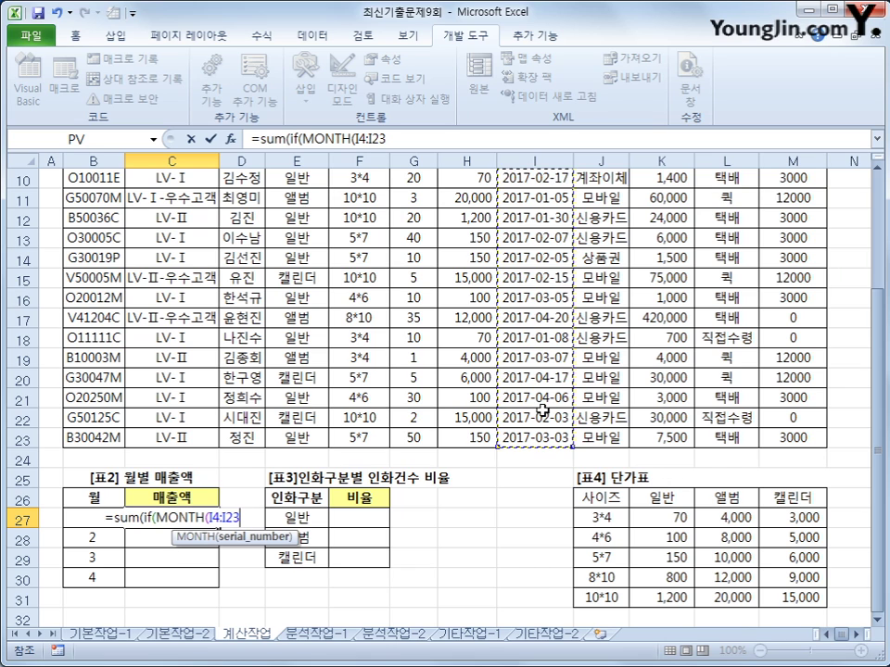
{"action": "key", "text": "F4"}
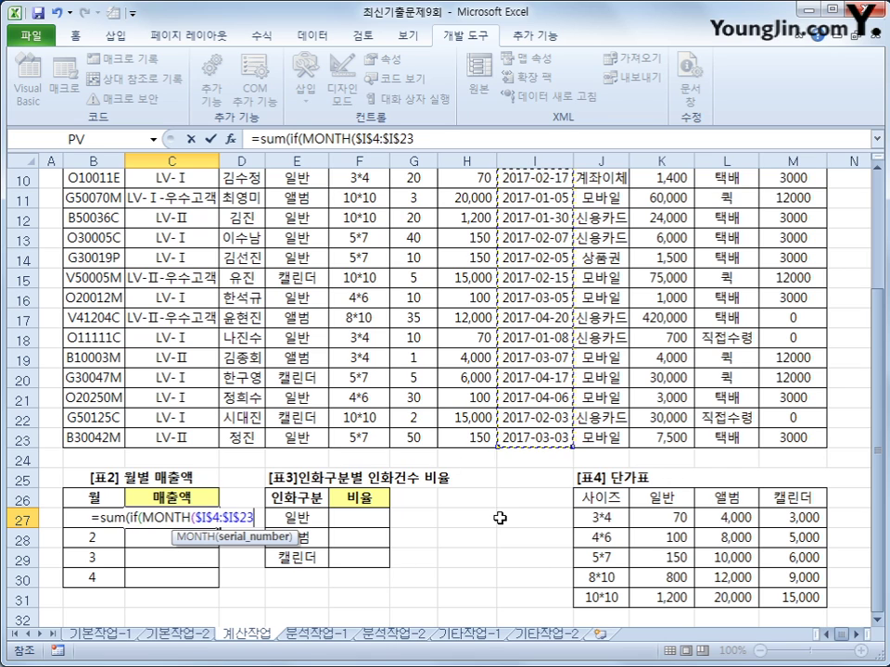
{"action": "type", "text": ")="}
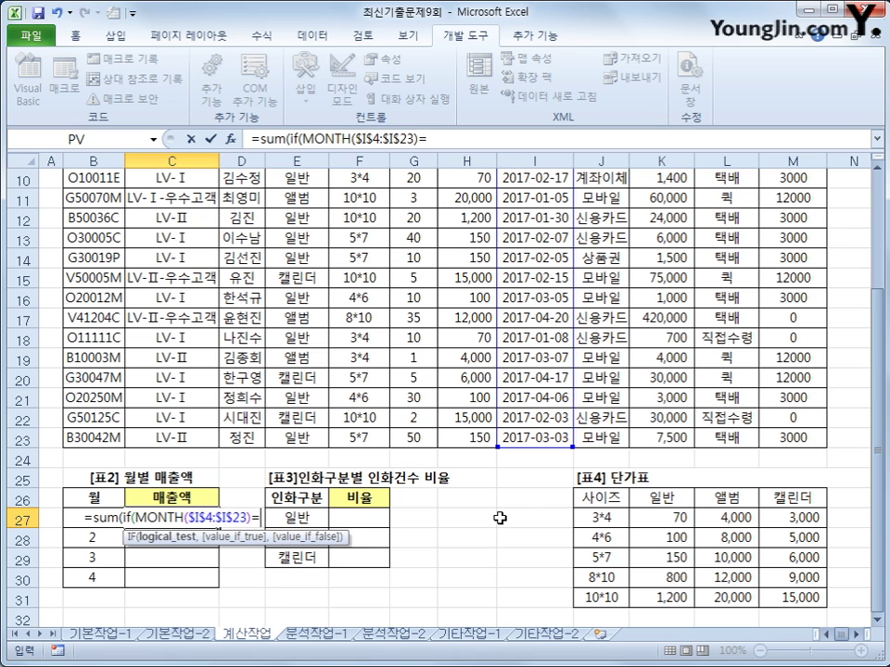
{"action": "key", "text": "Left"}
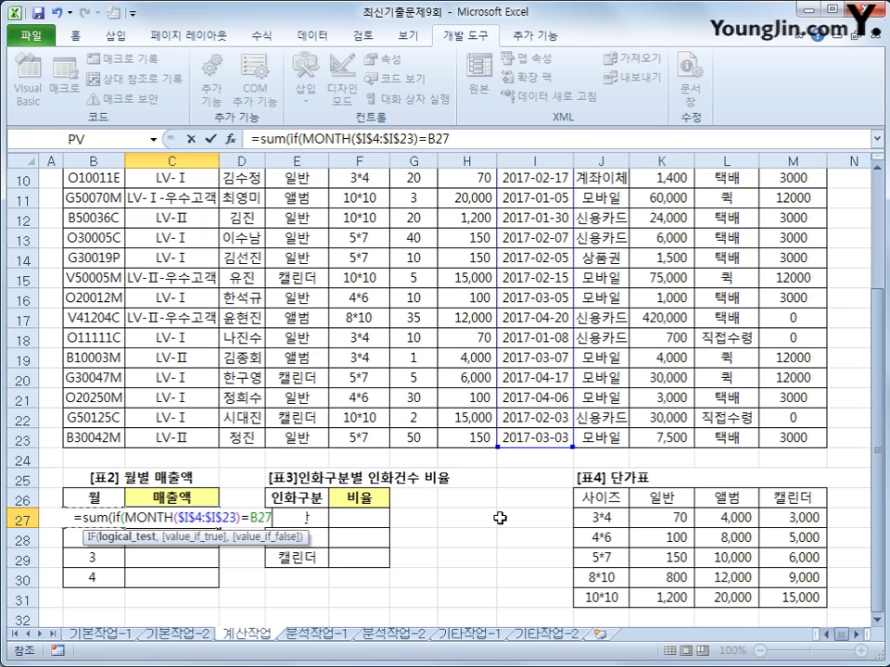
Step: Add the 결제금액 range as the absolute reference $K$4:$K$23 for the IF function's value-if-true argument
{"action": "type", "text": ","}
{"action": "scroll", "coordinate": [500, 515], "scroll_direction": "up", "scroll_amount": 3}
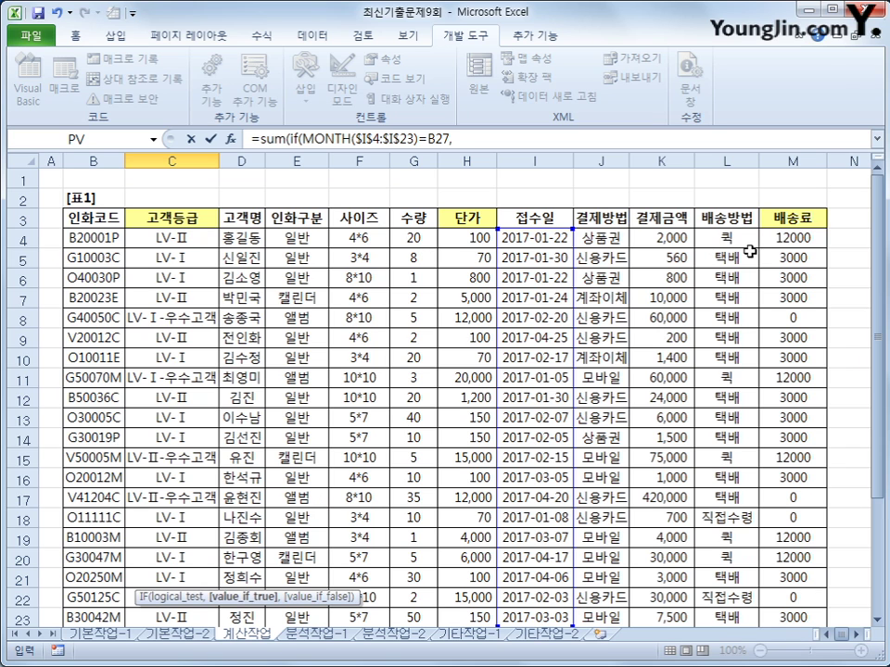
{"action": "scroll", "coordinate": [662, 328], "scroll_direction": "down", "scroll_amount": 3}
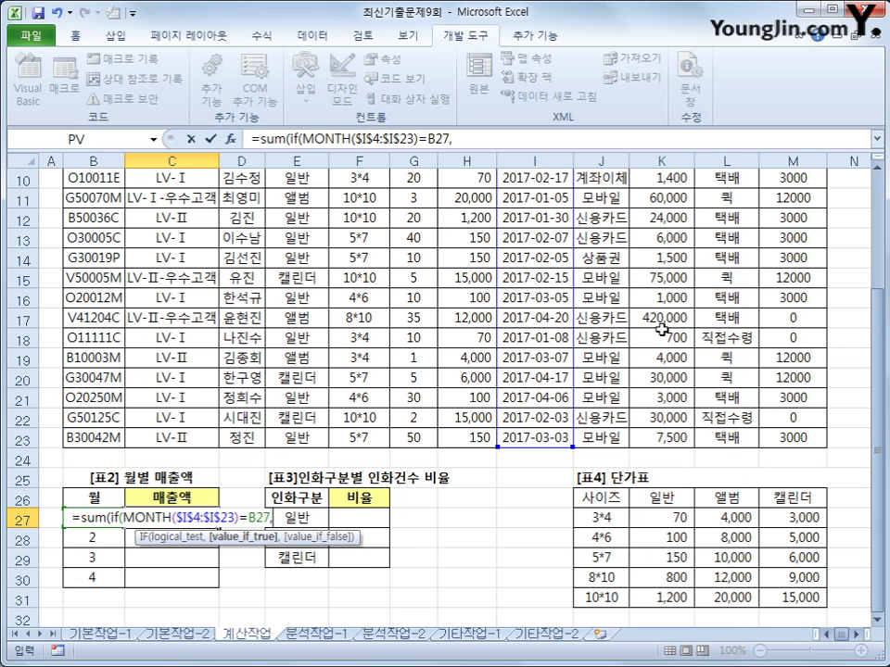
{"action": "scroll", "coordinate": [661, 328], "scroll_direction": "up", "scroll_amount": 3}
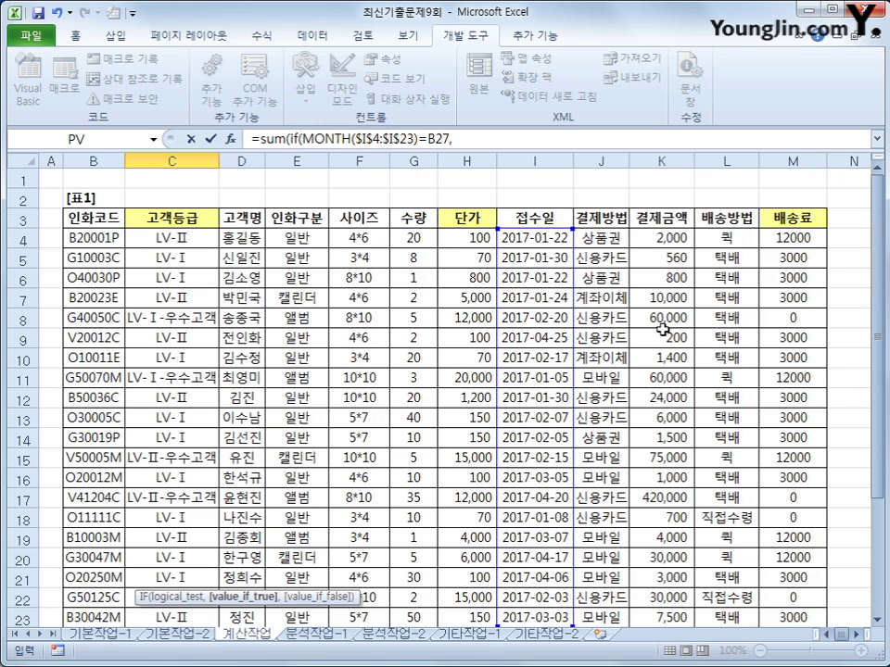
{"action": "left_click_drag", "start_coordinate": [664, 238], "coordinate": [679, 555]}
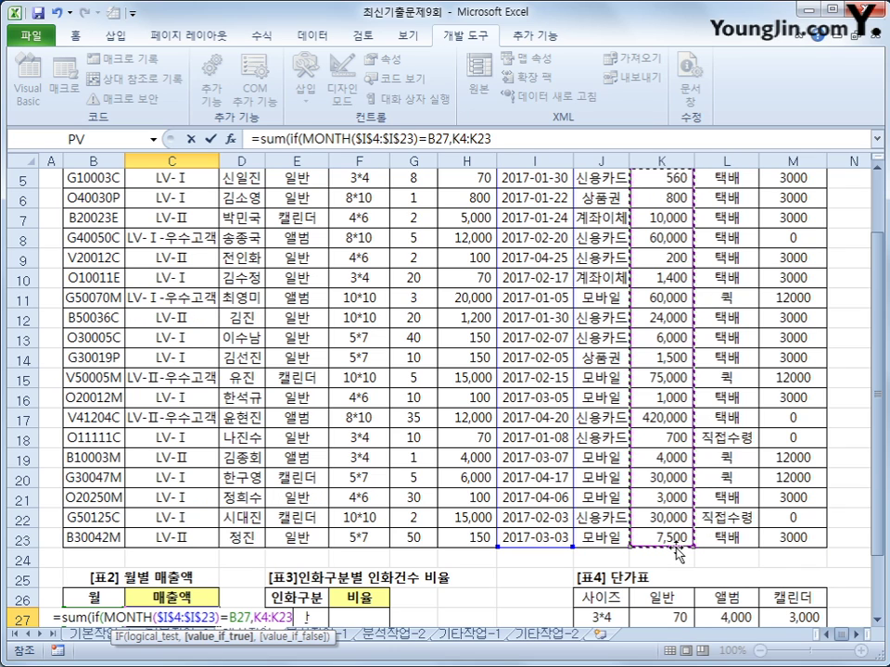
{"action": "key", "text": "F4"}
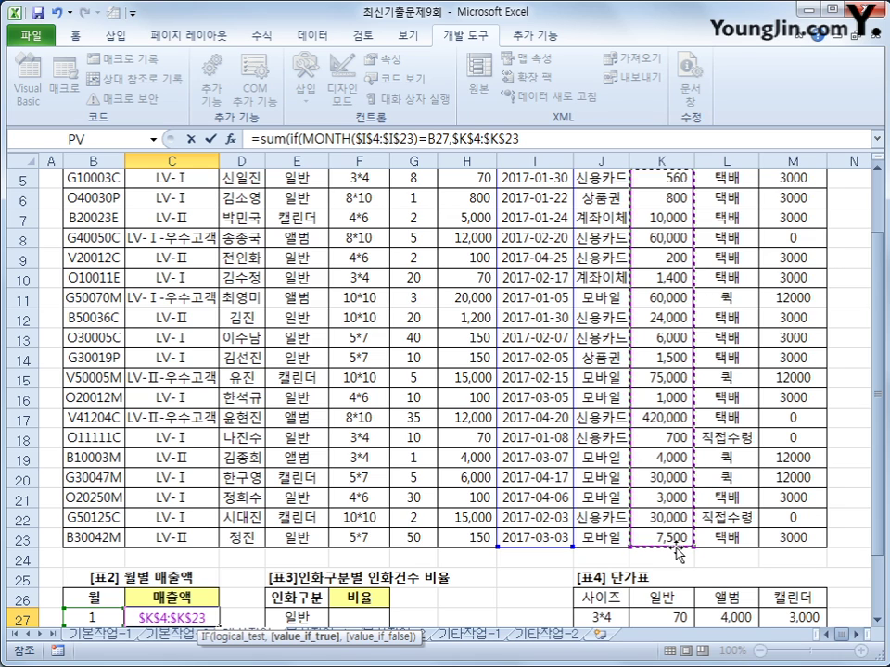
Step: Close both functions, enter C27 as an array formula and fill it down through C30
{"action": "type", "text": ")"}
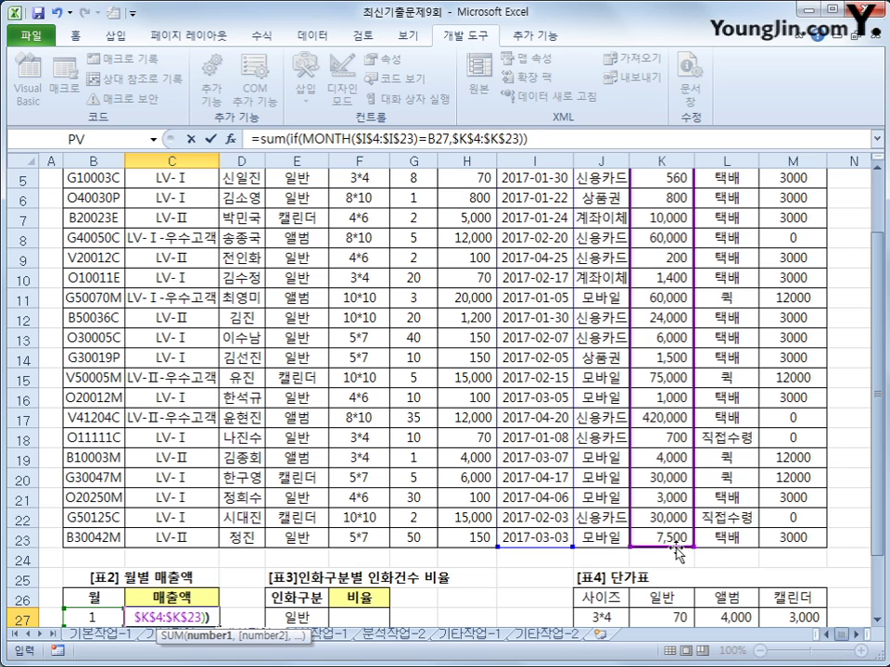
{"action": "type", "text": ")"}
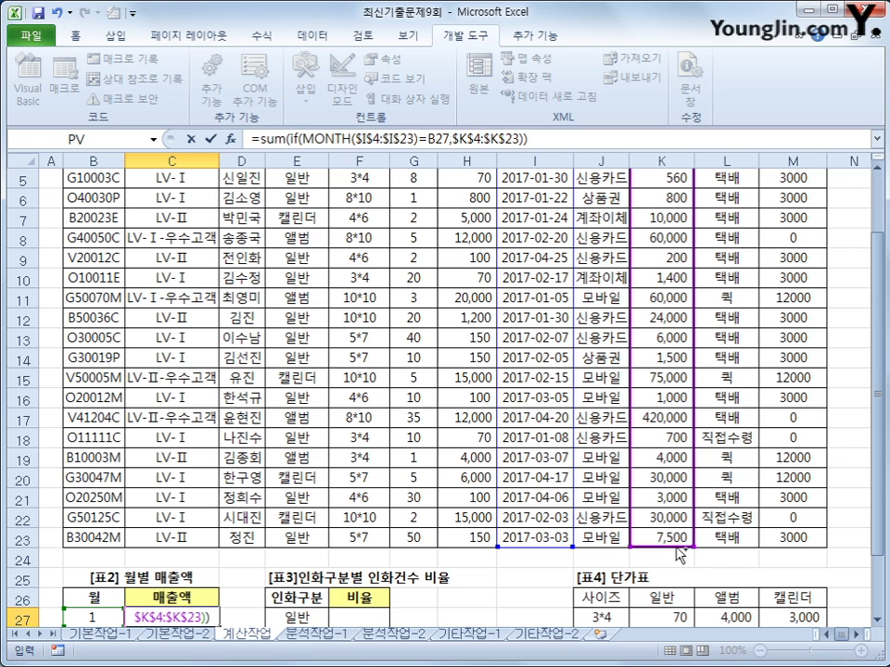
{"action": "key", "text": "ctrl+shift+Return"}
{"action": "scroll", "coordinate": [677, 548], "scroll_direction": "down", "scroll_amount": 2}
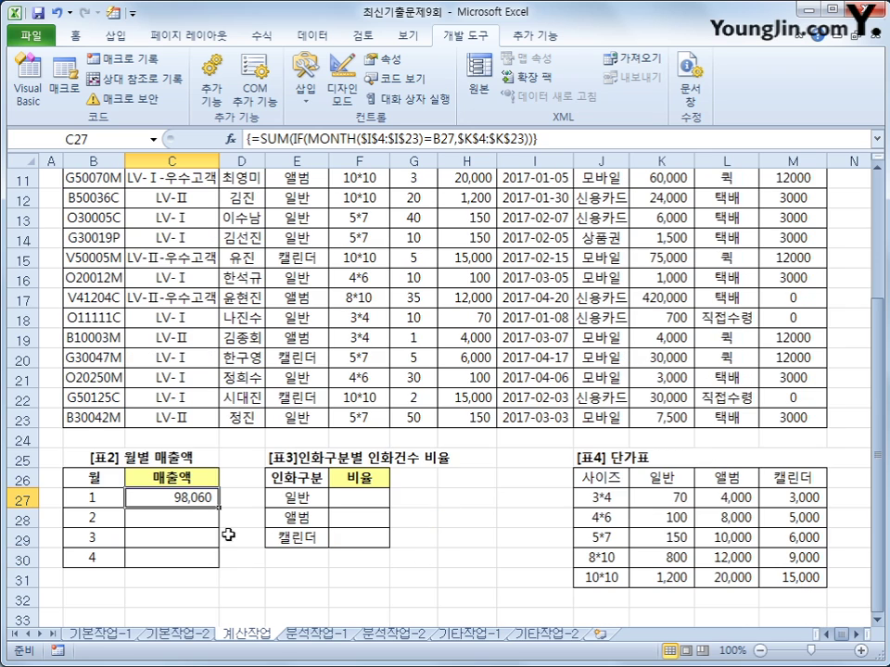
{"action": "left_click_drag", "start_coordinate": [219, 506], "coordinate": [216, 564]}
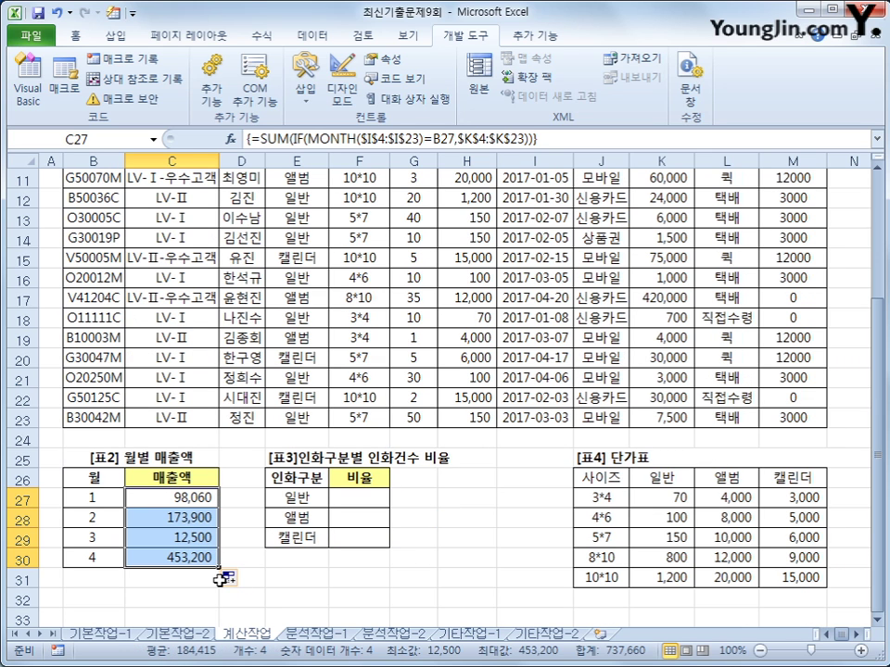
Step: Begin the 비율 formula for 일반 in F27 with IF nested inside COUNT: =count(if(
{"action": "left_click", "coordinate": [377, 514]}
{"action": "key", "text": "Up"}
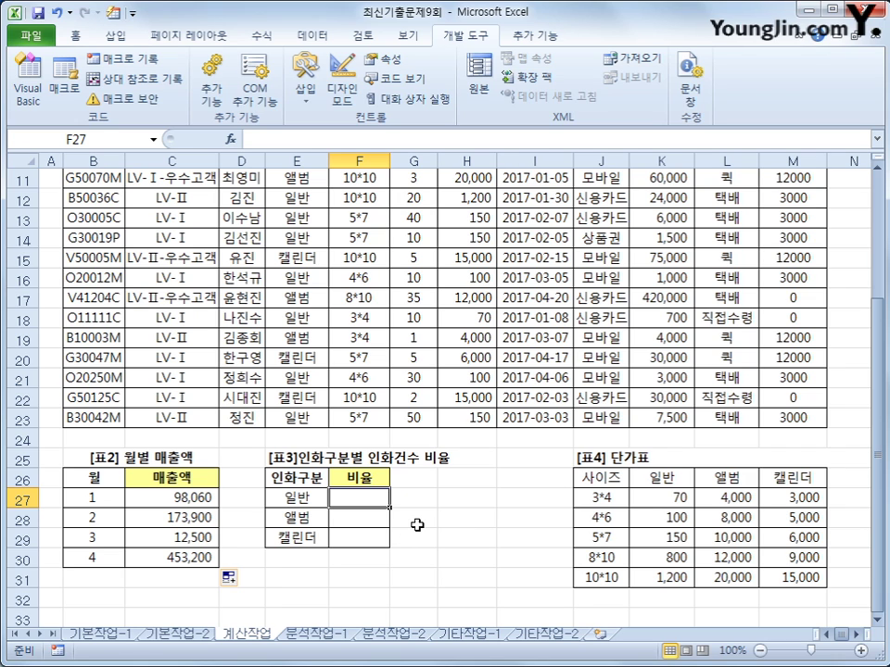
{"action": "type", "text": "="}
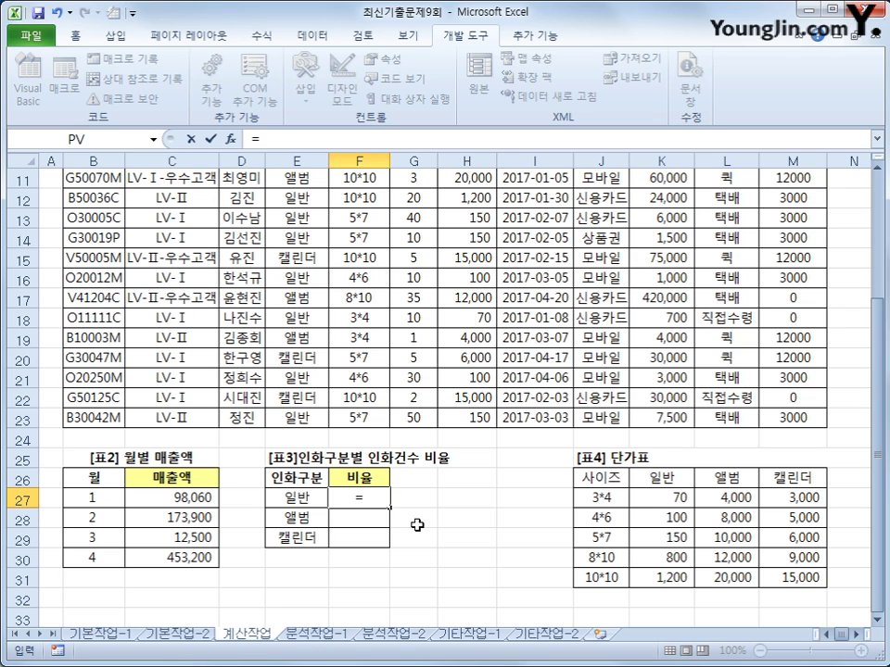
{"action": "type", "text": "co"}
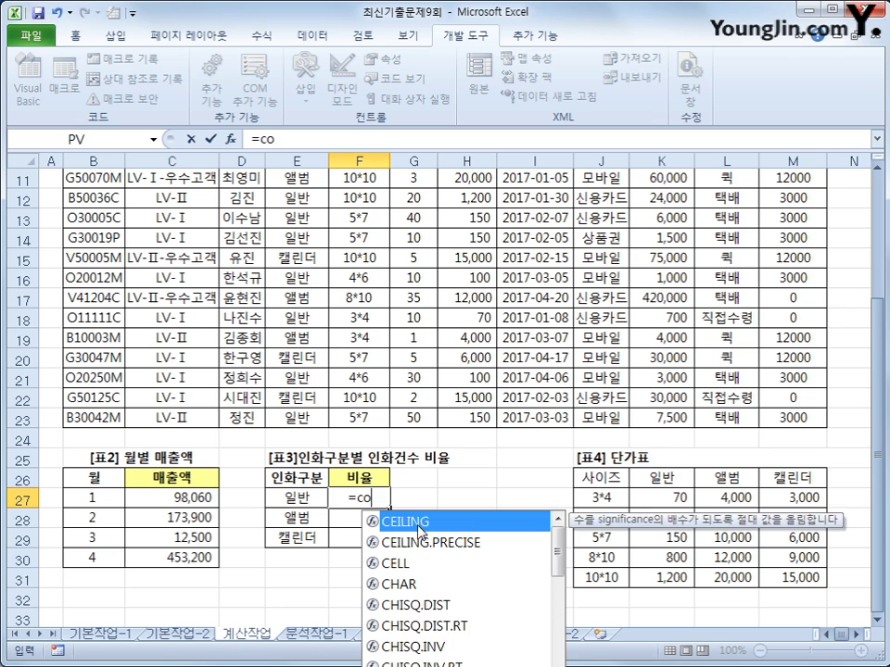
{"action": "type", "text": "untif"}
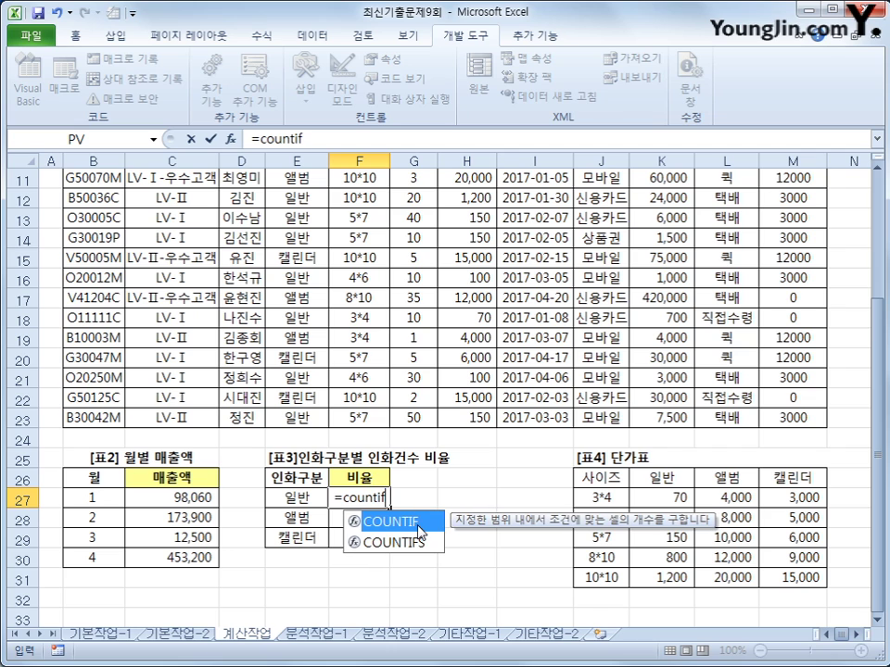
{"action": "key", "text": "BackSpace"}
{"action": "key", "text": "BackSpace"}
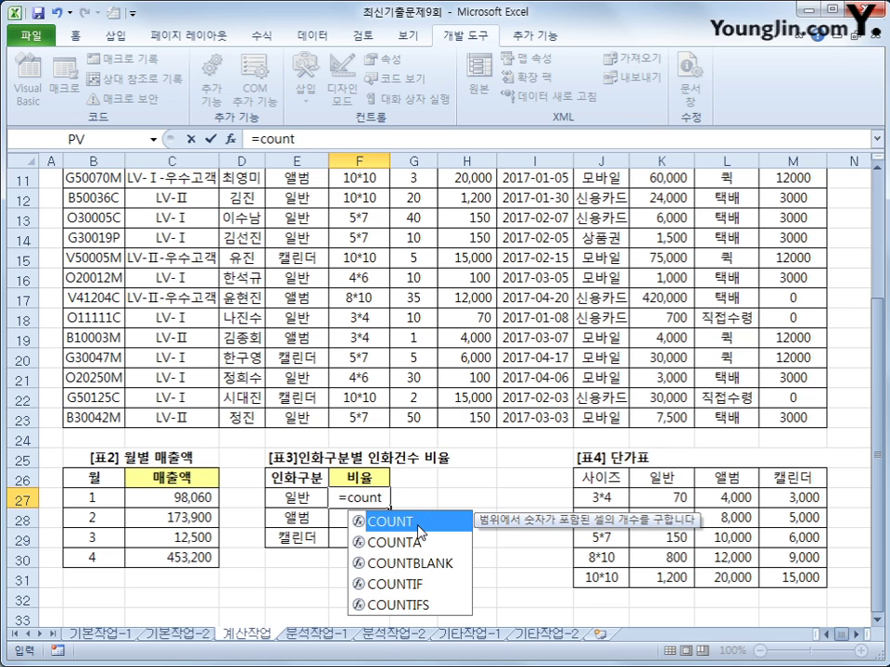
{"action": "type", "text": "(if("}
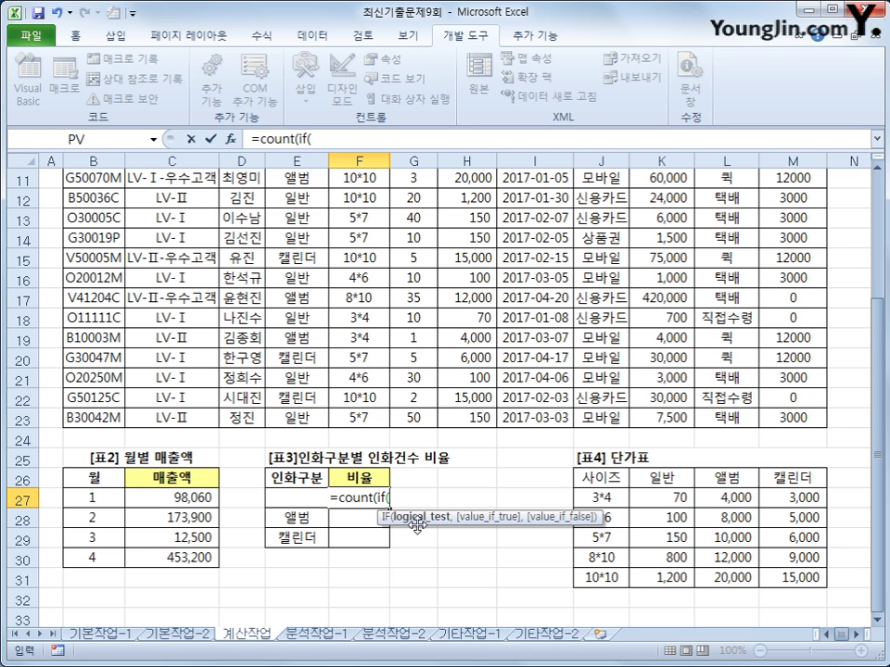
Step: Build the IF condition comparing the 인화구분 range $E$4:$E$23 with E27
{"action": "scroll", "coordinate": [417, 525], "scroll_direction": "up", "scroll_amount": 3}
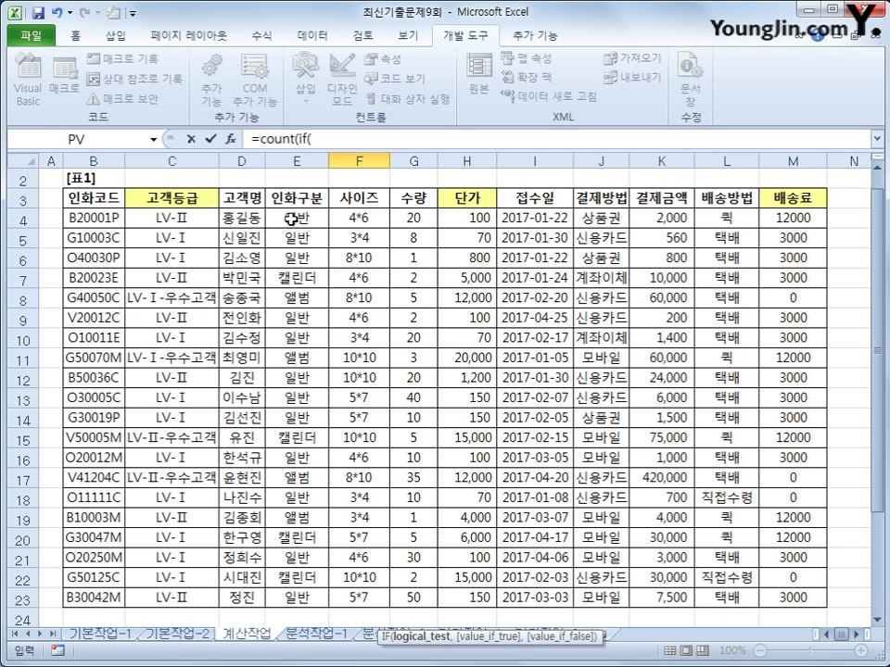
{"action": "left_click_drag", "start_coordinate": [296, 218], "coordinate": [297, 598]}
{"action": "scroll", "coordinate": [552, 524], "scroll_direction": "down", "scroll_amount": 3}
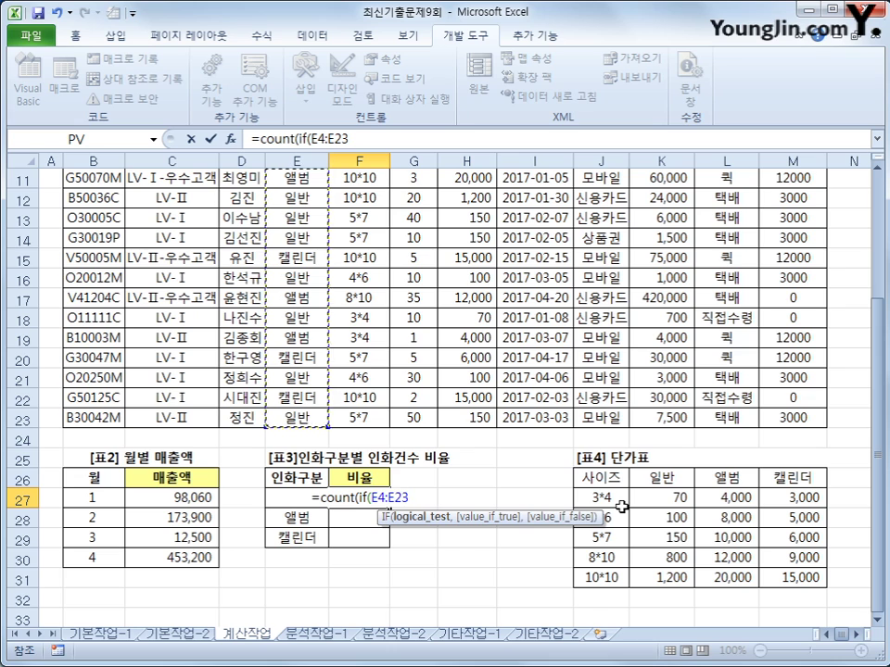
{"action": "key", "text": "F4"}
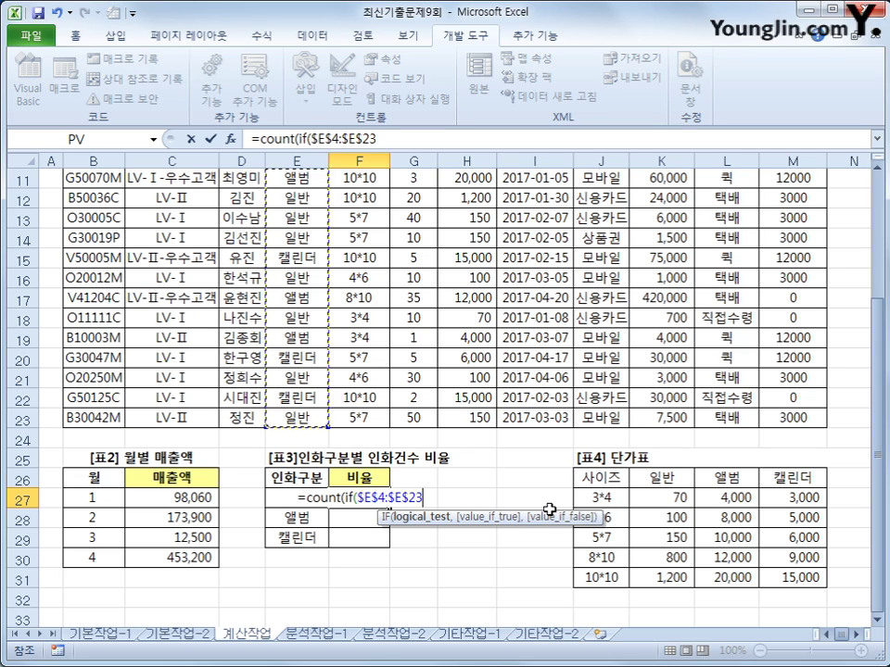
{"action": "type", "text": "="}
{"action": "key", "text": "Left"}
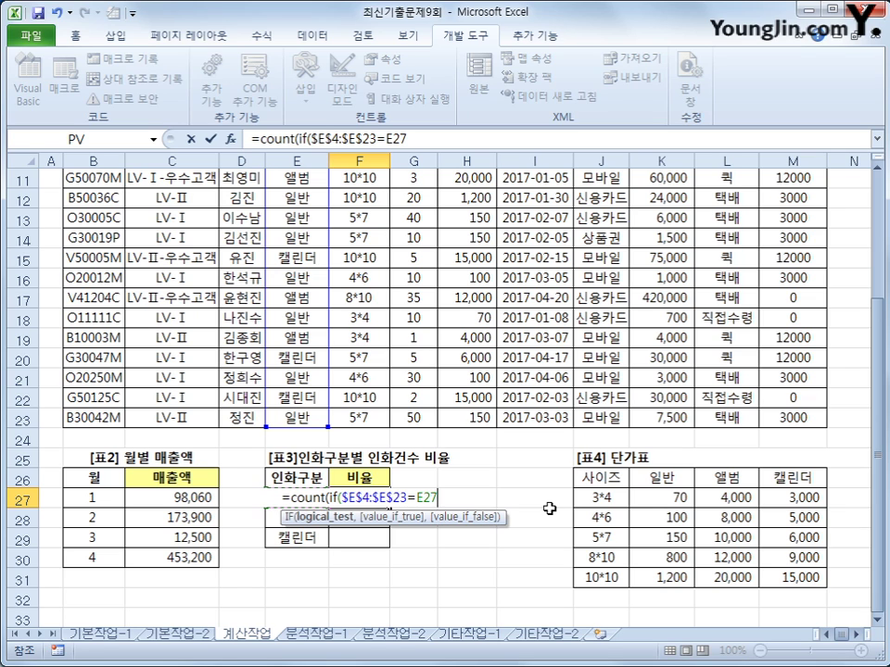
Step: Add the 수량 range $G$4:$G$23 as the value-if-true argument and close the IF function
{"action": "type", "text": ","}
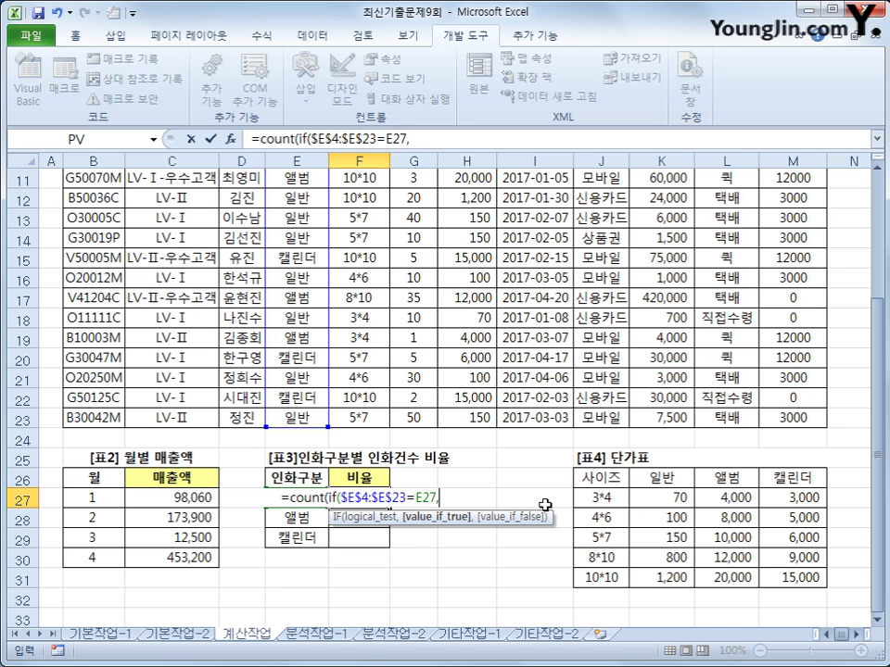
{"action": "scroll", "coordinate": [545, 505], "scroll_direction": "up", "scroll_amount": 4}
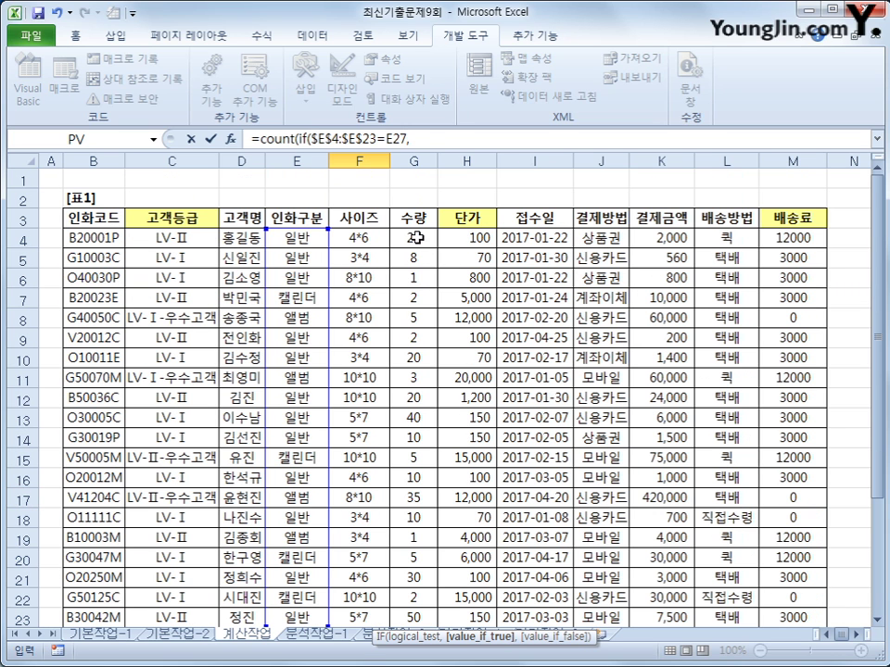
{"action": "left_click_drag", "start_coordinate": [416, 238], "coordinate": [406, 580]}
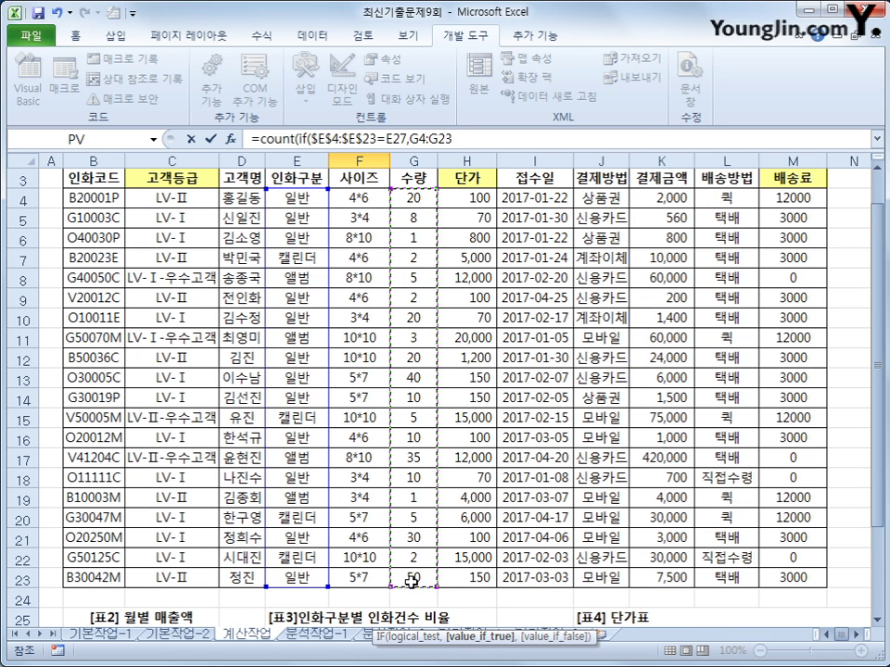
{"action": "key", "text": "F4"}
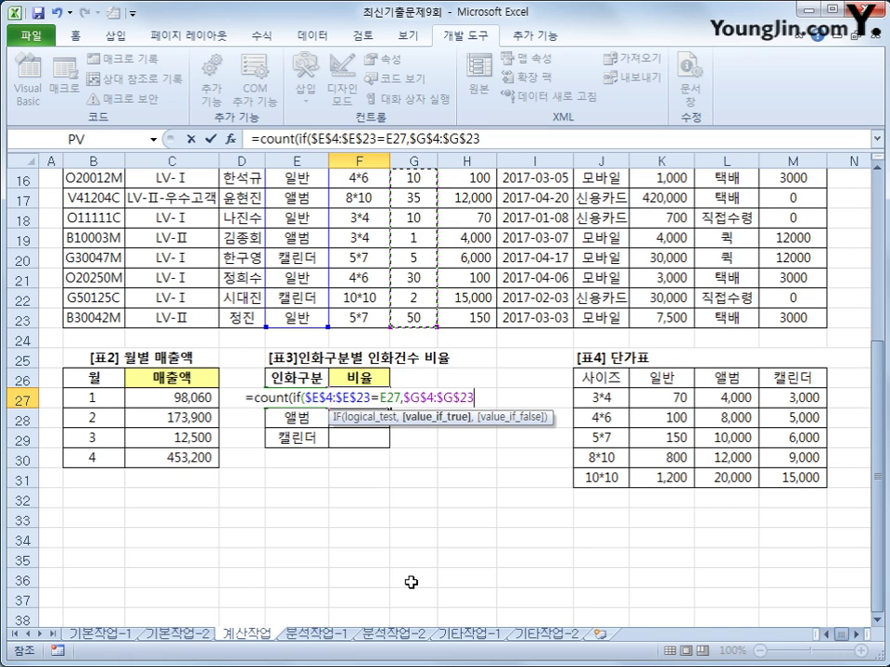
{"action": "type", "text": ")"}
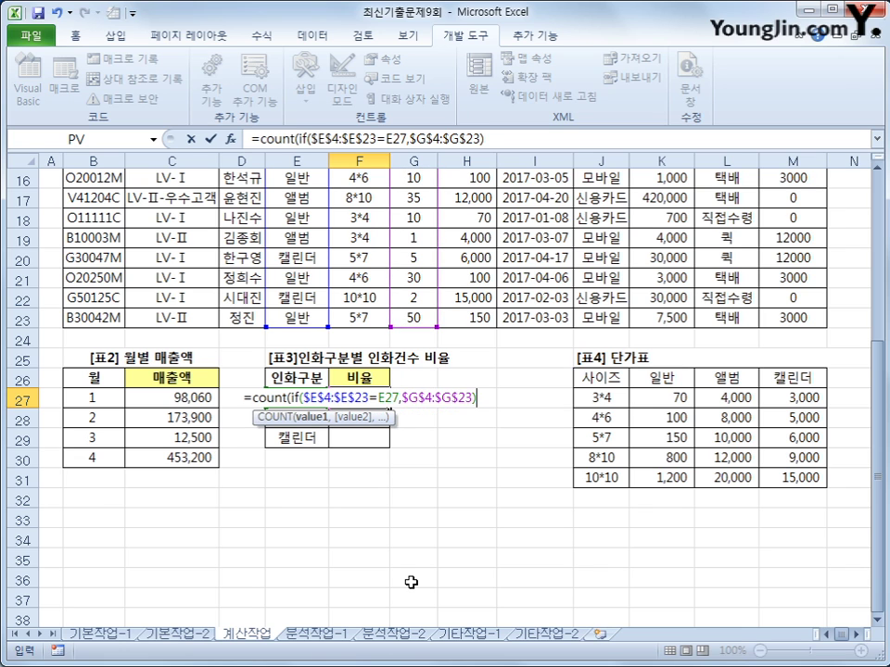
Step: Close the COUNT function in F27 and divide it by a newly started COUNTA function
{"action": "type", "text": ")/"}
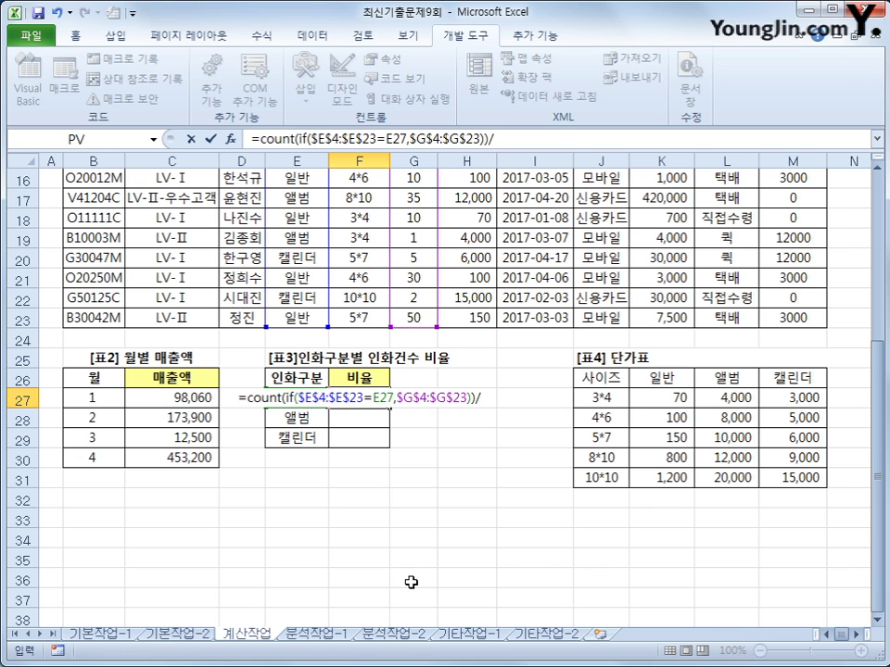
{"action": "type", "text": "coumnt"}
{"action": "key", "text": "BackSpace"}
{"action": "key", "text": "BackSpace"}
{"action": "key", "text": "BackSpace"}
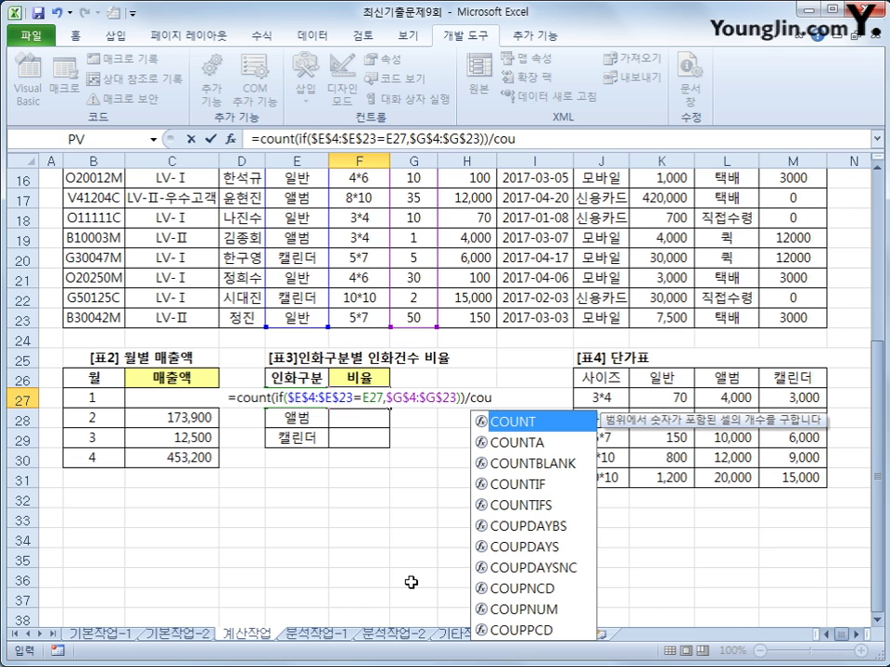
{"action": "key", "text": "Down"}
{"action": "key", "text": "Tab"}
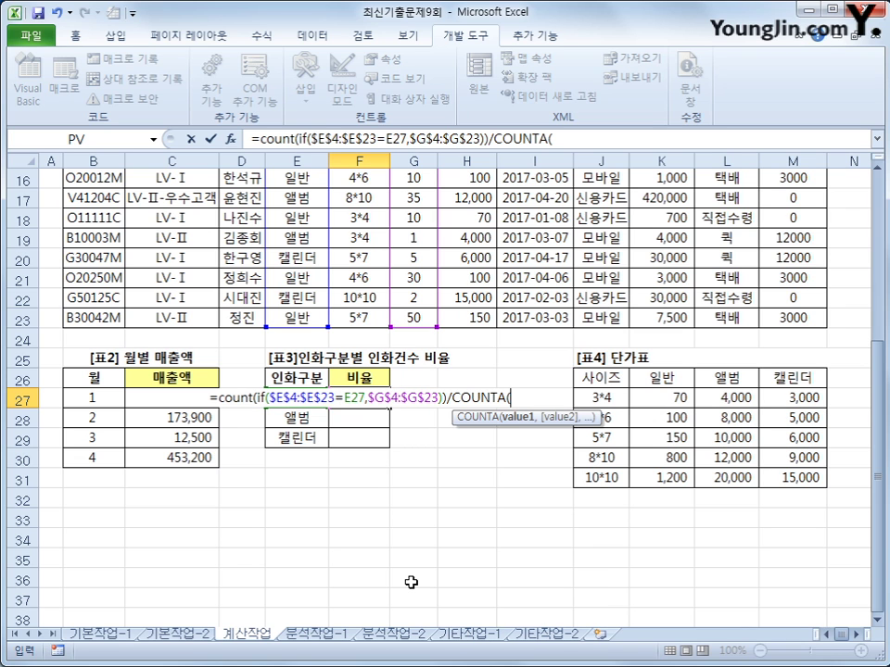
Step: Give COUNTA the 인화구분 data of 표1 as the absolute range $E$4:$E$23
{"action": "scroll", "coordinate": [411, 582], "scroll_direction": "up", "scroll_amount": 5}
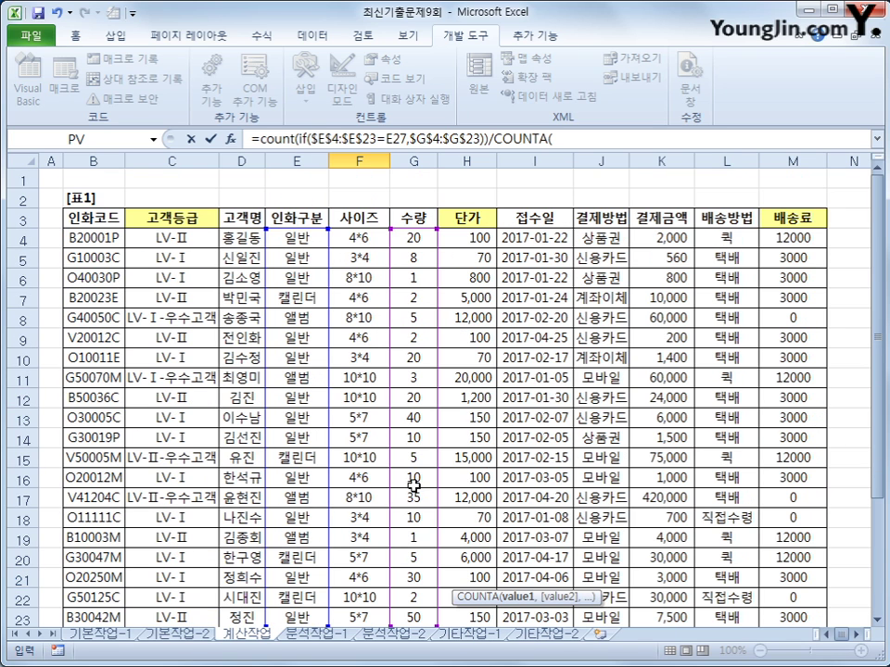
{"action": "left_click_drag", "start_coordinate": [293, 238], "coordinate": [312, 564]}
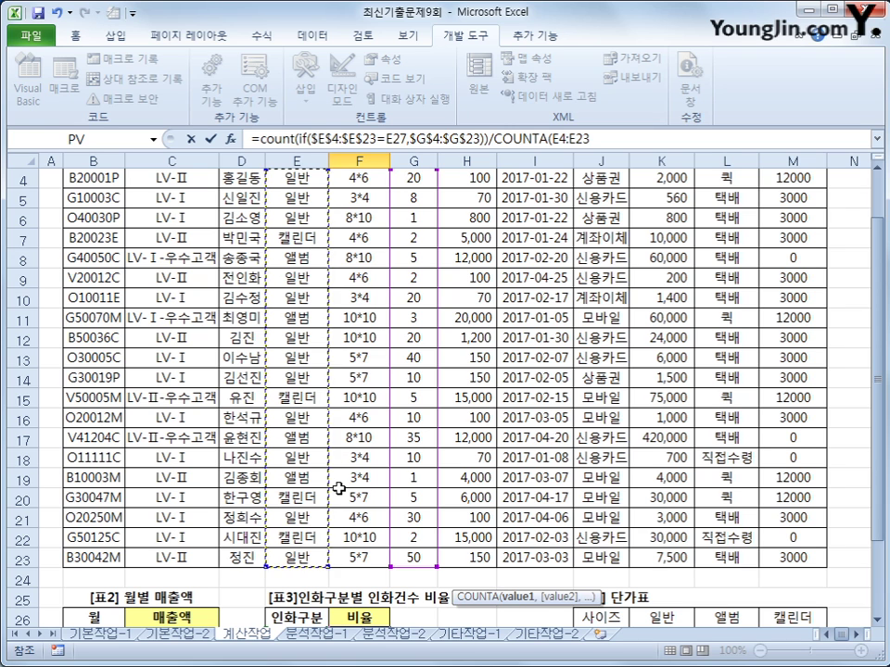
{"action": "scroll", "coordinate": [340, 488], "scroll_direction": "up", "scroll_amount": 1}
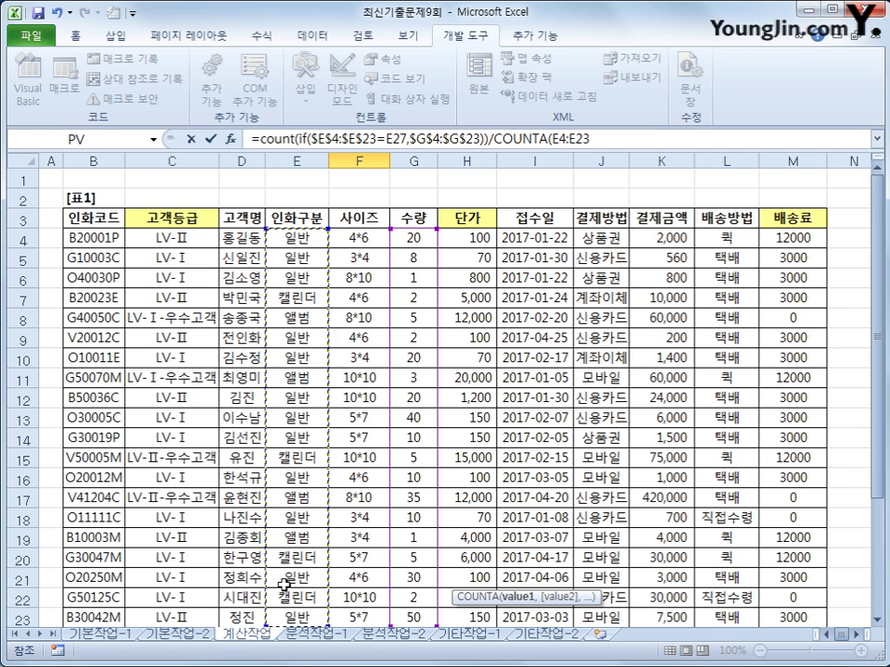
{"action": "scroll", "coordinate": [305, 489], "scroll_direction": "down", "scroll_amount": 2}
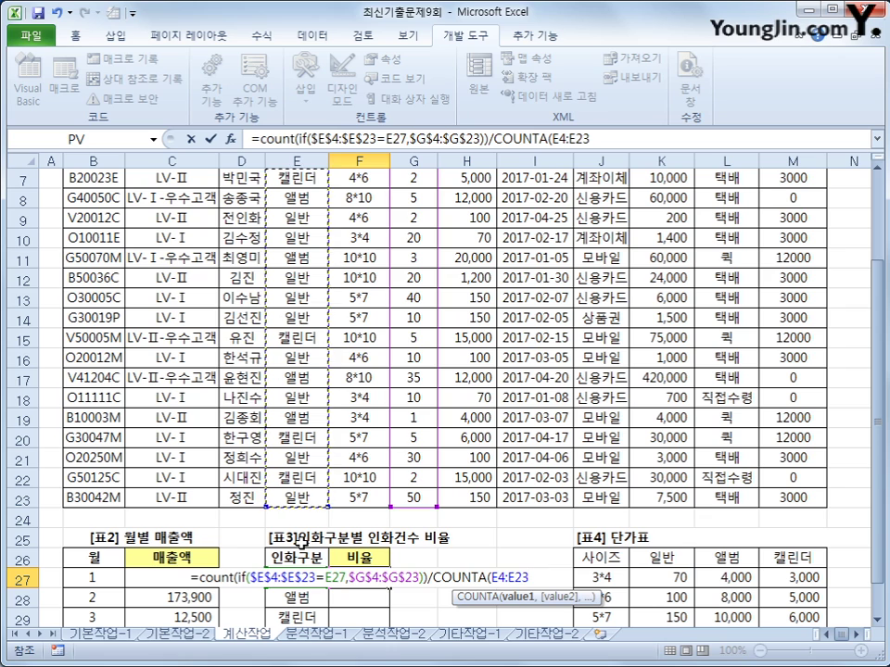
{"action": "key", "text": "F4"}
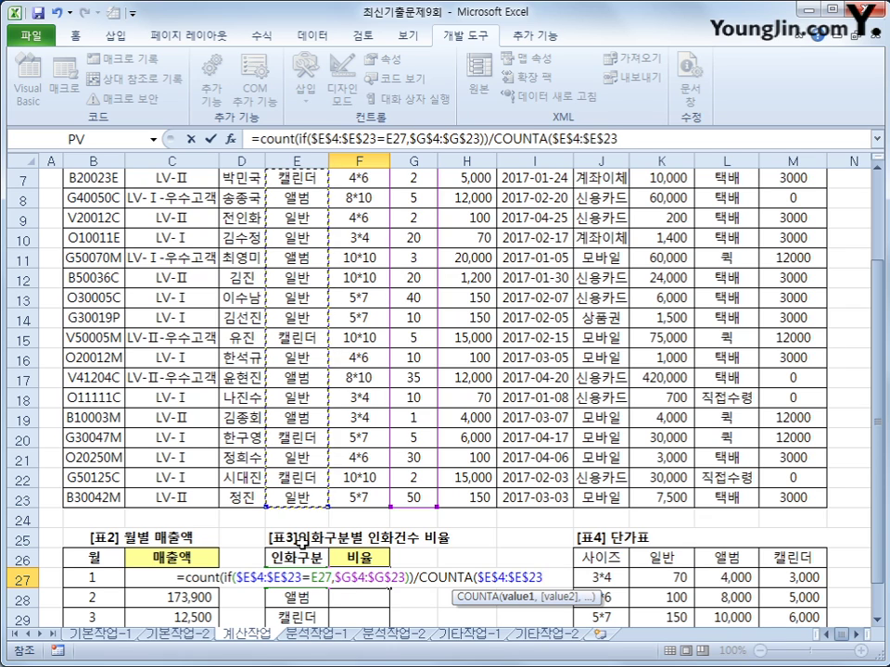
Step: Close COUNTA, enter F27 as an array formula and fill it down the 비율 column
{"action": "type", "text": ")"}
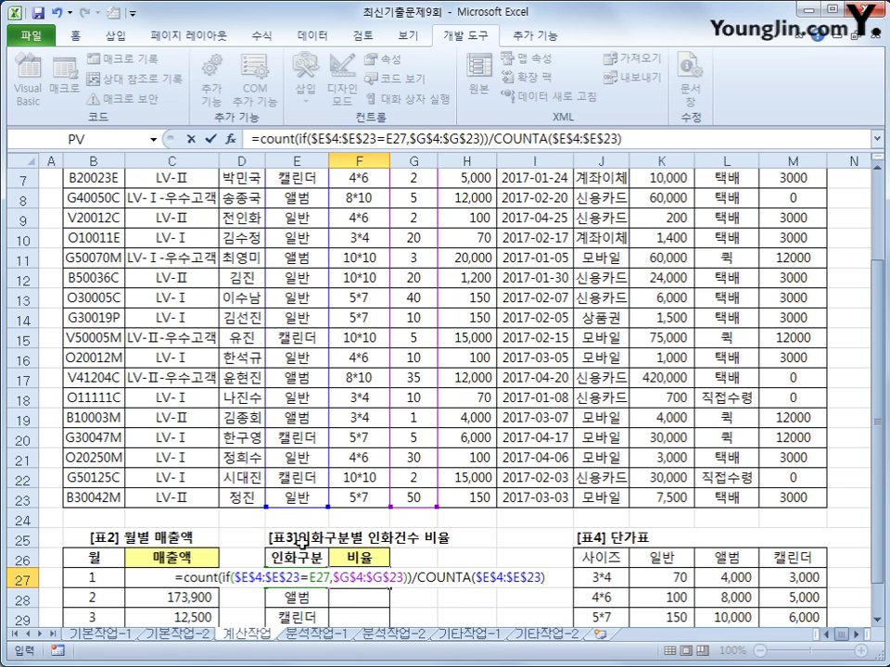
{"action": "key", "text": "ctrl+shift+Return"}
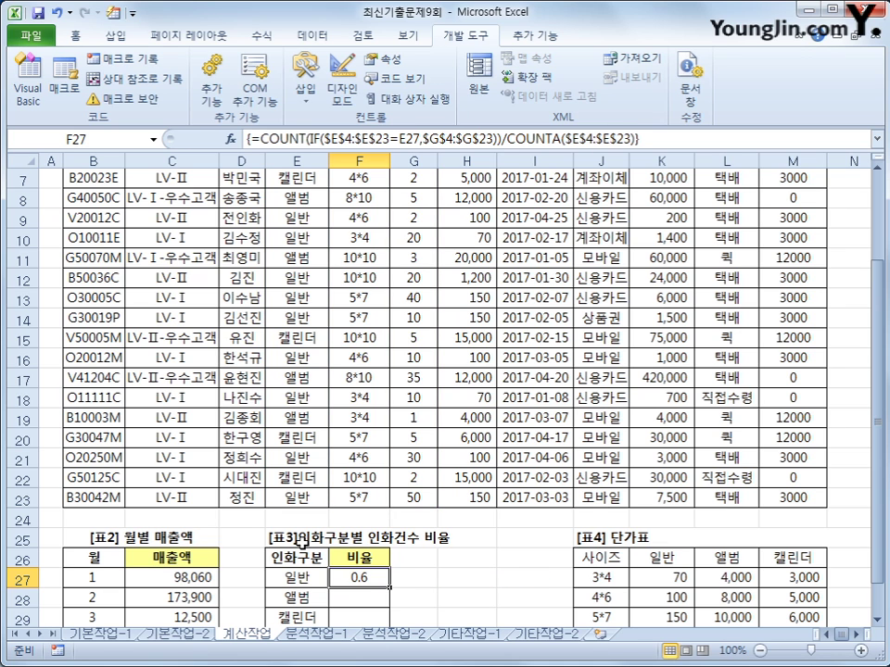
{"action": "mouse_move", "coordinate": [389, 587]}
{"action": "left_mouse_down"}
{"action": "mouse_move", "coordinate": [387, 623]}
{"action": "mouse_move", "coordinate": [381, 577]}
{"action": "left_mouse_up"}
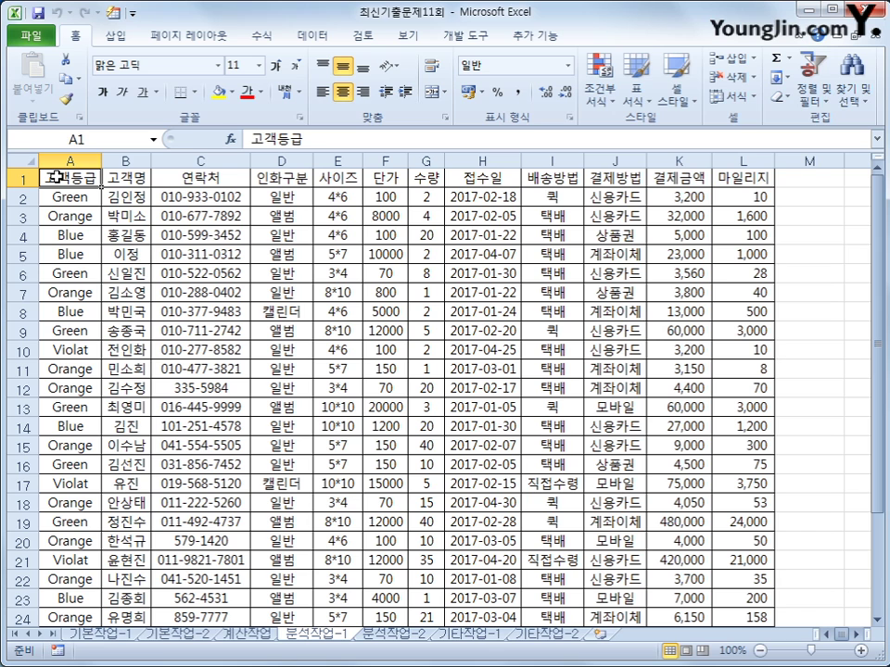
Step: Create a pivot table from '분석작업-1'!$A$1:$L$31 in the existing worksheet at cell N4
{"action": "left_click", "coordinate": [124, 39]}
{"action": "left_click", "coordinate": [30, 67]}
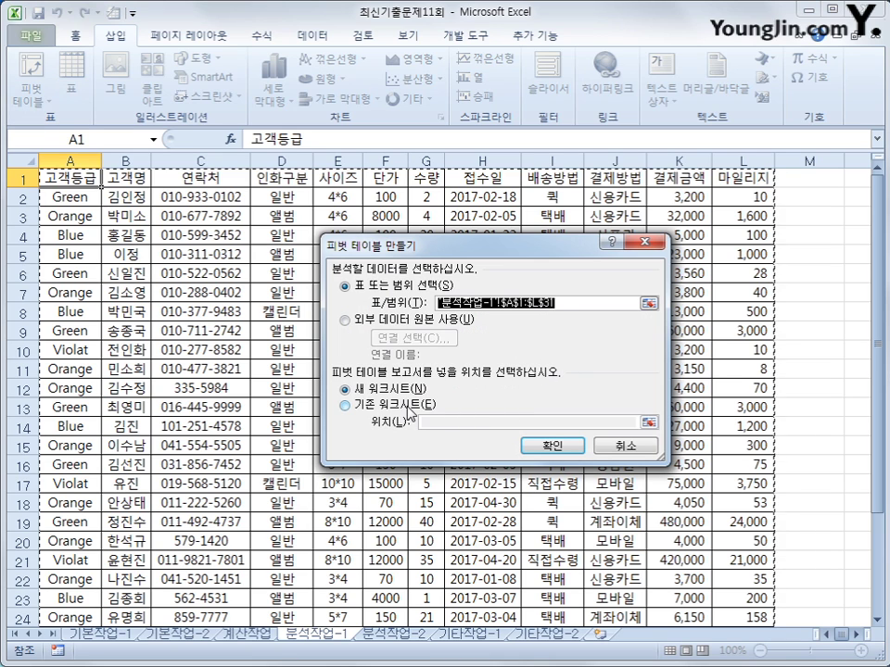
{"action": "left_click", "coordinate": [408, 406]}
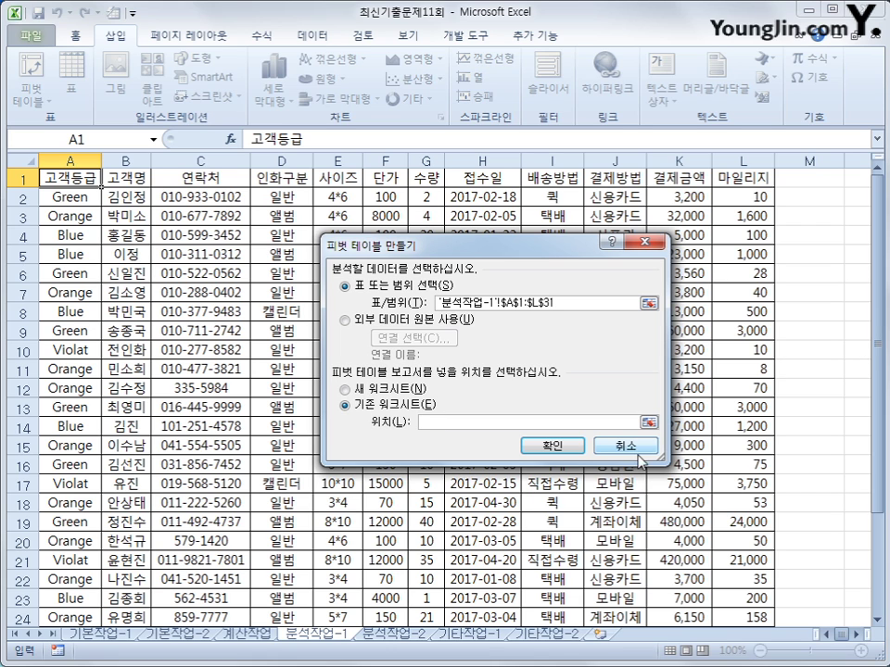
{"action": "left_click", "coordinate": [863, 634]}
{"action": "left_click", "coordinate": [863, 634]}
{"action": "left_click", "coordinate": [768, 236]}
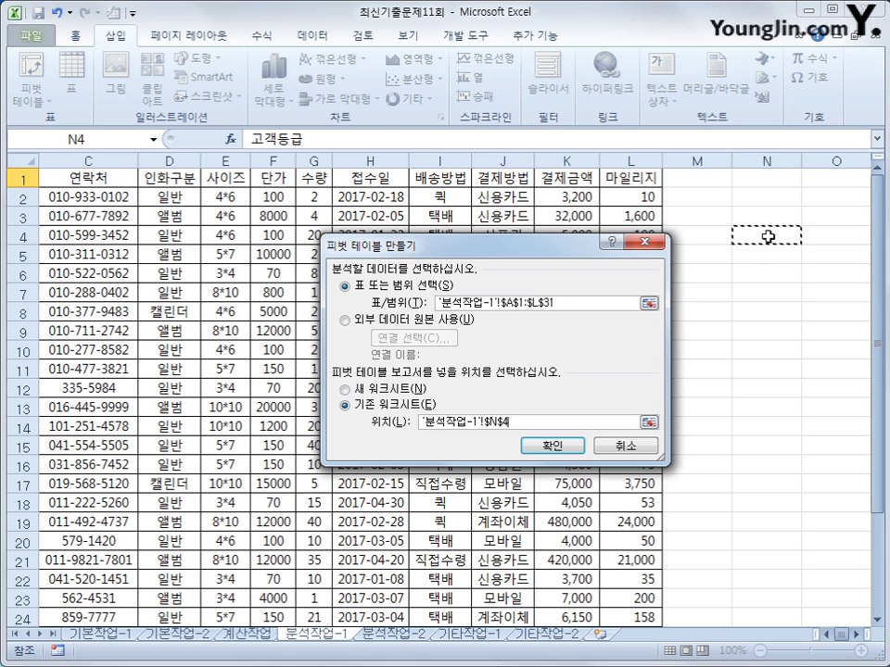
{"action": "left_click", "coordinate": [574, 454]}
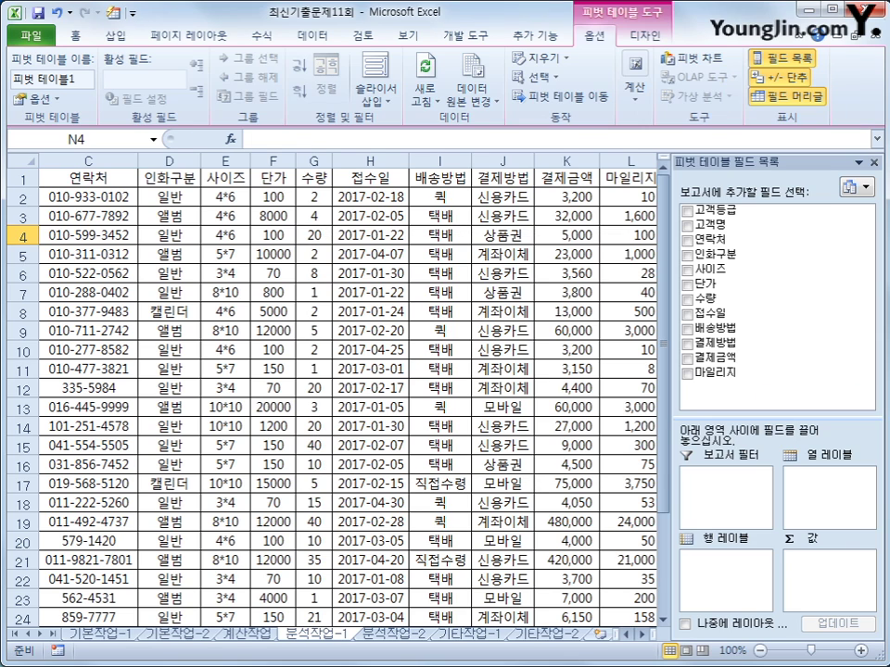
Step: Lay out the pivot table with 고객등급 as report filter, 인화구분 as rows, 사이즈 as columns and 결제금액 as values
{"action": "left_click", "coordinate": [641, 636]}
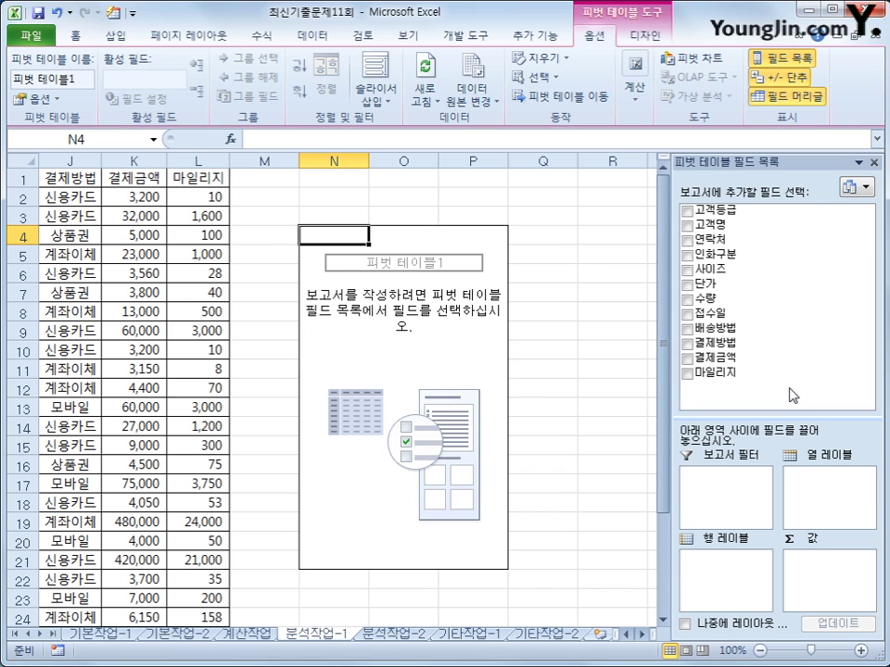
{"action": "left_click_drag", "start_coordinate": [697, 211], "coordinate": [724, 475]}
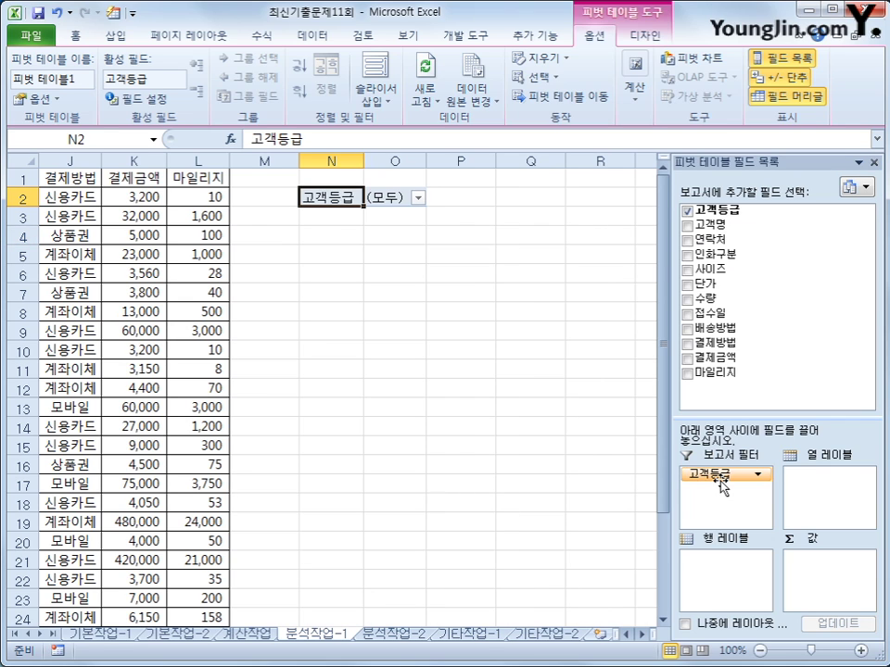
{"action": "left_click_drag", "start_coordinate": [712, 253], "coordinate": [741, 586]}
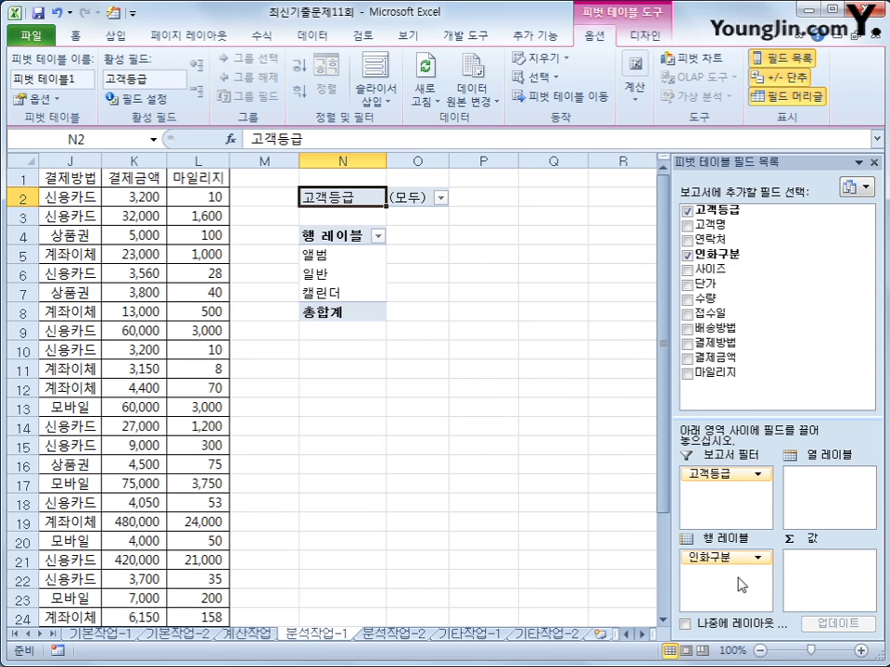
{"action": "left_click_drag", "start_coordinate": [712, 270], "coordinate": [832, 489]}
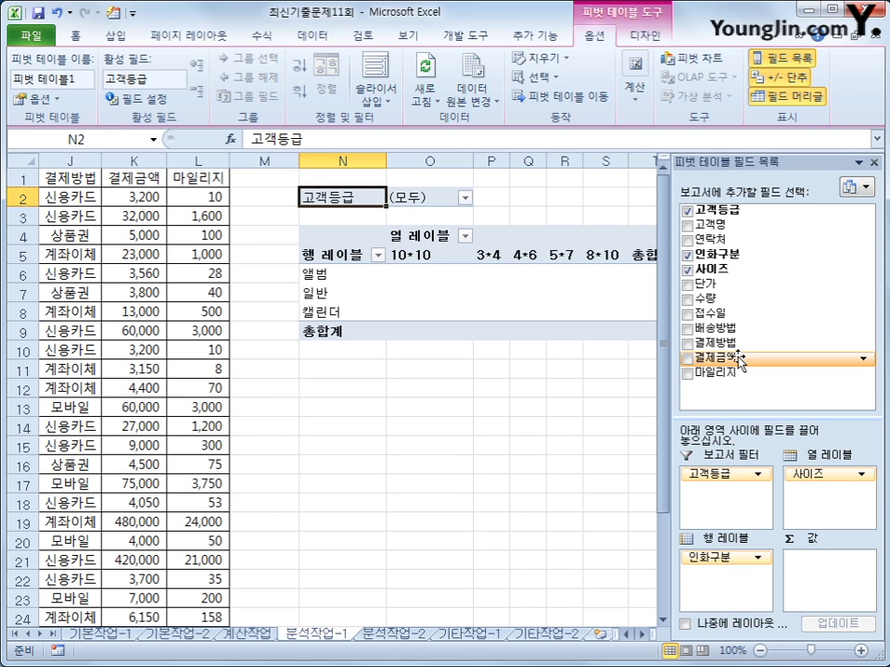
{"action": "left_click_drag", "start_coordinate": [739, 361], "coordinate": [820, 590]}
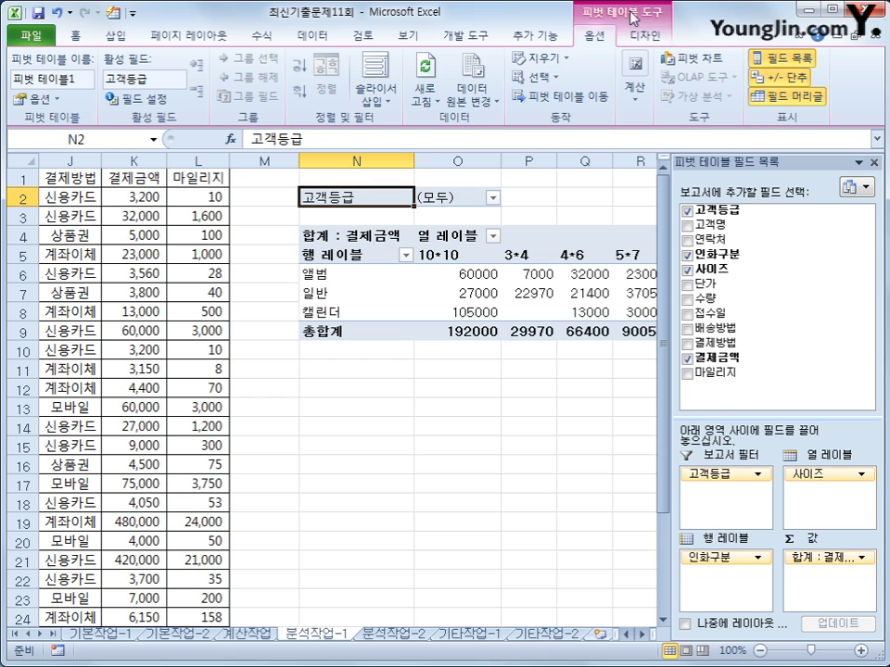
Step: Set the pivot table's report layout to outline form (개요 형식으로 표시)
{"action": "left_click", "coordinate": [642, 38]}
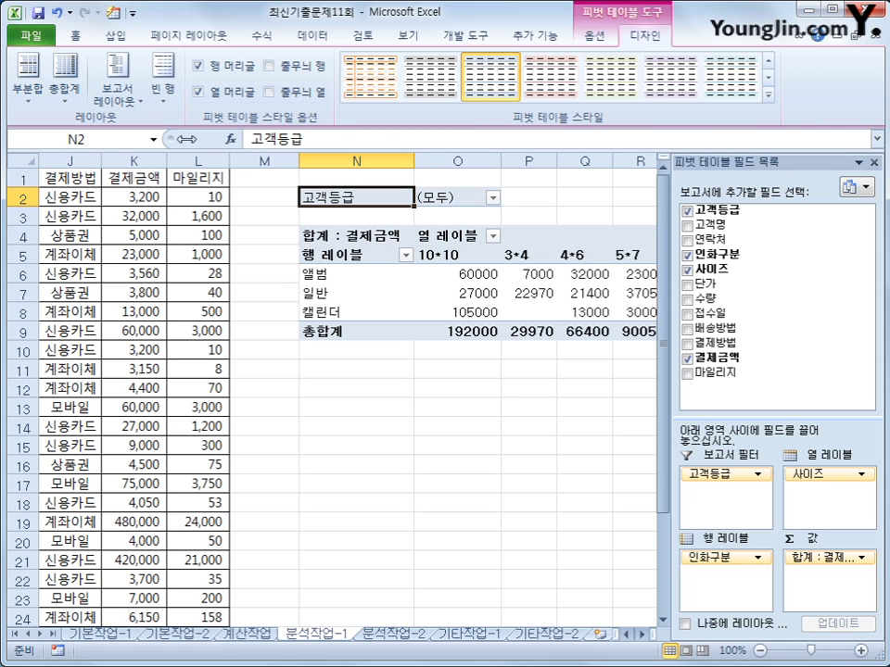
{"action": "left_click", "coordinate": [111, 93]}
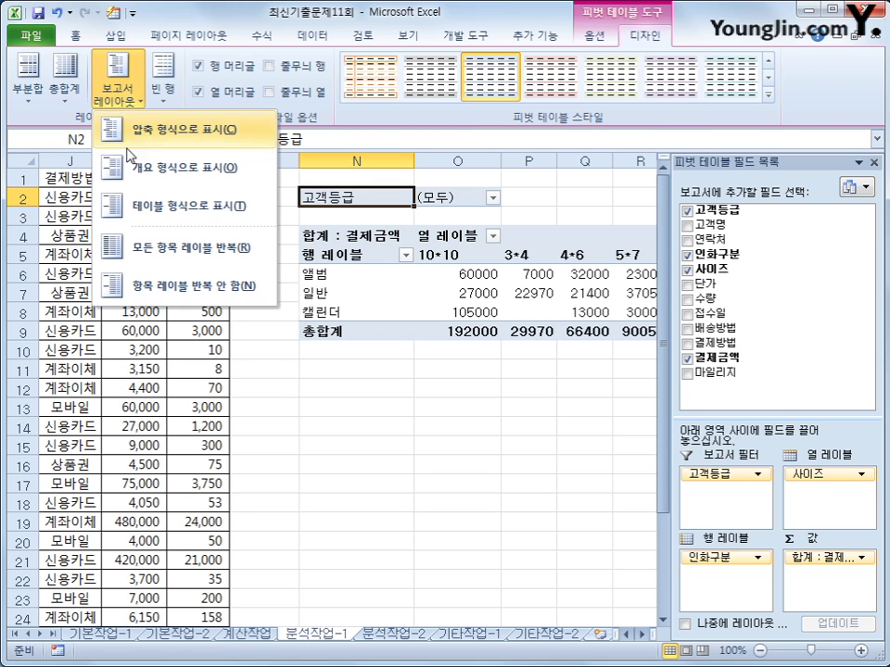
{"action": "left_click", "coordinate": [113, 167]}
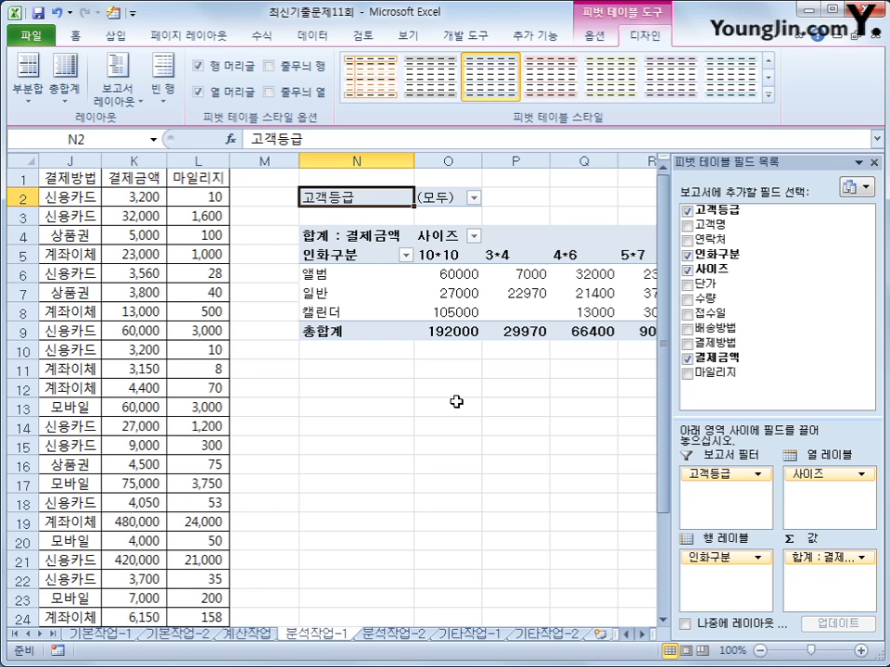
Step: Move the 10*10 item of 사이즈 to the end of the pivot table's column labels
{"action": "left_click", "coordinate": [642, 634]}
{"action": "left_click", "coordinate": [642, 635]}
{"action": "left_click", "coordinate": [642, 635]}
{"action": "left_click", "coordinate": [643, 634]}
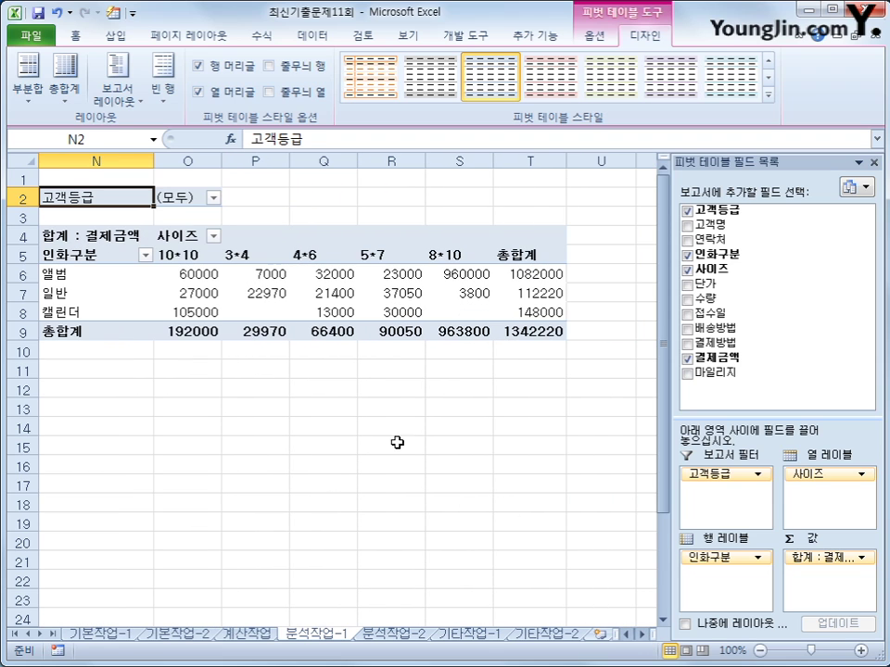
{"action": "left_click", "coordinate": [238, 251]}
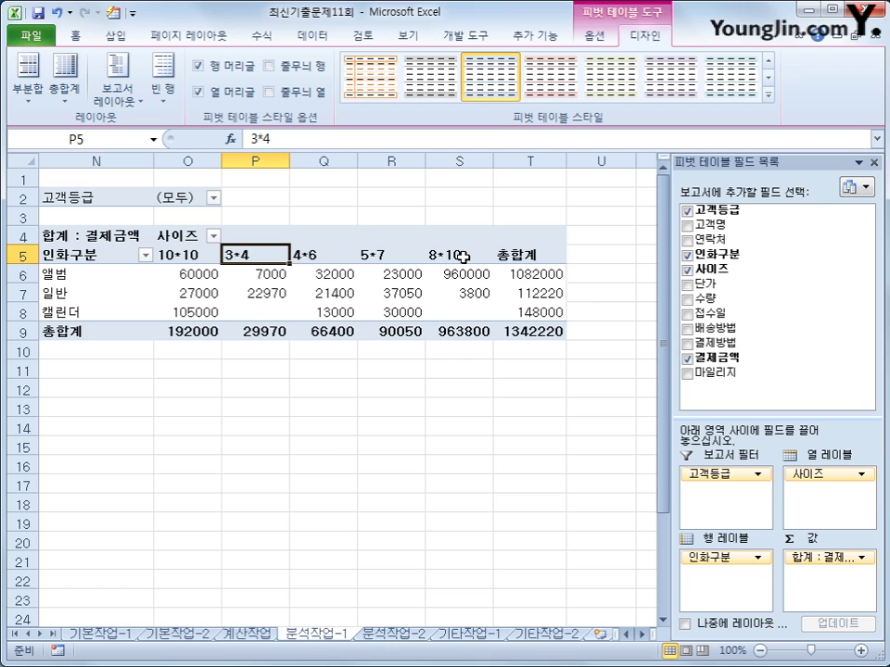
{"action": "left_click", "coordinate": [190, 256]}
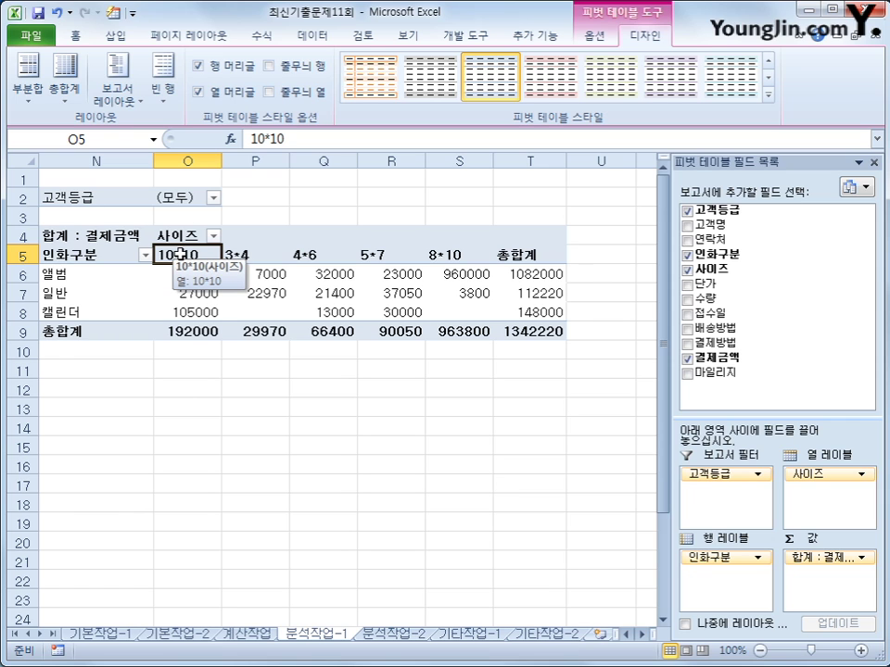
{"action": "right_click", "coordinate": [179, 255]}
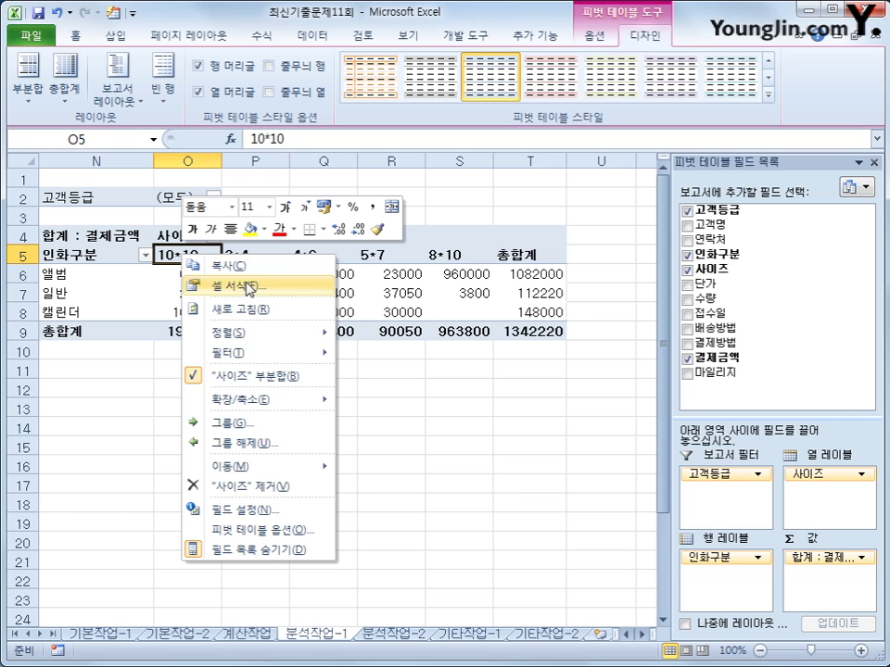
{"action": "mouse_move", "coordinate": [275, 466]}
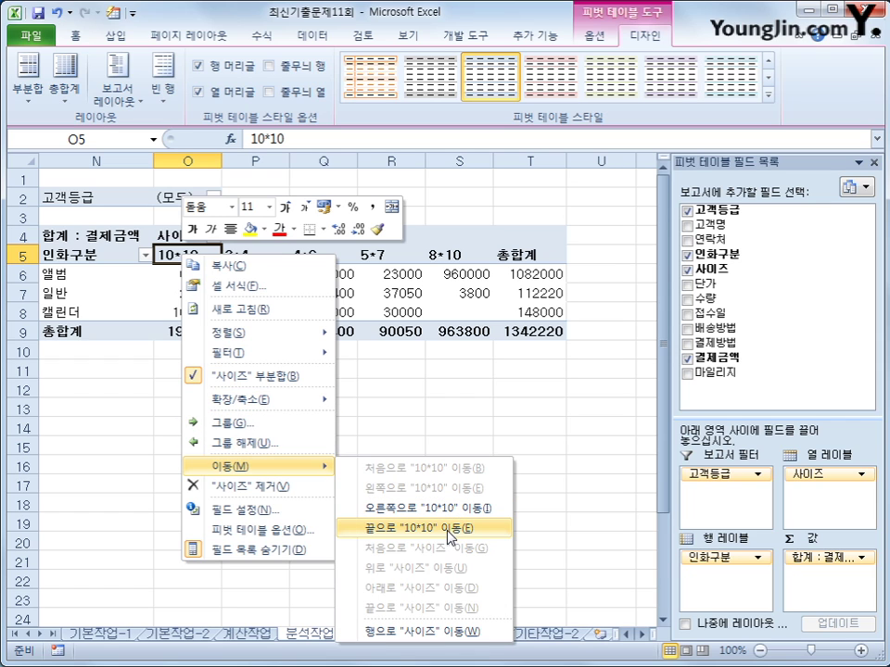
{"action": "left_click", "coordinate": [466, 536]}
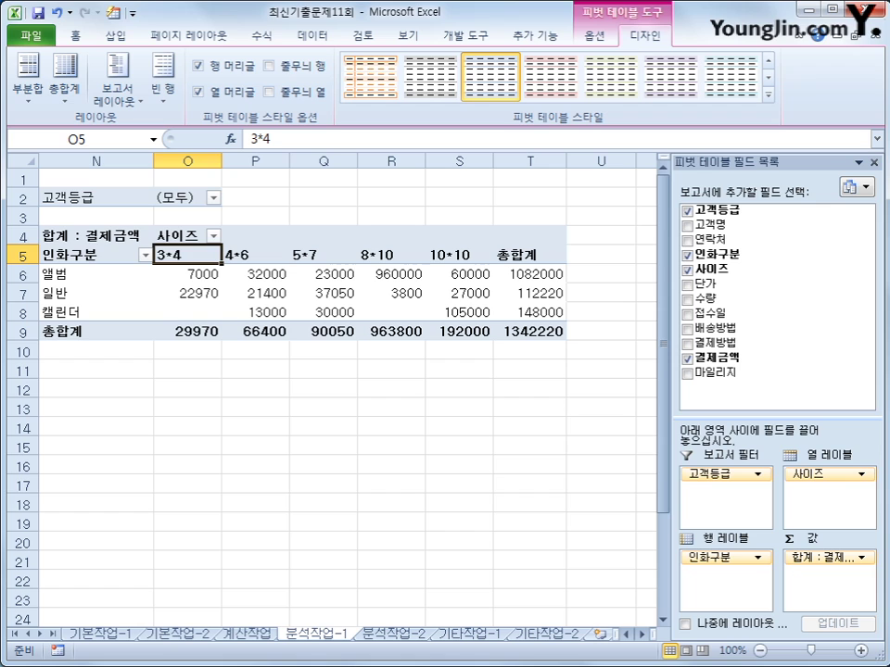
Step: Format the 합계 : 결제금액 value field as 숫자 with the 1000 separator and 0 decimal places
{"action": "left_click", "coordinate": [94, 239]}
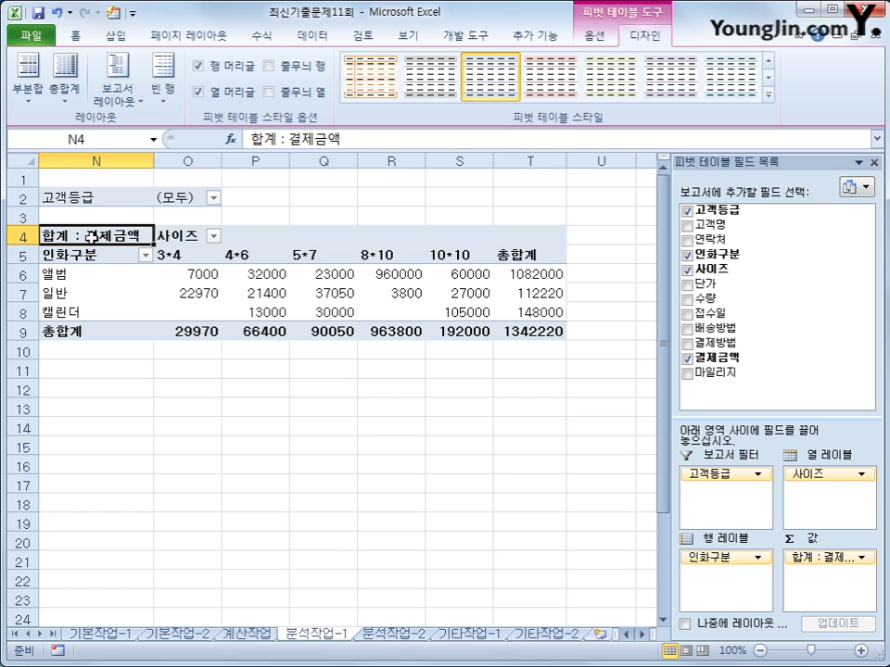
{"action": "right_click", "coordinate": [91, 236]}
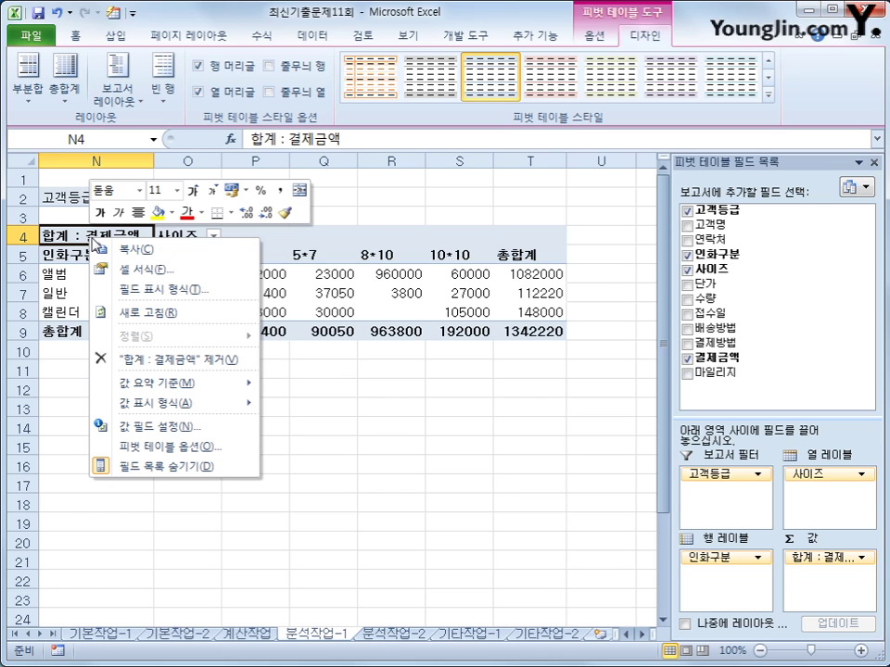
{"action": "left_click", "coordinate": [167, 290]}
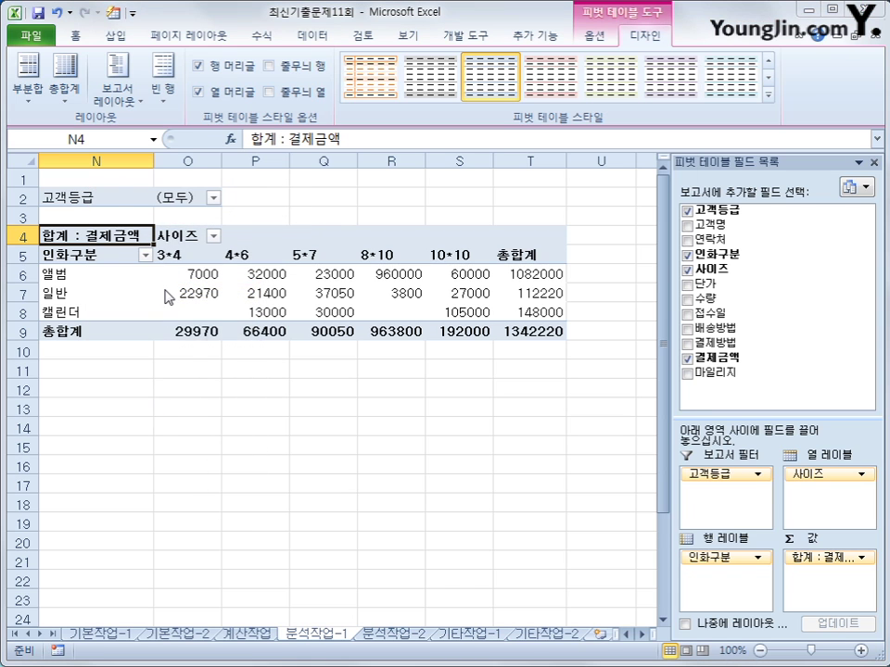
{"action": "left_click", "coordinate": [236, 229]}
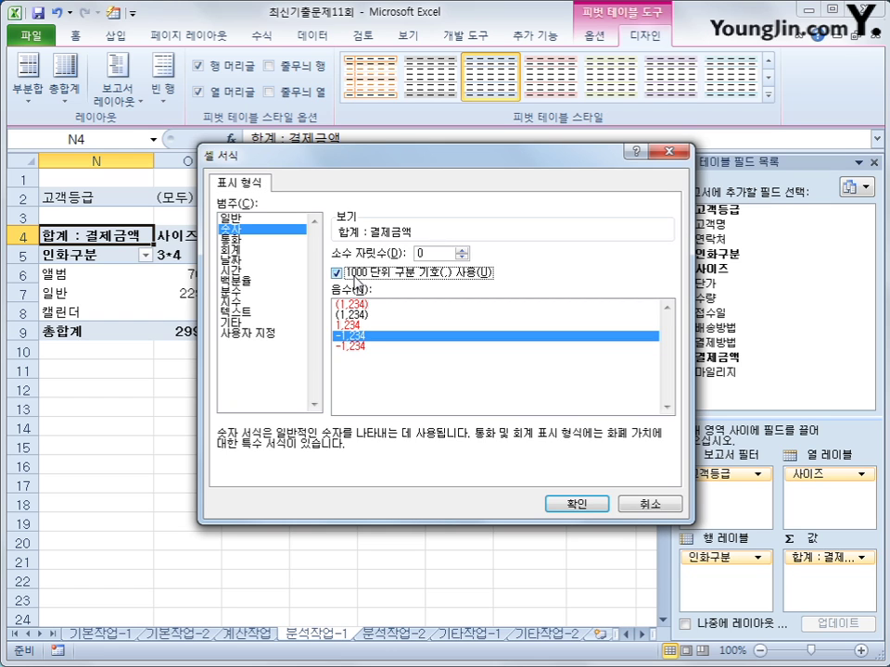
{"action": "left_click", "coordinate": [553, 502]}
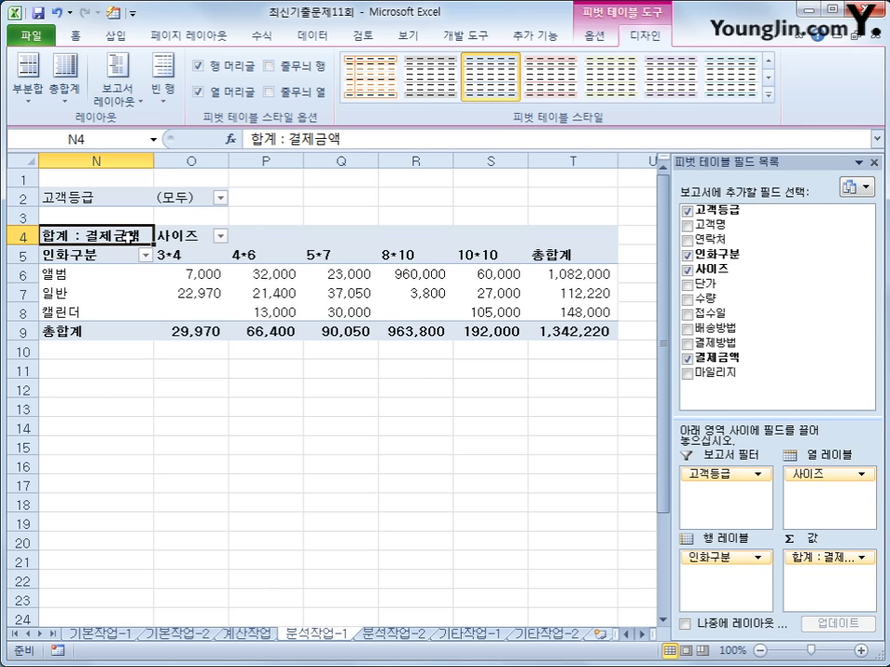
Step: Turn on merging and centring of cells with labels (레이블이 있는 셀 병합 및 가운데 맞춤) in the pivot table options
{"action": "left_click", "coordinate": [596, 42]}
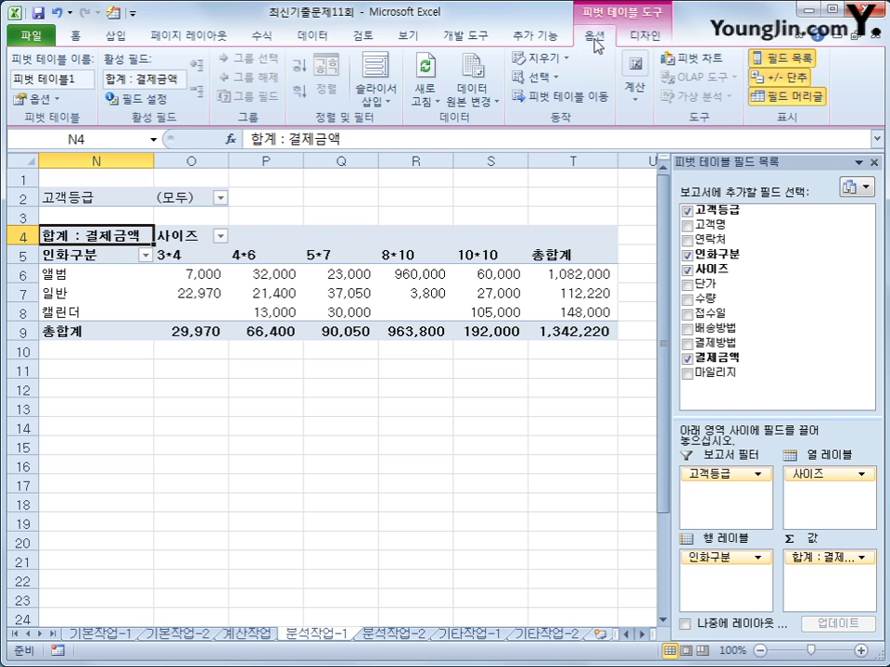
{"action": "left_click", "coordinate": [34, 99]}
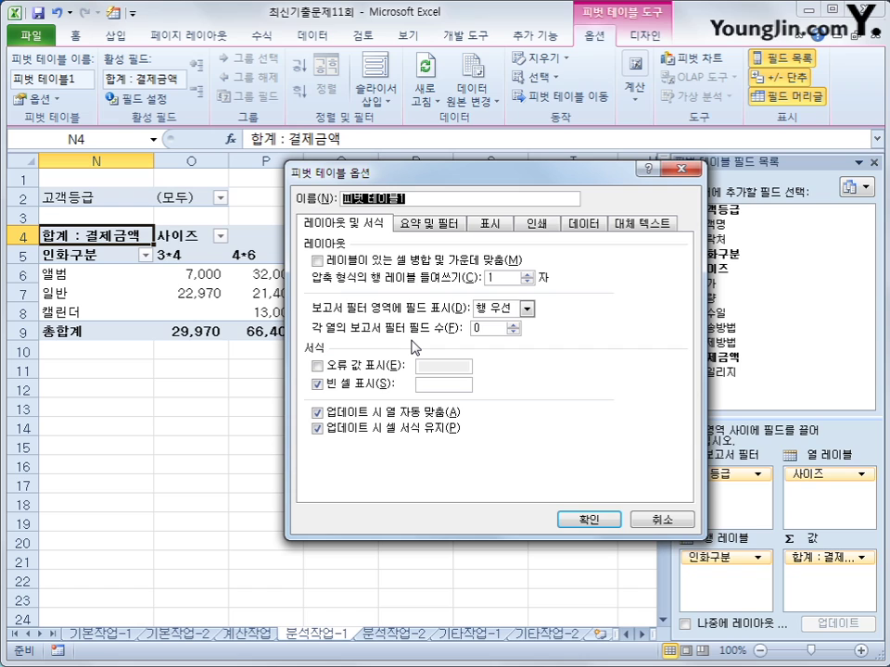
{"action": "left_click", "coordinate": [395, 263]}
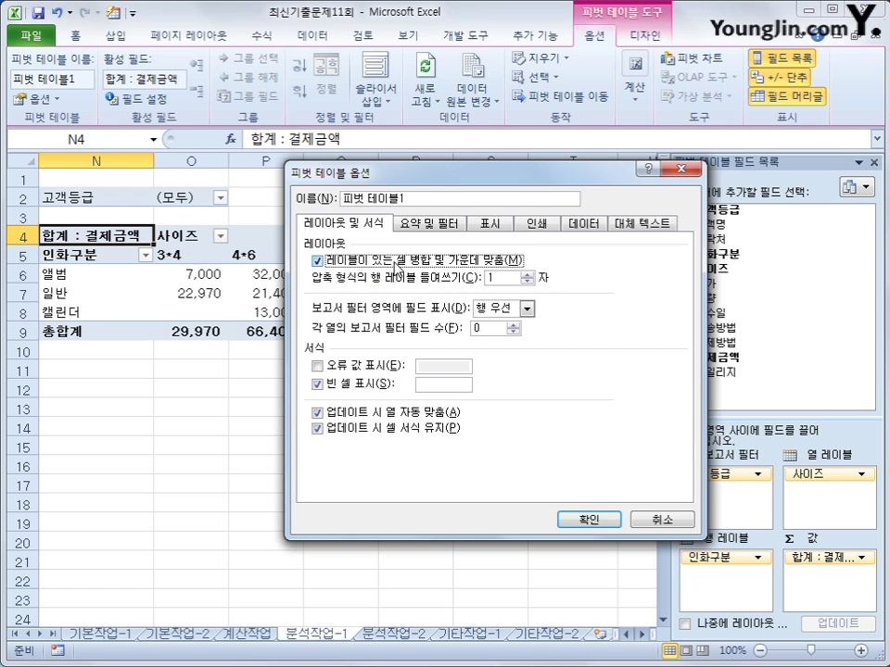
{"action": "left_click", "coordinate": [607, 519]}
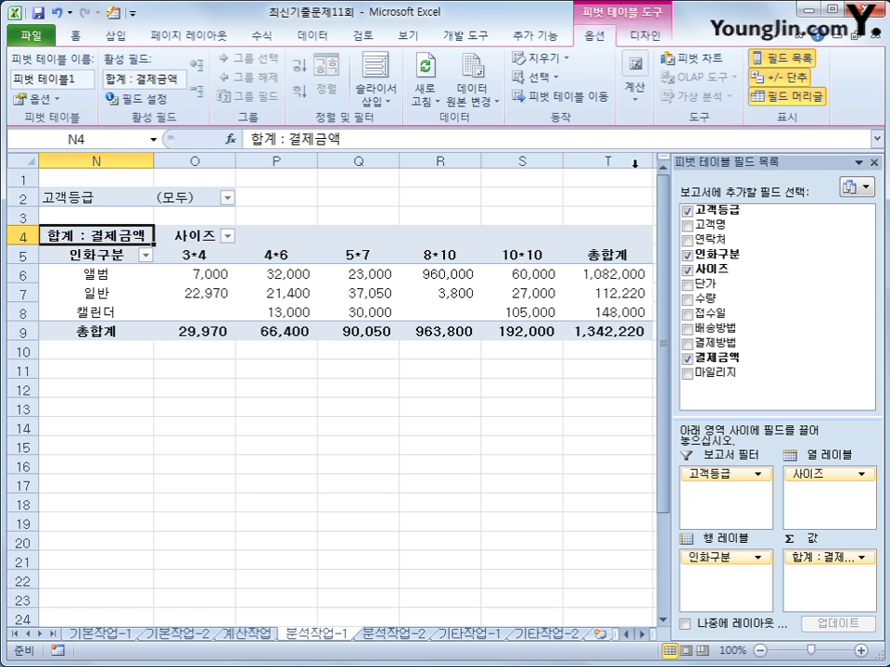
Step: Apply the red pivot table style from the second row of the 보통 group to the 결제금액 pivot table
{"action": "left_click", "coordinate": [640, 35]}
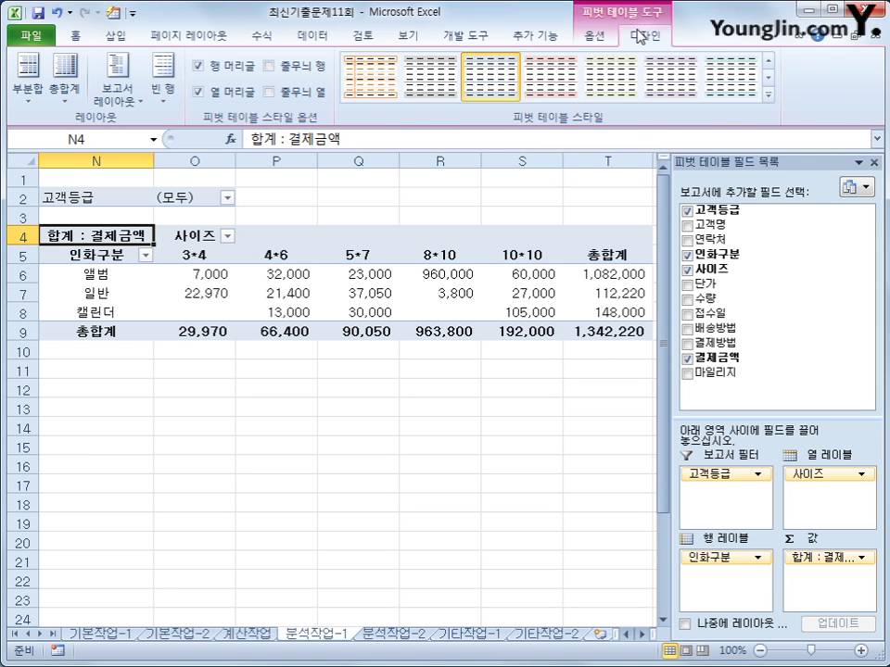
{"action": "left_click", "coordinate": [769, 96]}
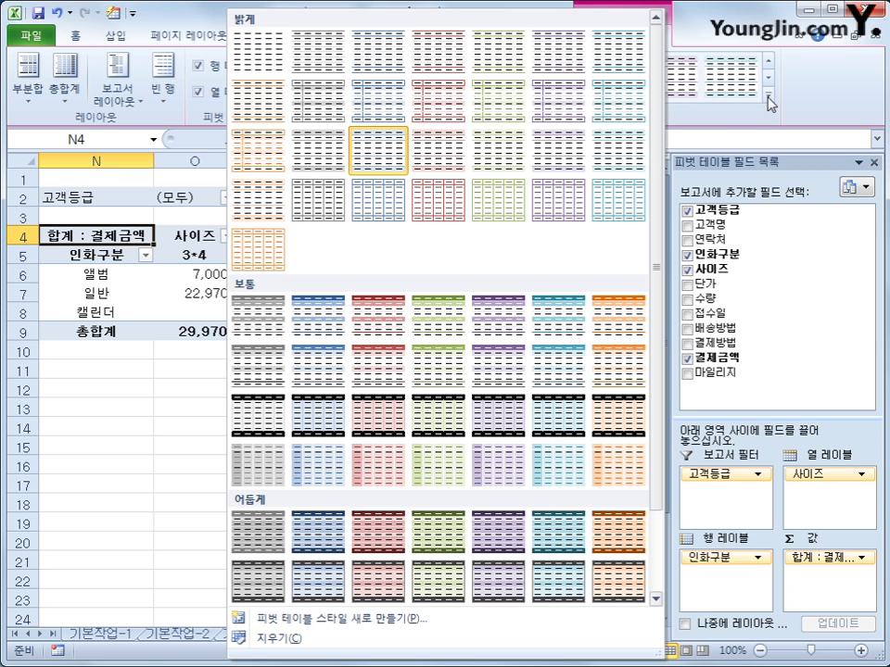
{"action": "left_click", "coordinate": [387, 375]}
{"action": "left_click", "coordinate": [457, 479]}
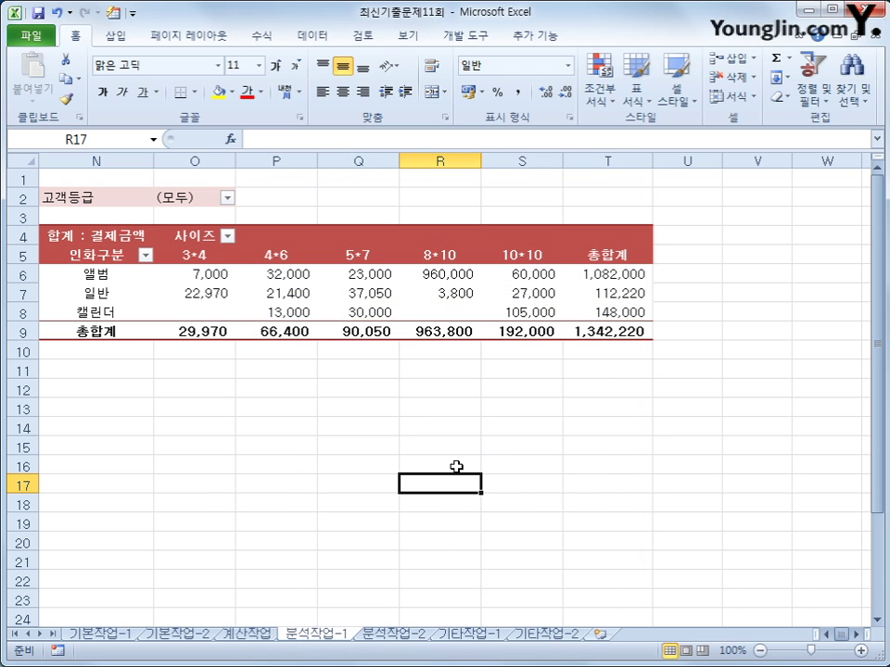
{"action": "left_click", "coordinate": [824, 635]}
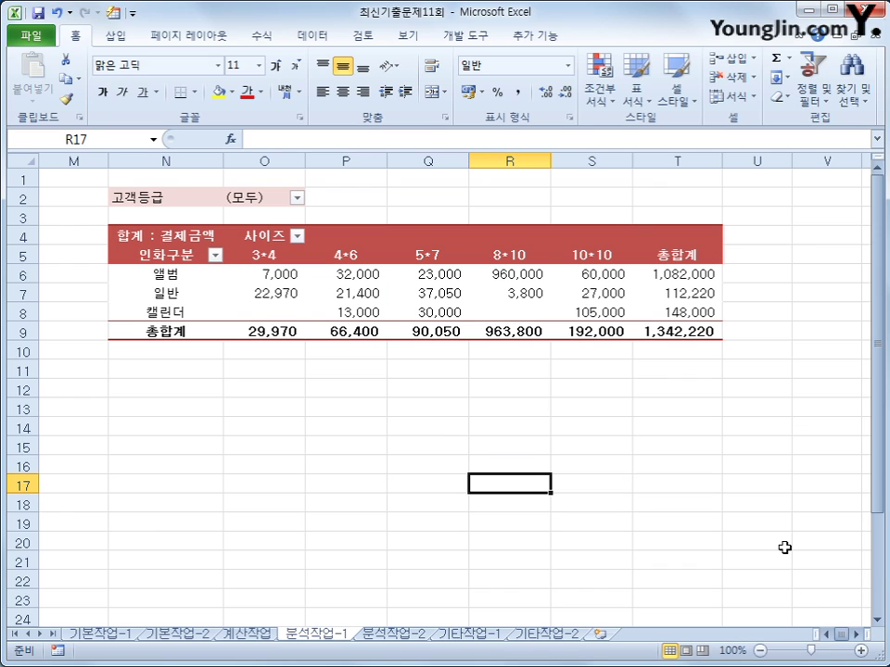
{"action": "left_click", "coordinate": [784, 509]}
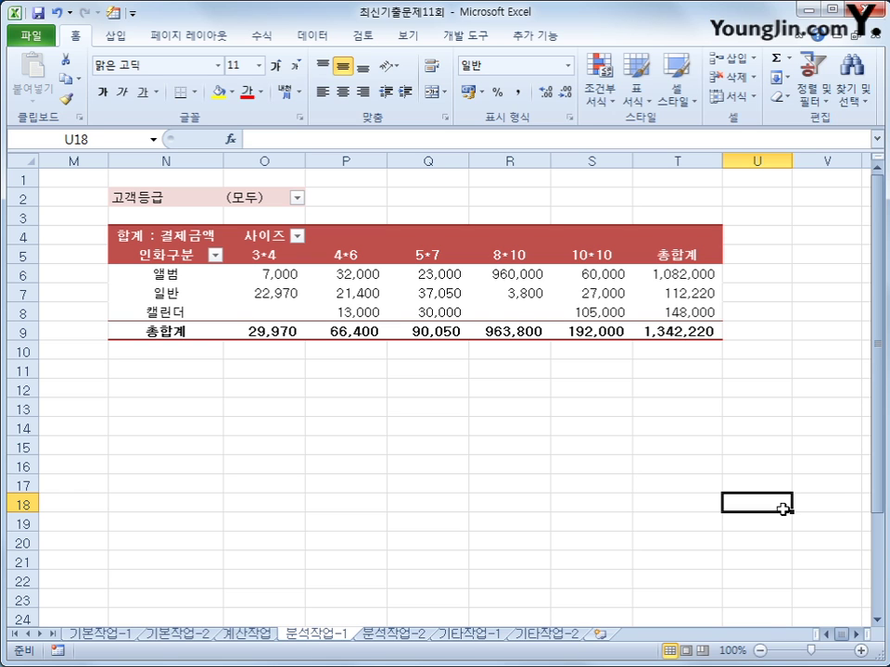
Step: On the 분석작업-2 sheet, start recording a macro named 인화관리 in the current workbook
{"action": "left_click", "coordinate": [393, 634]}
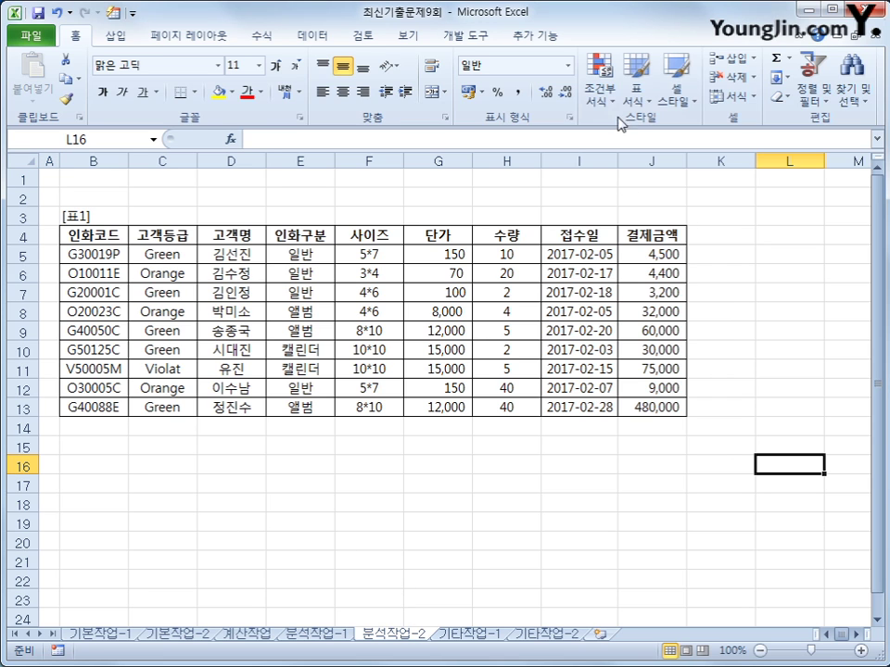
{"action": "left_click", "coordinate": [459, 35]}
{"action": "left_click", "coordinate": [125, 59]}
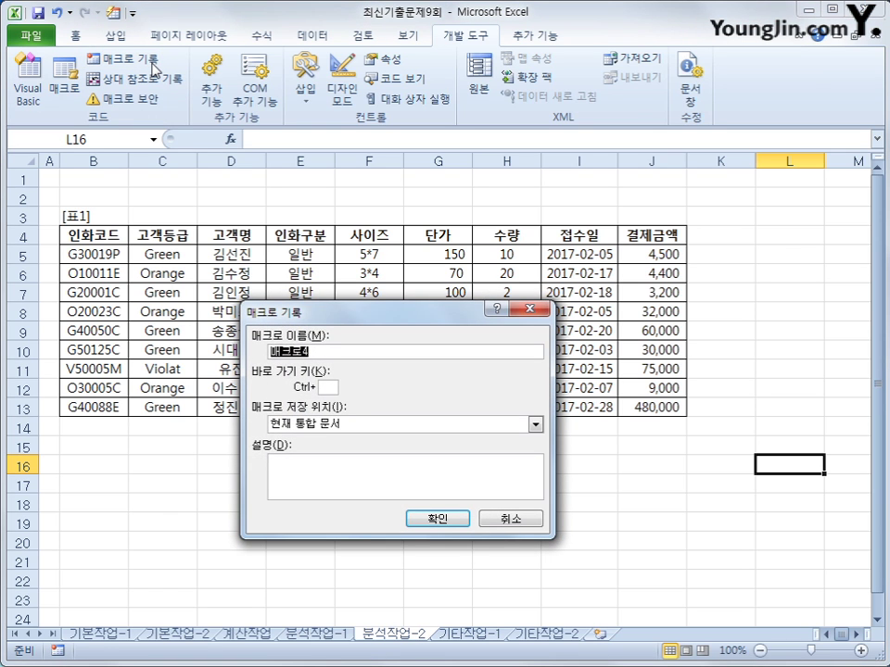
{"action": "type", "text": "인화관리"}
{"action": "key", "text": "Return"}
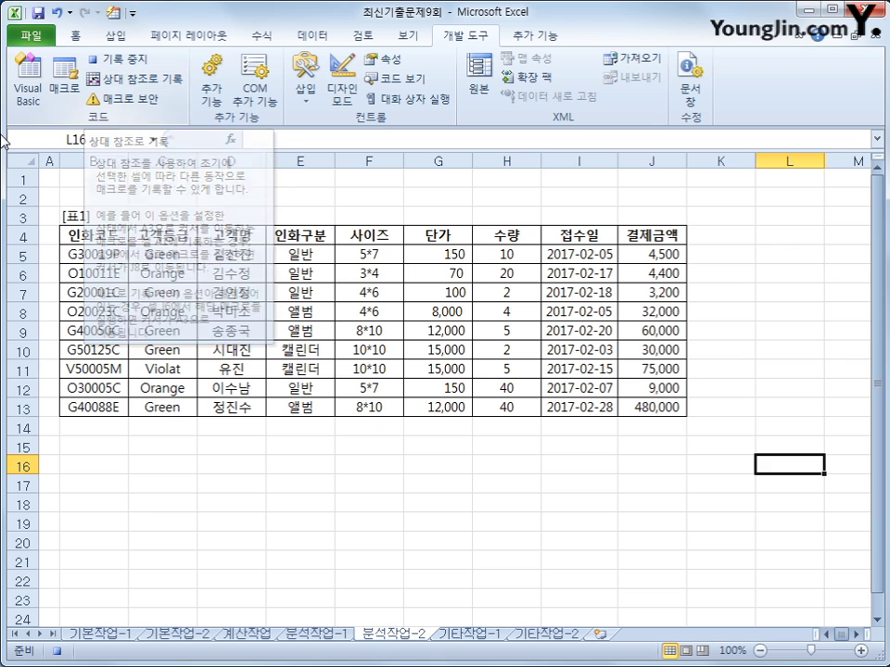
Step: Sort the 표1 table in ascending order by 인화구분
{"action": "left_click", "coordinate": [278, 241]}
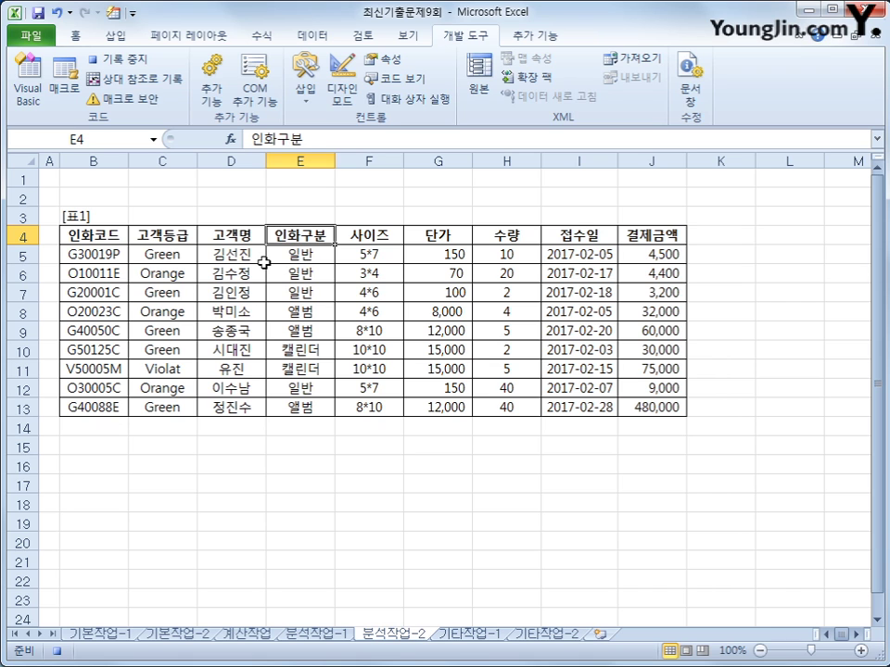
{"action": "left_click", "coordinate": [313, 36]}
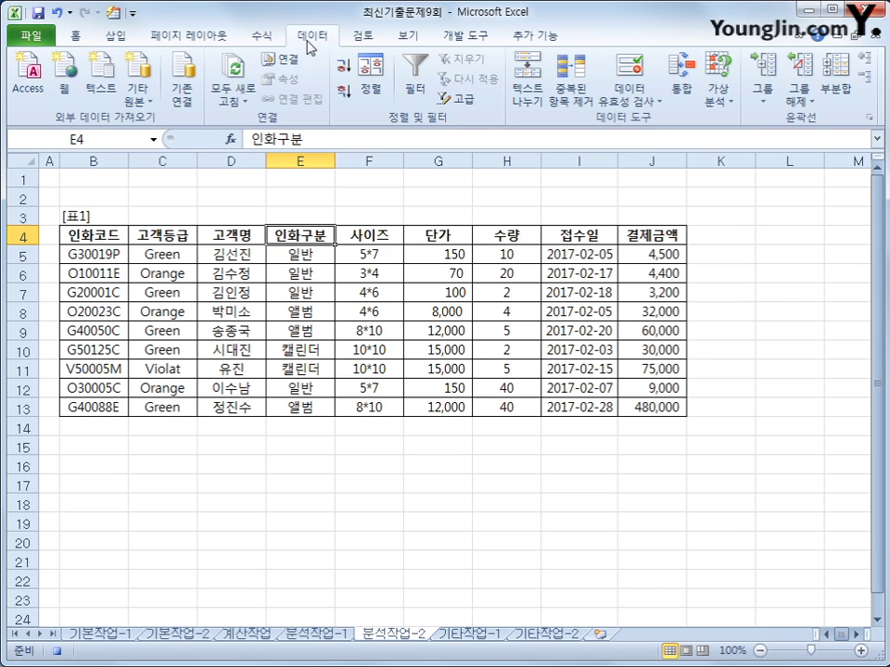
{"action": "left_click", "coordinate": [340, 68]}
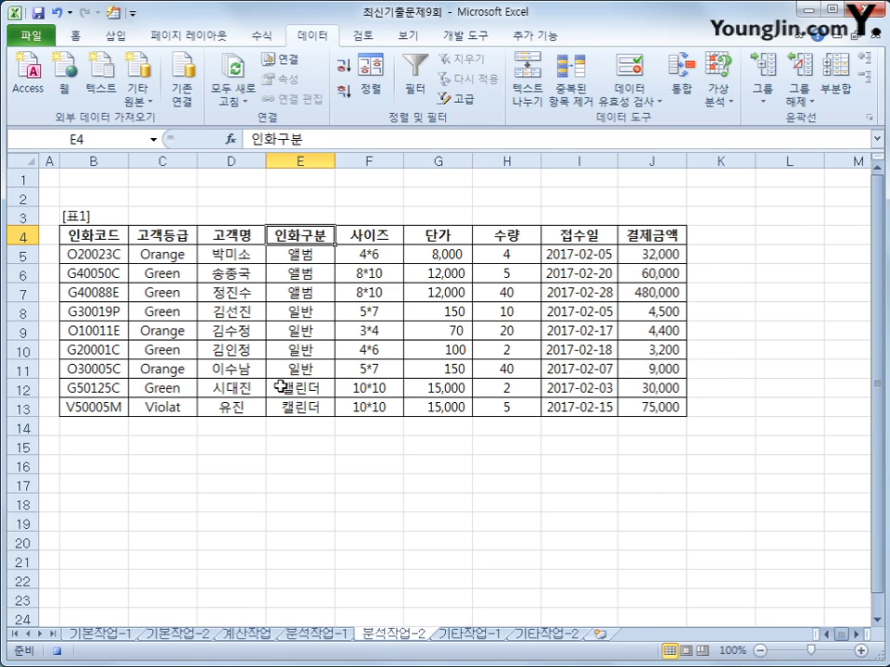
Step: Add 합계 subtotals of 수량 and 결제금액 to 표1 for each 인화구분, and stop the macro recording
{"action": "left_click", "coordinate": [833, 89]}
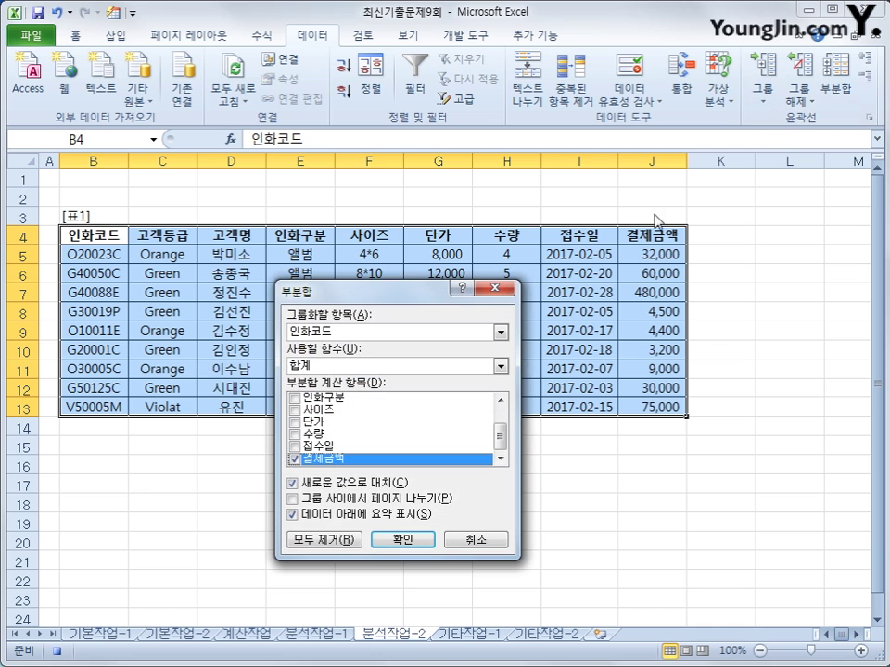
{"action": "left_click_drag", "start_coordinate": [367, 290], "coordinate": [508, 216]}
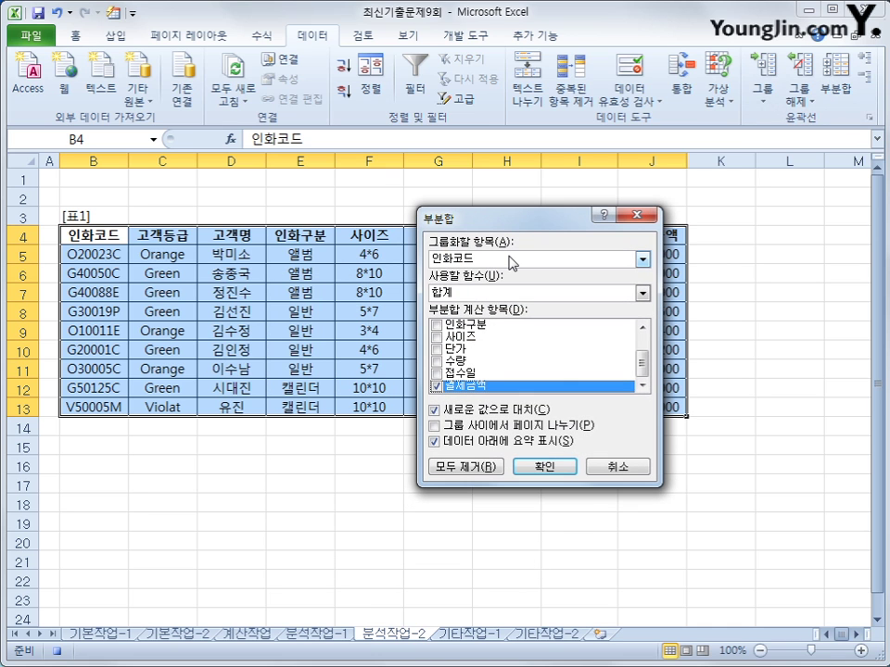
{"action": "left_click", "coordinate": [510, 263]}
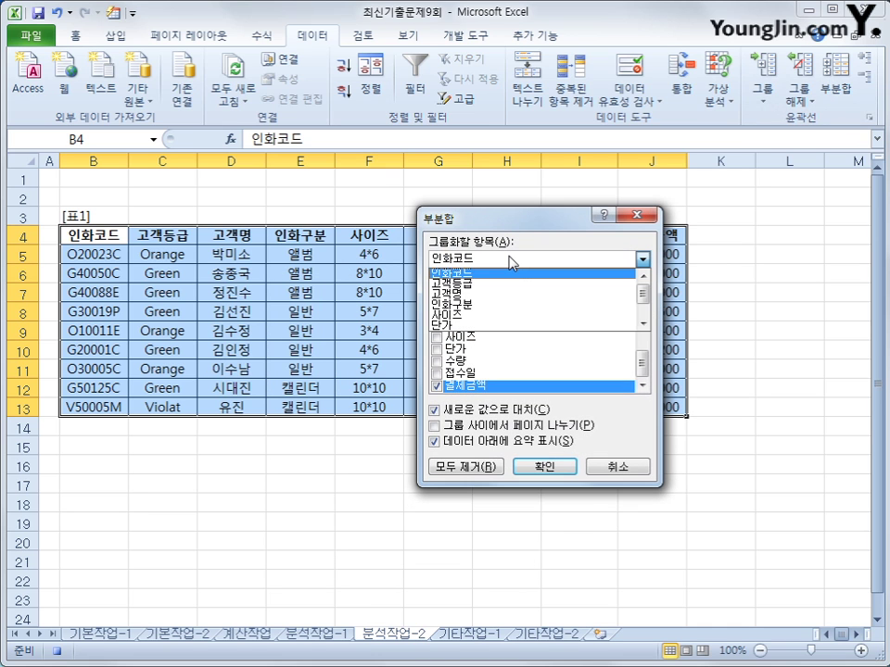
{"action": "left_click", "coordinate": [504, 306]}
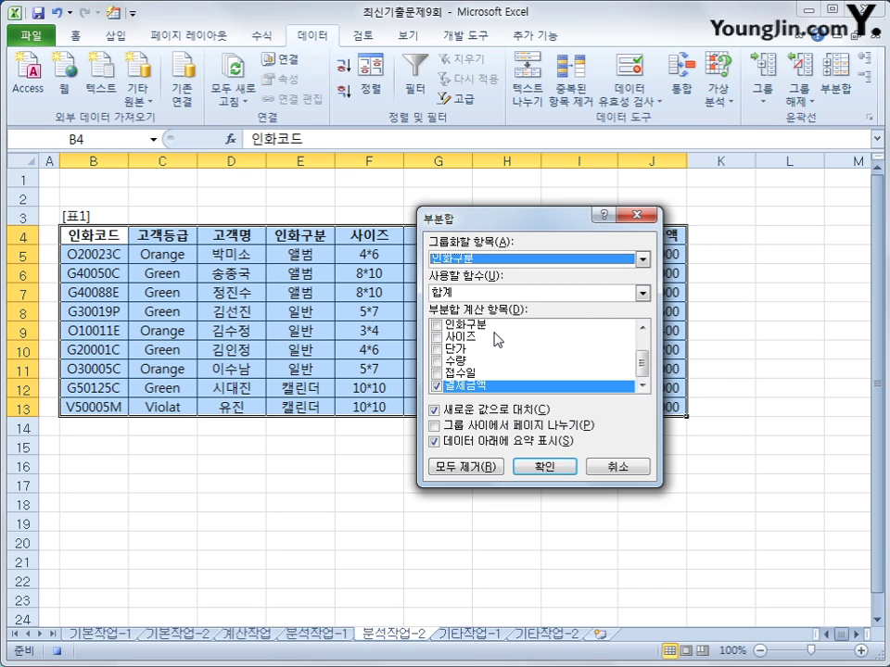
{"action": "left_click", "coordinate": [437, 363]}
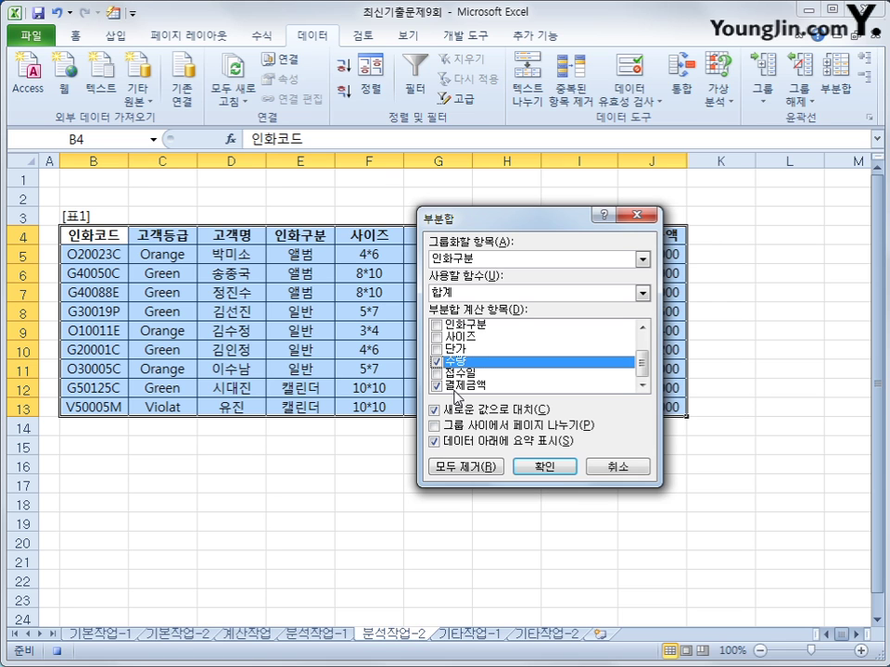
{"action": "left_click", "coordinate": [557, 468]}
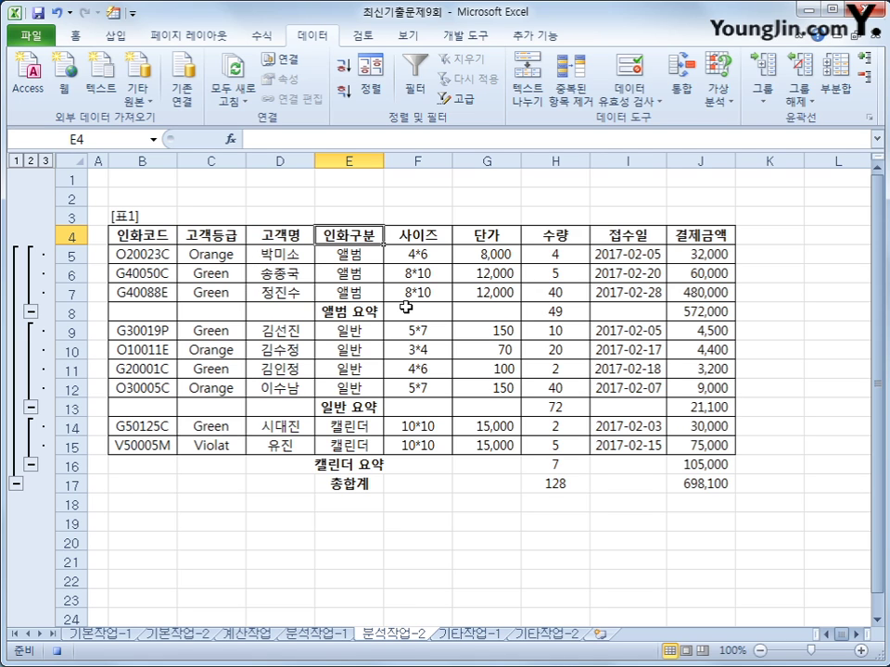
{"action": "scroll", "coordinate": [352, 39], "scroll_direction": "down", "scroll_amount": 3}
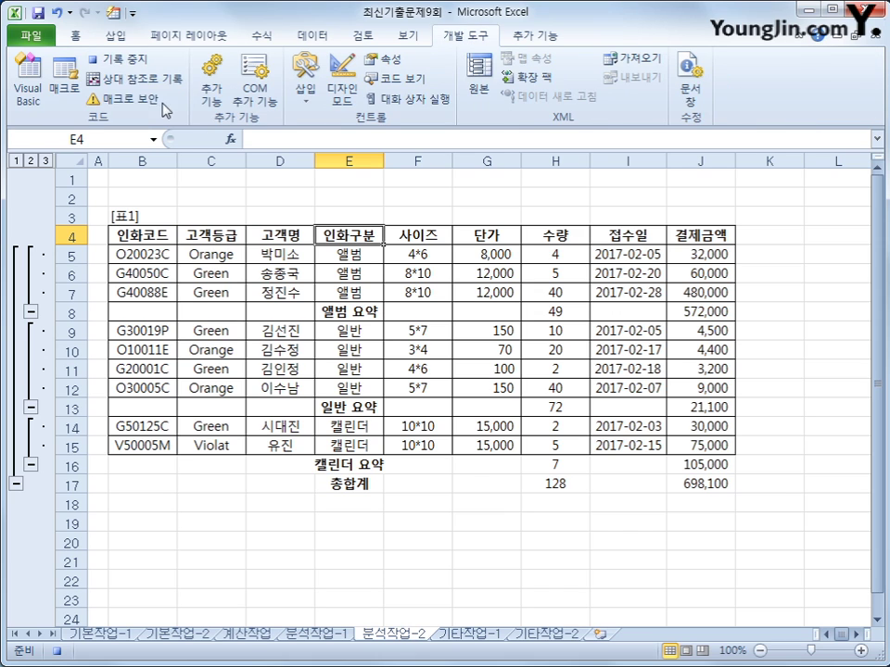
{"action": "left_click", "coordinate": [114, 59]}
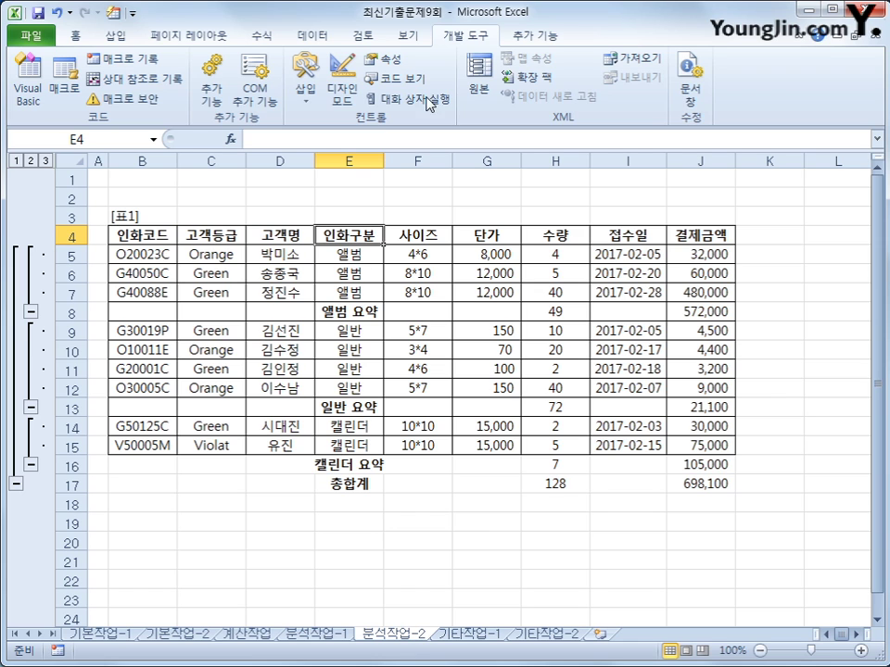
Step: Draw a form-control button over H2:J3 and assign the 인화관리 macro to it
{"action": "left_click", "coordinate": [305, 83]}
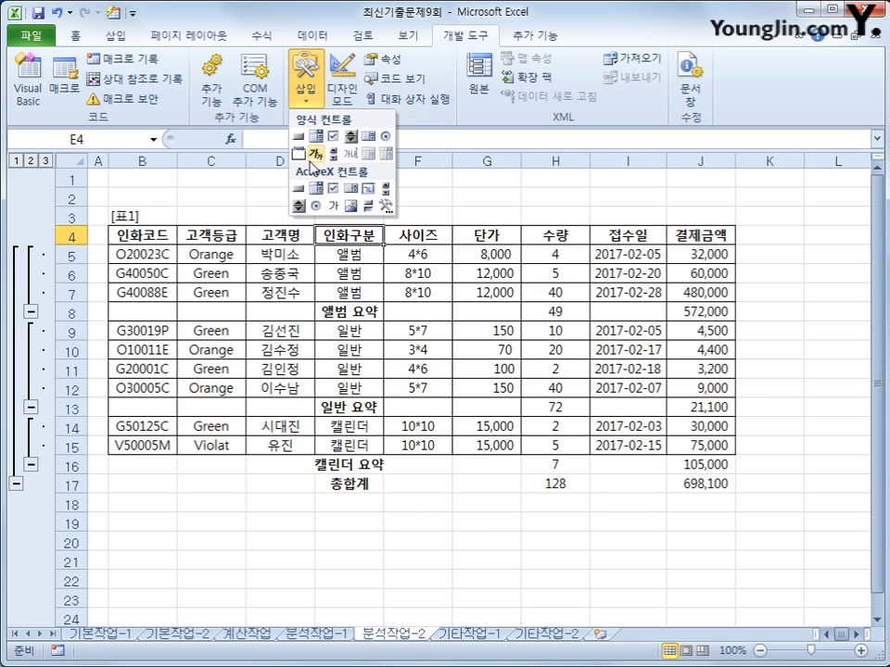
{"action": "left_click", "coordinate": [300, 137]}
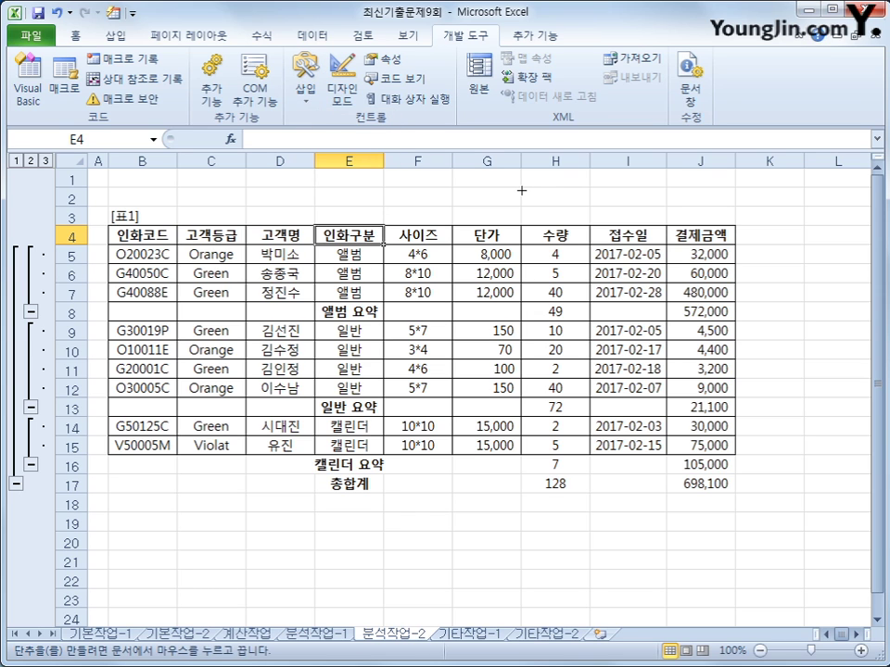
{"action": "left_click_drag", "start_coordinate": [521, 190], "coordinate": [719, 224]}
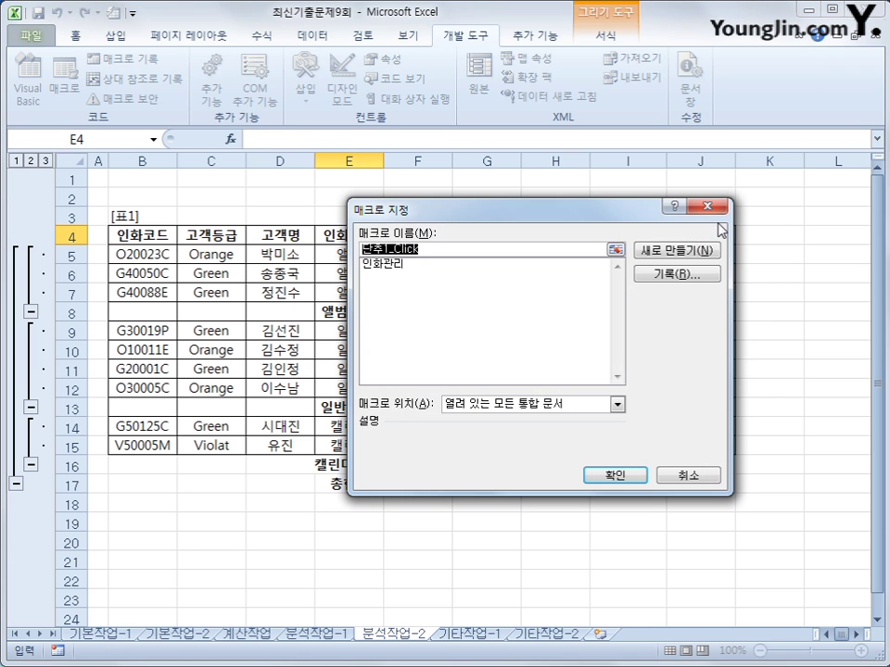
{"action": "left_click", "coordinate": [405, 266]}
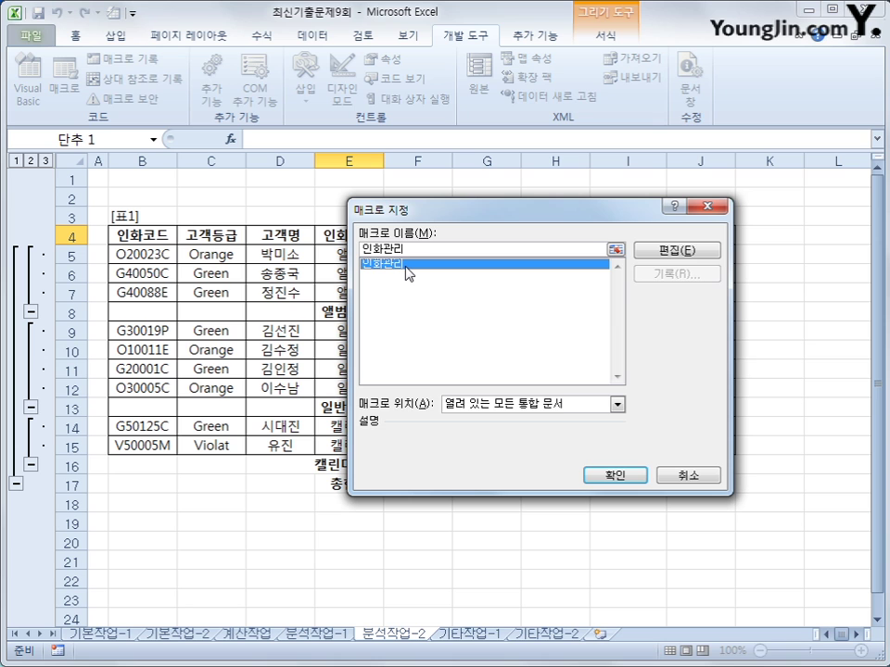
{"action": "left_click", "coordinate": [598, 475]}
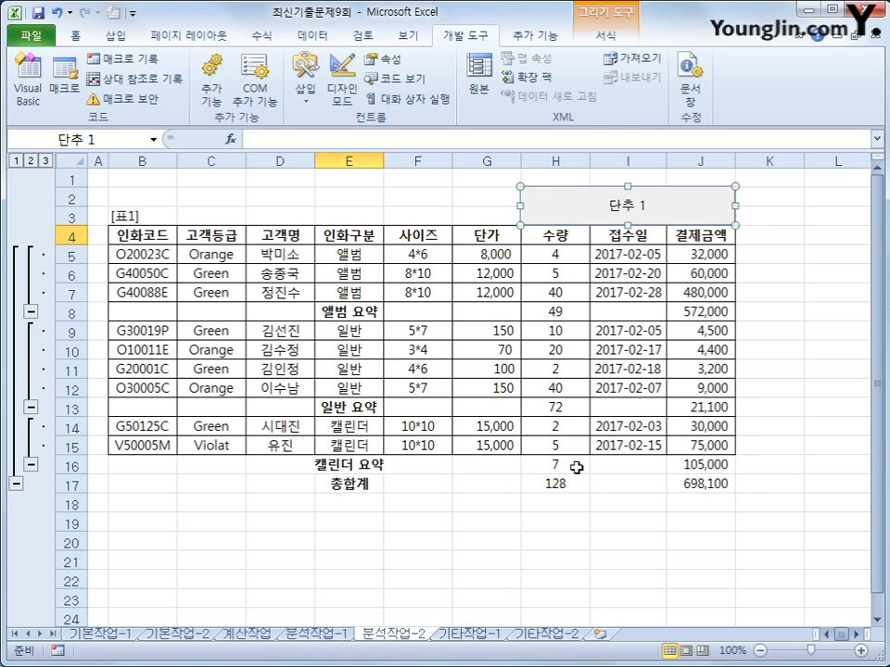
Step: Label the macro button 2월인화관리보기 and deselect it
{"action": "type", "text": "2월"}
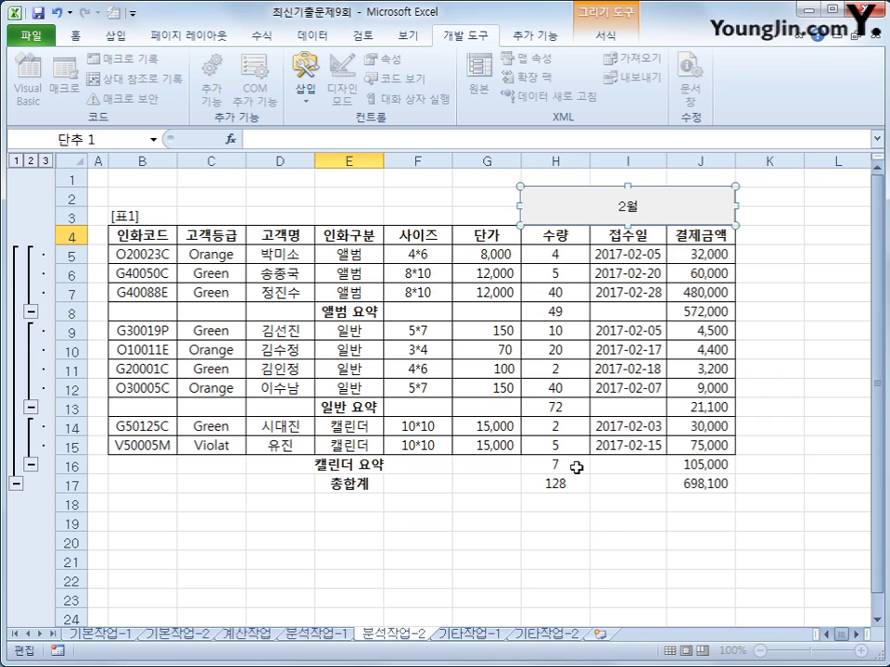
{"action": "type", "text": "입화관리보"}
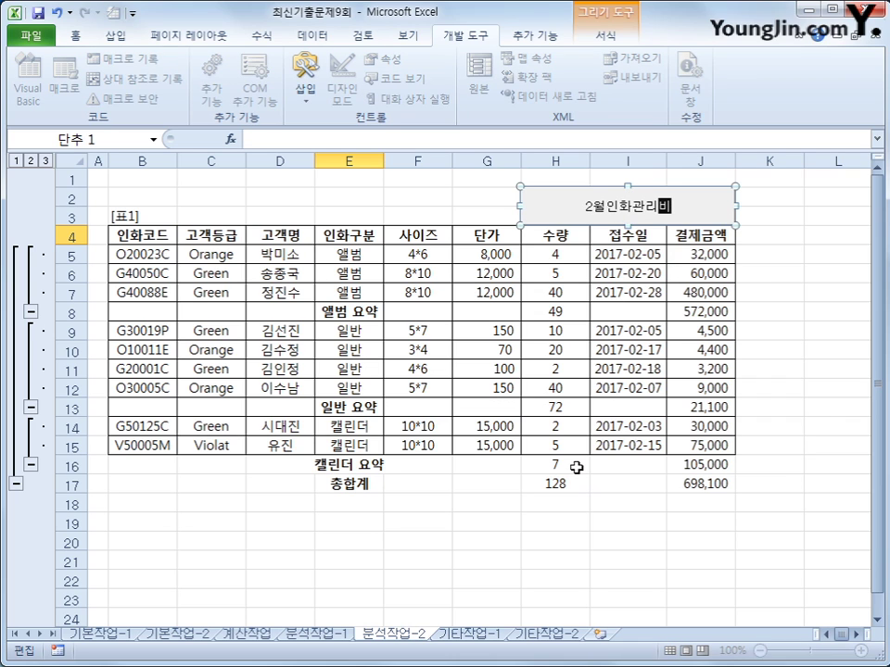
{"action": "type", "text": "기"}
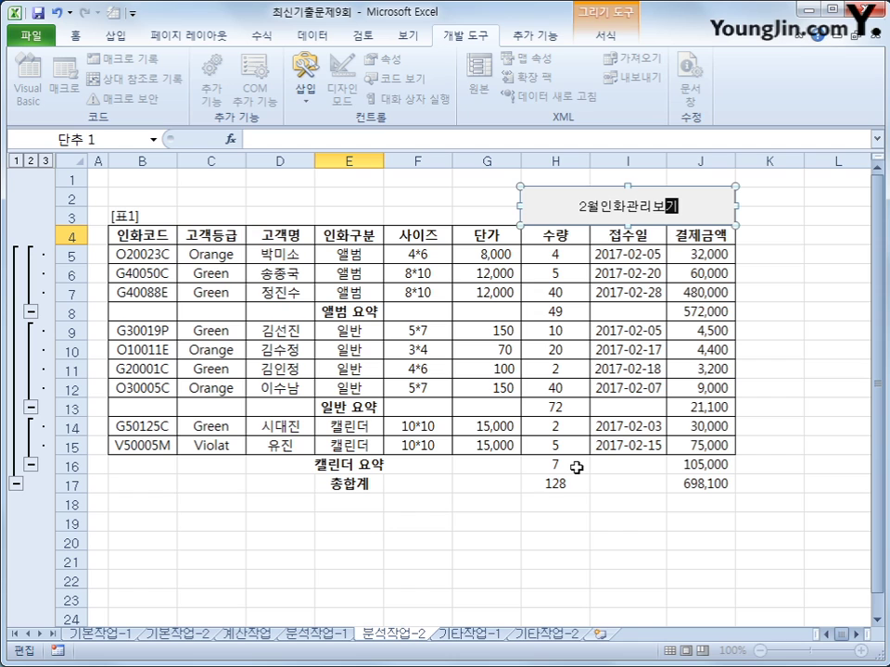
{"action": "left_click", "coordinate": [582, 536]}
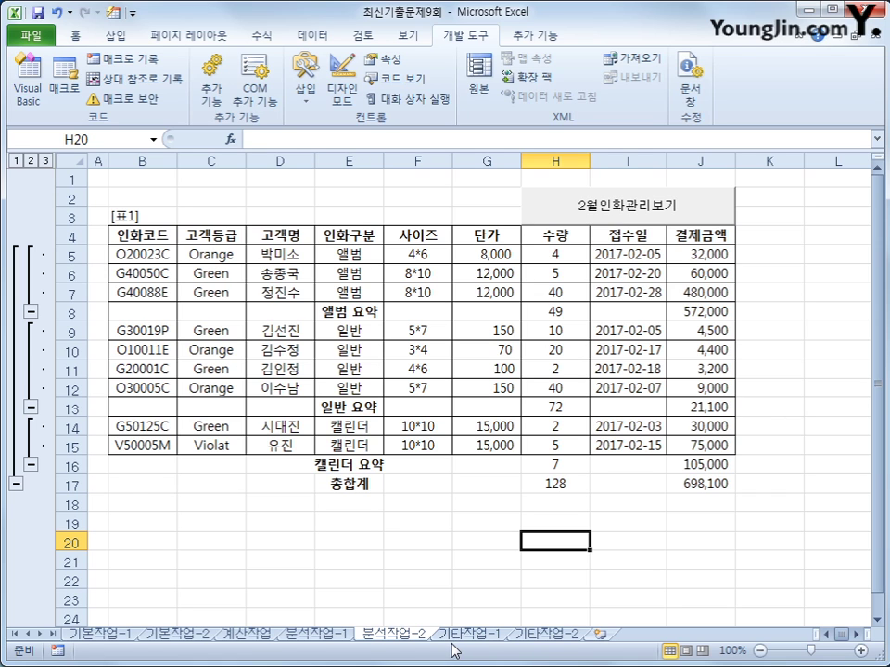
Step: Change only the 평균 series in the 기타작업-1 chart to a line with markers (꺾은선형)
{"action": "left_click", "coordinate": [468, 637]}
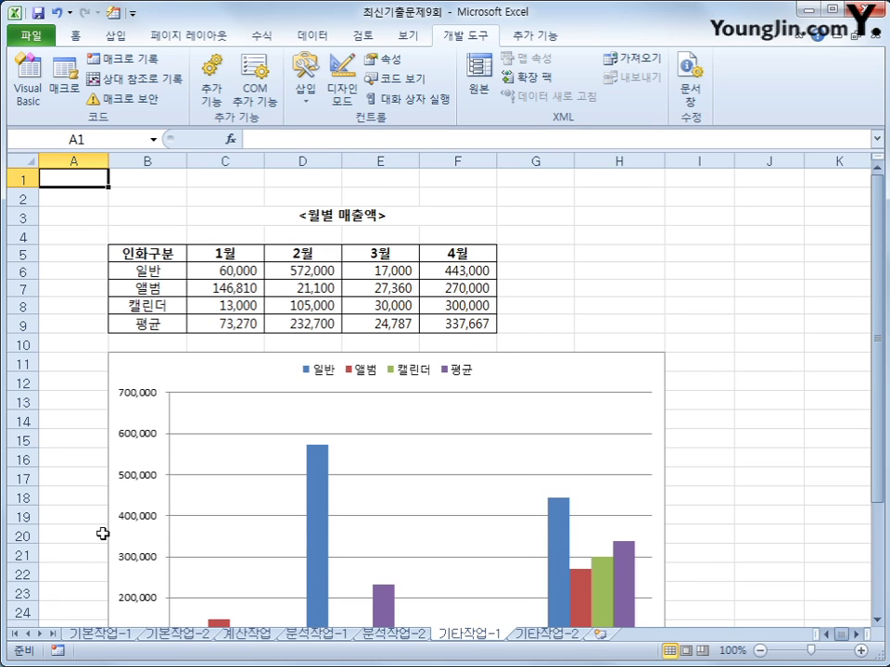
{"action": "scroll", "coordinate": [109, 530], "scroll_direction": "down", "scroll_amount": 2}
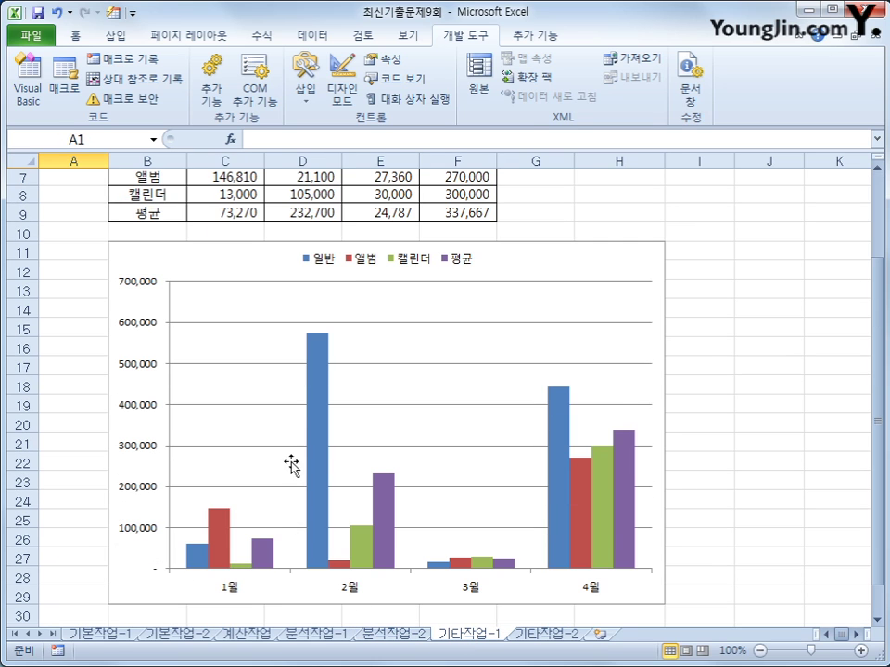
{"action": "left_click", "coordinate": [389, 512]}
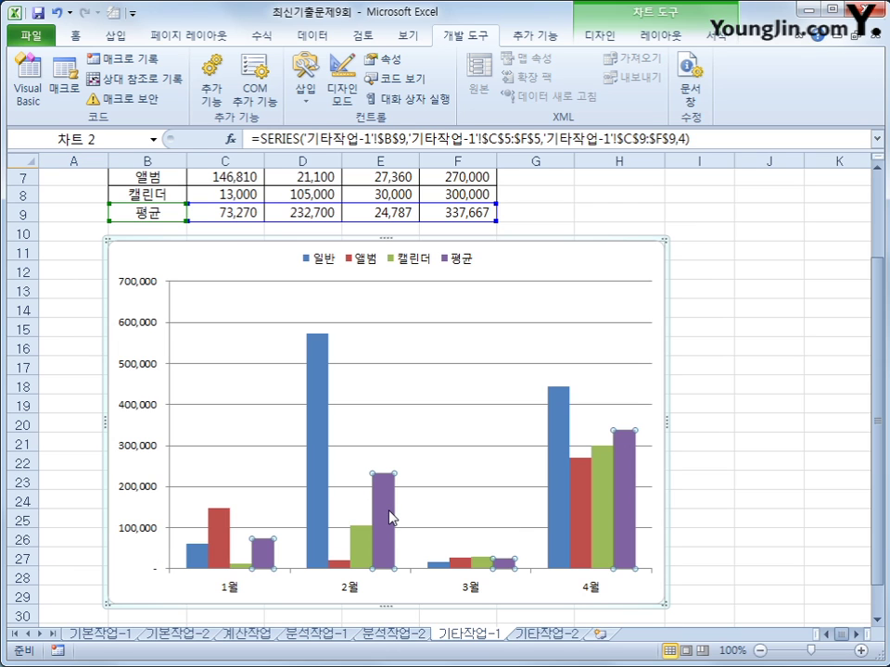
{"action": "right_click", "coordinate": [389, 517]}
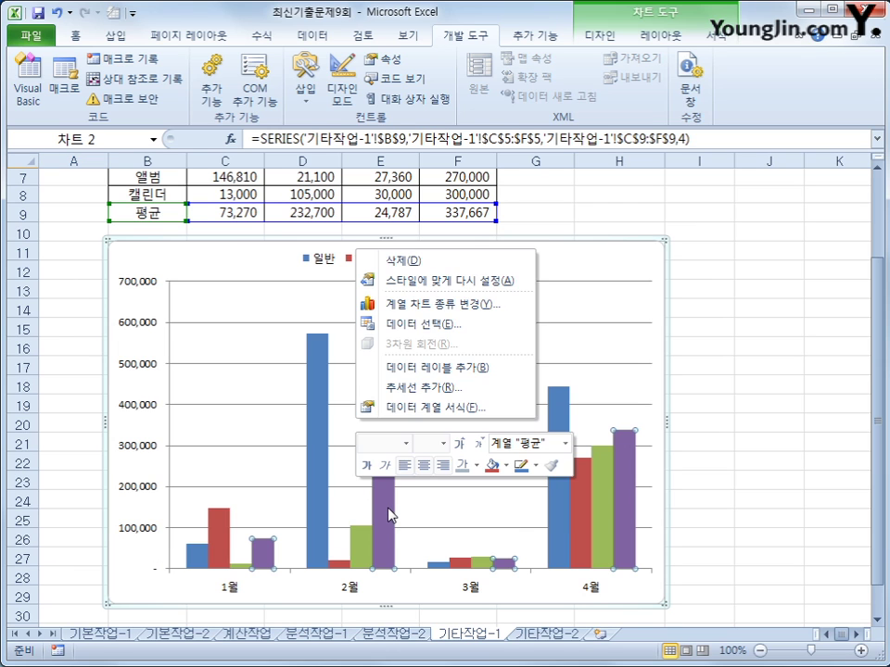
{"action": "left_click", "coordinate": [435, 305]}
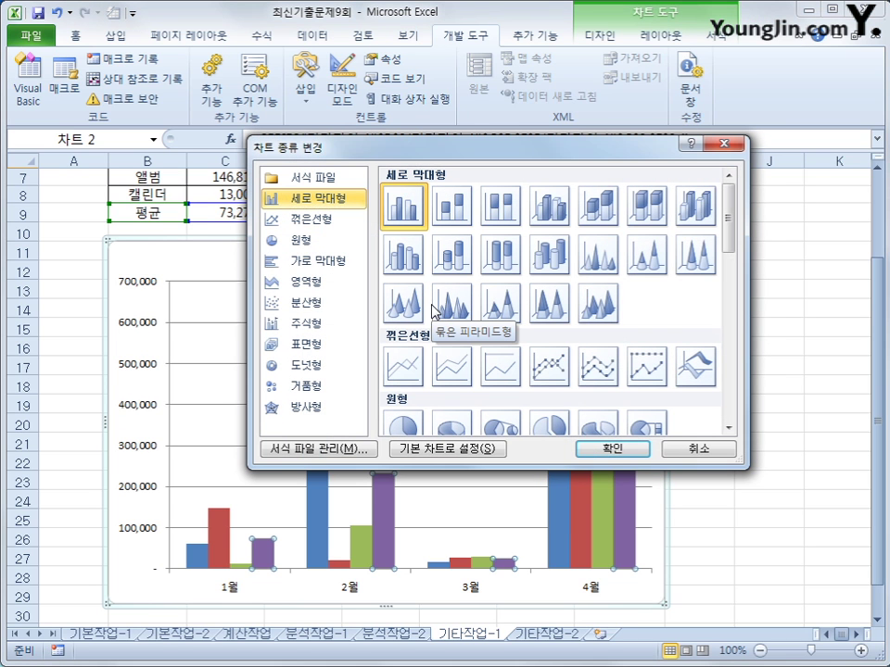
{"action": "left_click", "coordinate": [544, 380]}
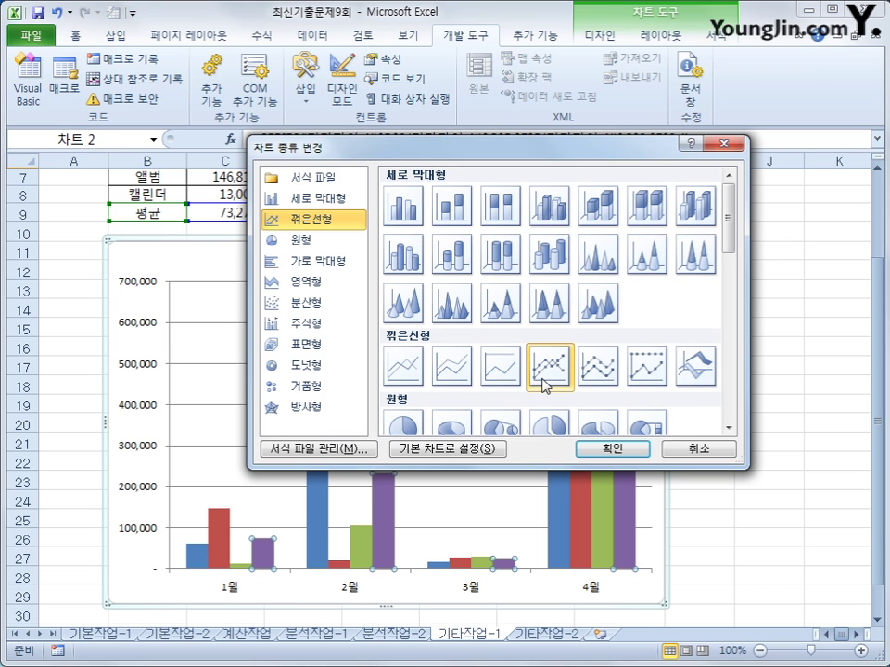
{"action": "left_click", "coordinate": [596, 449]}
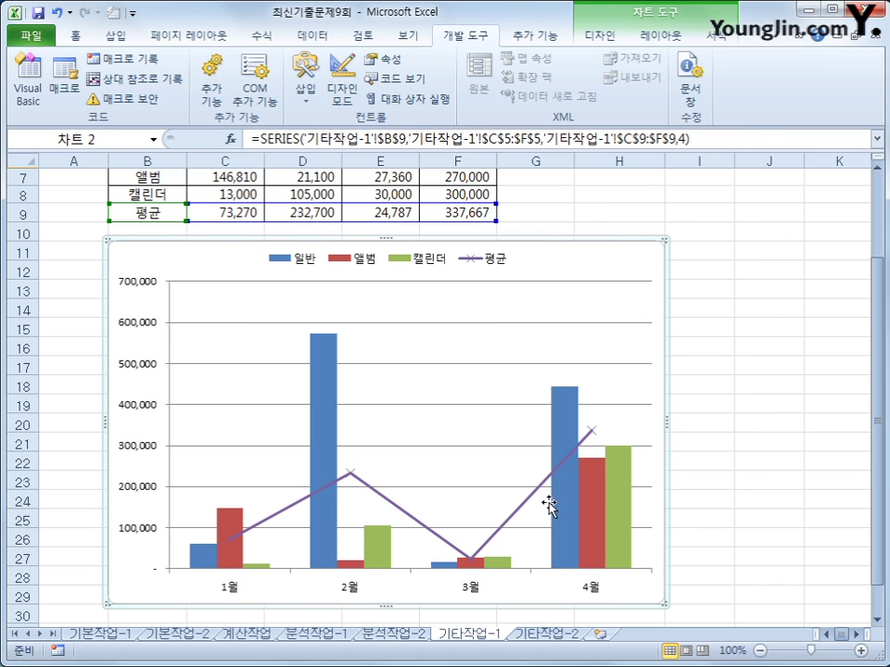
Step: Format the 평균 series line as a smoothed line (완만한 선)
{"action": "left_click", "coordinate": [350, 474]}
{"action": "right_click", "coordinate": [351, 477]}
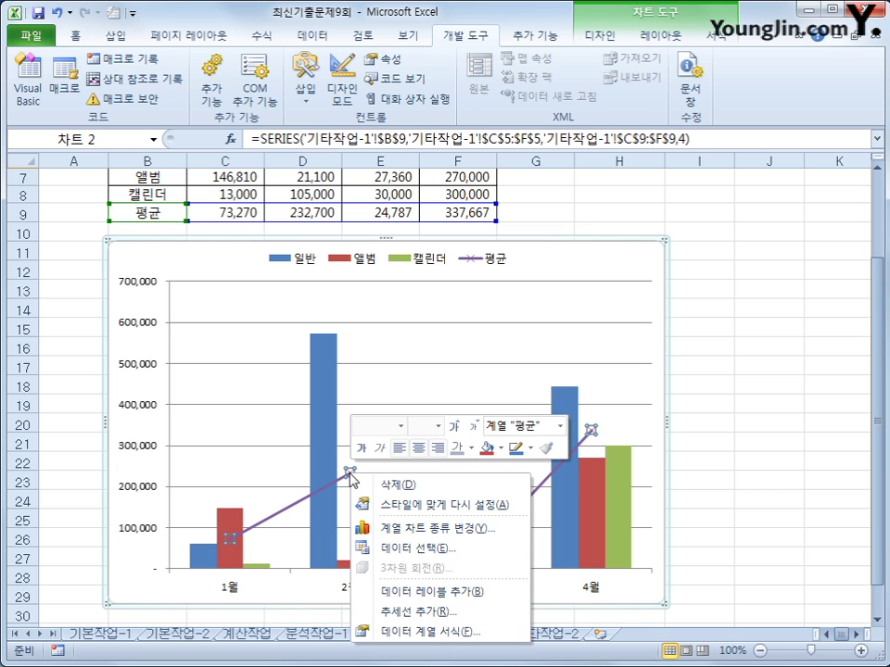
{"action": "left_click", "coordinate": [417, 632]}
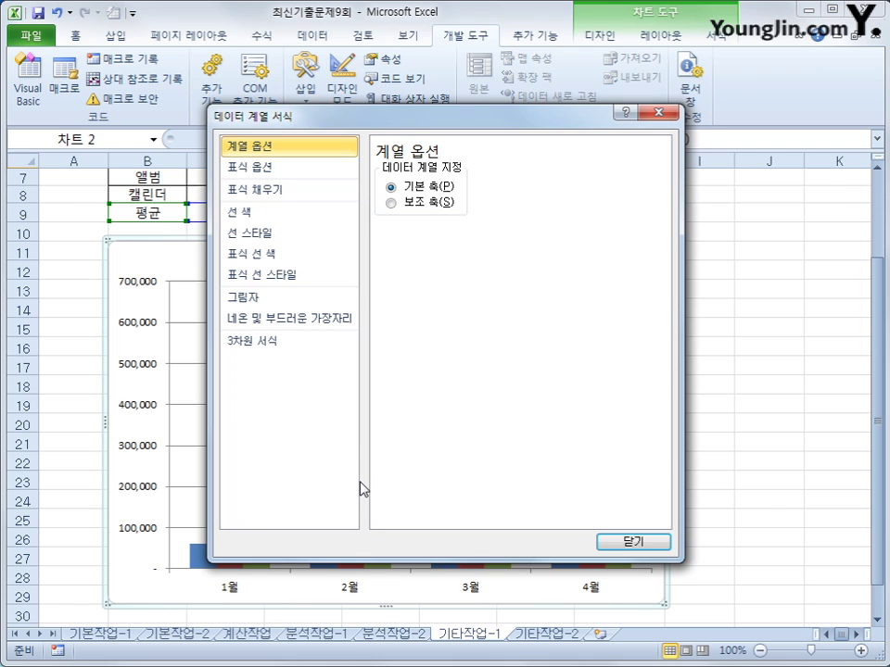
{"action": "left_click", "coordinate": [280, 236]}
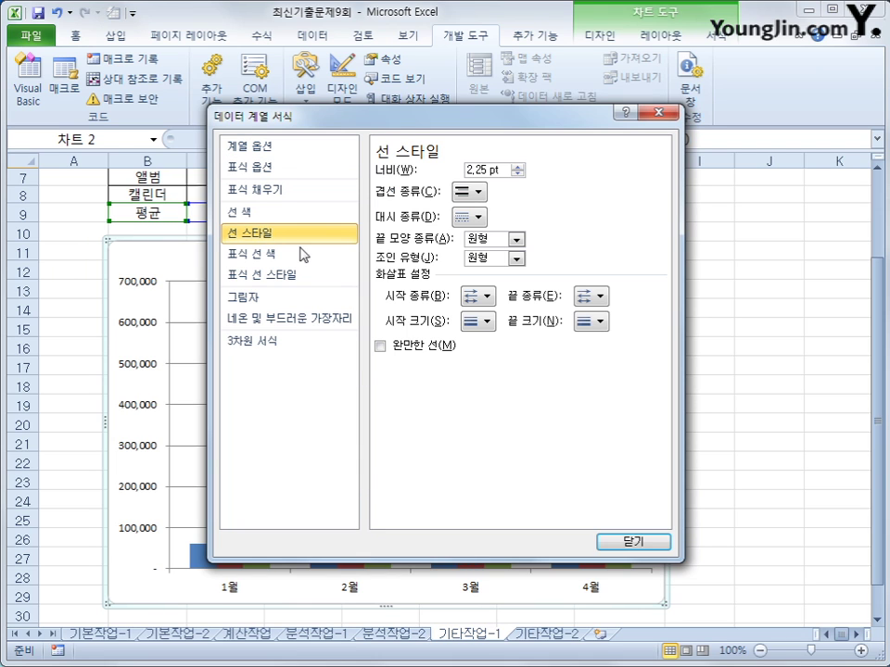
{"action": "left_click", "coordinate": [407, 345]}
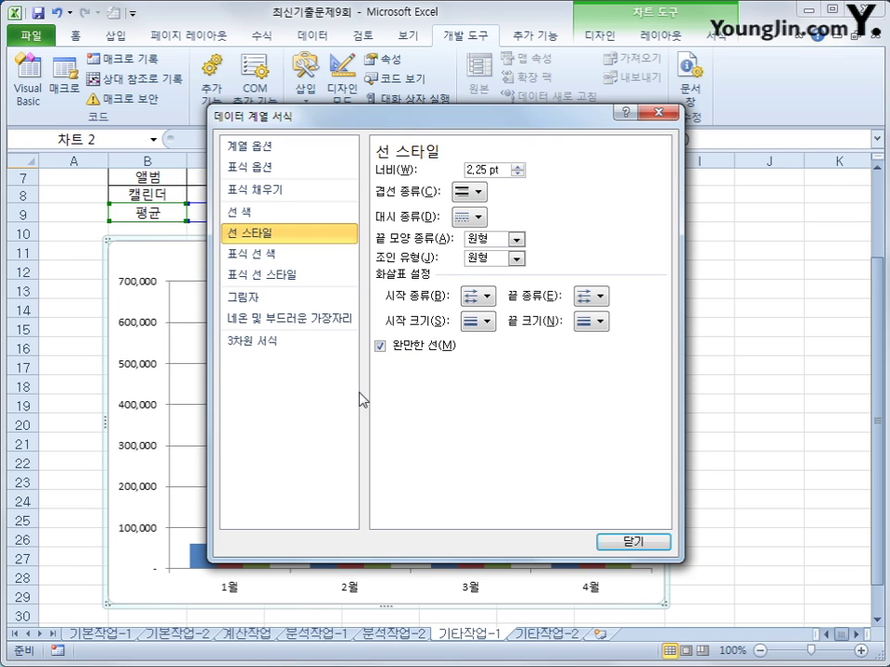
{"action": "left_click", "coordinate": [630, 544]}
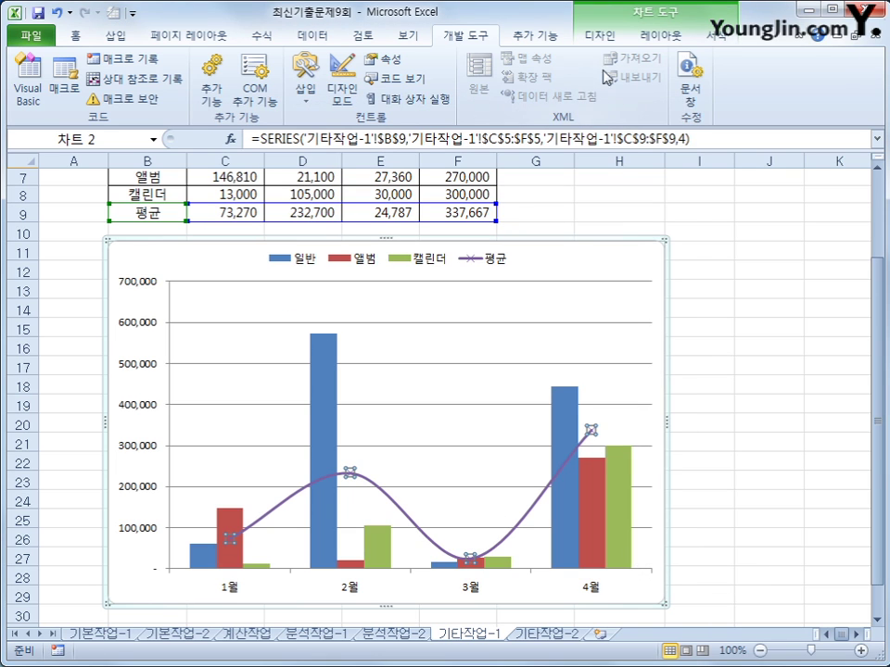
Step: Add data labels to the 평균 series, placed to the right (오른쪽) of its points
{"action": "left_click", "coordinate": [661, 35]}
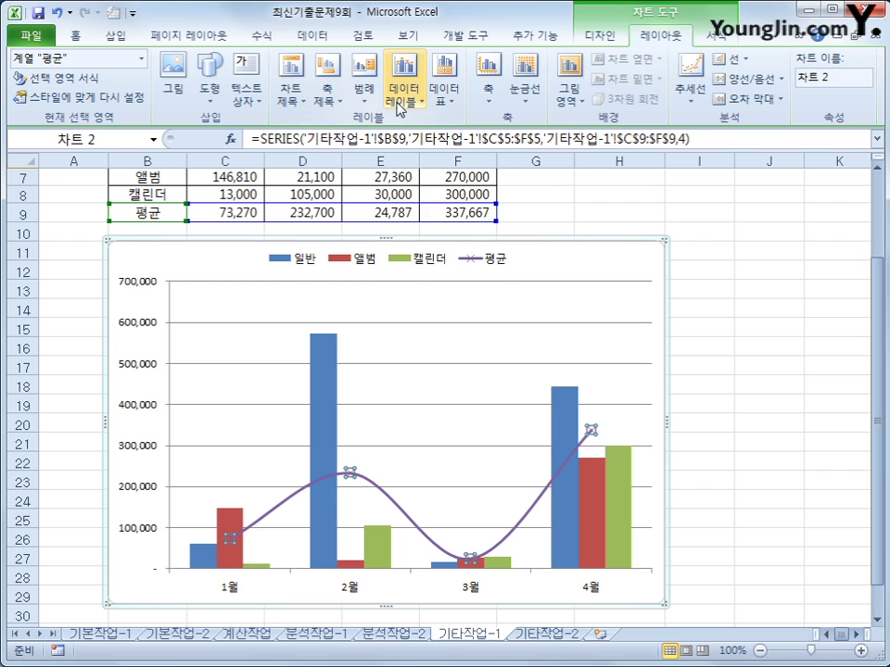
{"action": "left_click", "coordinate": [401, 102]}
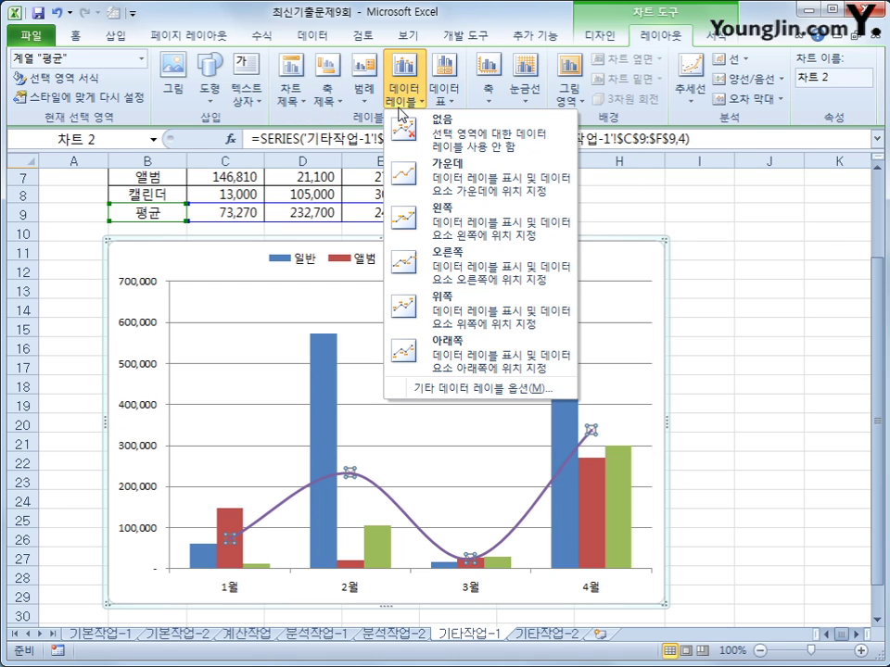
{"action": "left_click", "coordinate": [468, 269]}
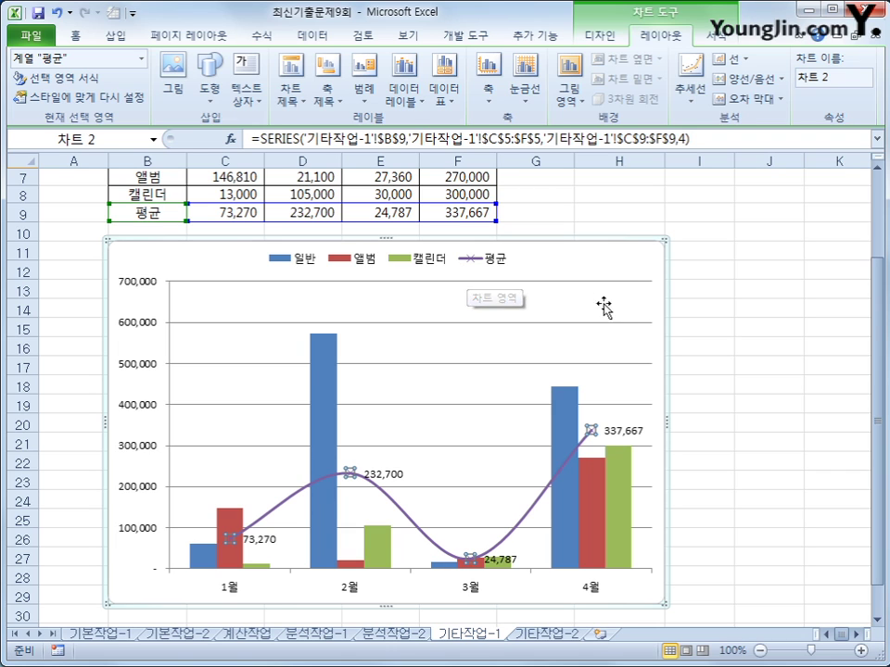
Step: Add a chart title above the chart (차트 위) reading 월별 매출액
{"action": "left_click", "coordinate": [622, 261]}
{"action": "left_click", "coordinate": [282, 109]}
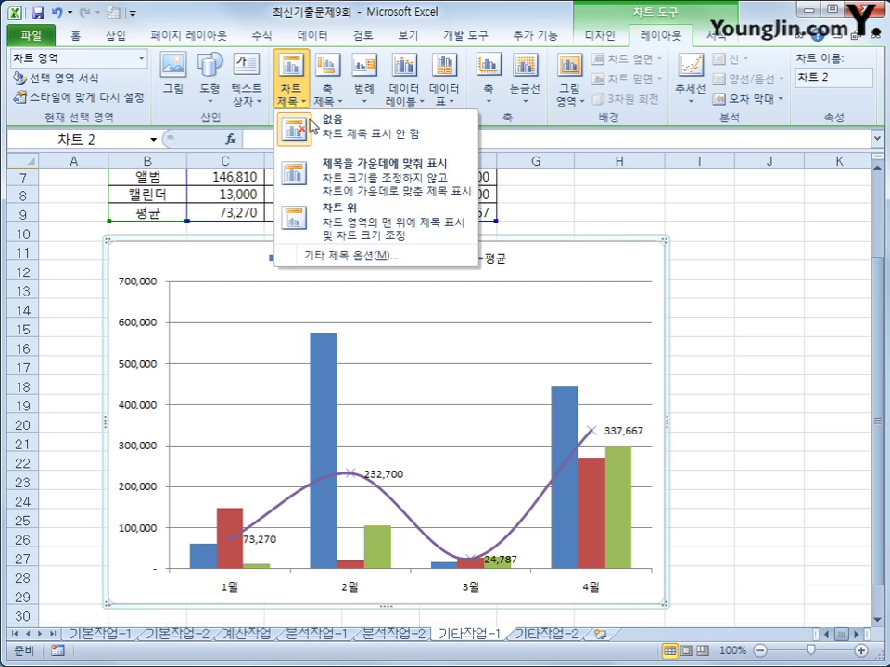
{"action": "left_click", "coordinate": [324, 212]}
{"action": "left_click_drag", "start_coordinate": [343, 271], "coordinate": [426, 269]}
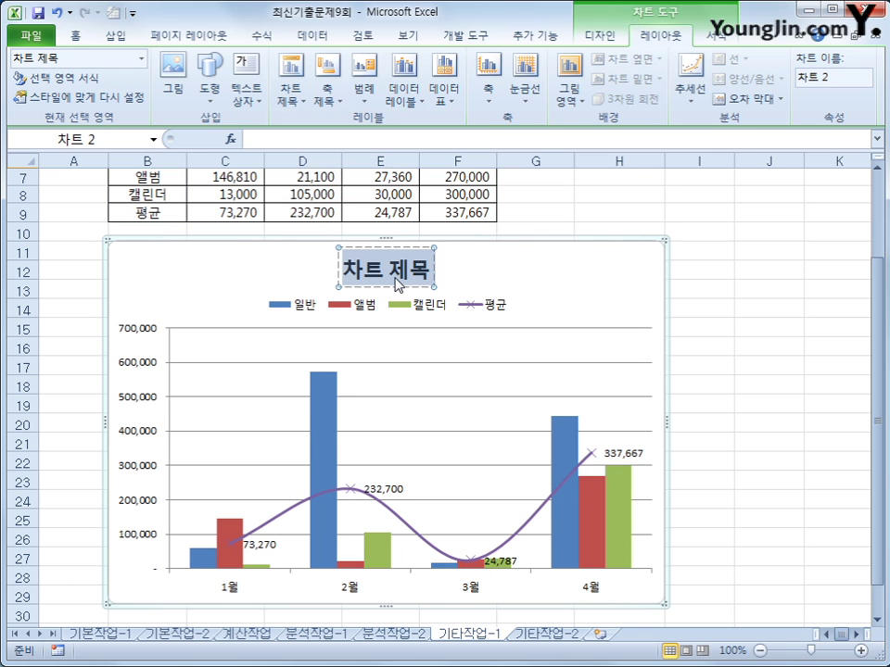
{"action": "type", "text": "월별 매출애"}
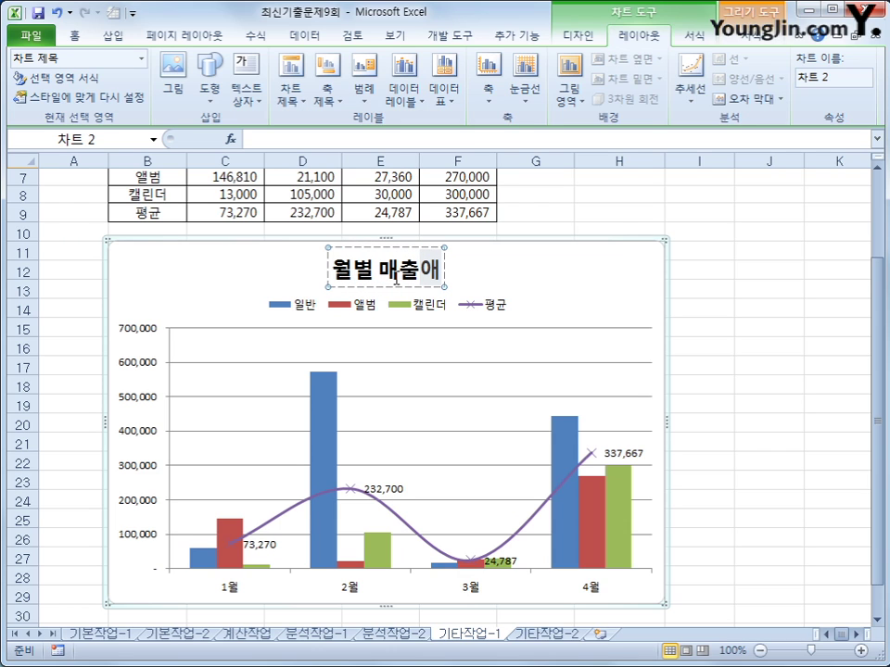
{"action": "type", "text": "ㄱ"}
Step: Add a vertical-text title (세로 제목) to the primary vertical axis reading 매출액
{"action": "left_click", "coordinate": [324, 93]}
{"action": "mouse_move", "coordinate": [393, 132]}
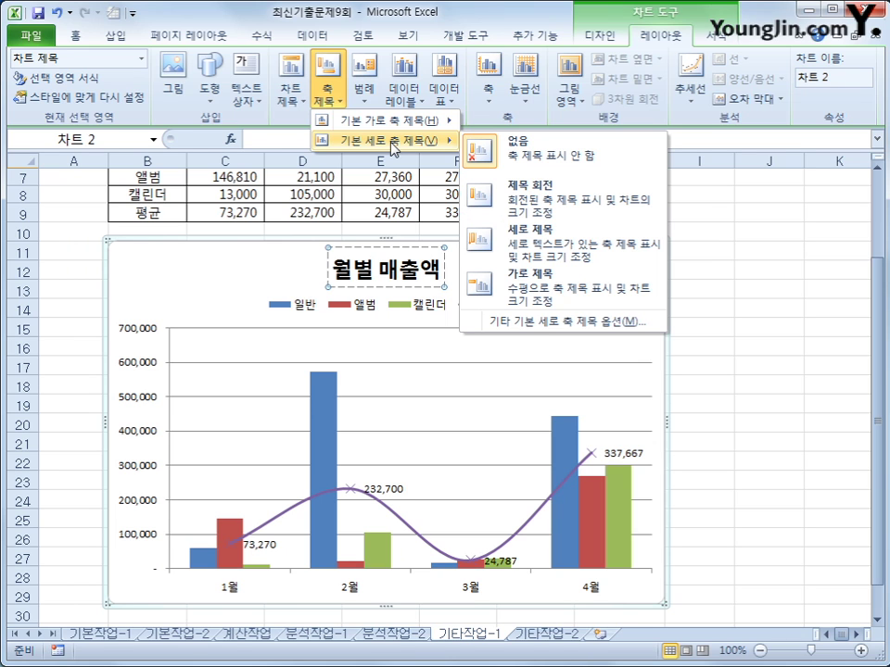
{"action": "left_click", "coordinate": [557, 243]}
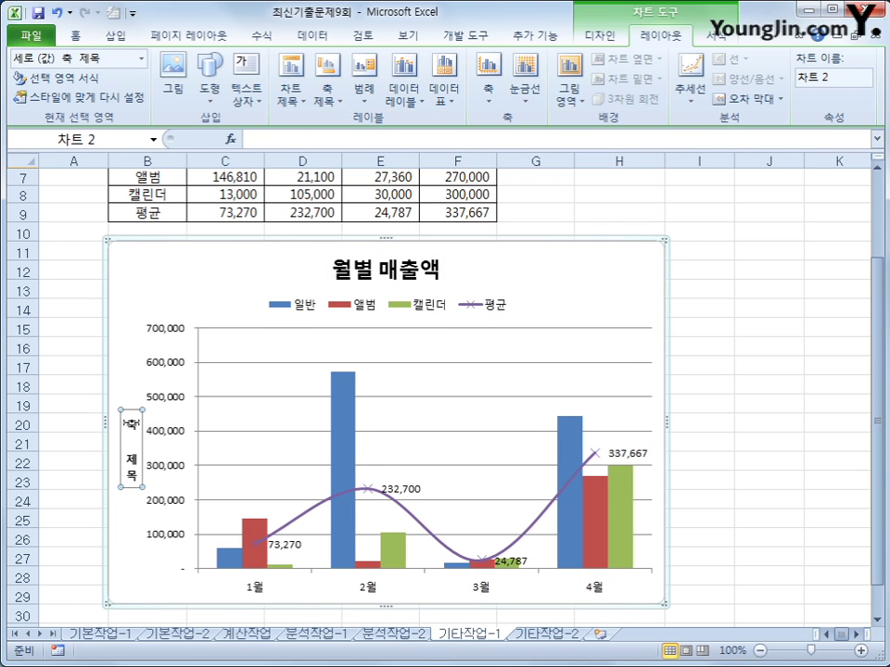
{"action": "left_click_drag", "start_coordinate": [131, 422], "coordinate": [135, 485]}
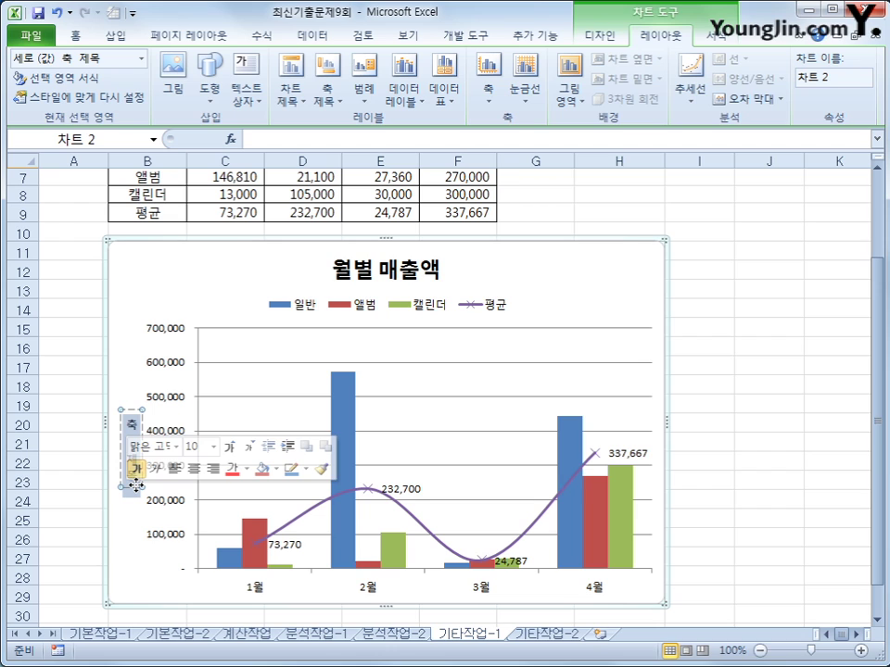
{"action": "type", "text": "매출액"}
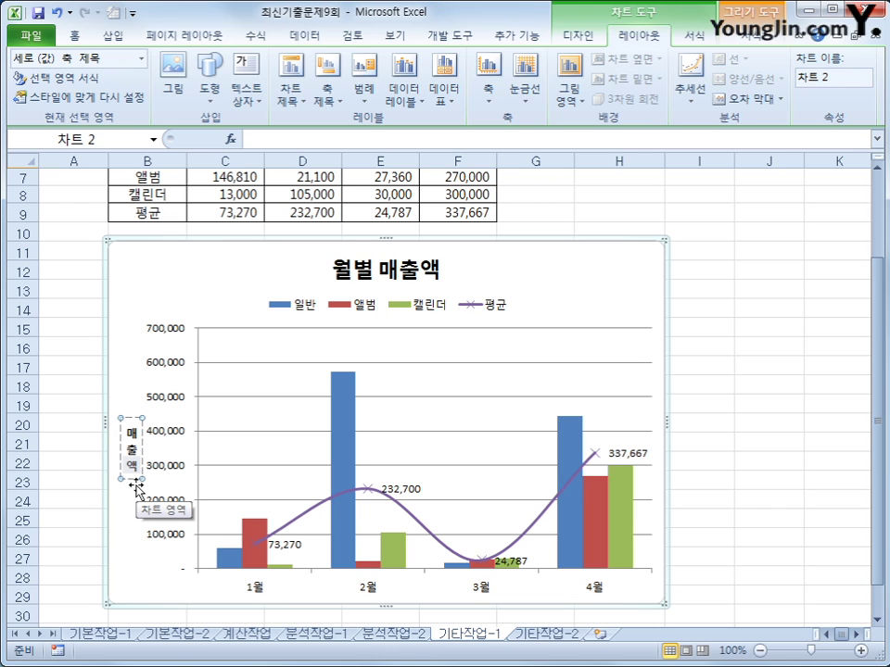
Step: Fix the vertical axis maximum at 800000 and its major unit at 200000
{"action": "left_click", "coordinate": [172, 402]}
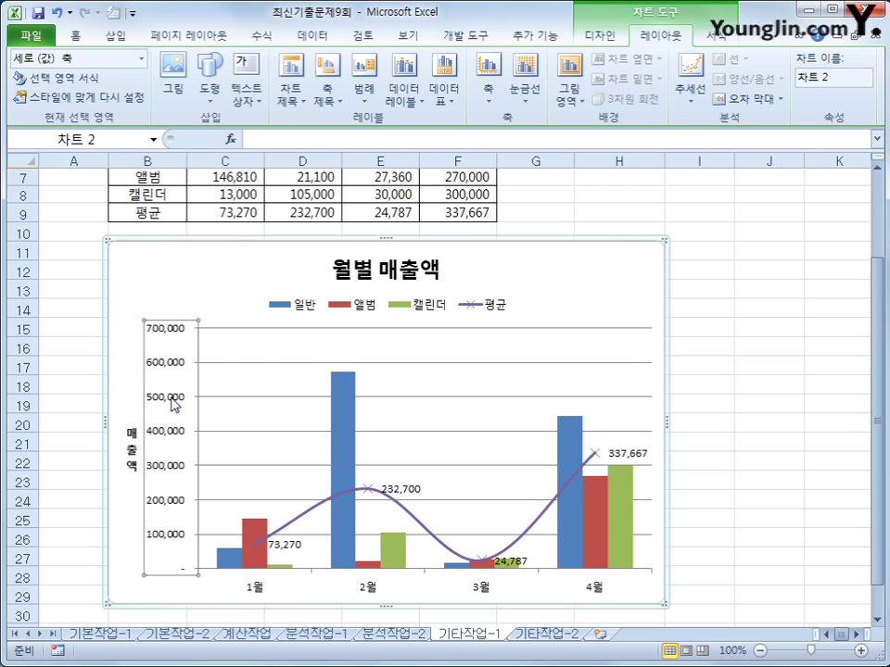
{"action": "right_click", "coordinate": [172, 401]}
{"action": "left_click", "coordinate": [236, 577]}
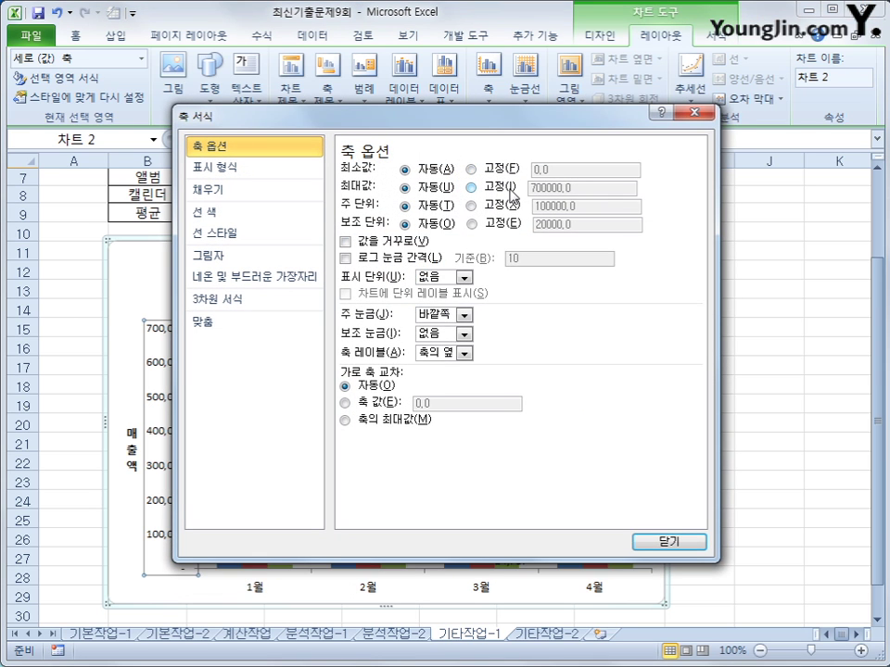
{"action": "left_click", "coordinate": [513, 193]}
{"action": "left_click_drag", "start_coordinate": [590, 192], "coordinate": [479, 179]}
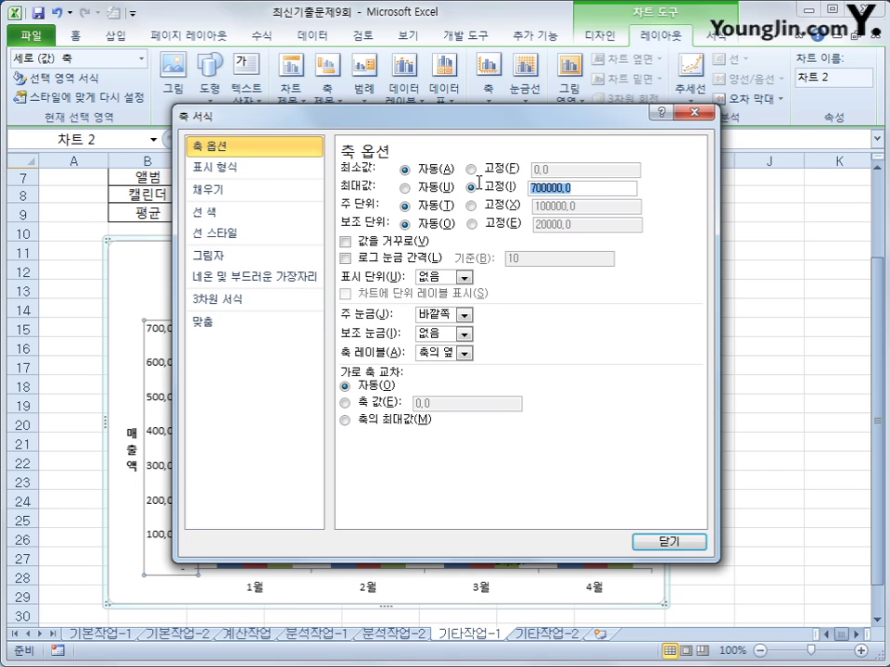
{"action": "type", "text": "8"}
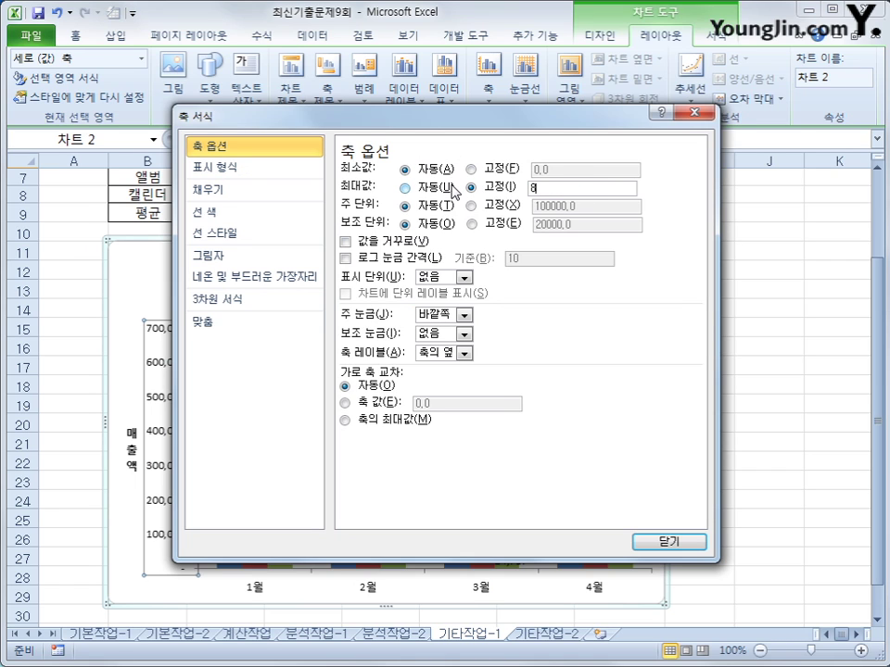
{"action": "type", "text": "00000"}
{"action": "left_click", "coordinate": [489, 204]}
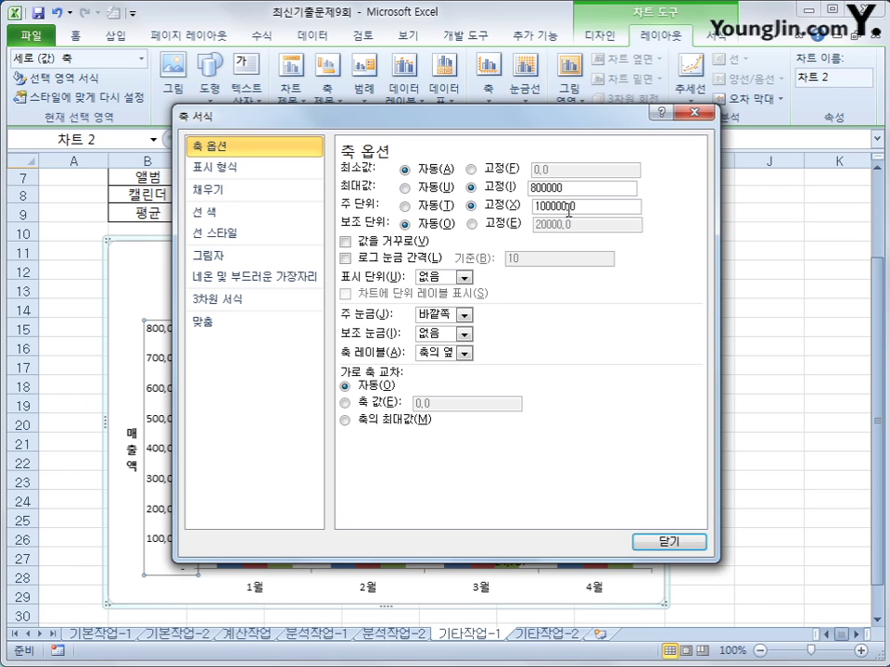
{"action": "type", "text": "200000"}
Step: Set the vertical axis display unit to 10000 and hide the unit label on the chart
{"action": "left_click", "coordinate": [435, 278]}
{"action": "left_click", "coordinate": [453, 335]}
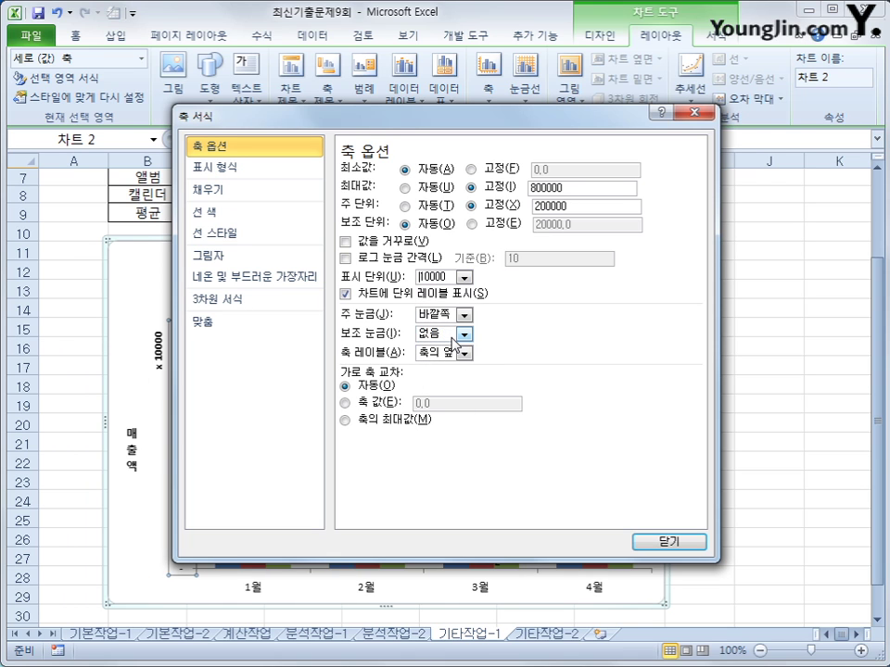
{"action": "left_click", "coordinate": [397, 298]}
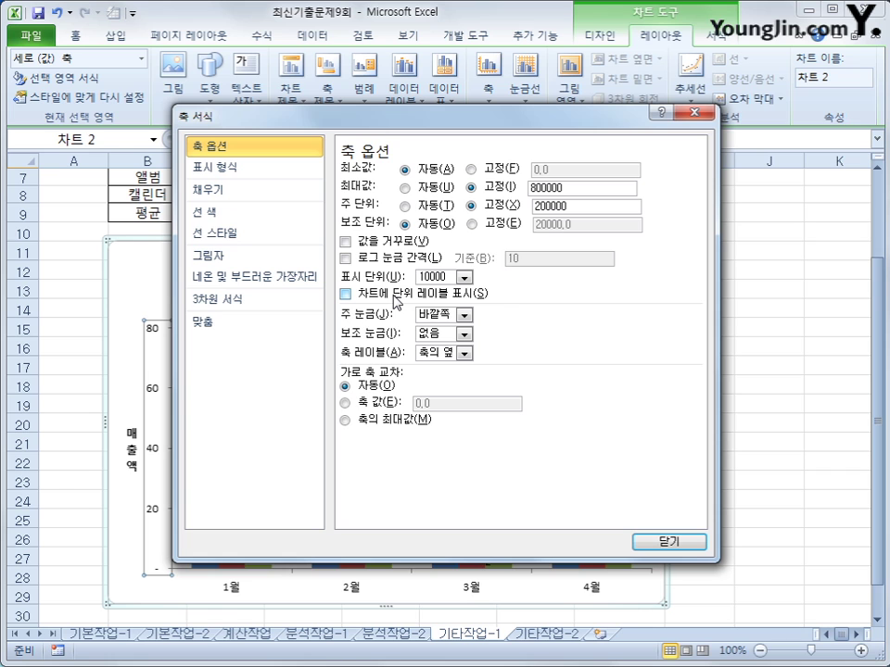
{"action": "left_click", "coordinate": [665, 541]}
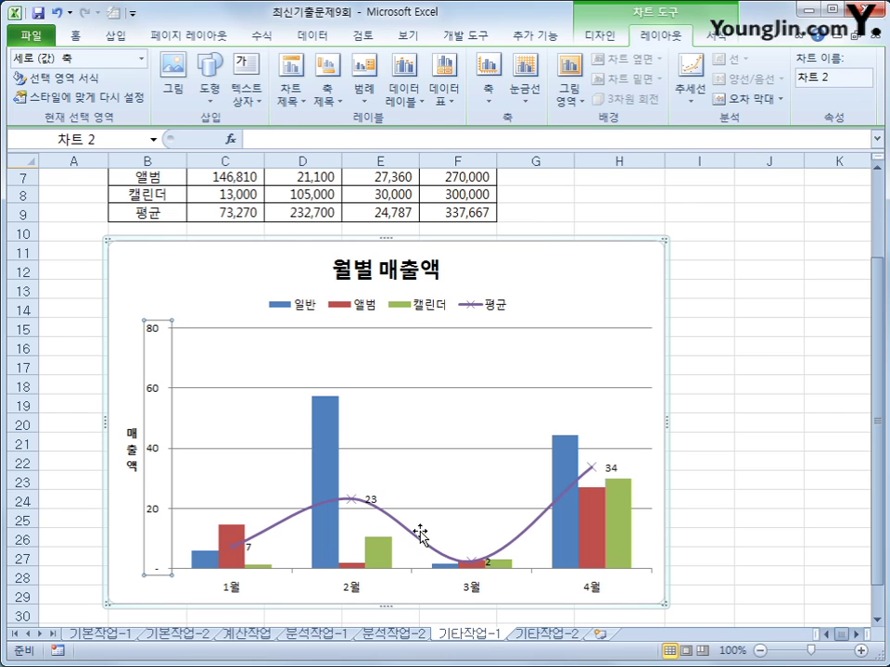
Step: Apply a solid blue fill (단색 채우기) to the chart's plot area
{"action": "left_click", "coordinate": [396, 362]}
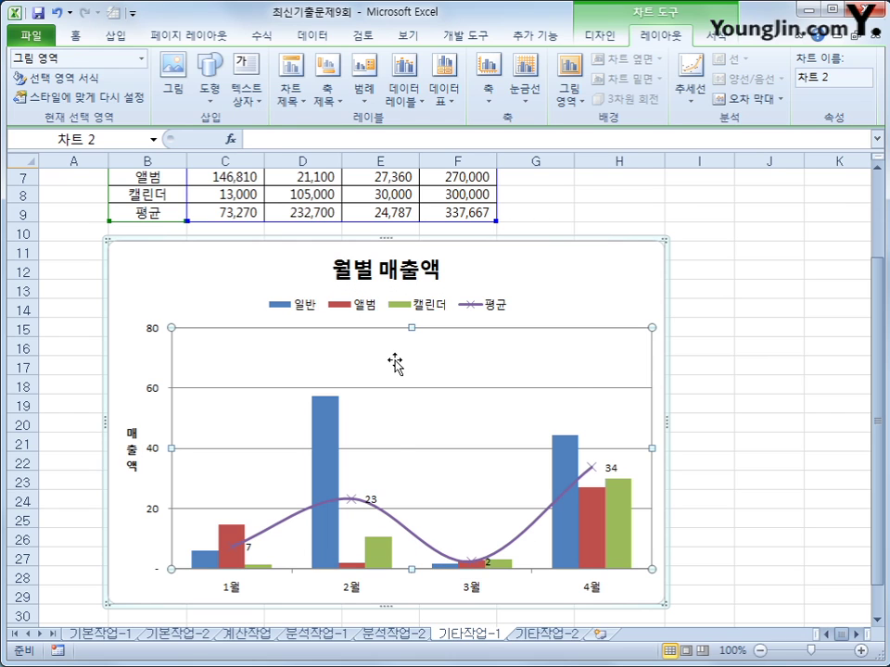
{"action": "right_click", "coordinate": [395, 363]}
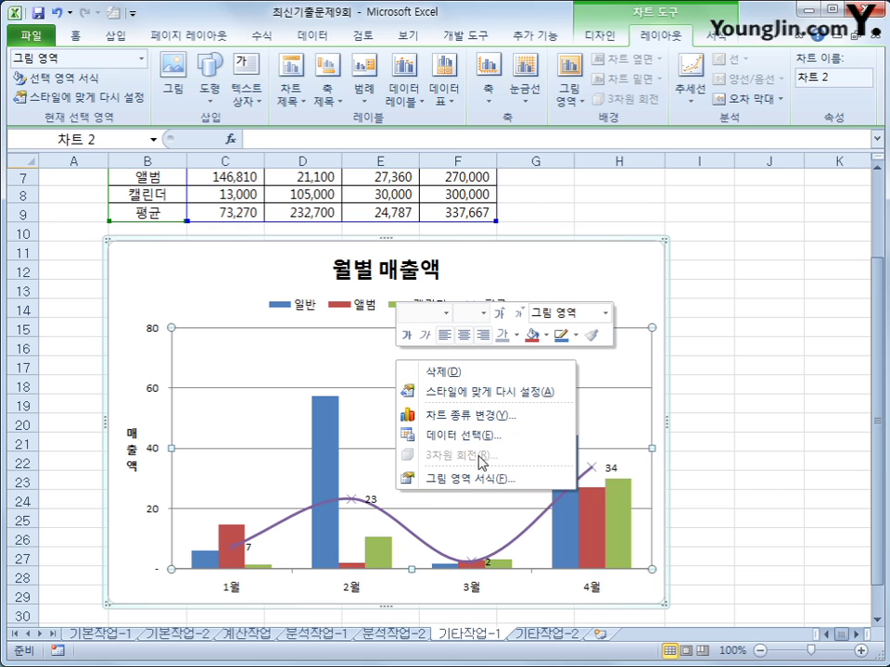
{"action": "left_click", "coordinate": [477, 480]}
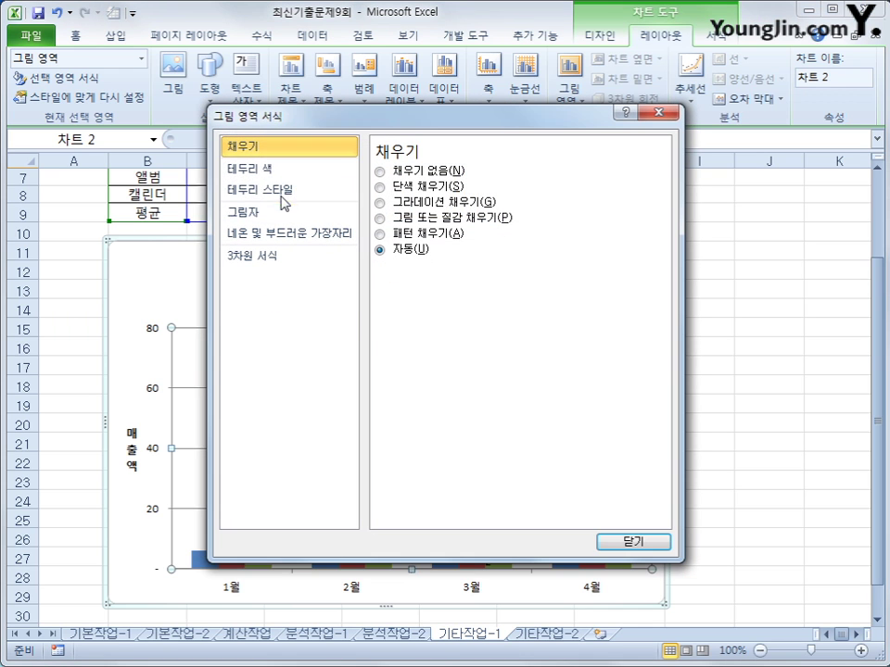
{"action": "left_click", "coordinate": [419, 186]}
{"action": "left_click", "coordinate": [462, 285]}
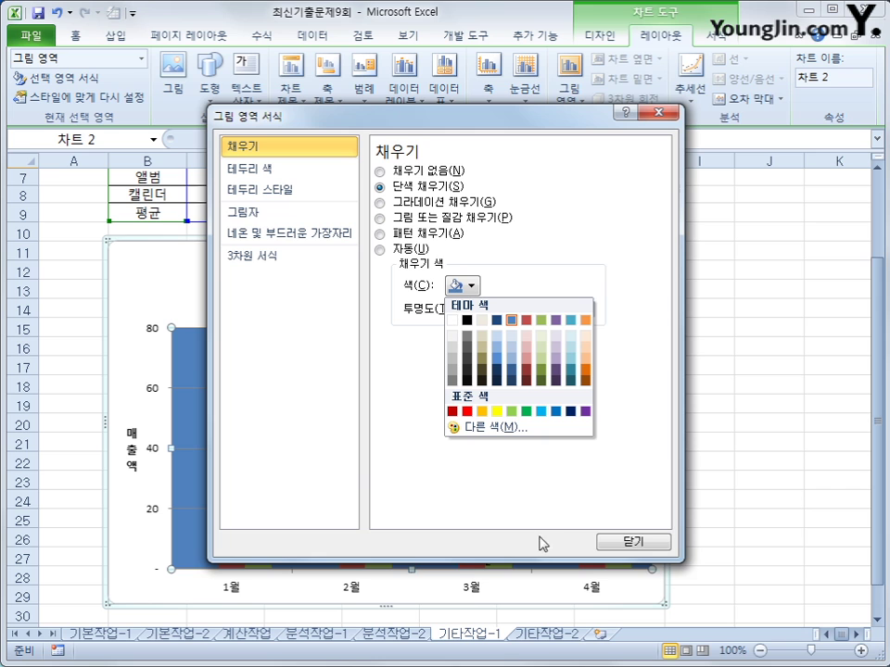
{"action": "left_click", "coordinate": [631, 541]}
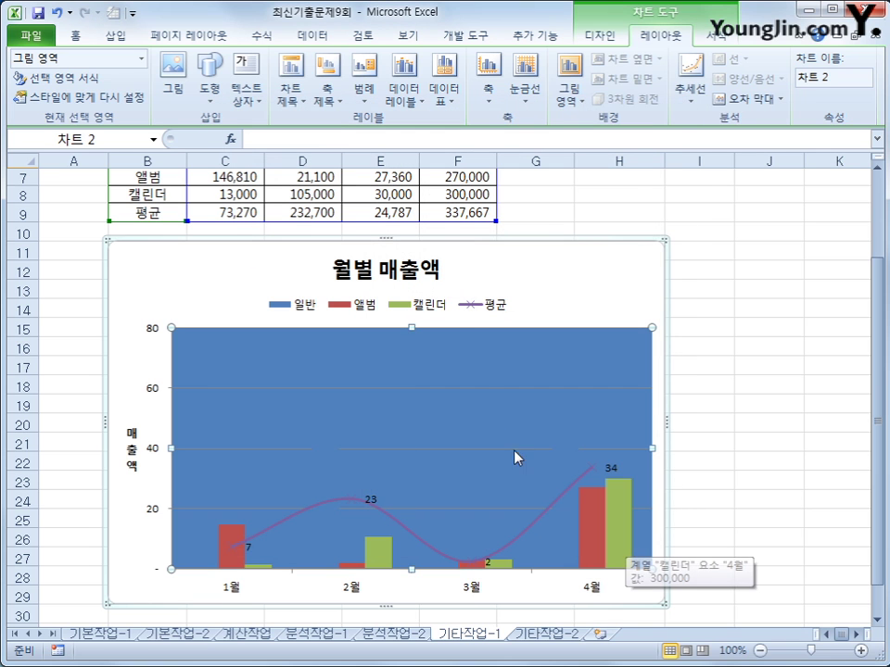
Step: Change the plot area's solid fill color to white
{"action": "right_click", "coordinate": [461, 340]}
{"action": "left_click", "coordinate": [546, 458]}
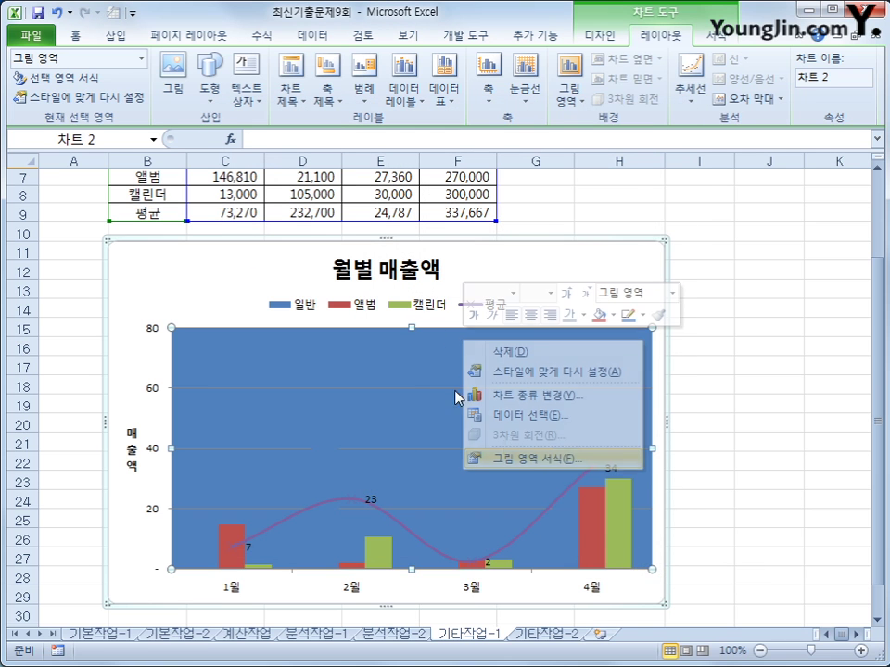
{"action": "left_click", "coordinate": [471, 290]}
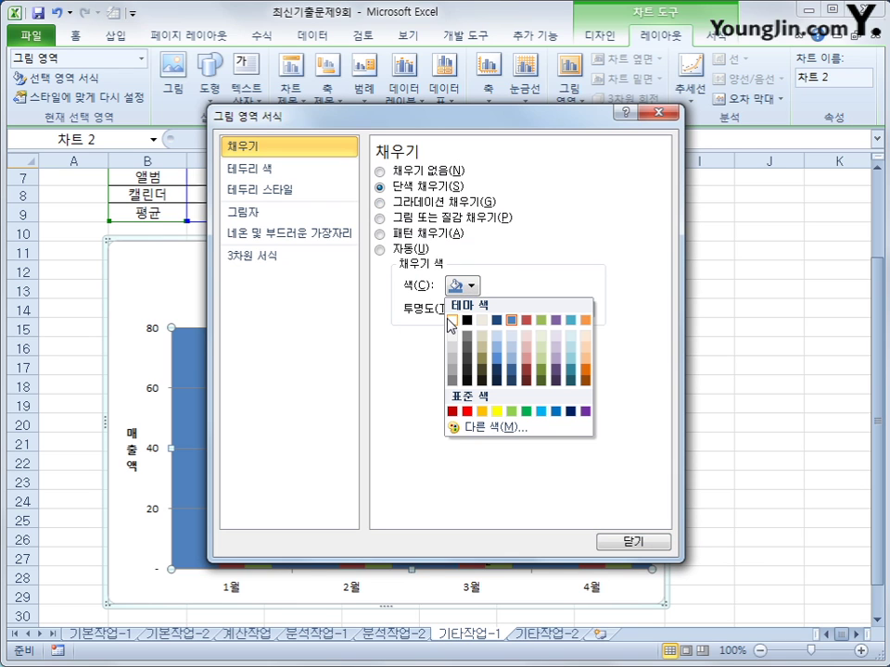
{"action": "left_click", "coordinate": [454, 315]}
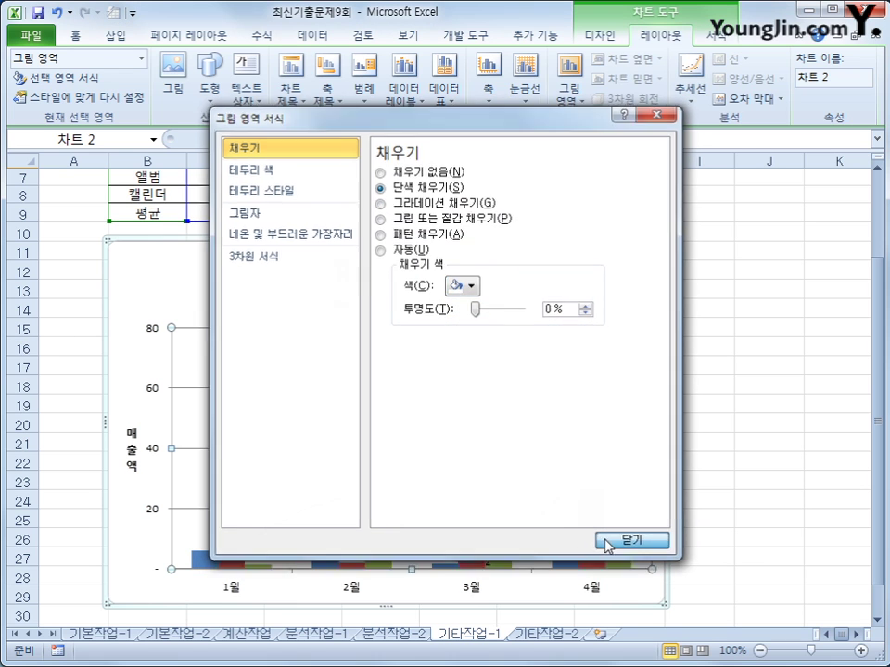
{"action": "left_click", "coordinate": [607, 541]}
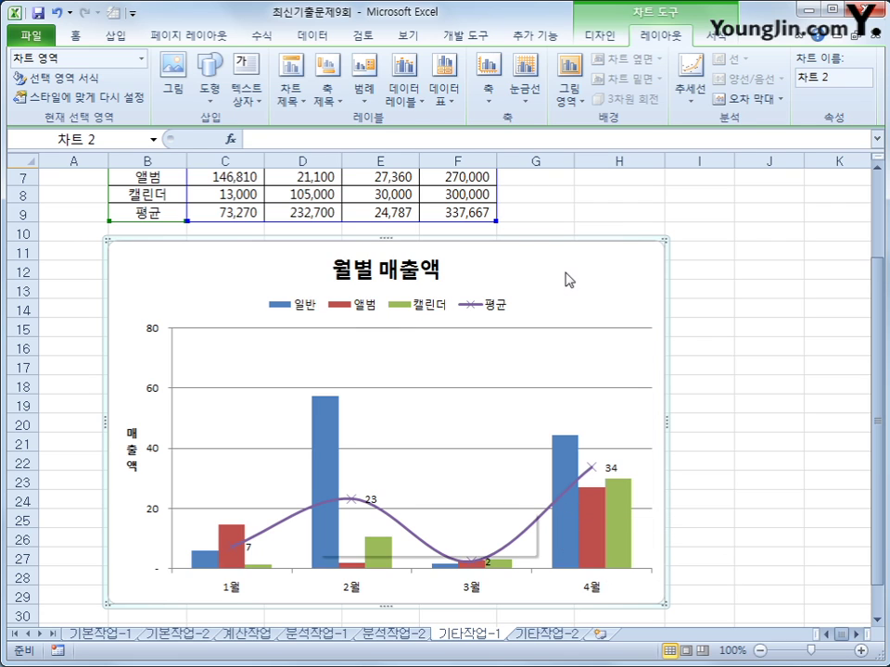
Step: Give the chart area's border rounded corners (둥근 모서리)
{"action": "right_click", "coordinate": [357, 505]}
{"action": "left_click", "coordinate": [426, 485]}
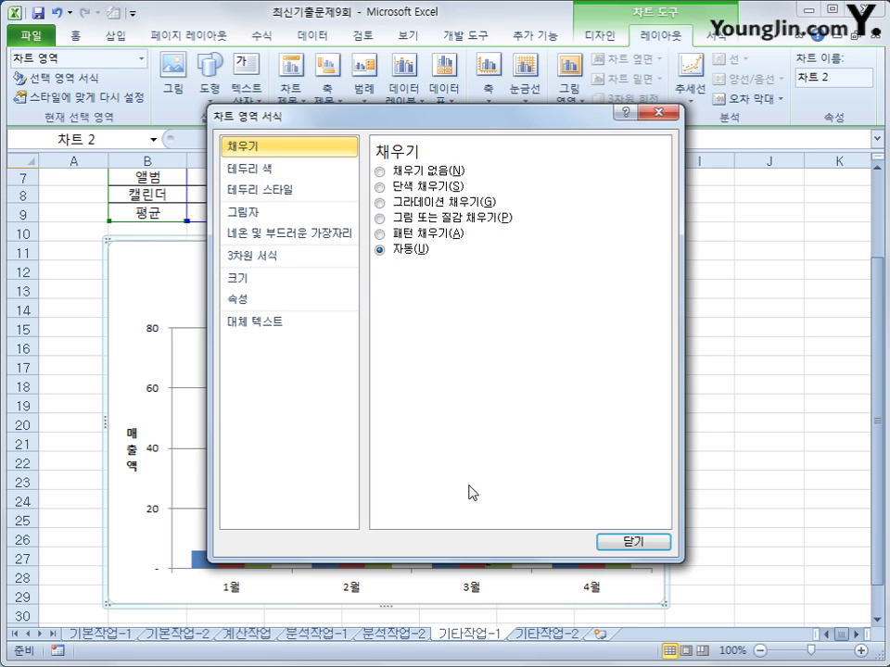
{"action": "left_click", "coordinate": [306, 190]}
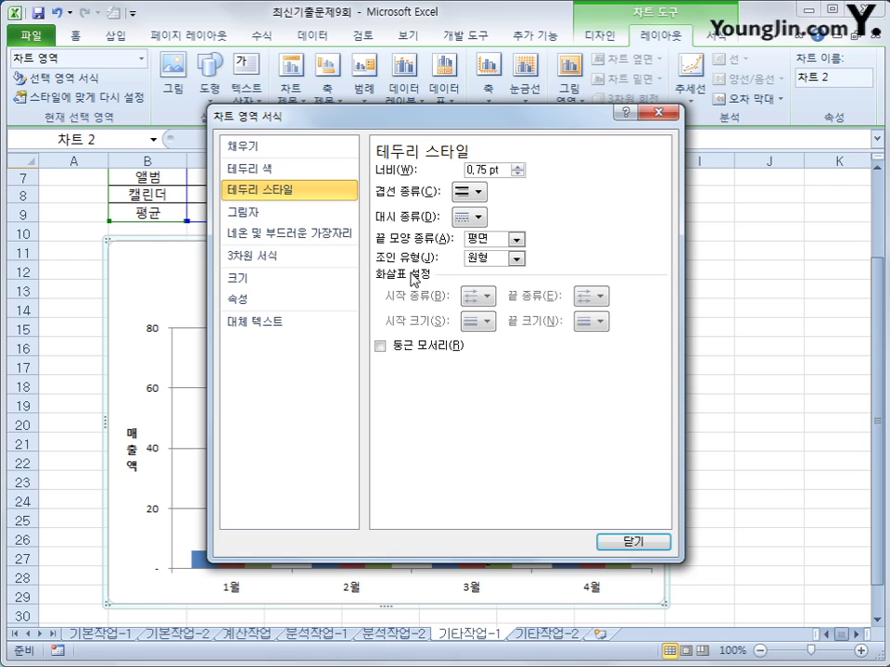
{"action": "left_click", "coordinate": [427, 359]}
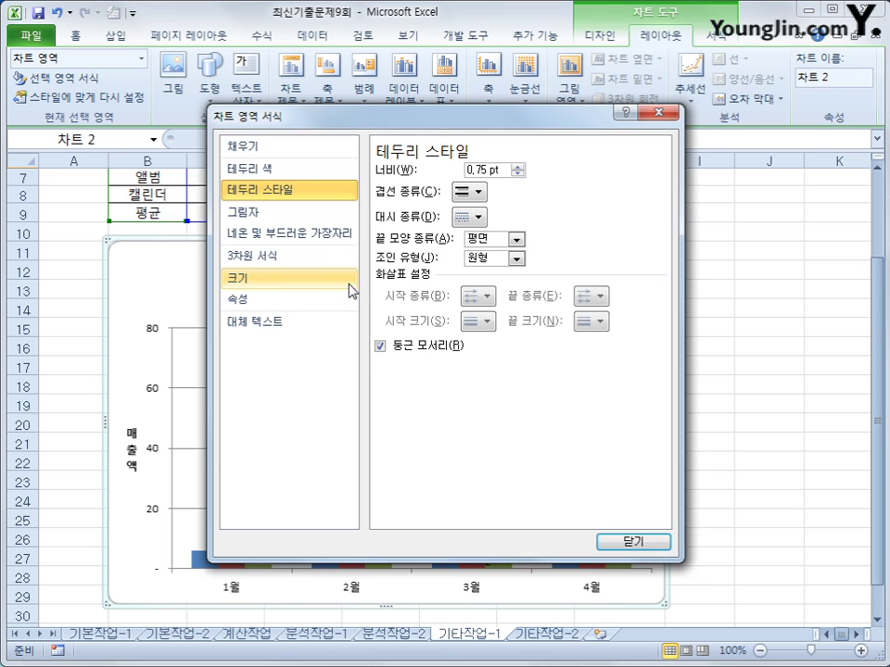
Step: Apply the outer (바깥쪽) shadow preset that falls toward the lower right at 45° to the chart area
{"action": "left_click", "coordinate": [259, 210]}
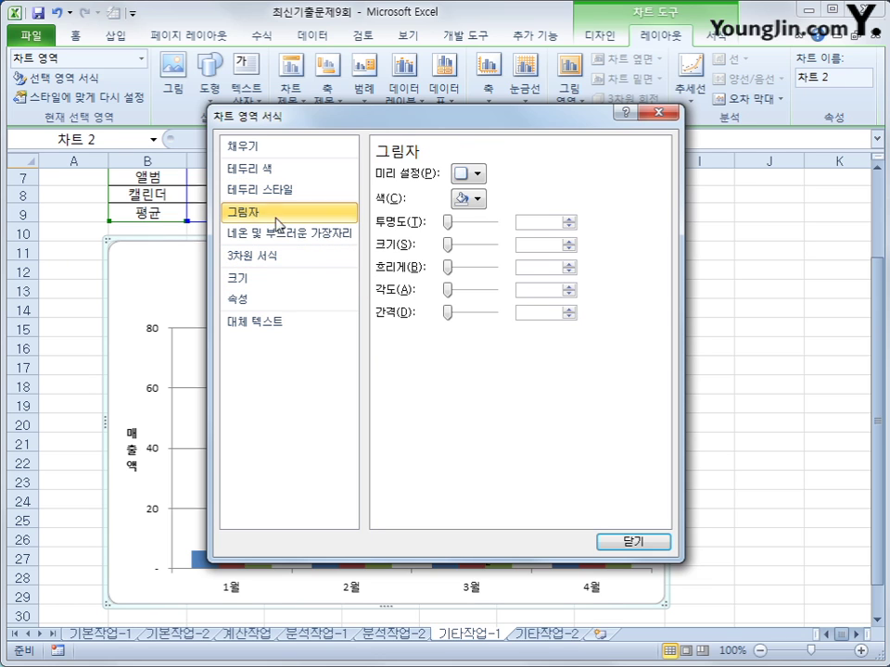
{"action": "left_click", "coordinate": [474, 174]}
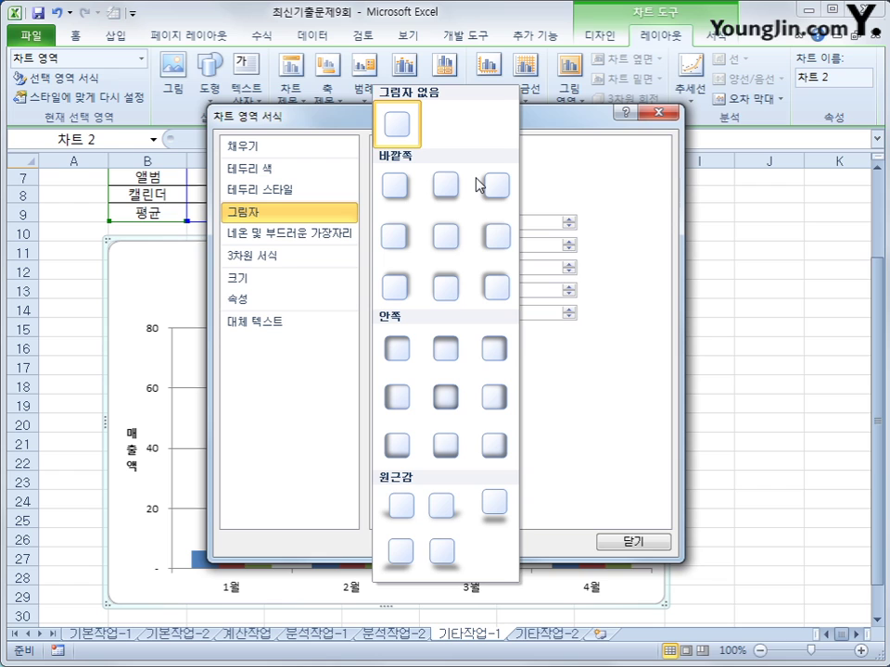
{"action": "left_click", "coordinate": [392, 188]}
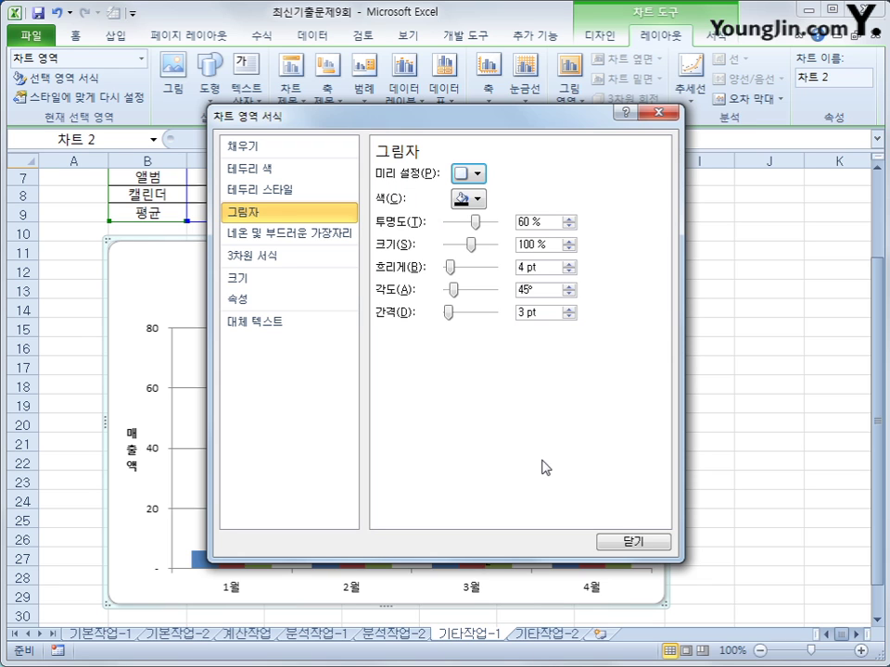
{"action": "left_click", "coordinate": [630, 543]}
{"action": "mouse_move", "coordinate": [626, 552]}
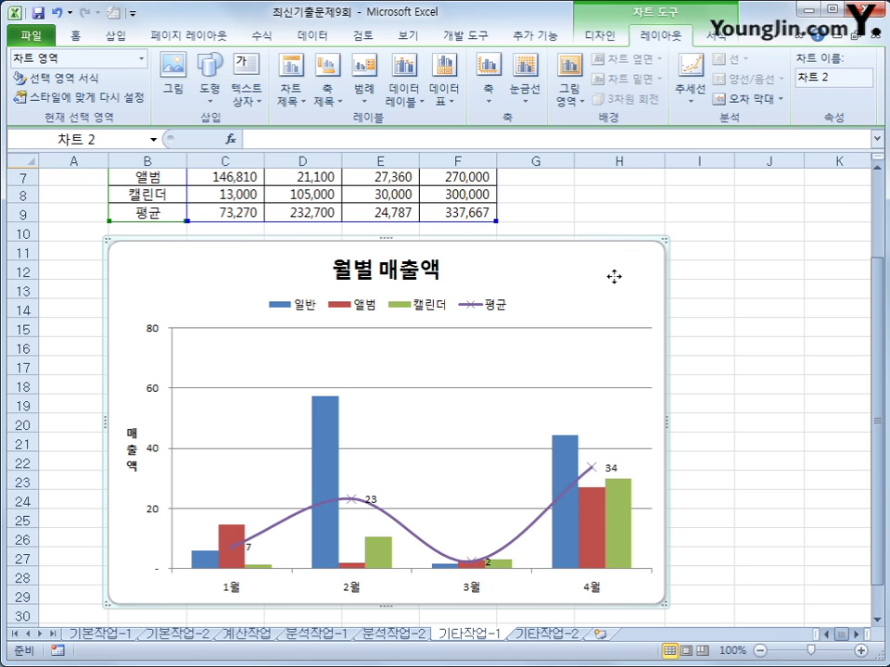
Step: Make all of the chart's text bold at font size 10
{"action": "left_click", "coordinate": [75, 37]}
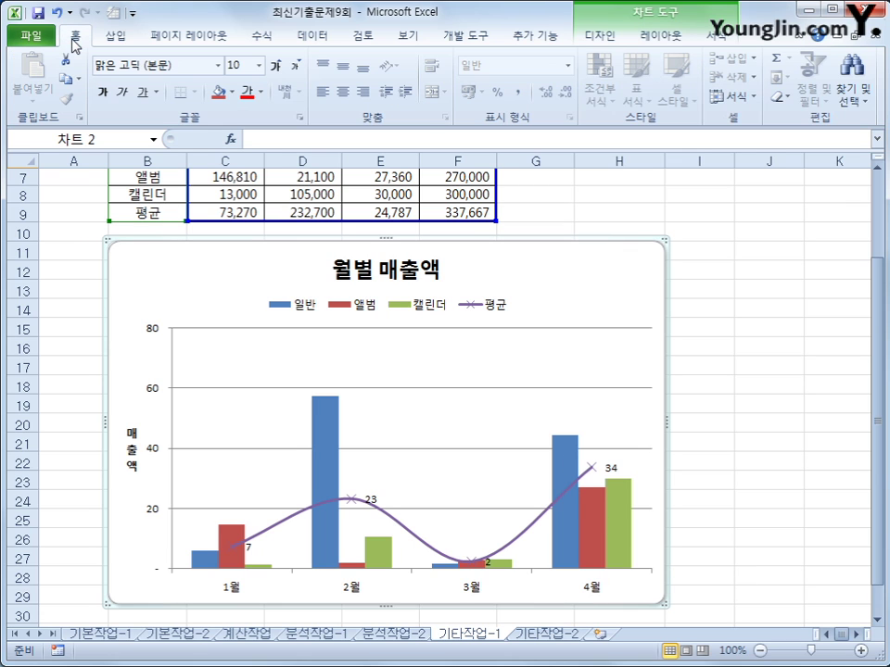
{"action": "left_click", "coordinate": [106, 96]}
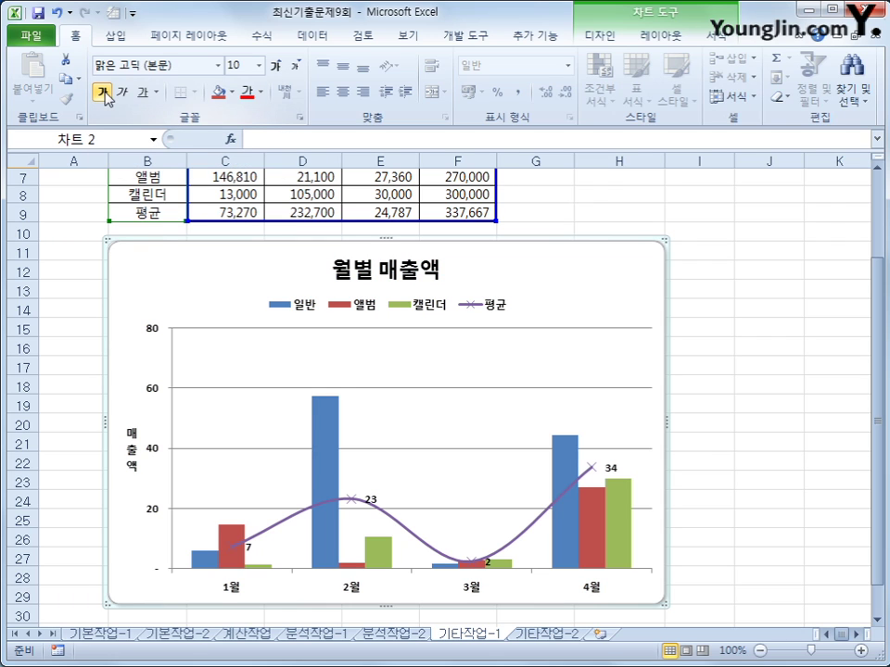
{"action": "left_click", "coordinate": [259, 66]}
{"action": "left_click", "coordinate": [251, 121]}
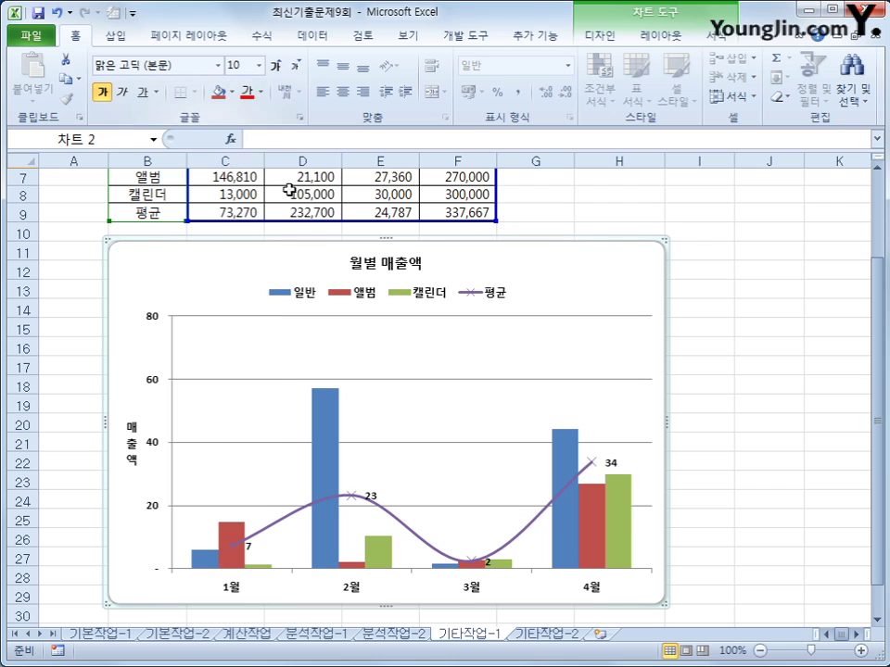
Step: Reduce the chart title 월별 매출액 to font size 10 and check the vertical axis title's font size
{"action": "left_click", "coordinate": [387, 269]}
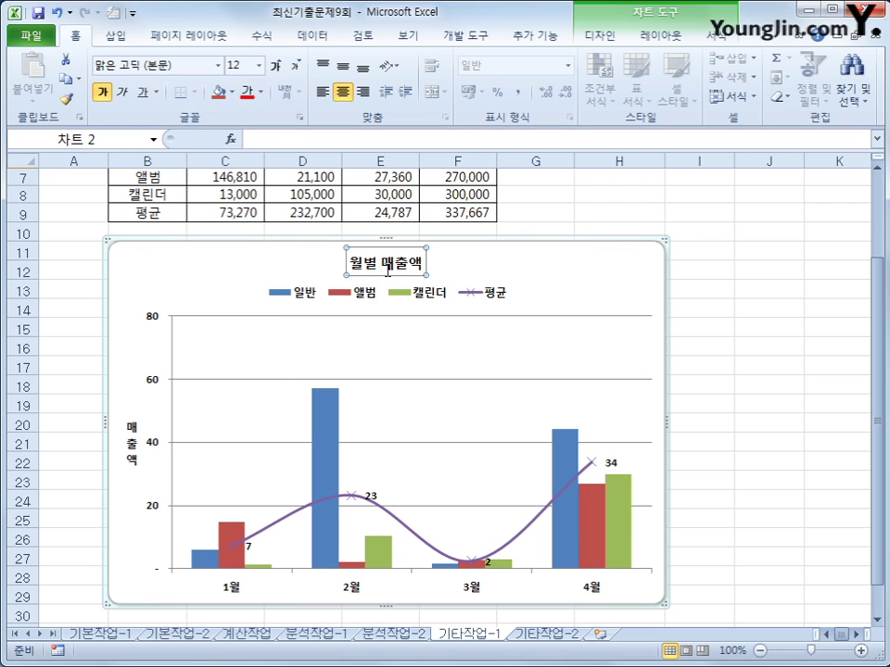
{"action": "left_click", "coordinate": [296, 67]}
{"action": "left_click", "coordinate": [297, 67]}
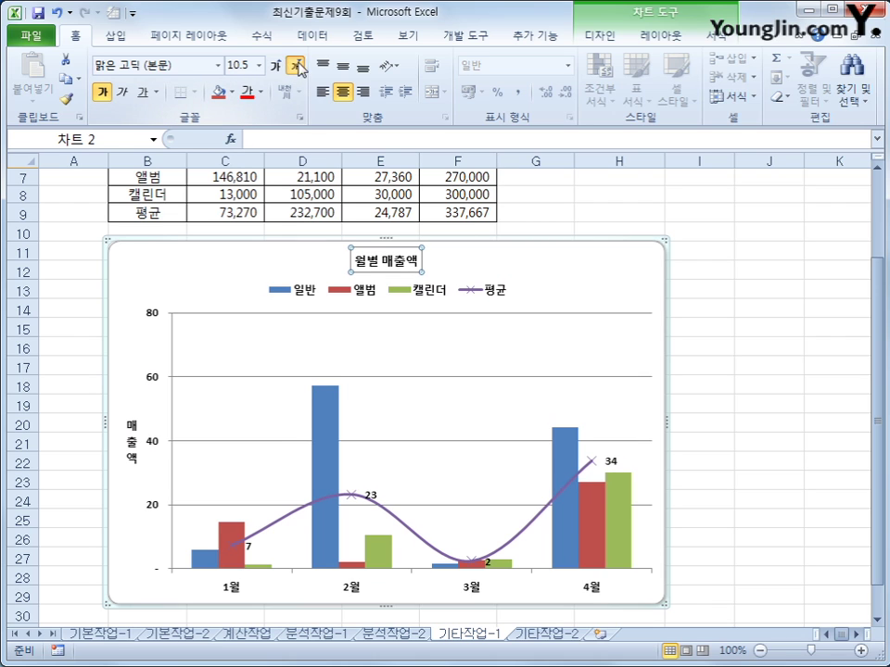
{"action": "left_click", "coordinate": [297, 67]}
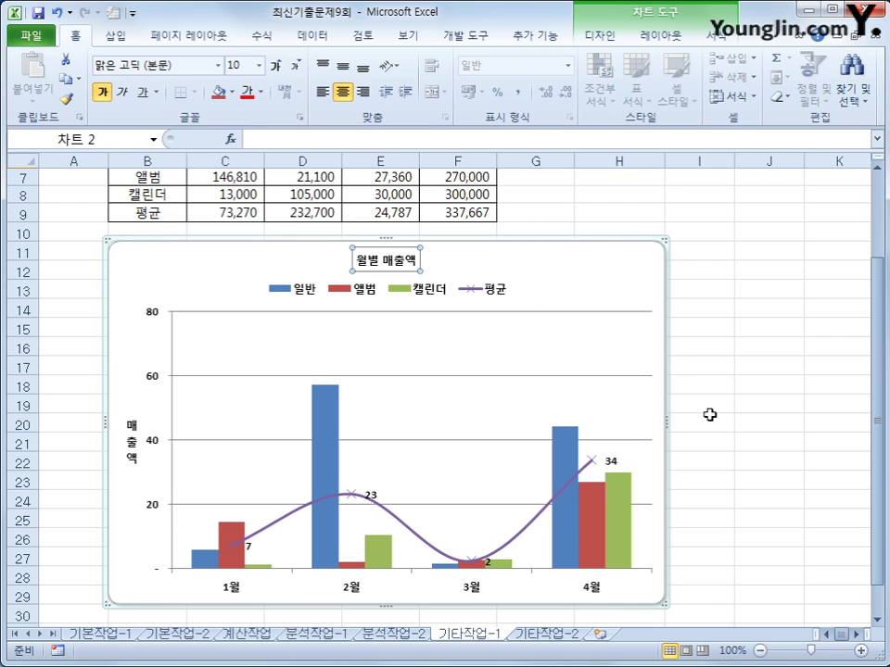
{"action": "left_click", "coordinate": [128, 429]}
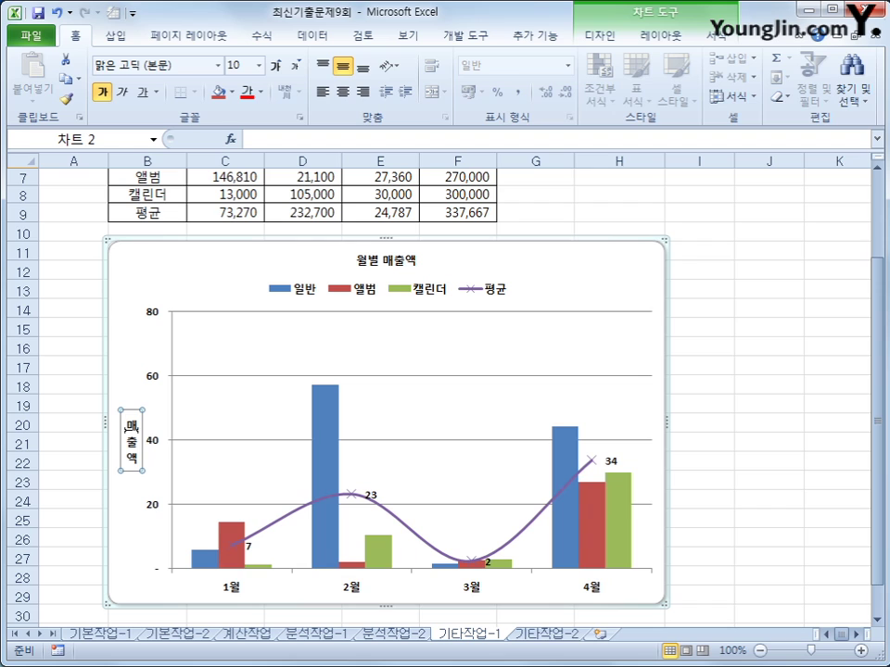
{"action": "left_click", "coordinate": [134, 330]}
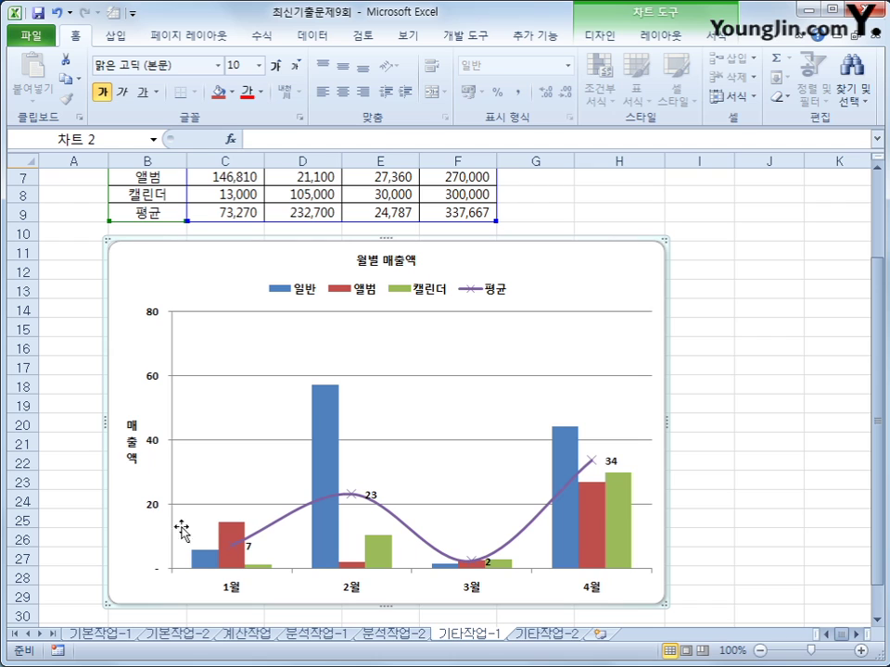
Step: On the 기타작업-2 sheet, turn on design mode and open the 고객정보검색 button's Click procedure in the Visual Basic editor
{"action": "left_click", "coordinate": [545, 636]}
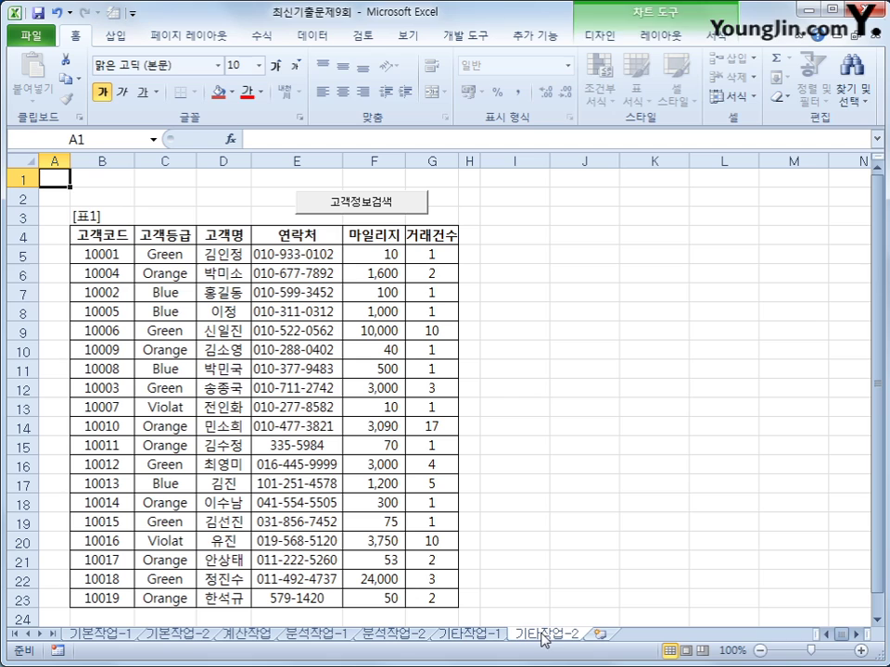
{"action": "left_click", "coordinate": [611, 274]}
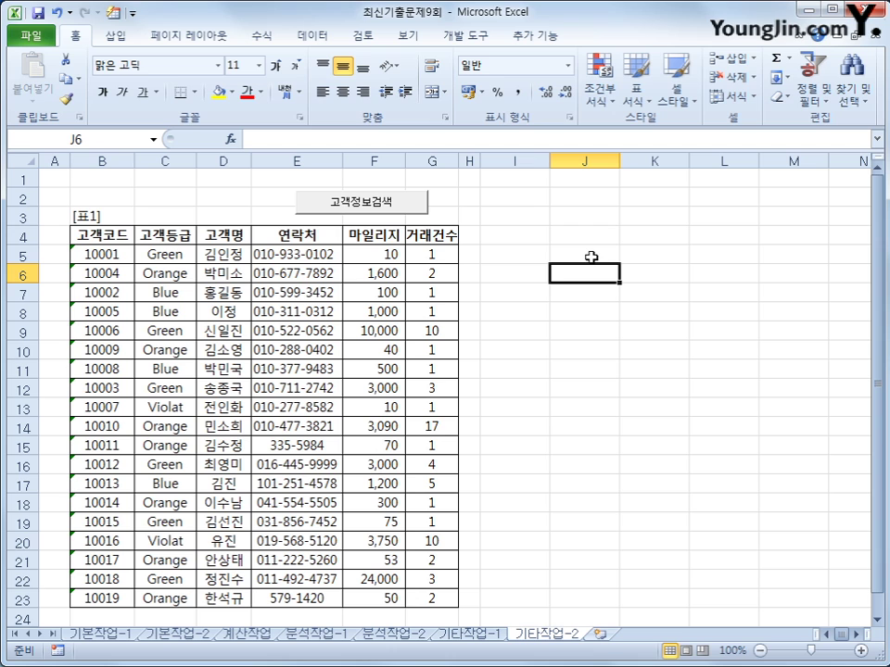
{"action": "left_click", "coordinate": [462, 37]}
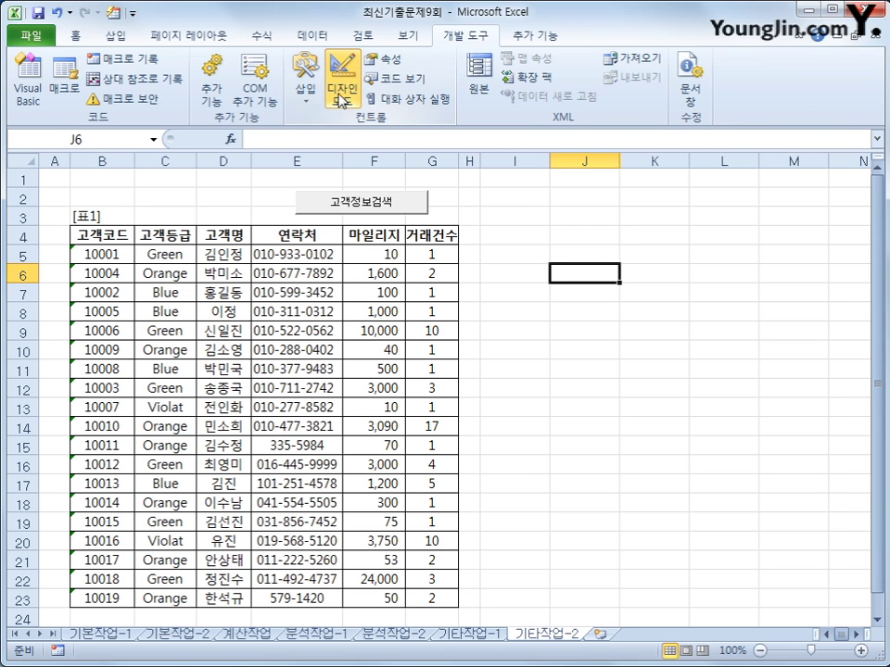
{"action": "left_click", "coordinate": [341, 93]}
{"action": "left_click", "coordinate": [336, 204]}
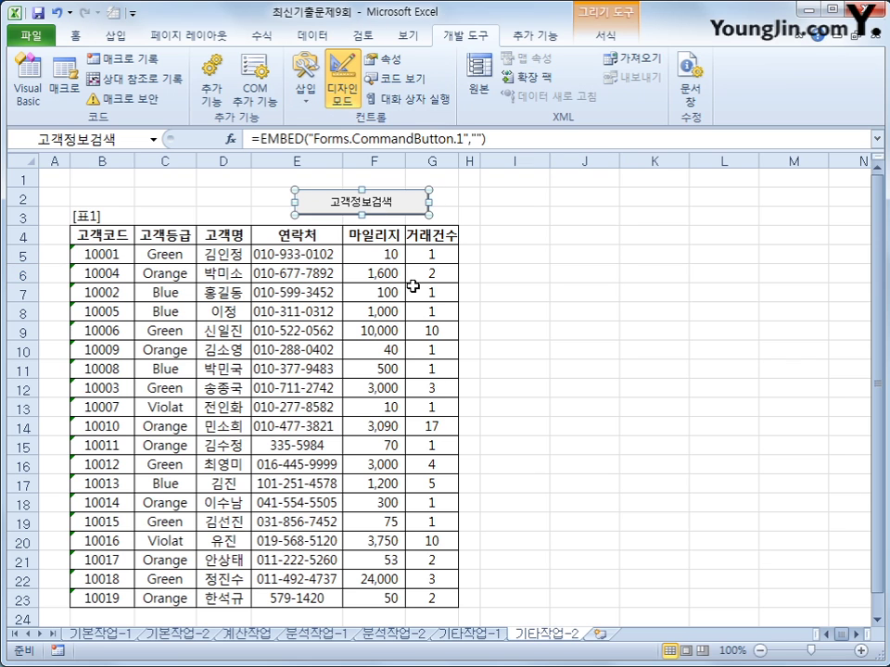
{"action": "double_click", "coordinate": [394, 204]}
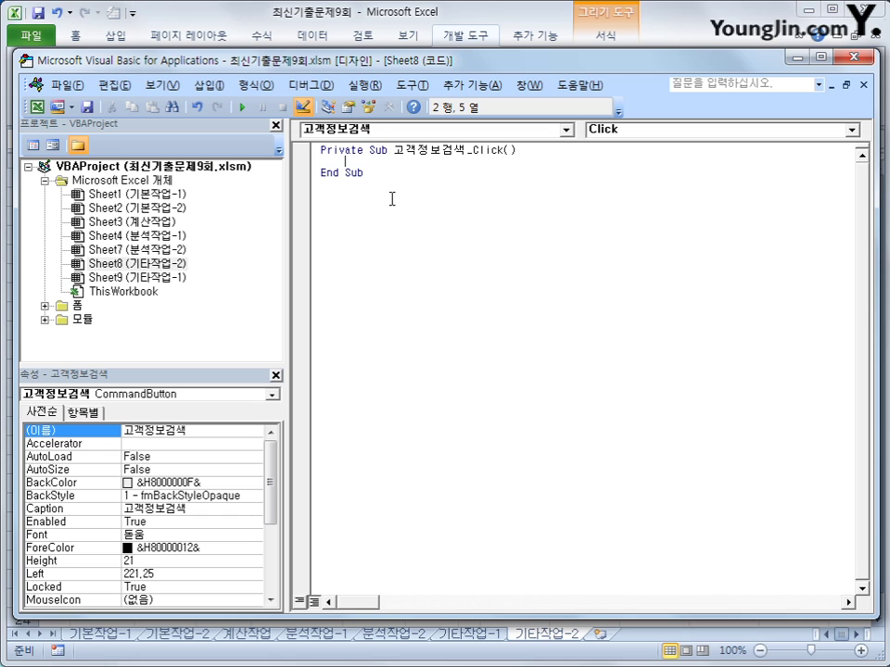
Step: Add the statement 고객정보검색화면.Show to the 고객정보검색 button's Click procedure
{"action": "type", "text": "고객정ㅂ보검색"}
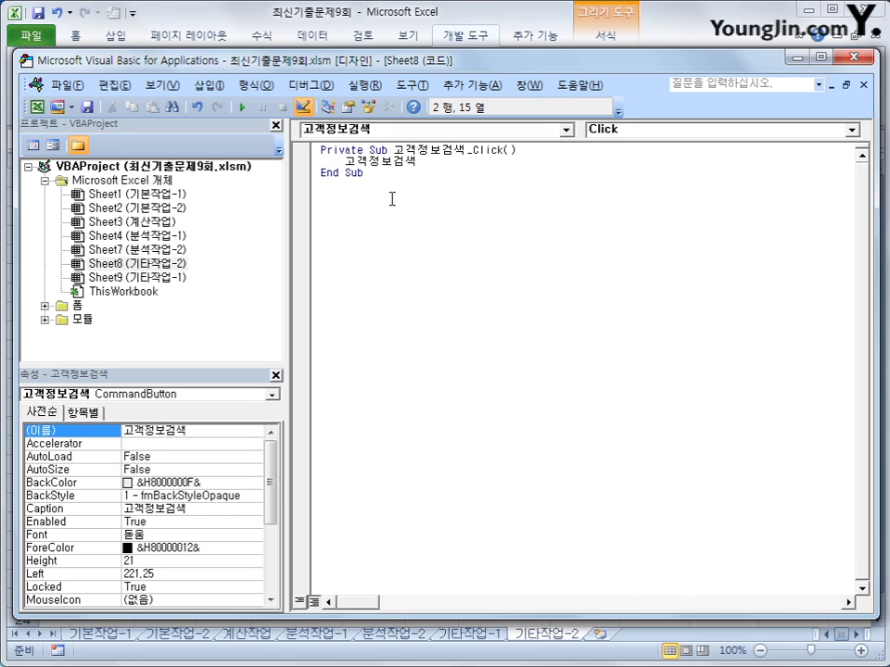
{"action": "type", "text": "폼면.sh"}
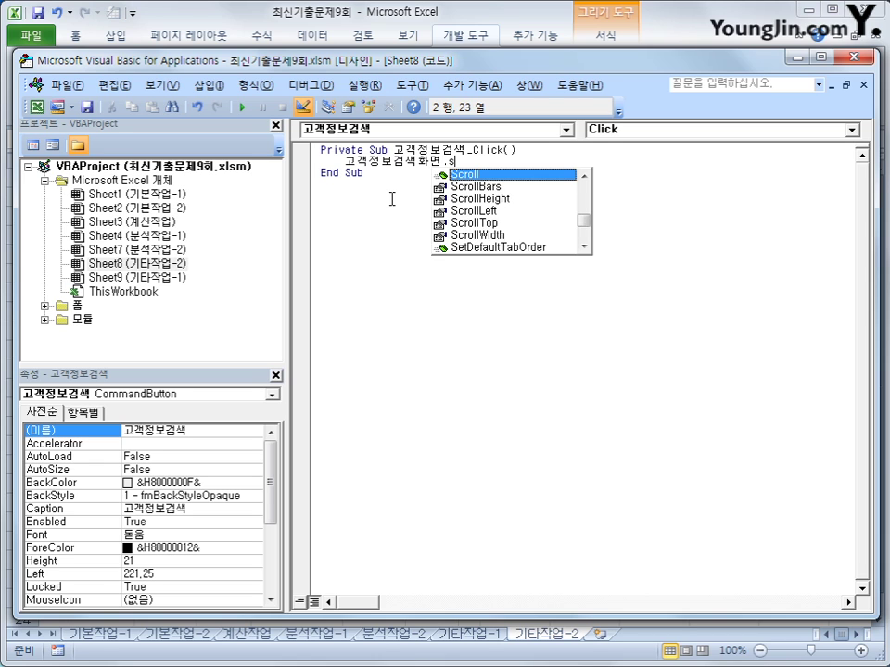
{"action": "key", "text": "Tab"}
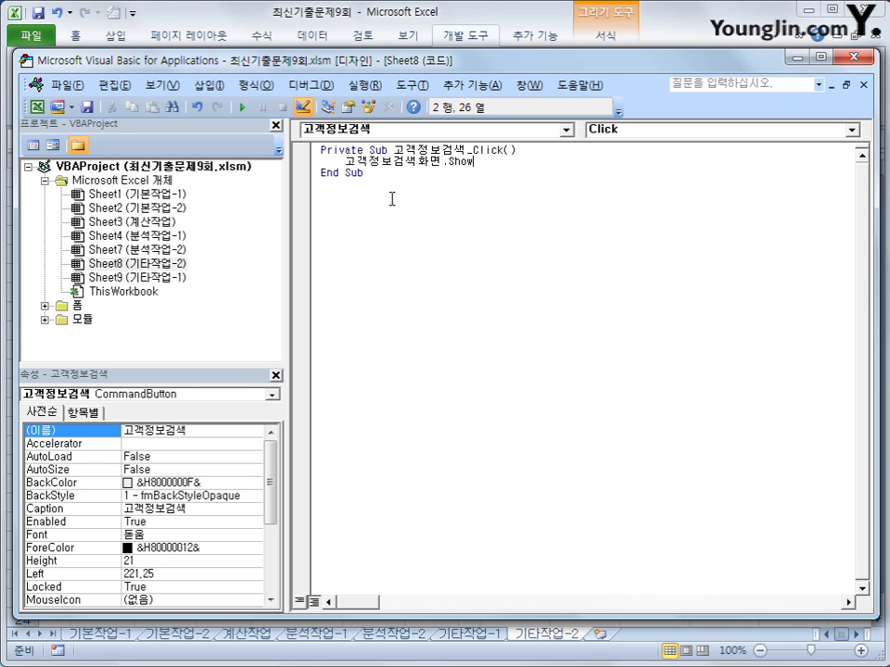
{"action": "key", "text": "Down"}
Step: Open the code of the 고객정보검색화면 form and create its UserForm Initialize procedure
{"action": "left_click", "coordinate": [61, 307]}
{"action": "double_click", "coordinate": [59, 308]}
{"action": "left_click", "coordinate": [116, 320]}
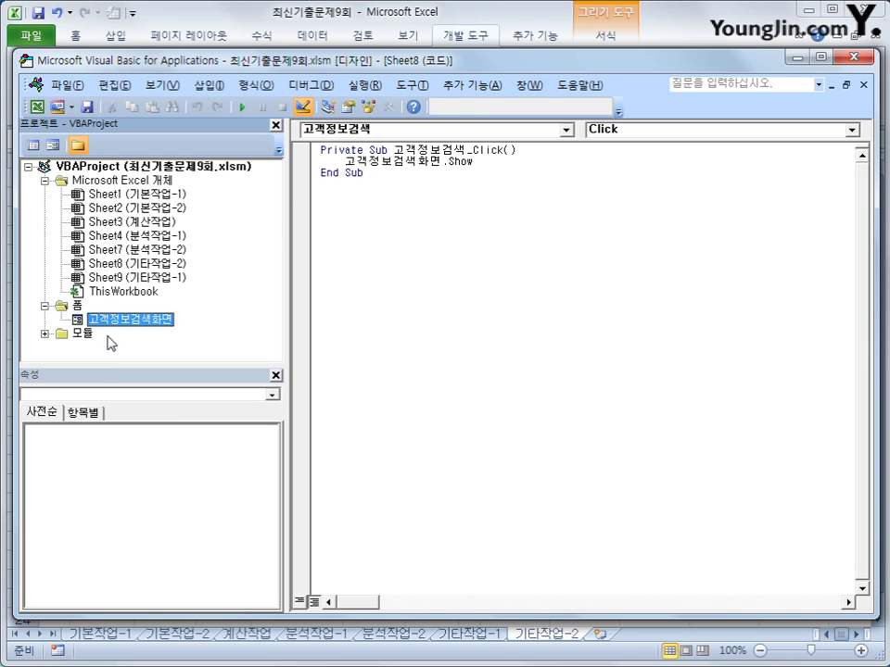
{"action": "left_click", "coordinate": [33, 146]}
{"action": "left_click", "coordinate": [422, 130]}
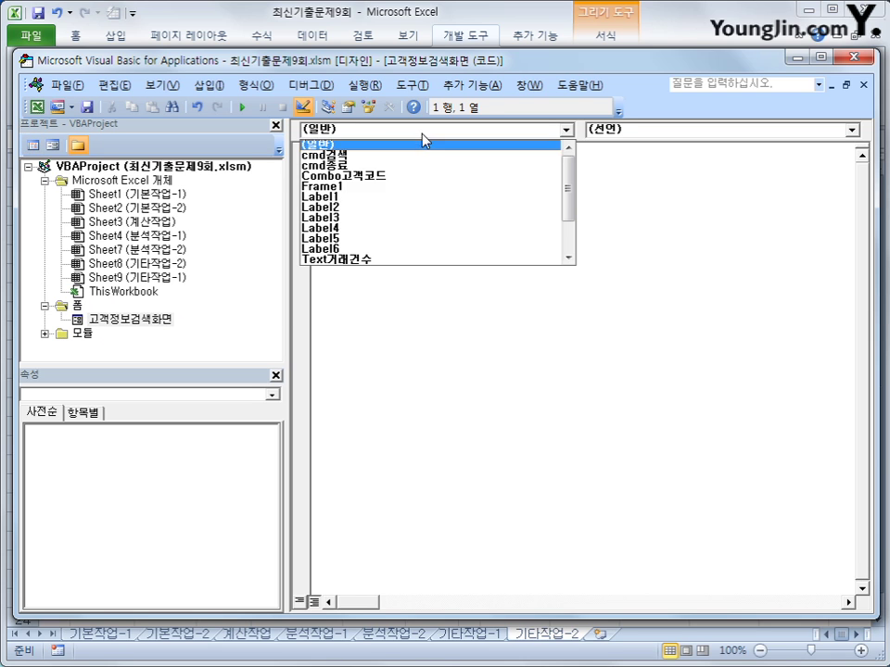
{"action": "left_click_drag", "start_coordinate": [570, 184], "coordinate": [563, 237]}
{"action": "left_click", "coordinate": [468, 260]}
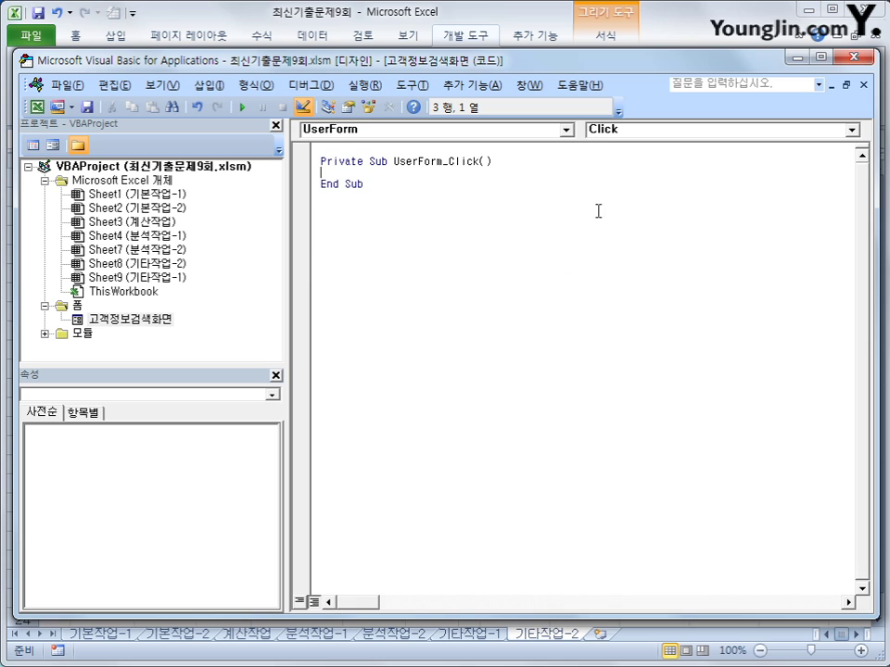
{"action": "left_click", "coordinate": [653, 130]}
{"action": "left_click", "coordinate": [668, 187]}
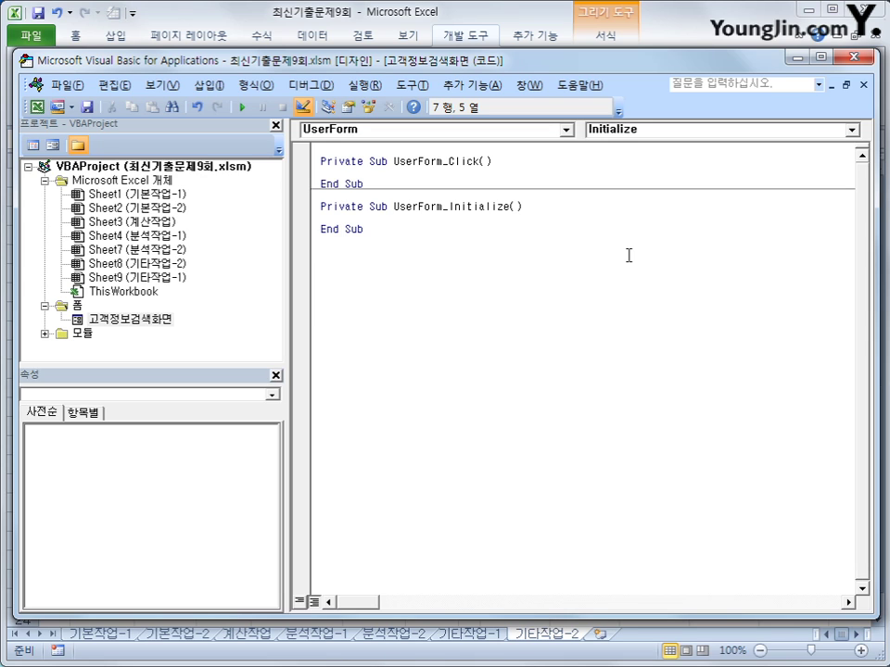
Step: In the Initialize procedure, fill the customer code combo box with the statement Combo고객코드.RowSource = "B5:B23"
{"action": "type", "text": "combo고객코드"}
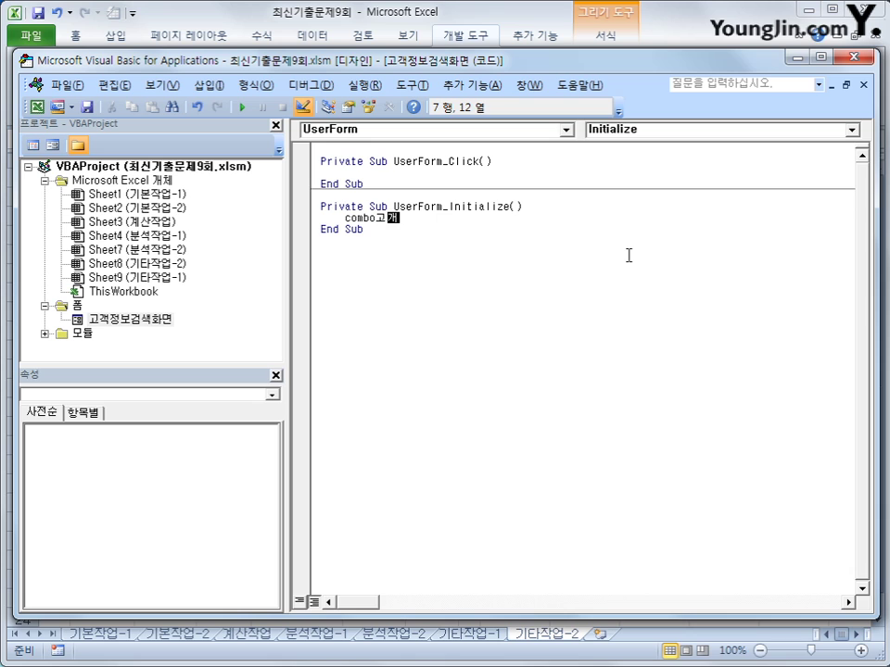
{"action": "type", "text": ".row"}
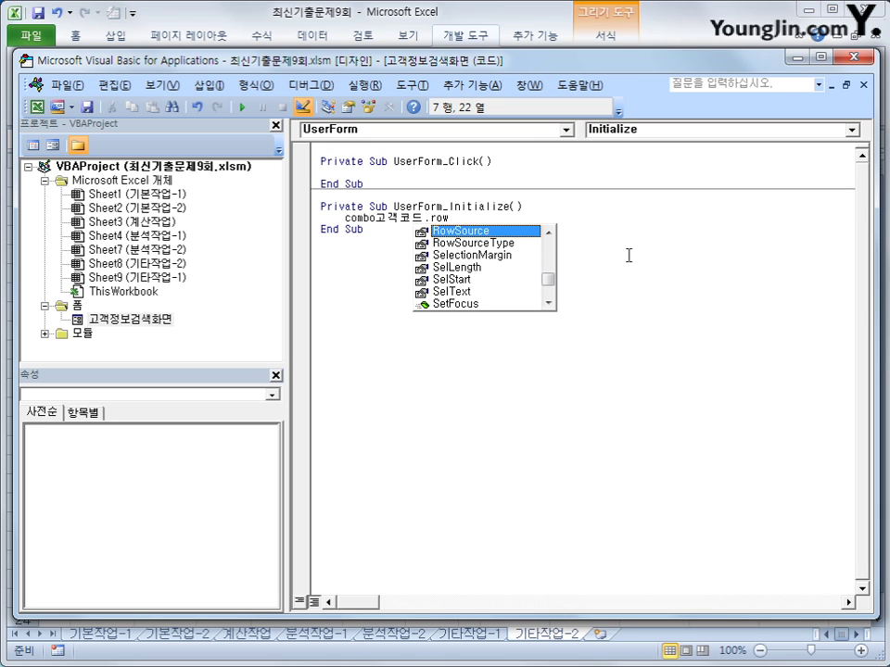
{"action": "key", "text": "Tab"}
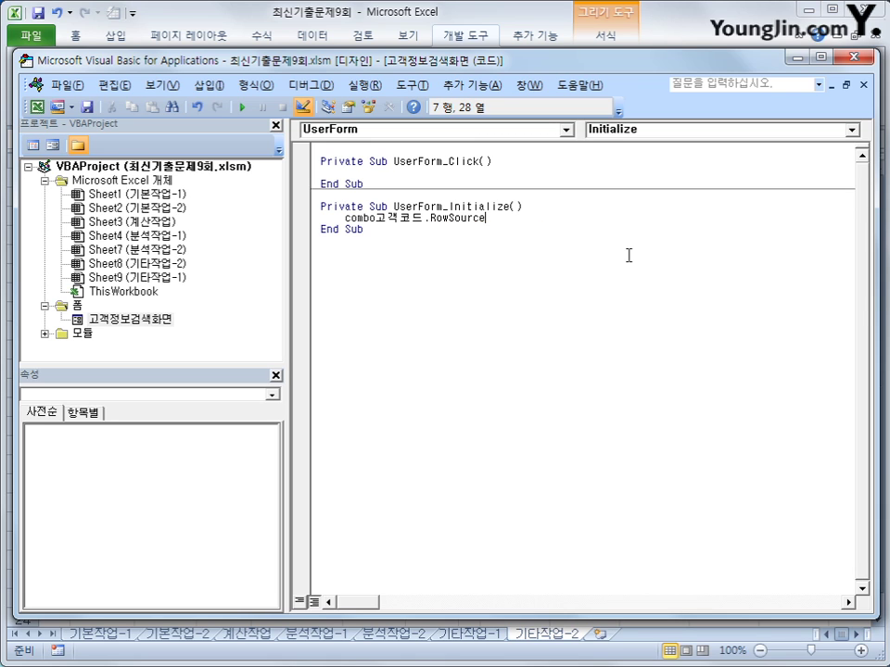
{"action": "type", "text": "= \"B5:B23\""}
{"action": "key", "text": "Down"}
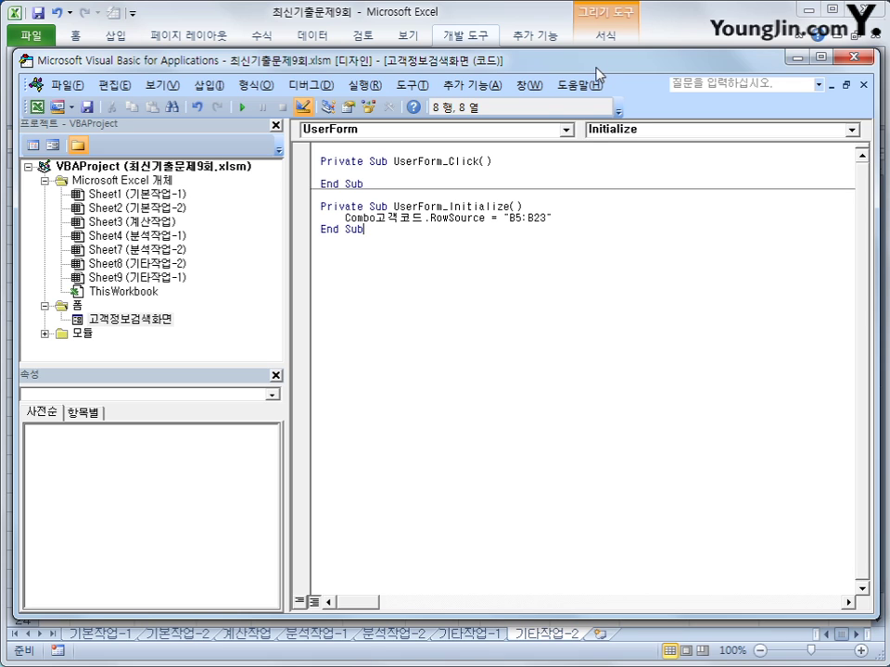
Step: Create the cmd종료 button's Click procedure in the form's code and add the statement Unload Me
{"action": "left_click", "coordinate": [566, 292]}
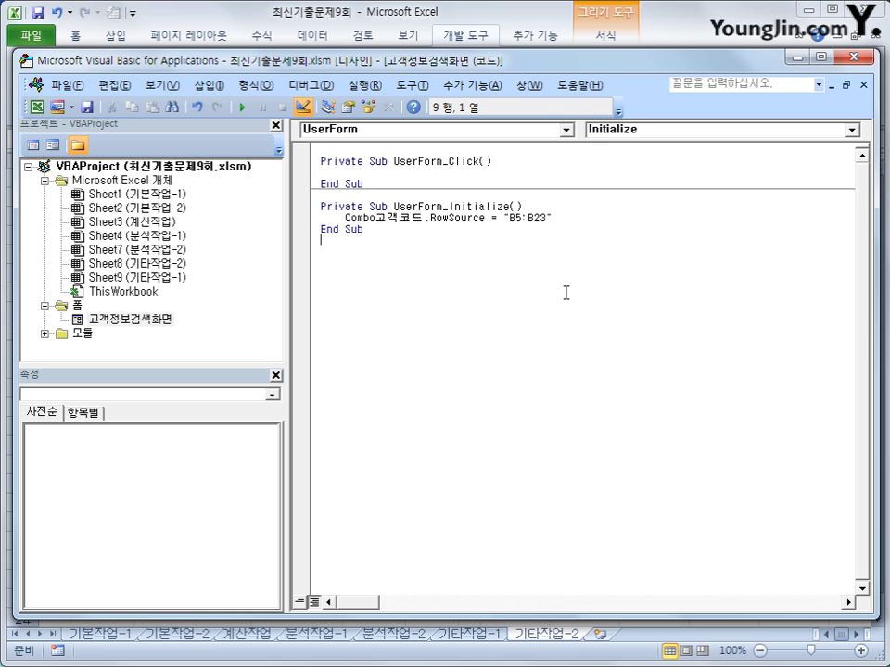
{"action": "left_click", "coordinate": [454, 136]}
{"action": "scroll", "coordinate": [513, 197], "scroll_direction": "up", "scroll_amount": 2}
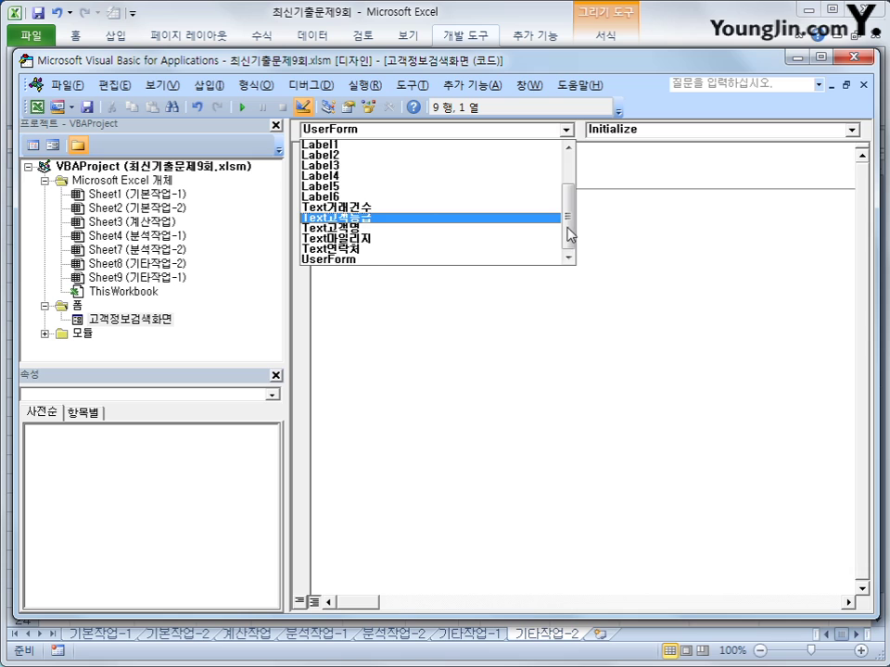
{"action": "scroll", "coordinate": [431, 174], "scroll_direction": "up", "scroll_amount": 2}
{"action": "left_click", "coordinate": [431, 167]}
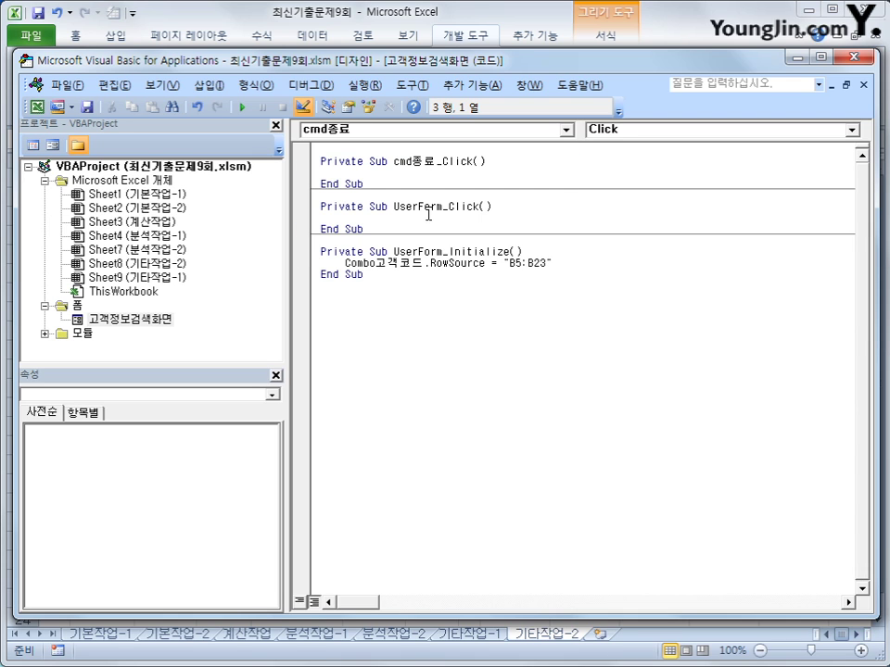
{"action": "key", "text": "Tab"}
{"action": "type", "text": "unload me"}
{"action": "key", "text": "Down"}
{"action": "left_click", "coordinate": [659, 289]}
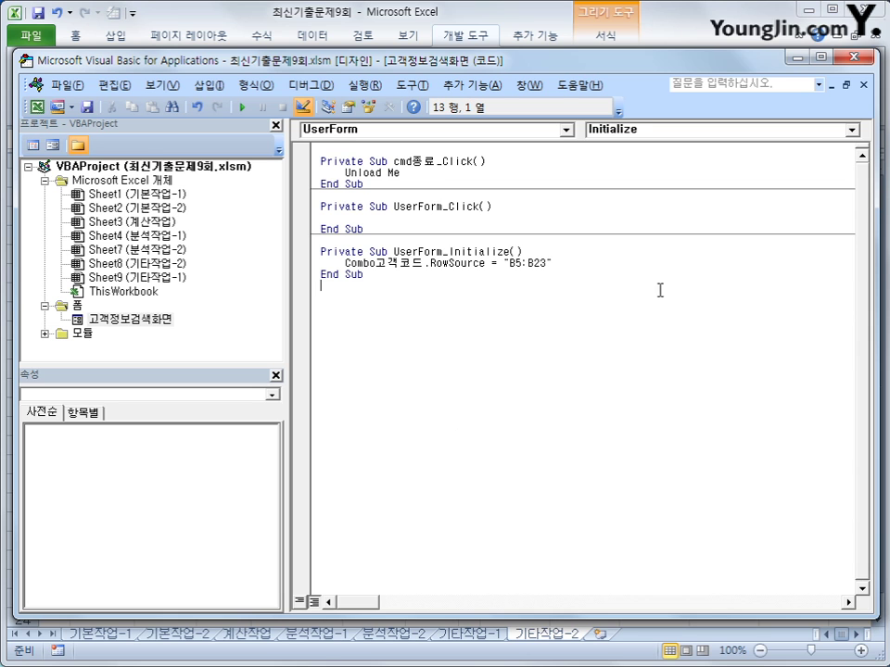
Step: Return to the 기타작업-2 sheet, turn off design mode and run the 고객정보검색 button to open its form
{"action": "left_click", "coordinate": [851, 59]}
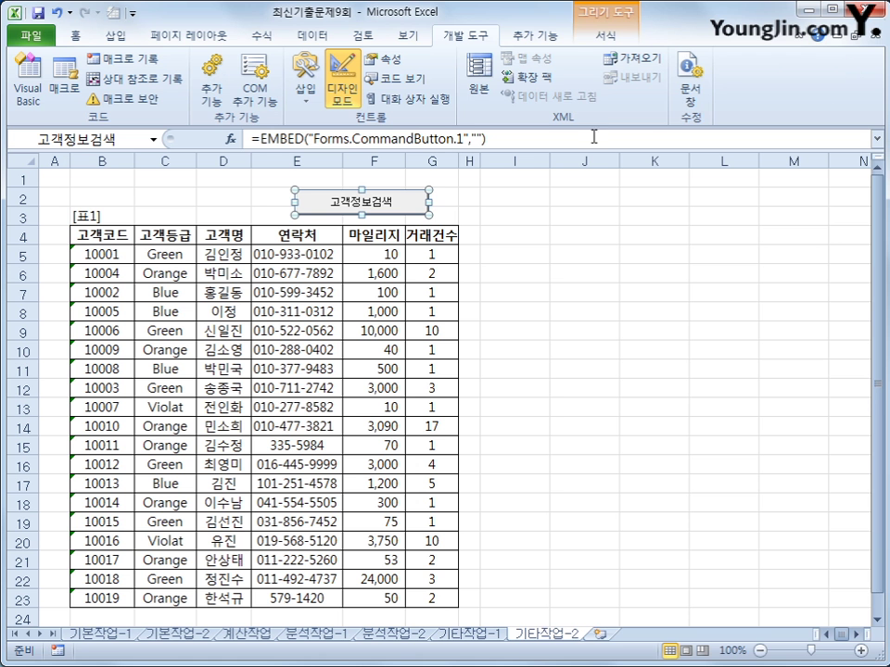
{"action": "left_click", "coordinate": [342, 90]}
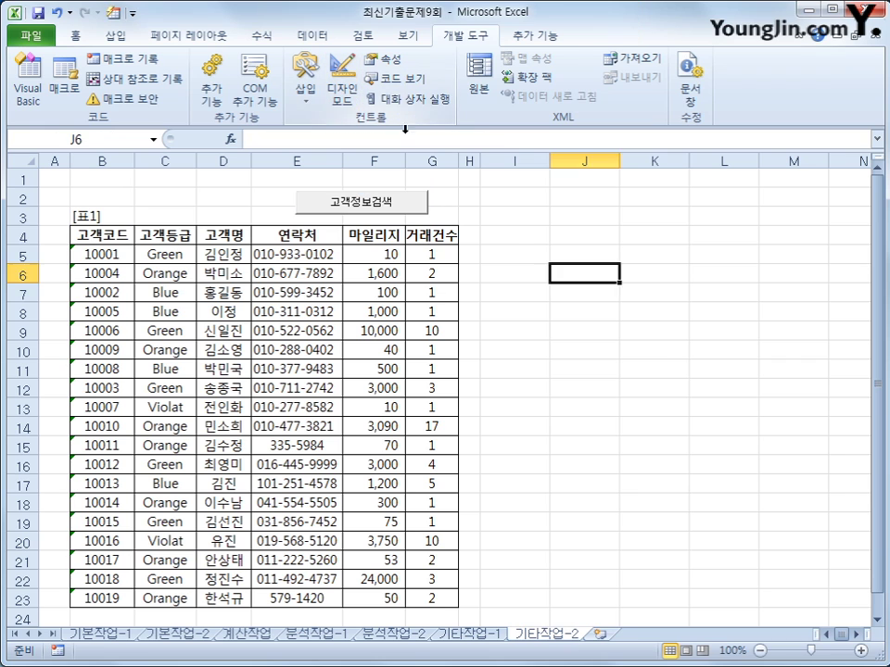
{"action": "left_click", "coordinate": [667, 349]}
{"action": "left_click", "coordinate": [397, 215]}
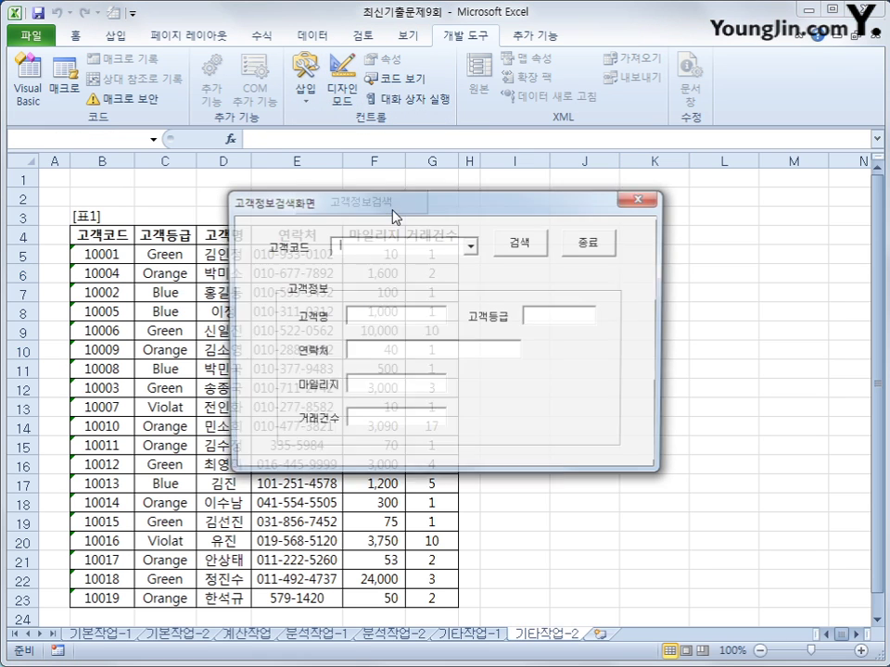
Step: Test the form by choosing customer code 10001 and running a search, compare it with the table, and close the form
{"action": "left_click", "coordinate": [470, 246]}
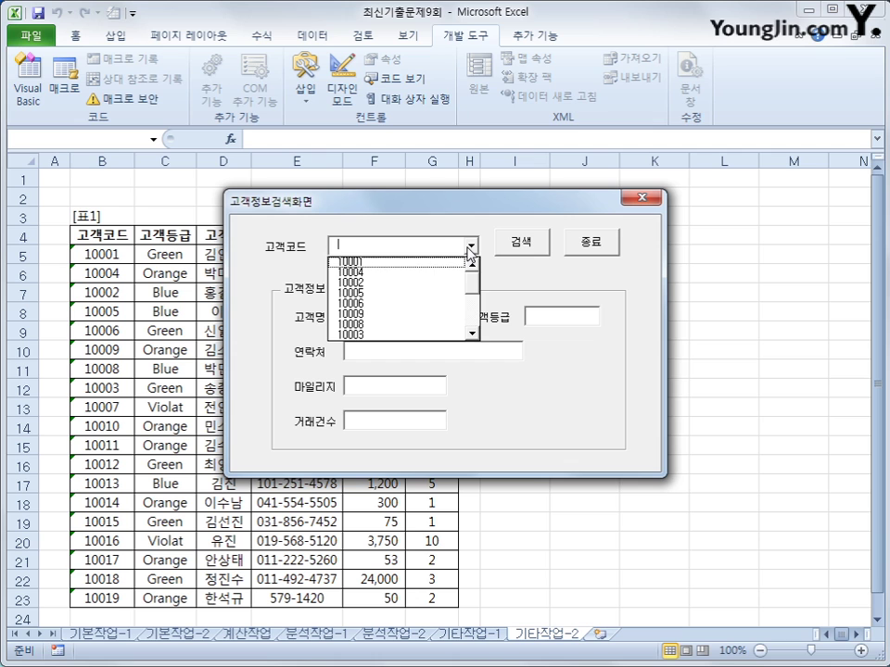
{"action": "left_click", "coordinate": [455, 270]}
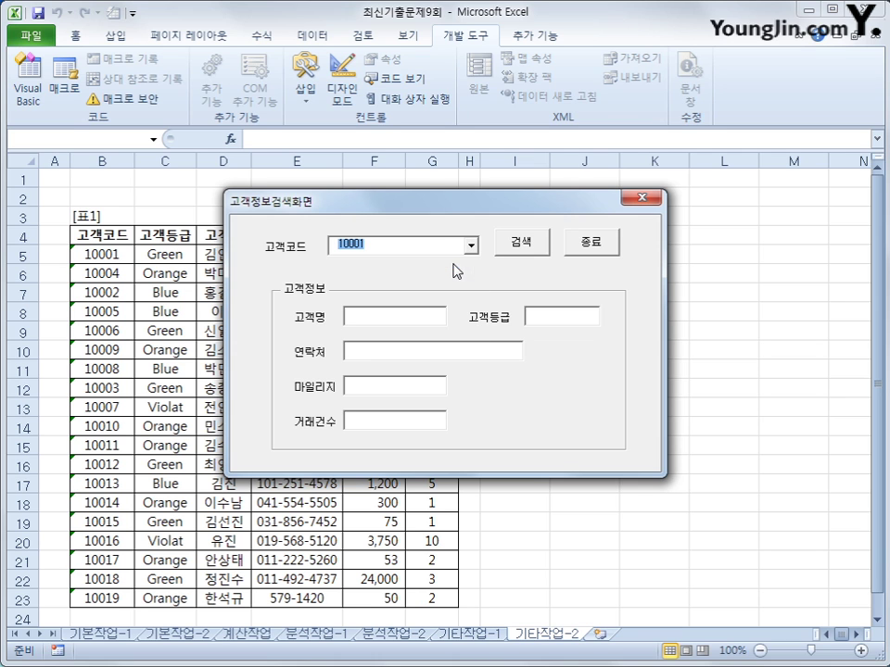
{"action": "left_click", "coordinate": [517, 241]}
{"action": "left_click_drag", "start_coordinate": [525, 210], "coordinate": [704, 95]}
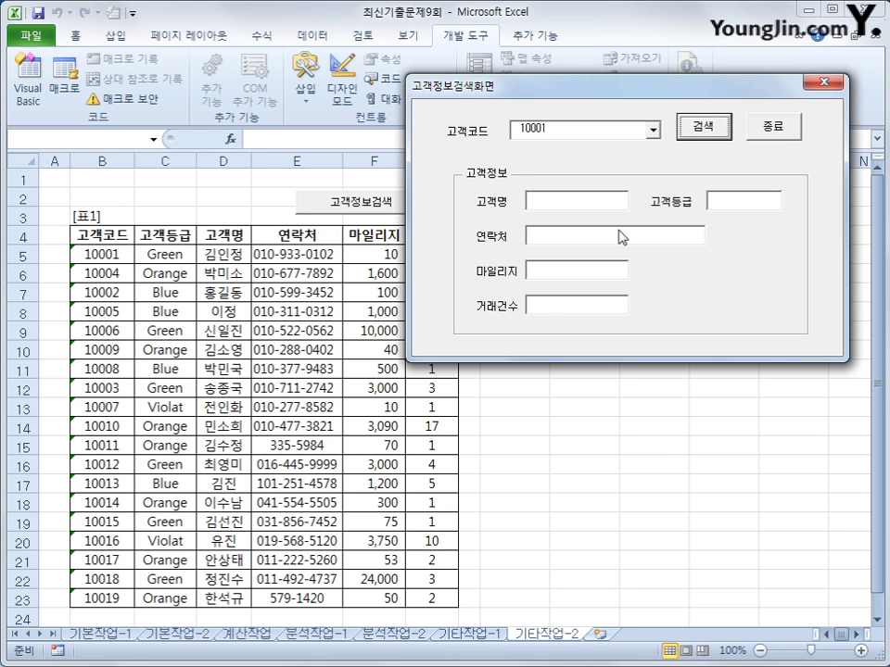
{"action": "left_click", "coordinate": [654, 130]}
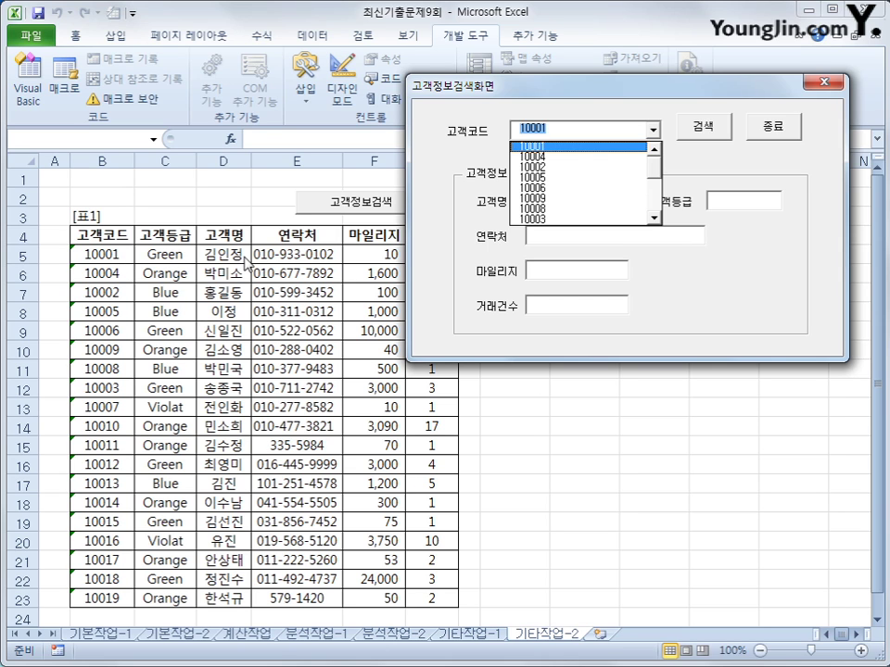
{"action": "left_click", "coordinate": [566, 148]}
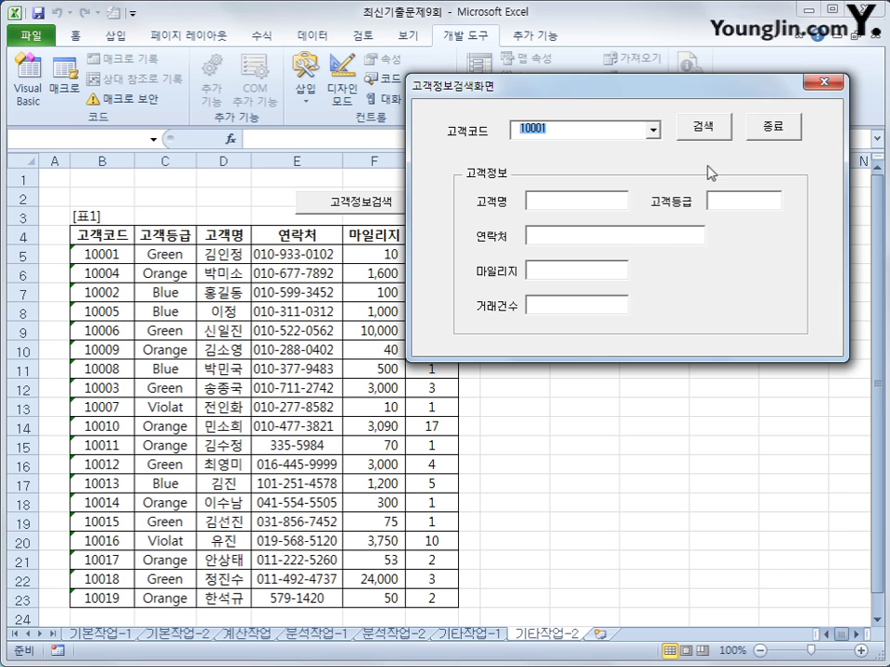
{"action": "left_click", "coordinate": [824, 85]}
{"action": "left_click", "coordinate": [670, 404]}
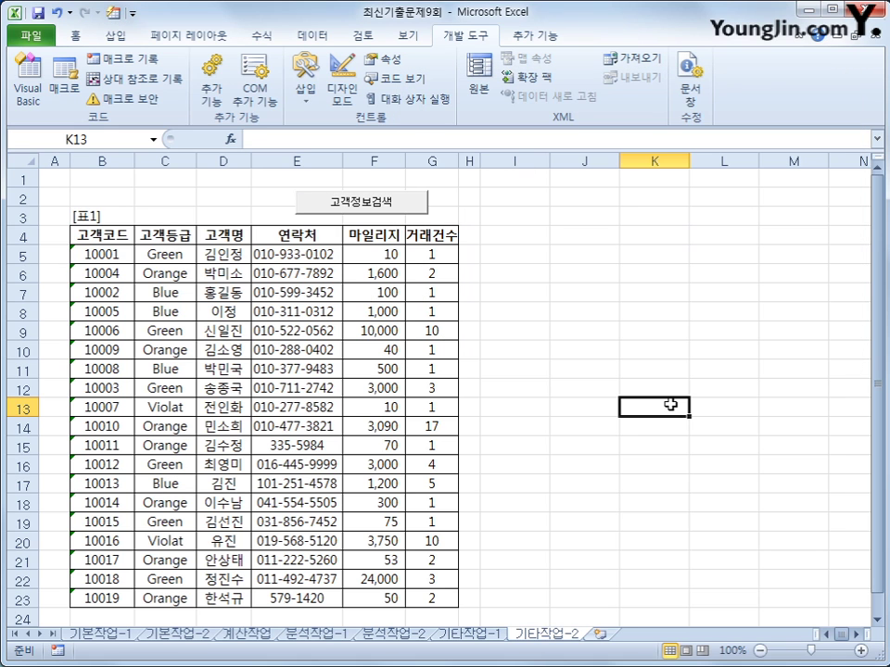
Step: Reopen the form's code in the Visual Basic editor and create the cmd검색 button's Click procedure
{"action": "left_click", "coordinate": [15, 92]}
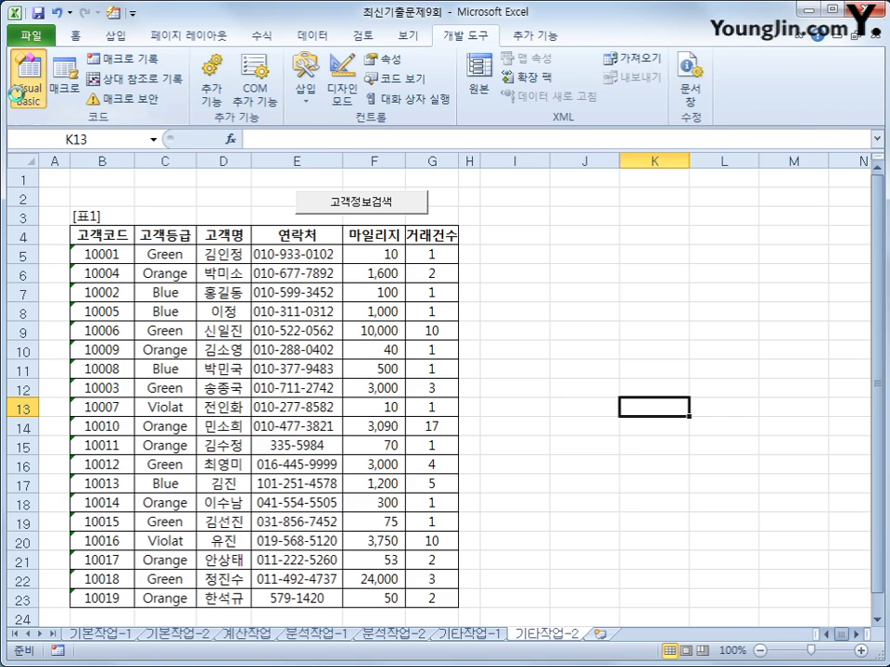
{"action": "left_click", "coordinate": [433, 131]}
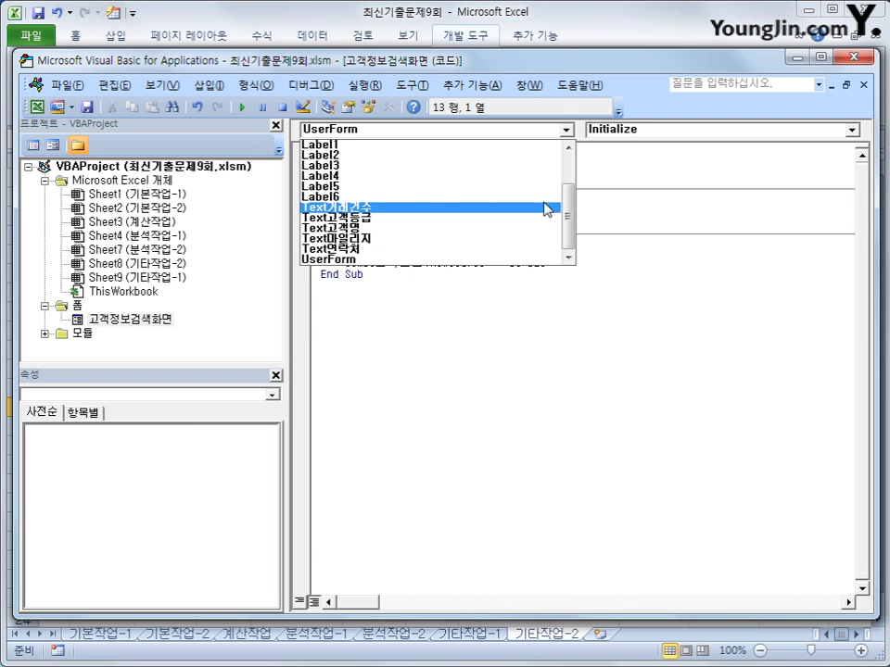
{"action": "left_click_drag", "start_coordinate": [569, 215], "coordinate": [565, 178]}
{"action": "left_click", "coordinate": [454, 164]}
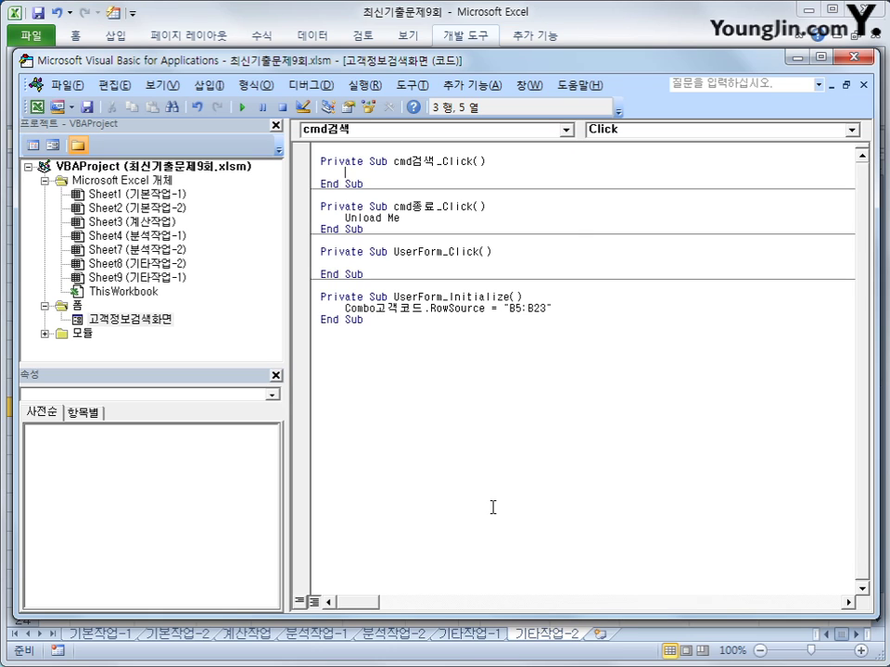
Step: In the cmd검색 Click procedure, add the statement iRow = Combo고객코드.ListIndex + 5 followed by a blank line
{"action": "type", "text": "iRo"}
{"action": "type", "text": "w = "}
{"action": "type", "text": "cm"}
{"action": "type", "text": "omb"}
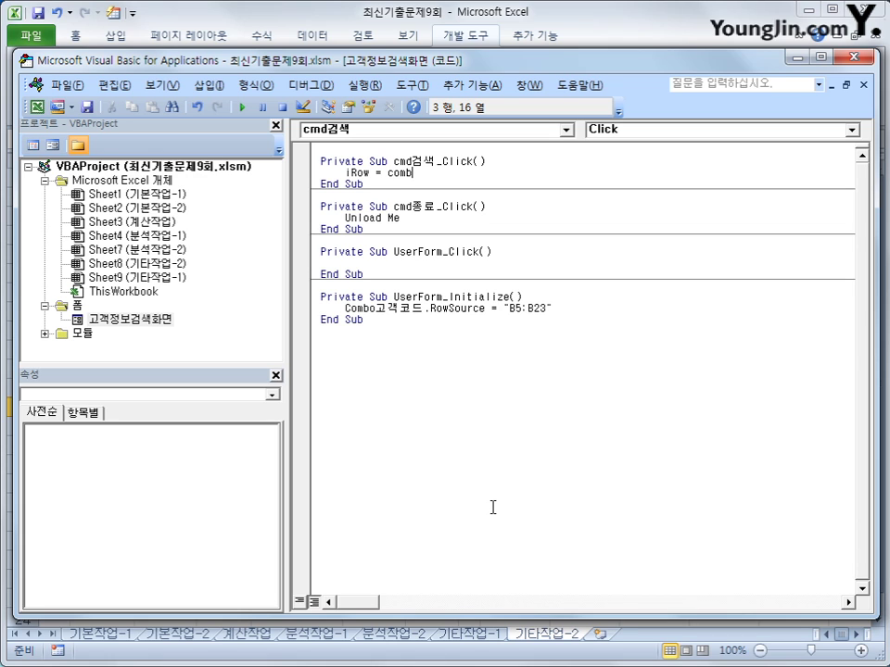
{"action": "type", "text": "o고객코드."}
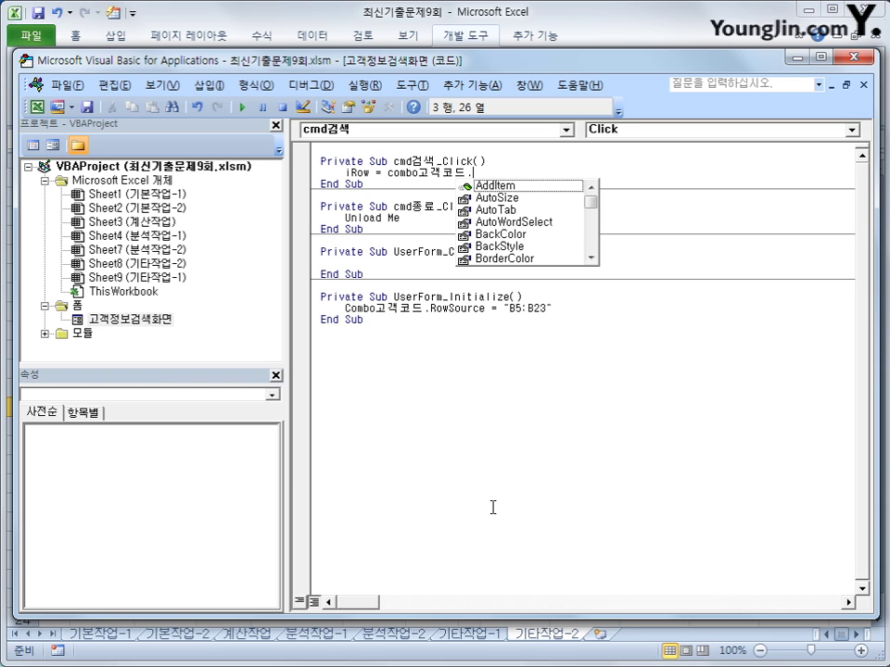
{"action": "type", "text": "listi"}
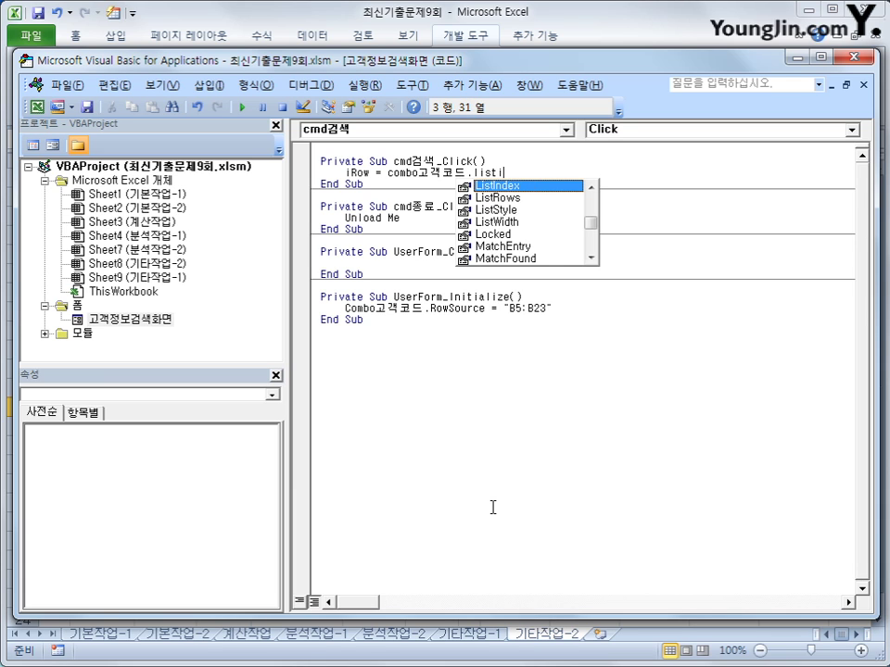
{"action": "type", "text": " + "}
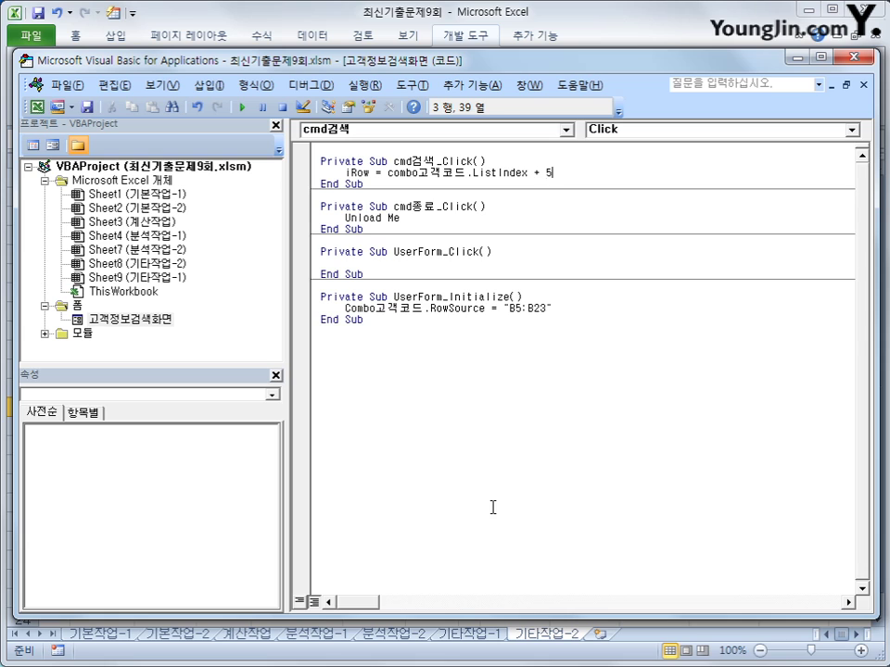
{"action": "type", "text": "5"}
{"action": "key", "text": "Return"}
{"action": "key", "text": "Return"}
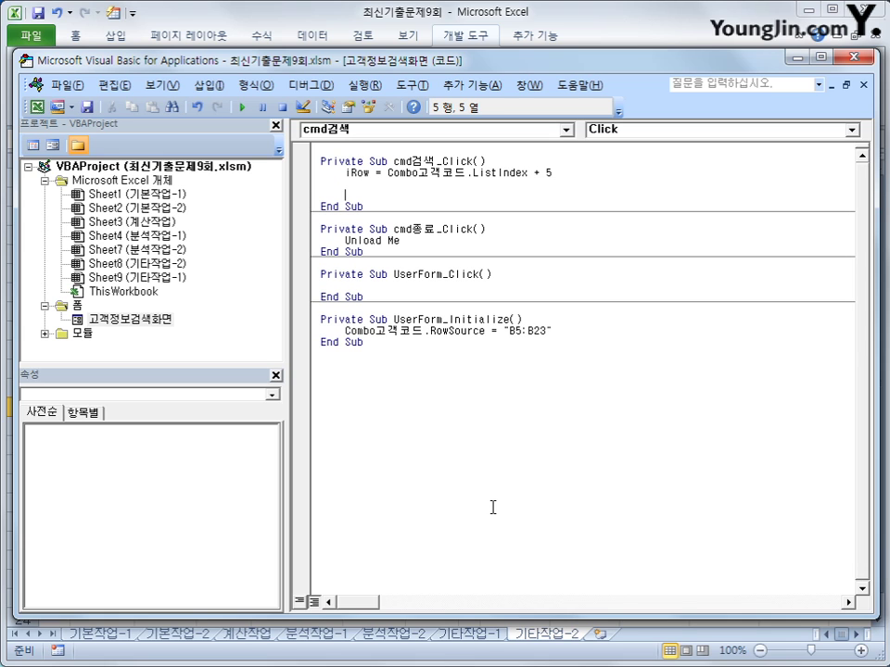
Step: Add the statement Text고객명 = Cells(iRow, 4) to the cmd검색 Click procedure
{"action": "type", "text": "text고객ㅁ"}
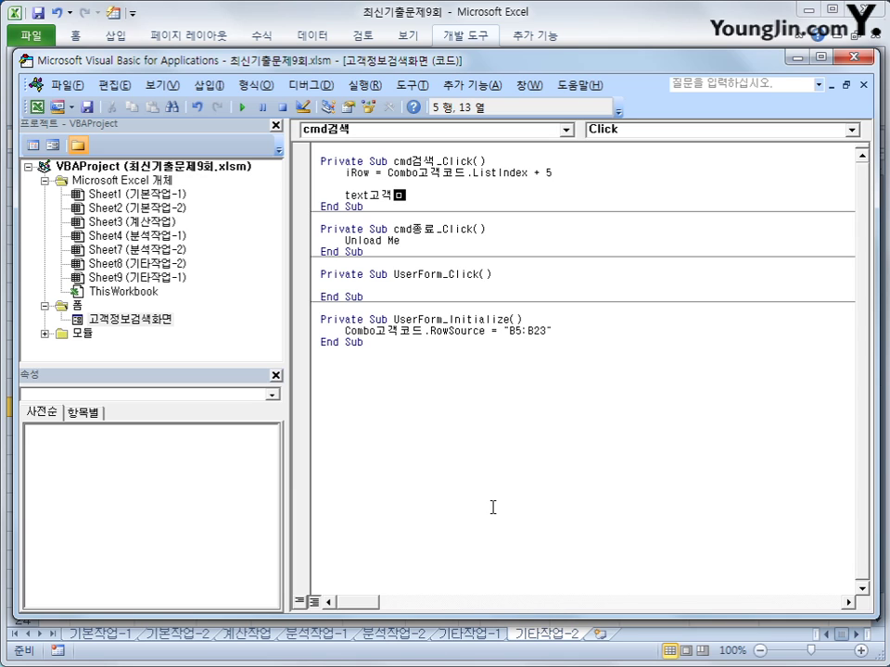
{"action": "type", "text": " =cells(iR"}
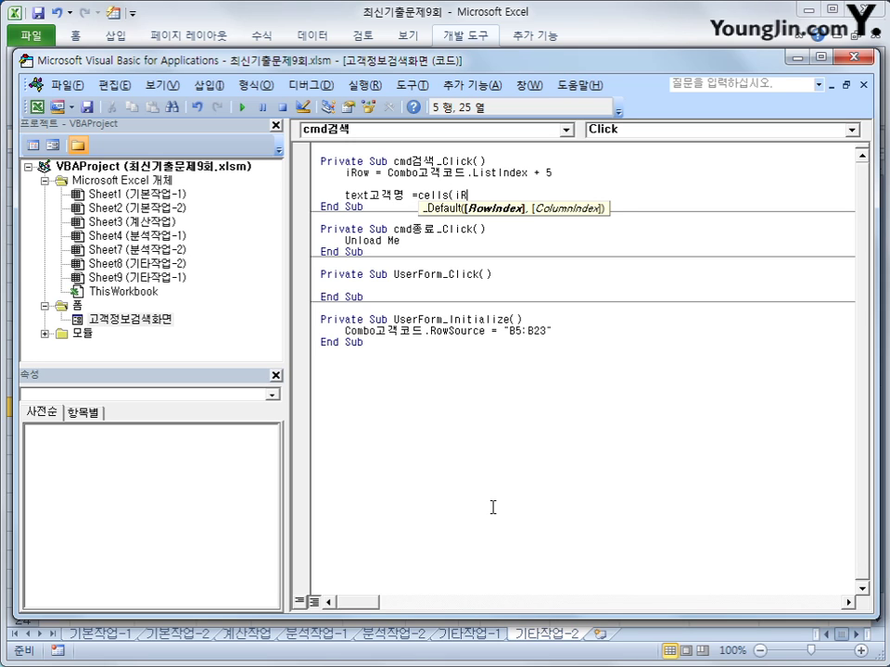
{"action": "type", "text": "ow, 4)"}
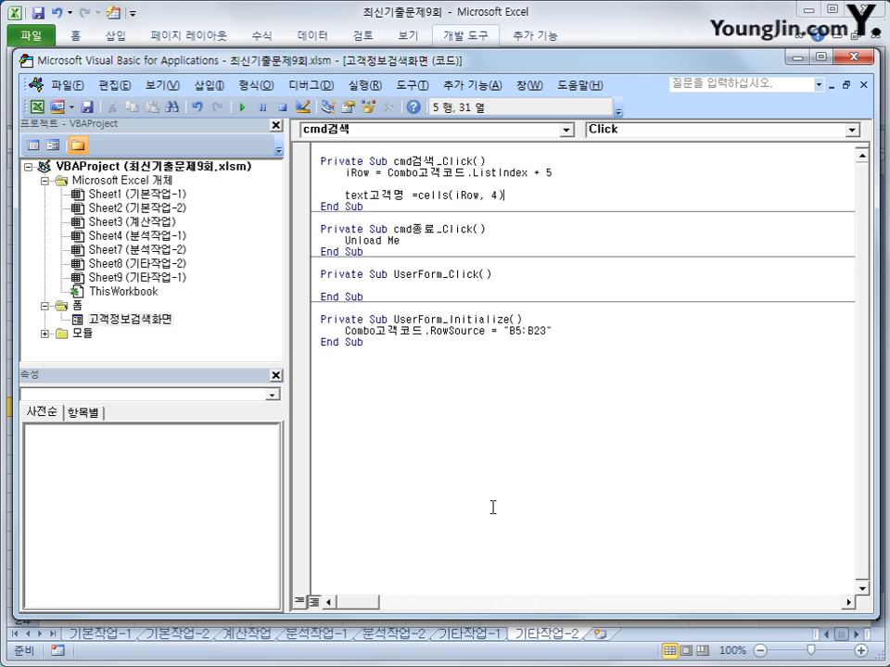
{"action": "key", "text": "Return"}
Step: Duplicate the Text고객명 statement on the line below and change the copy to Text고객등급 = Cells(iRow, 3)
{"action": "key", "text": "Up"}
{"action": "key", "text": "shift+End"}
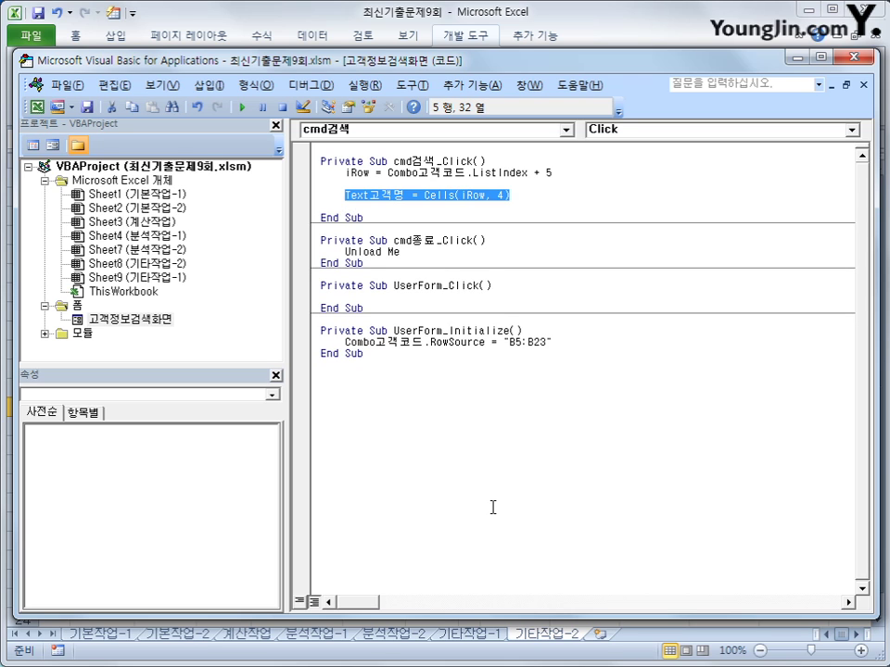
{"action": "key", "text": "ctrl+c"}
{"action": "key", "text": "Down"}
{"action": "key", "text": "ctrl+v"}
{"action": "key", "text": "Return"}
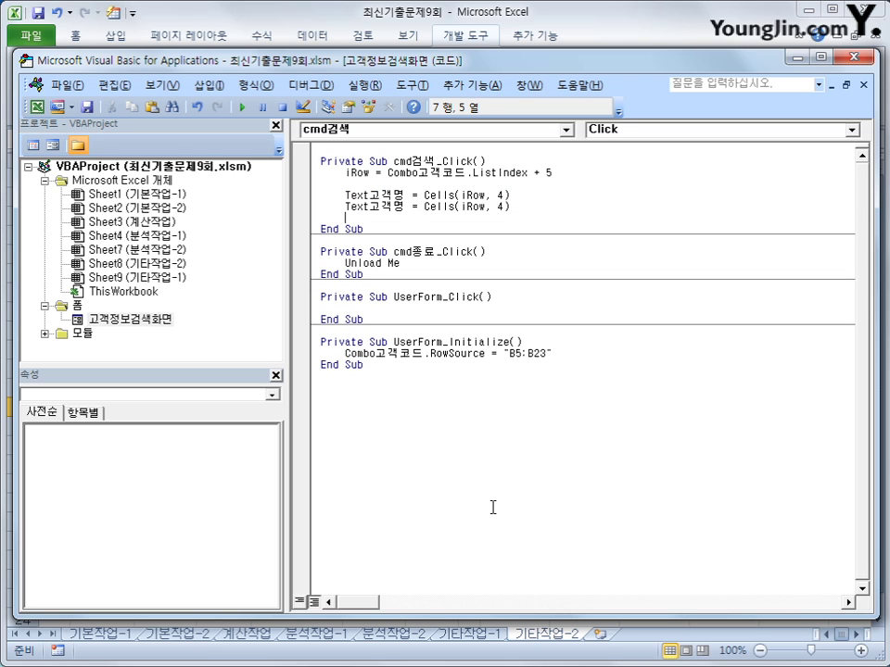
{"action": "key", "text": "Up"}
{"action": "key", "text": "End"}
{"action": "key", "text": "Delete"}
{"action": "type", "text": "3"}
{"action": "key", "text": "Left"}
{"action": "key", "text": "Left"}
{"action": "key", "text": "Left"}
{"action": "key", "text": "Left"}
{"action": "key", "text": "Left"}
{"action": "key", "text": "Left"}
{"action": "key", "text": "Left"}
{"action": "key", "text": "Left"}
{"action": "key", "text": "Left"}
{"action": "key", "text": "Left"}
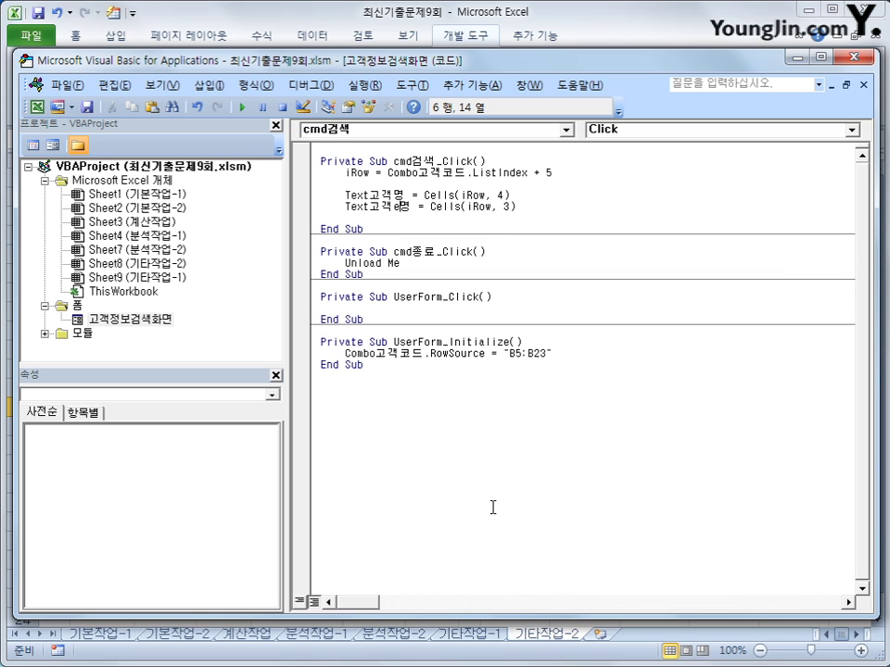
{"action": "type", "text": "등그"}
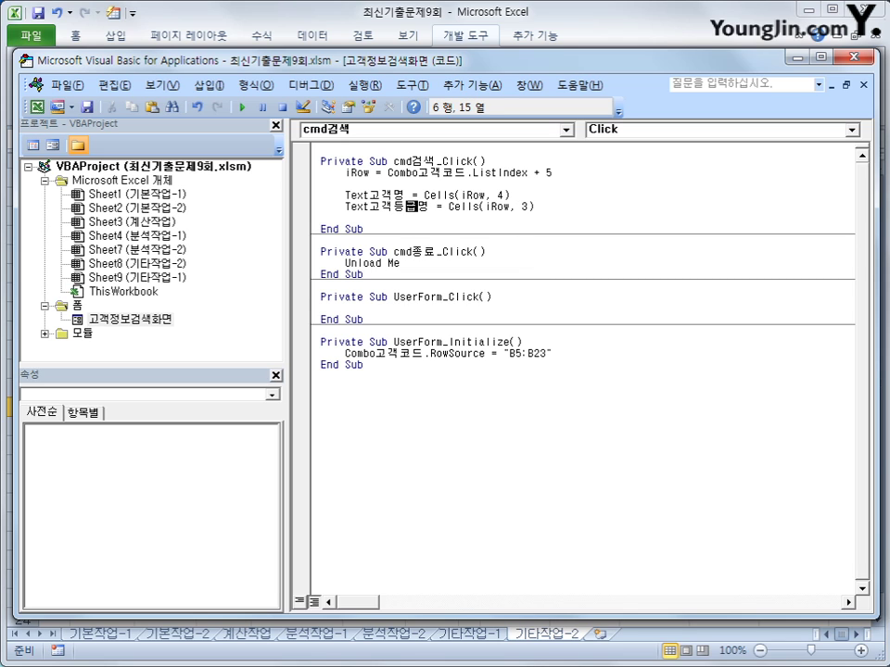
{"action": "key", "text": "Delete"}
Step: Paste another copy below the Text고객등급 statement and change it to Text연락처 = Cells(iRow, 5)
{"action": "key", "text": "Down"}
{"action": "key", "text": "ctrl+v"}
{"action": "key", "text": "Return"}
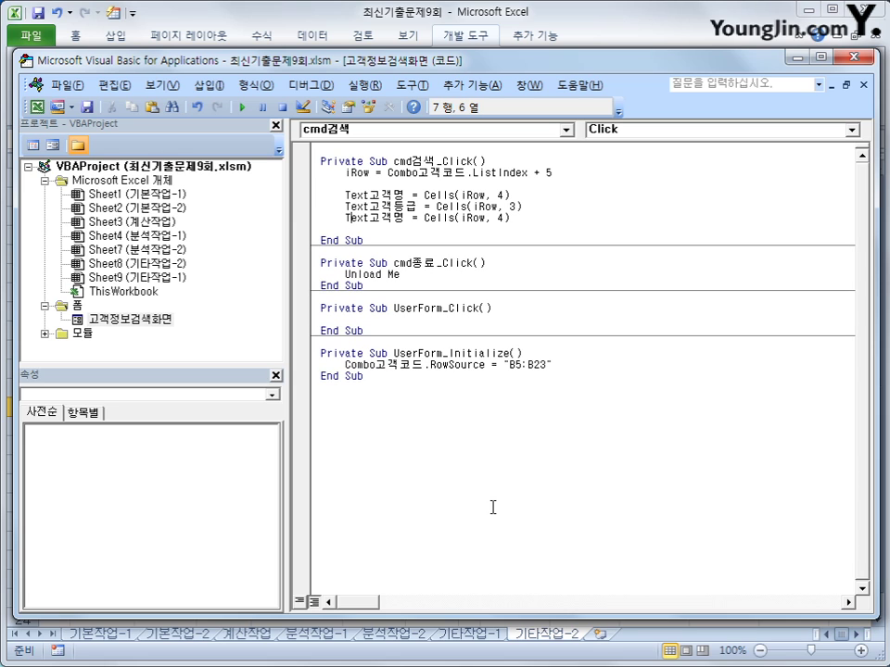
{"action": "key", "text": "Right"}
{"action": "key", "text": "Right"}
{"action": "key", "text": "Right"}
{"action": "type", "text": "dusf"}
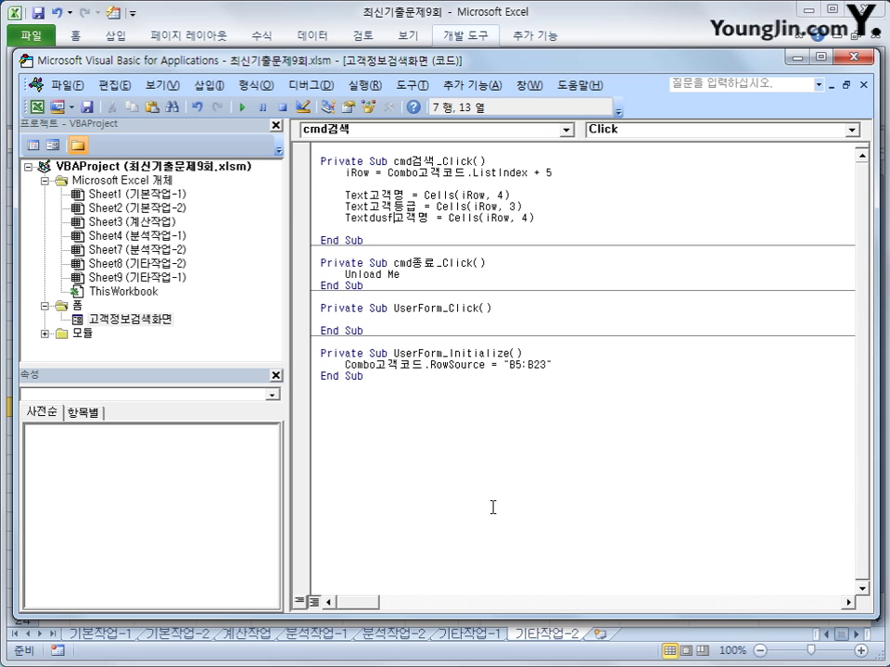
{"action": "key", "text": "BackSpace"}
{"action": "key", "text": "BackSpace"}
{"action": "key", "text": "BackSpace"}
{"action": "key", "text": "BackSpace"}
{"action": "key", "text": "Hangul"}
{"action": "type", "text": "연락처"}
{"action": "key", "text": "Delete"}
{"action": "key", "text": "Delete"}
{"action": "key", "text": "Delete"}
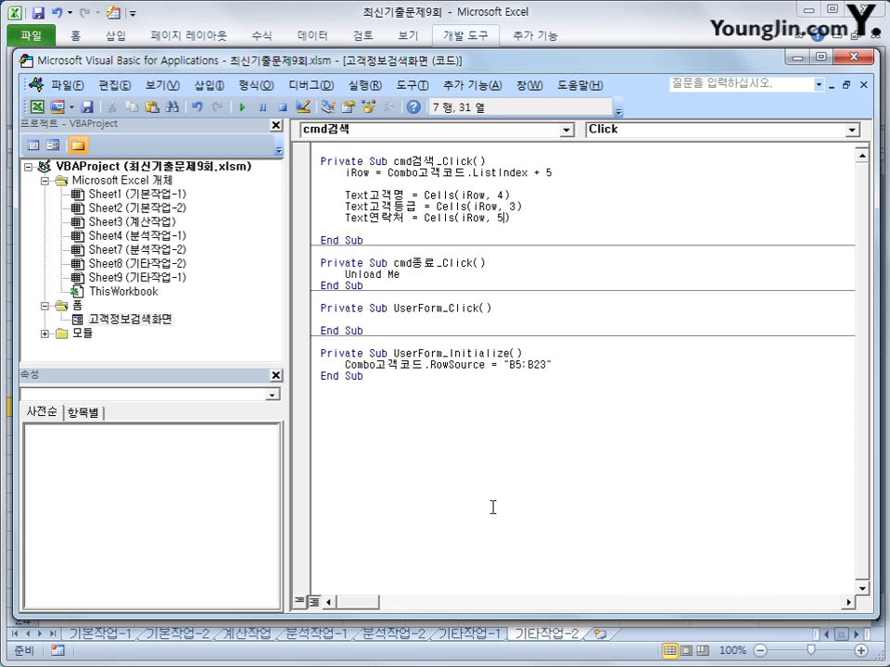
{"action": "key", "text": "End"}
Step: Paste another copy below the Text연락처 statement and change it to Text마일리지 = Cells(iRow, 6)
{"action": "key", "text": "Return"}
{"action": "key", "text": "ctrl+v"}
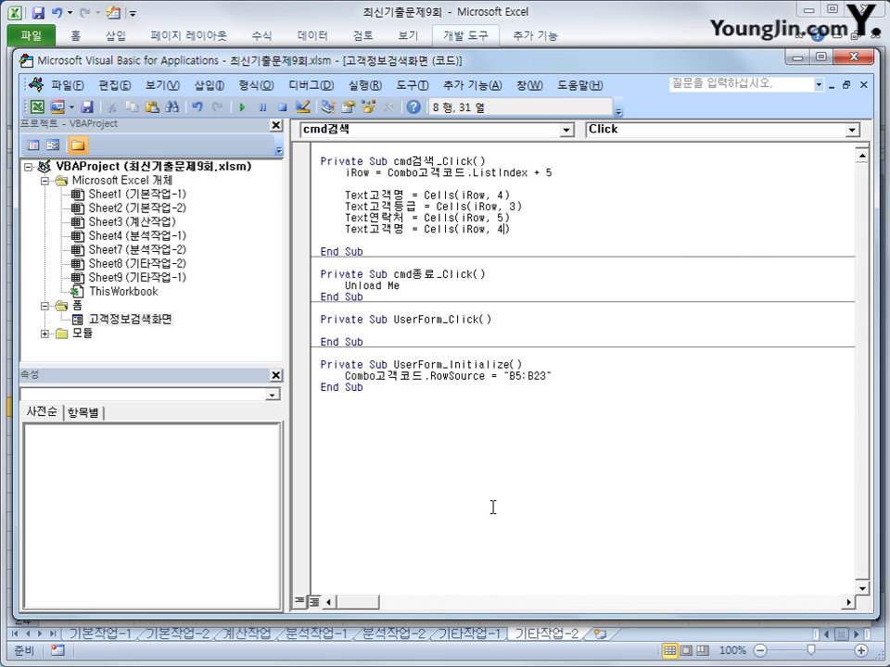
{"action": "key", "text": "Left"}
{"action": "key", "text": "Left"}
{"action": "key", "text": "Left"}
{"action": "key", "text": "Left"}
{"action": "key", "text": "Left"}
{"action": "key", "text": "Left"}
{"action": "key", "text": "Left"}
{"action": "key", "text": "Left"}
{"action": "key", "text": "Left"}
{"action": "key", "text": "Left"}
{"action": "key", "text": "Left"}
{"action": "key", "text": "Left"}
{"action": "key", "text": "Left"}
{"action": "key", "text": "Left"}
{"action": "key", "text": "Left"}
{"action": "key", "text": "Left"}
{"action": "key", "text": "Left"}
{"action": "key", "text": "Left"}
{"action": "key", "text": "Left"}
{"action": "key", "text": "Left"}
{"action": "key", "text": "shift+Right"}
{"action": "key", "text": "shift+Right"}
{"action": "key", "text": "shift+Right"}
{"action": "type", "text": "마일리지"}
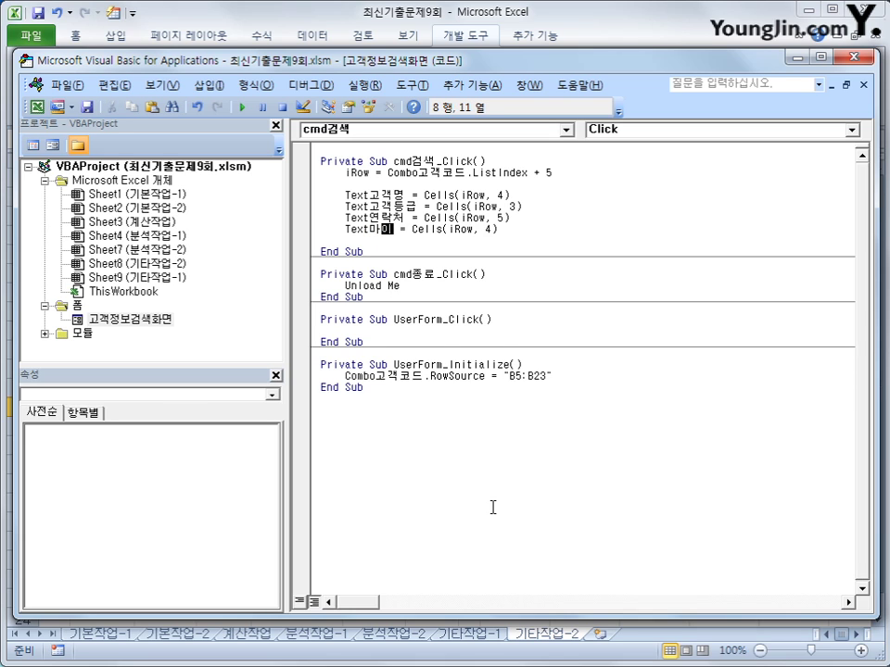
{"action": "key", "text": "End"}
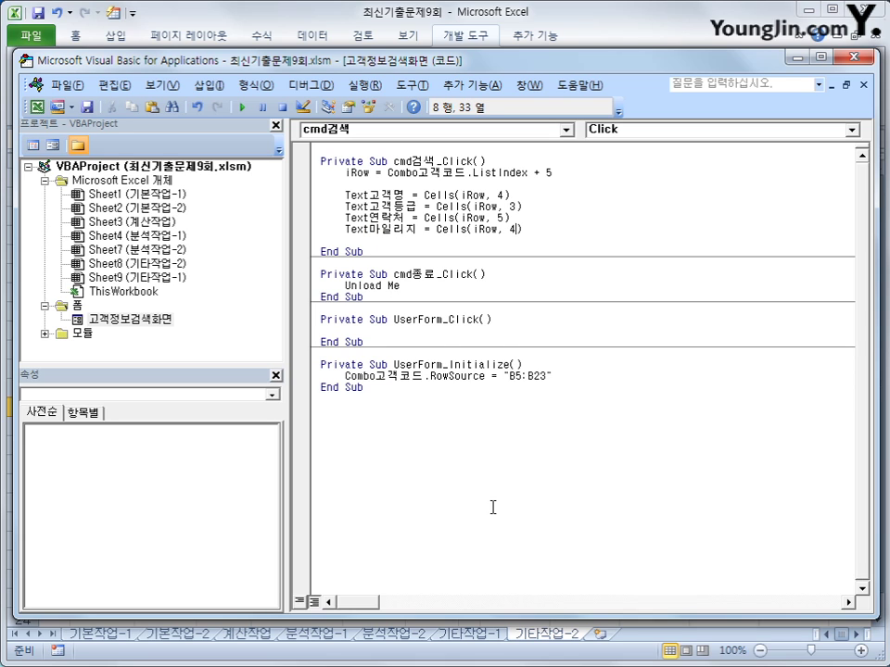
{"action": "key", "text": "End"}
Step: Paste another copy below the Text마일리지 statement and change it to Text거래건수 = Cells(iRow, 7)
{"action": "key", "text": "Return"}
{"action": "key", "text": "ctrl+v"}
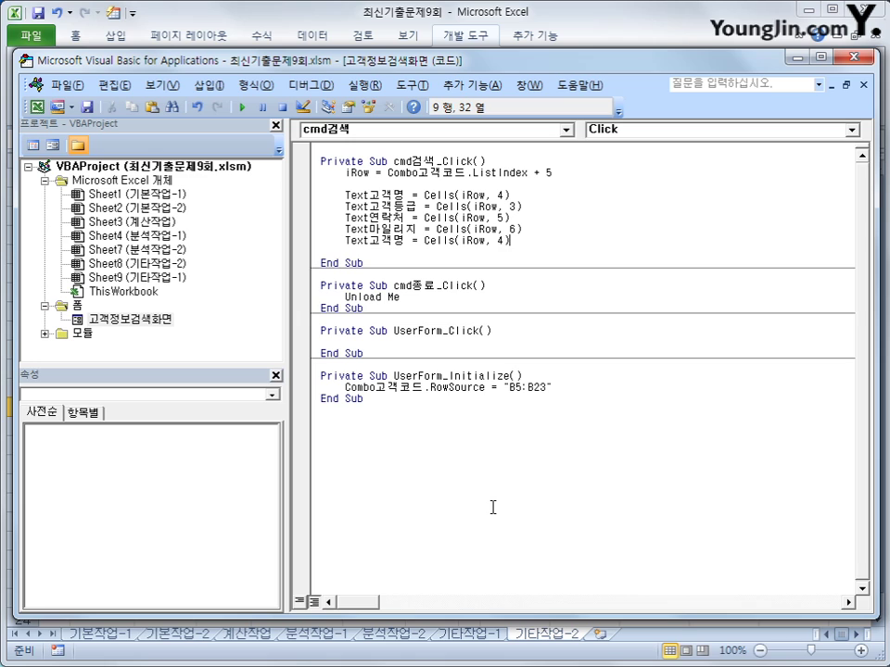
{"action": "key", "text": "Delete"}
{"action": "type", "text": "7"}
{"action": "key", "text": "Left"}
{"action": "key", "text": "Left"}
{"action": "key", "text": "Left"}
{"action": "key", "text": "Left"}
{"action": "key", "text": "Left"}
{"action": "key", "text": "Left"}
{"action": "key", "text": "Left"}
{"action": "key", "text": "Left"}
{"action": "key", "text": "Left"}
{"action": "key", "text": "Left"}
{"action": "key", "text": "Left"}
{"action": "key", "text": "Left"}
{"action": "key", "text": "Left"}
{"action": "key", "text": "Left"}
{"action": "key", "text": "Left"}
{"action": "key", "text": "shift+Left"}
{"action": "key", "text": "shift+Left"}
{"action": "key", "text": "shift+Left"}
{"action": "type", "text": "거래"}
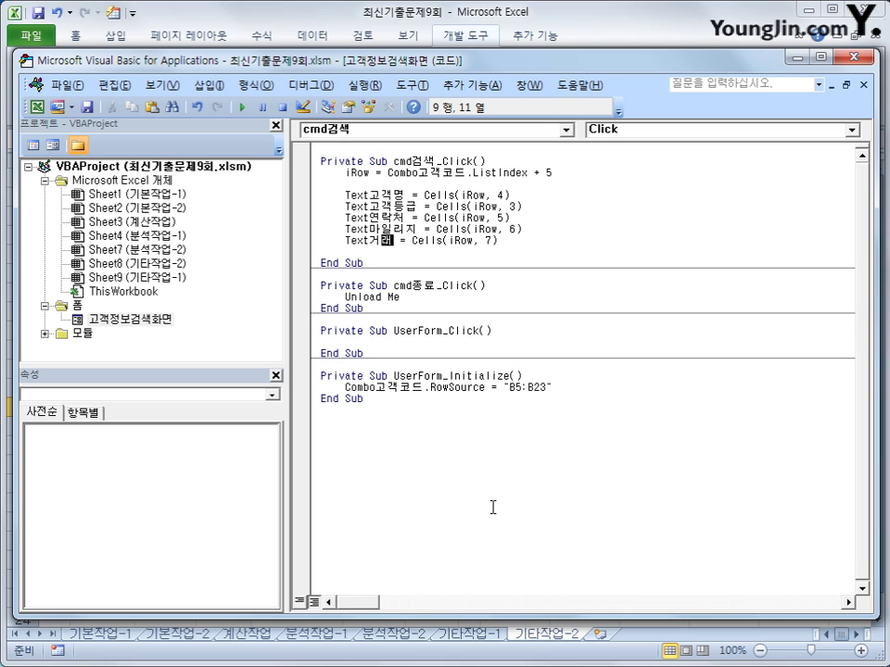
{"action": "type", "text": "건ㅅ"}
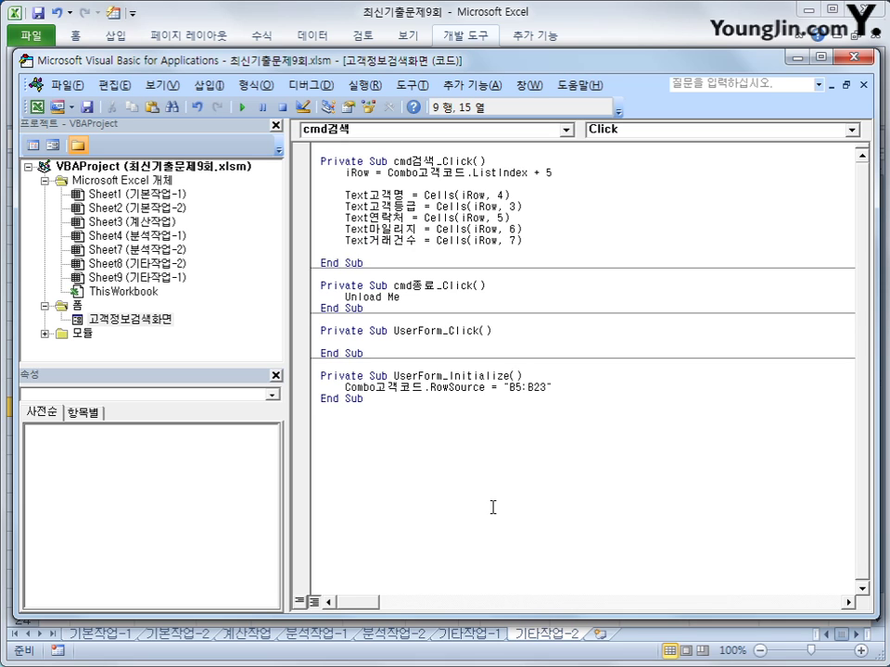
{"action": "key", "text": "Return"}
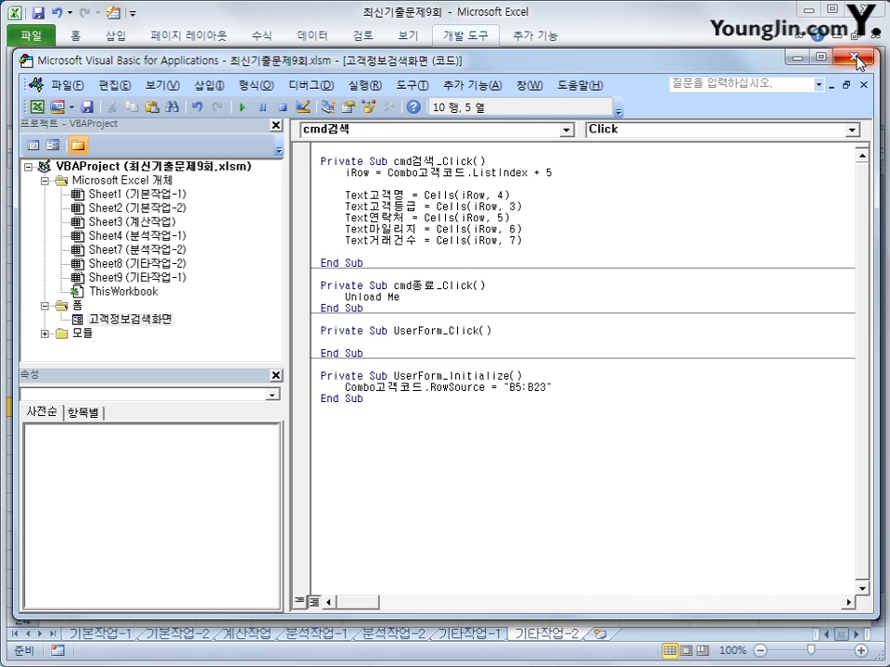
Step: Return to the 기타작업-2 worksheet, open the 고객정보검색화면 form and look up the first customer code in the list
{"action": "key", "text": "alt+F11"}
{"action": "left_click", "coordinate": [390, 214]}
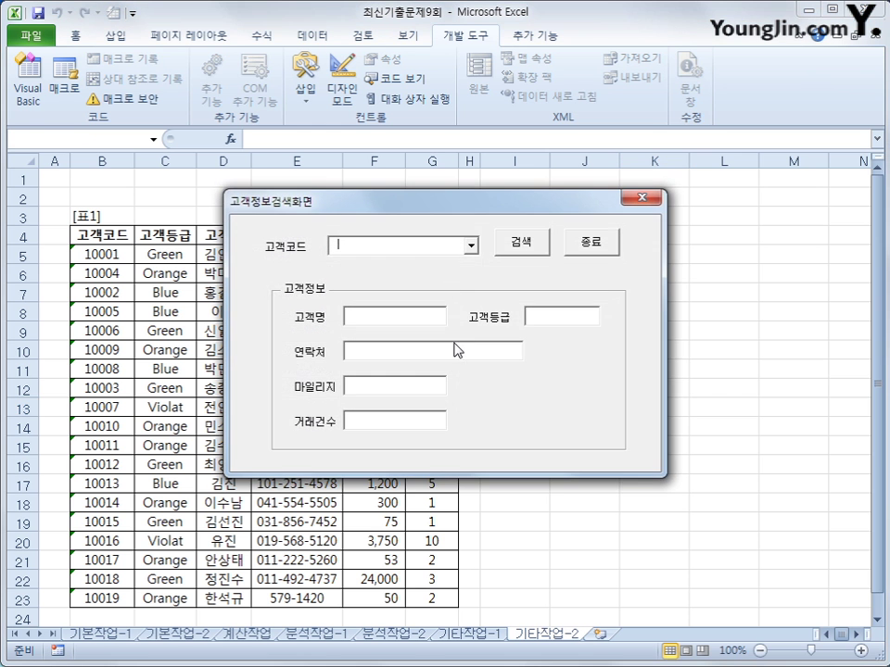
{"action": "left_click", "coordinate": [470, 245]}
{"action": "left_click", "coordinate": [453, 261]}
{"action": "left_click", "coordinate": [527, 258]}
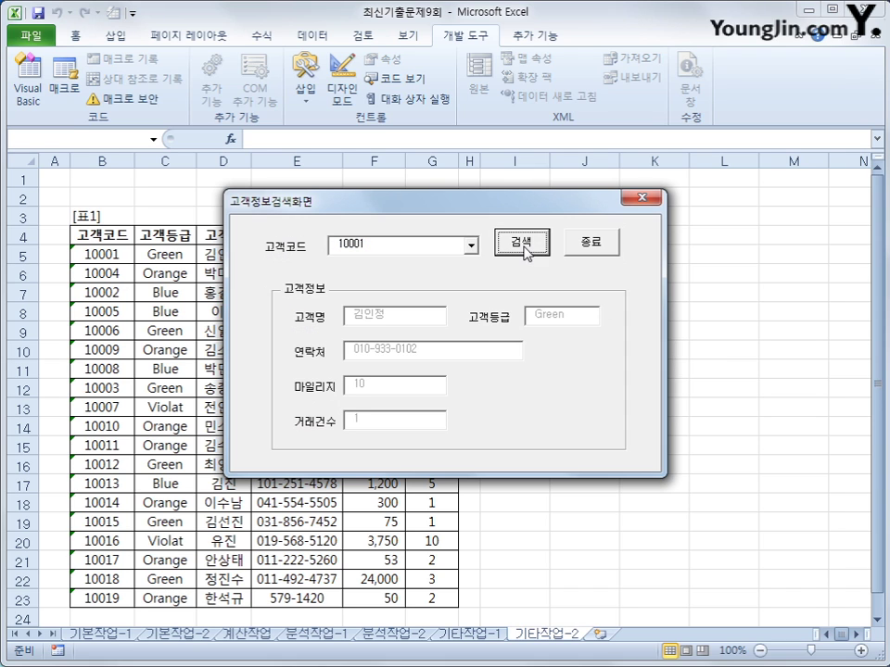
Step: Look up the third customer code in the list, and close the form with its 종료 command
{"action": "left_click", "coordinate": [471, 245]}
{"action": "left_click", "coordinate": [444, 284]}
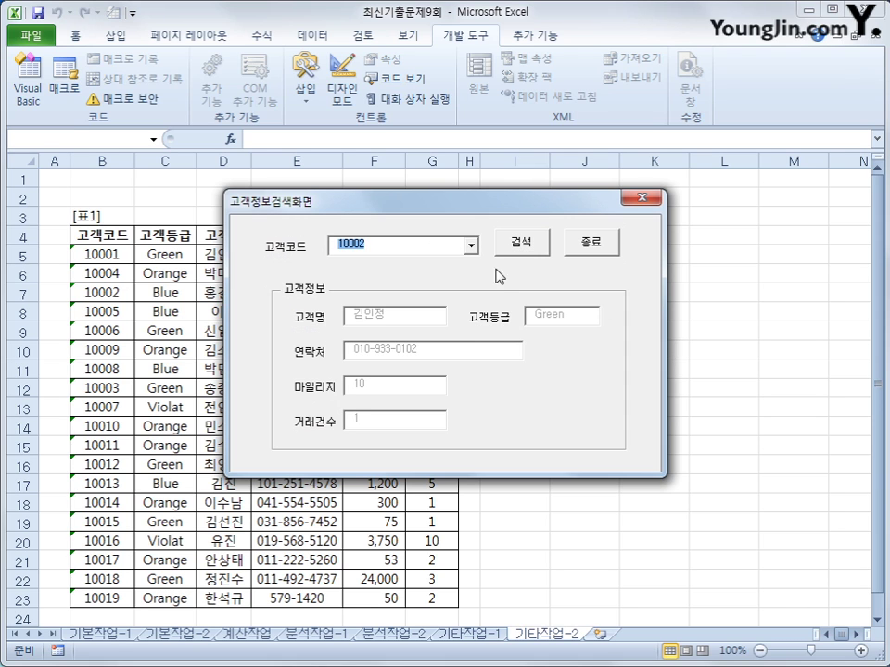
{"action": "left_click", "coordinate": [517, 245]}
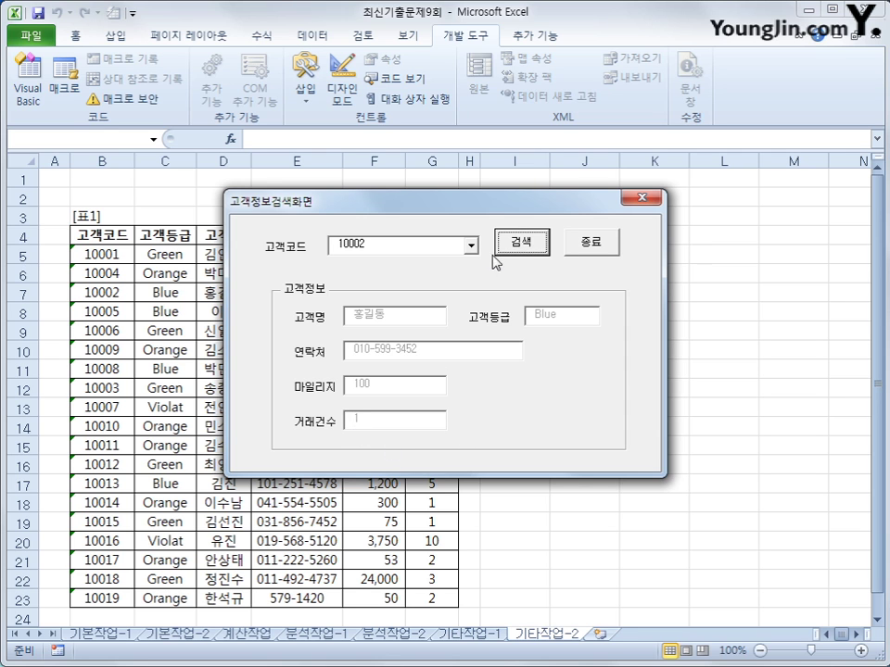
{"action": "left_click", "coordinate": [598, 246]}
{"action": "left_click", "coordinate": [644, 355]}
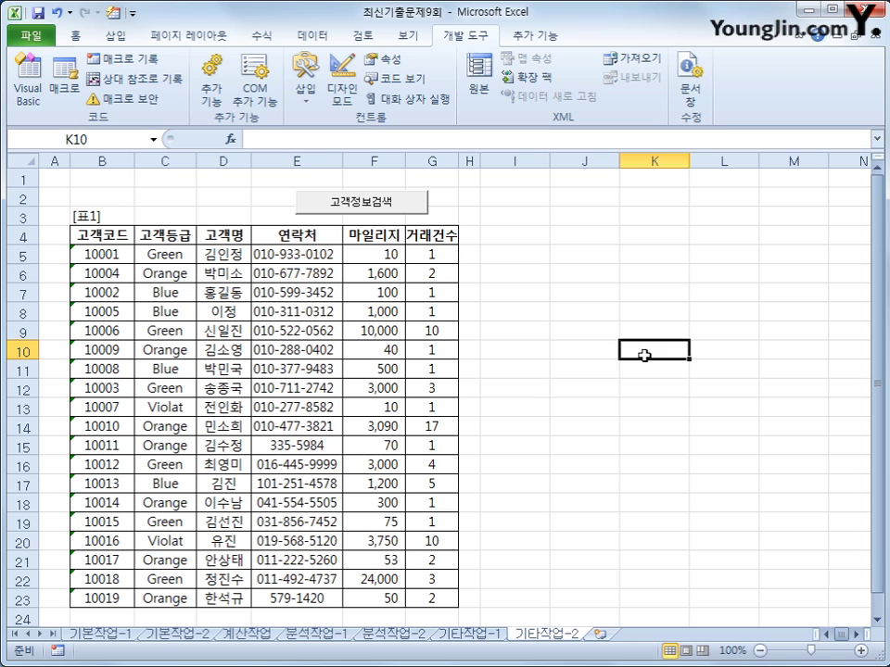
Step: Reopen the form's code and add the condition If Text거래건수 >= 10 Then below the Text거래건수 assignment in the cmd검색 Click procedure
{"action": "left_click", "coordinate": [26, 78]}
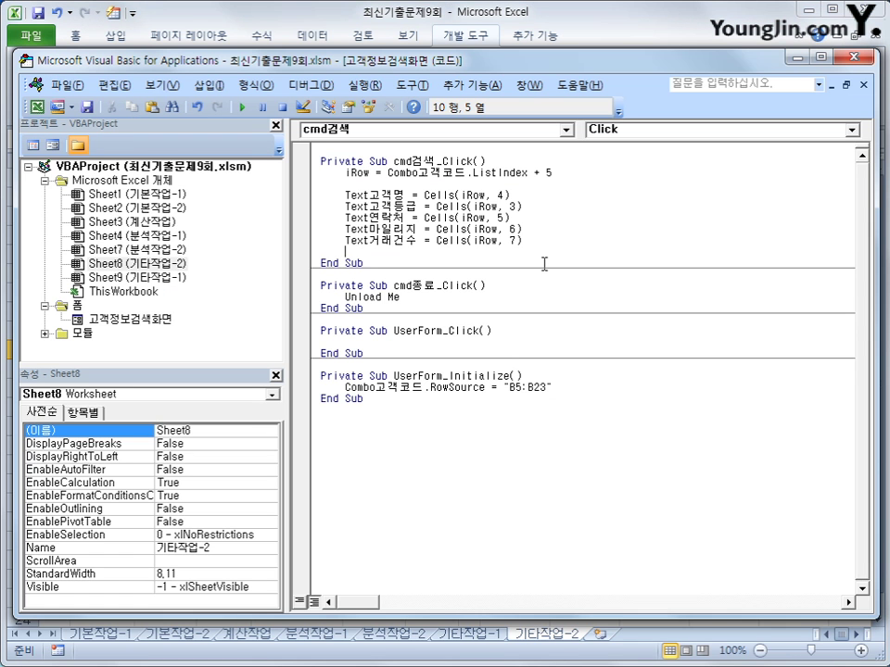
{"action": "key", "text": "Return"}
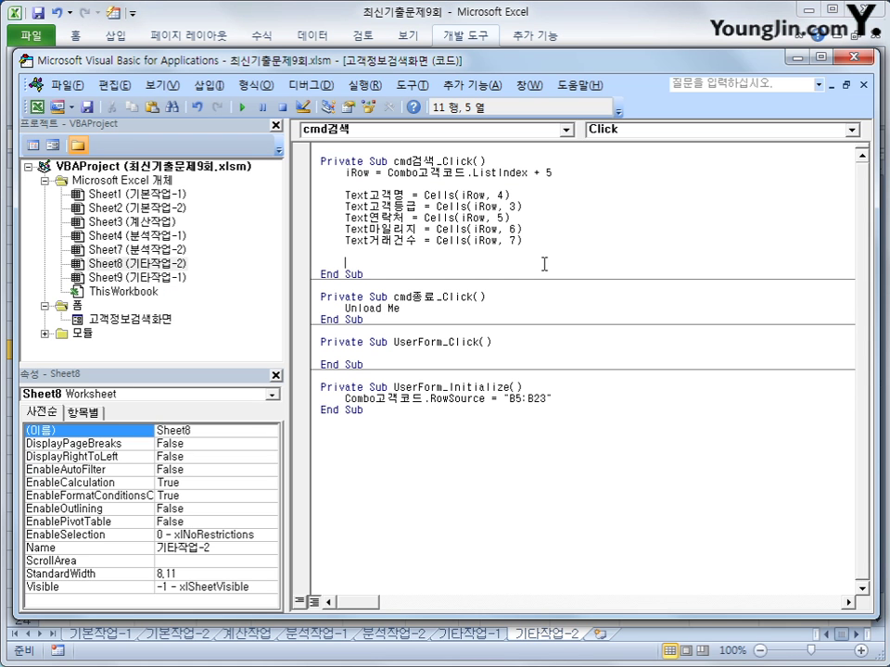
{"action": "type", "text": "if text거래건수 "}
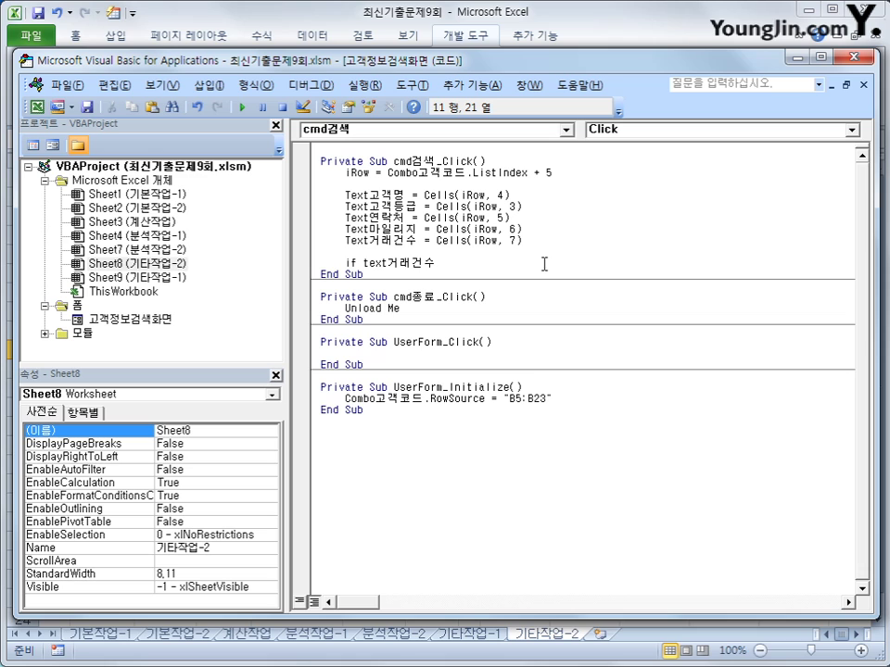
{"action": "type", "text": ">=10 소"}
{"action": "key", "text": "BackSpace"}
{"action": "type", "text": "then"}
{"action": "key", "text": "Return"}
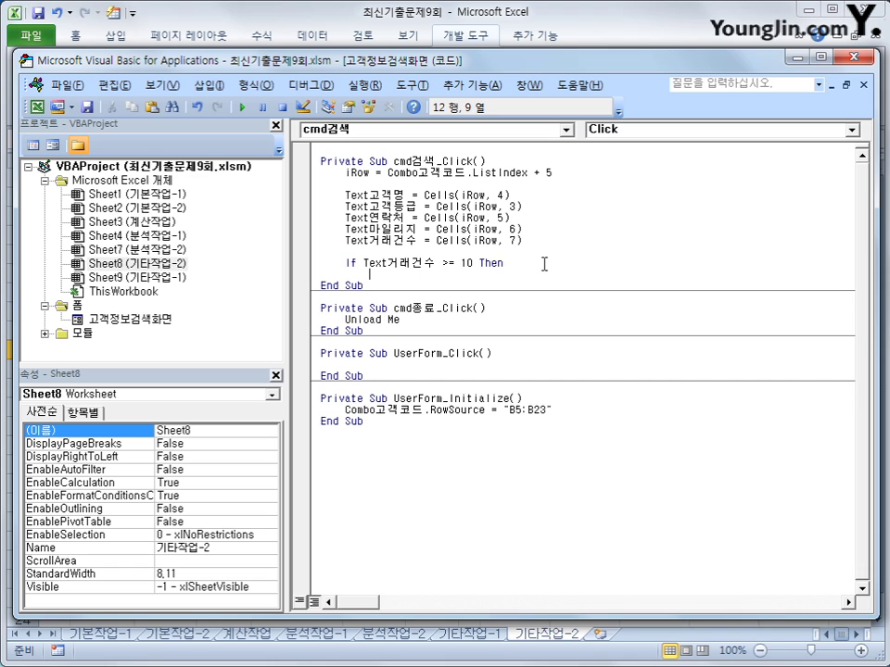
Step: Inside the If block, add the statement MsgBox Text고객명 & "님은 우수고객입니다"
{"action": "type", "text": "msgbox \""}
{"action": "key", "text": "BackSpace"}
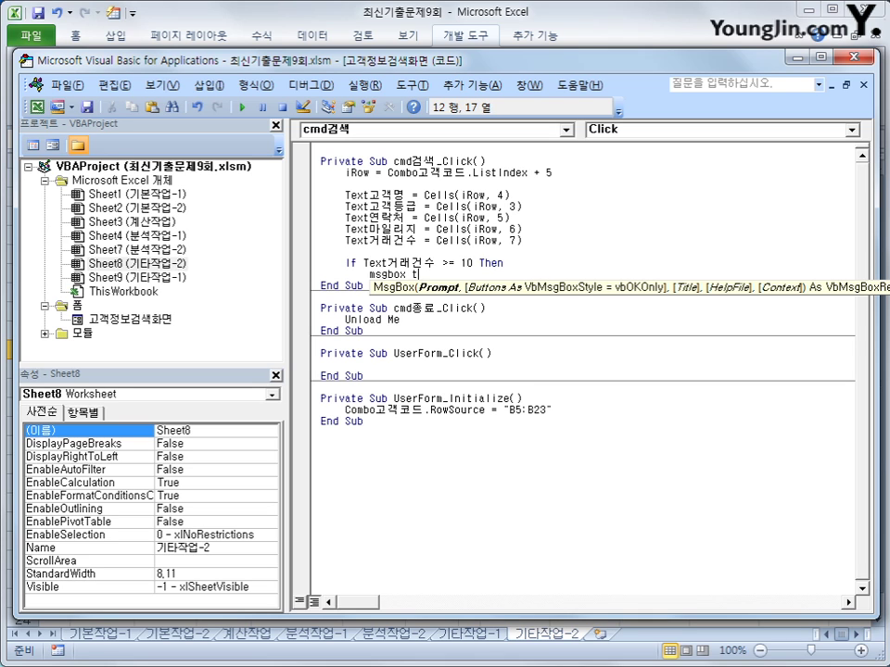
{"action": "type", "text": "text고객"}
{"action": "type", "text": "명&"}
{"action": "type", "text": "\"slad"}
{"action": "key", "text": "BackSpace"}
{"action": "key", "text": "BackSpace"}
{"action": "key", "text": "BackSpace"}
{"action": "key", "text": "BackSpace"}
{"action": "key", "text": "BackSpace"}
{"action": "key", "text": "BackSpace"}
{"action": "type", "text": "& \"ㄴ님은 "}
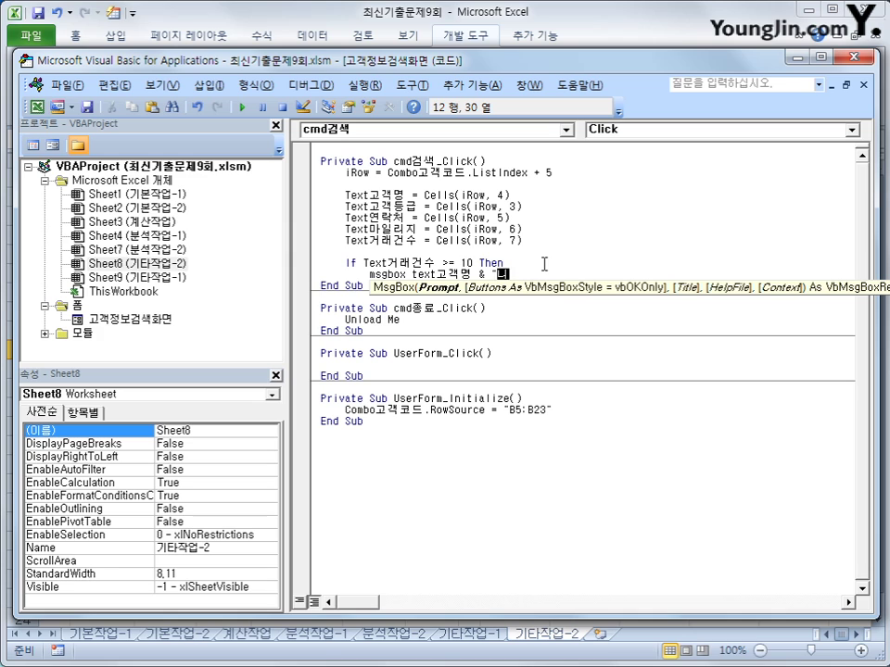
{"action": "type", "text": "우수고객입니"}
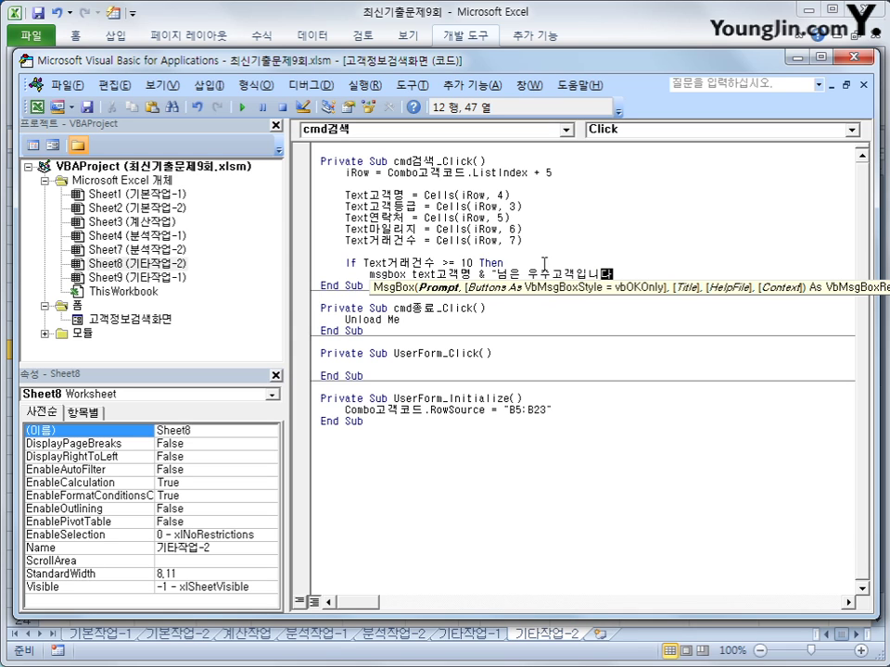
{"action": "type", "text": "다\""}
{"action": "key", "text": "Return"}
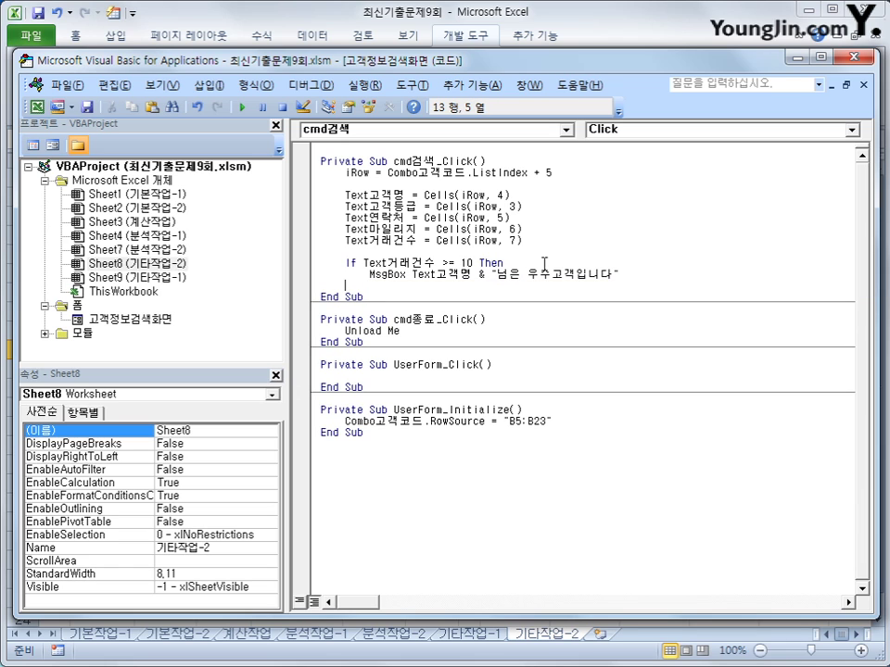
Step: Close the conditional block with End If below the MsgBox statement
{"action": "type", "text": "end if"}
{"action": "key", "text": "Return"}
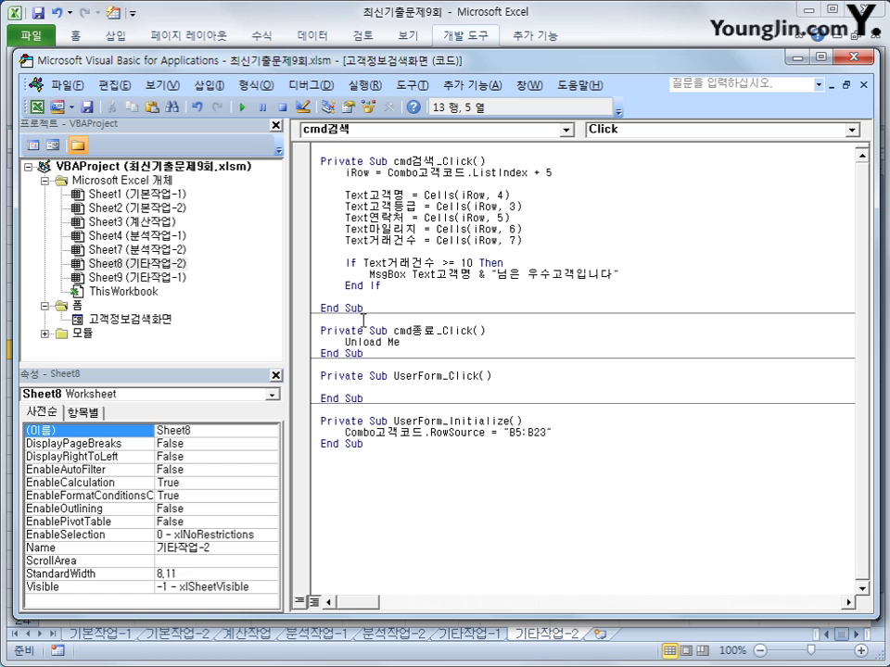
{"action": "left_click", "coordinate": [433, 300]}
{"action": "left_click", "coordinate": [436, 287]}
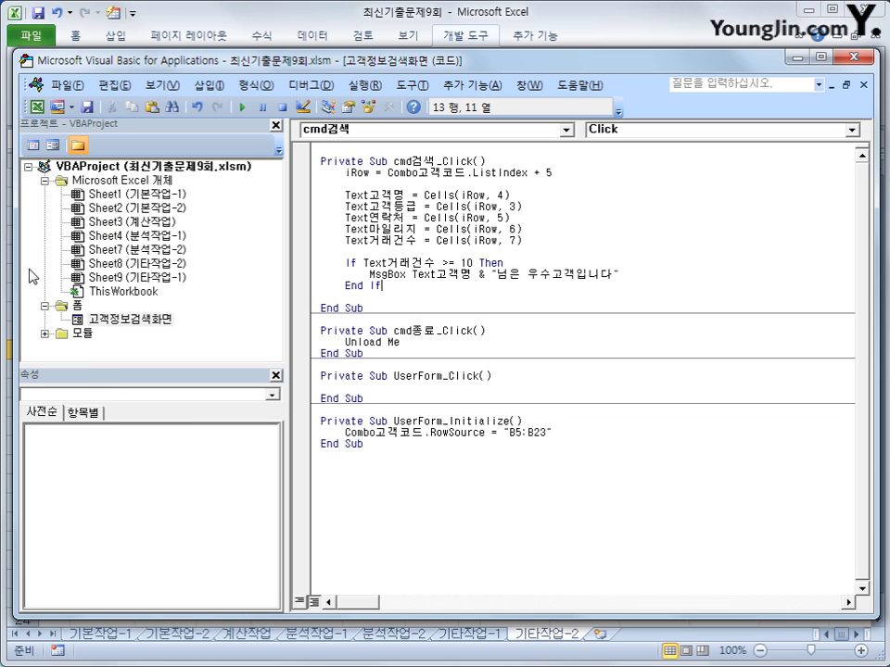
Step: Return to the worksheet, open the 고객정보검색화면 form and move it aside to uncover more of the customer table
{"action": "left_click", "coordinate": [852, 60]}
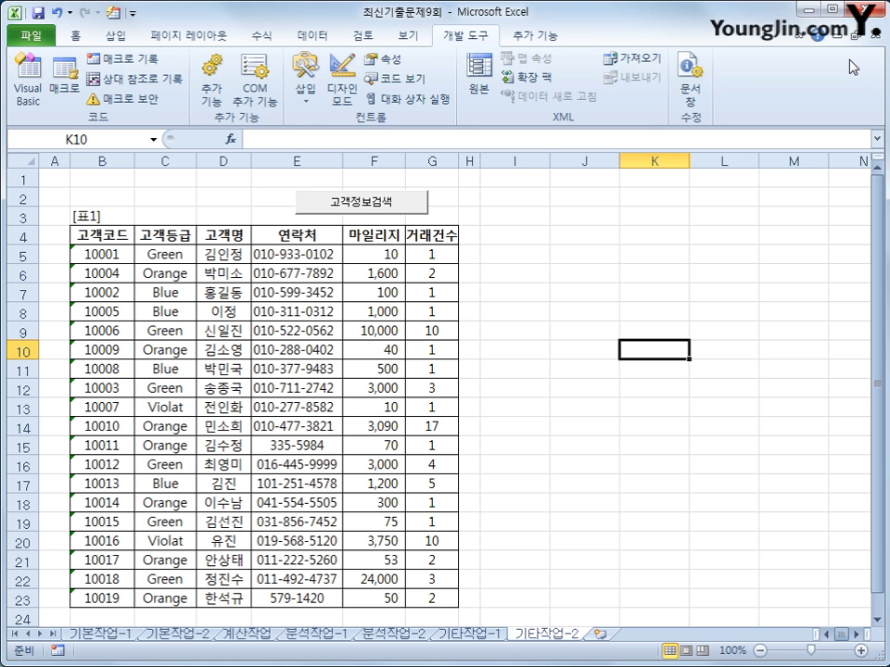
{"action": "left_click", "coordinate": [407, 204]}
{"action": "left_click", "coordinate": [471, 245]}
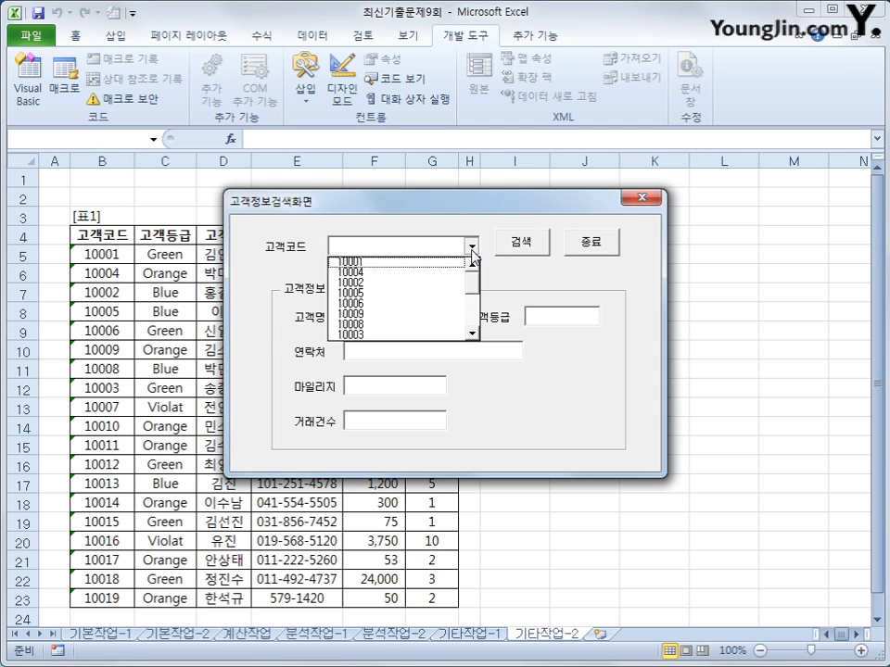
{"action": "left_click", "coordinate": [474, 198]}
{"action": "left_click_drag", "start_coordinate": [475, 198], "coordinate": [631, 136]}
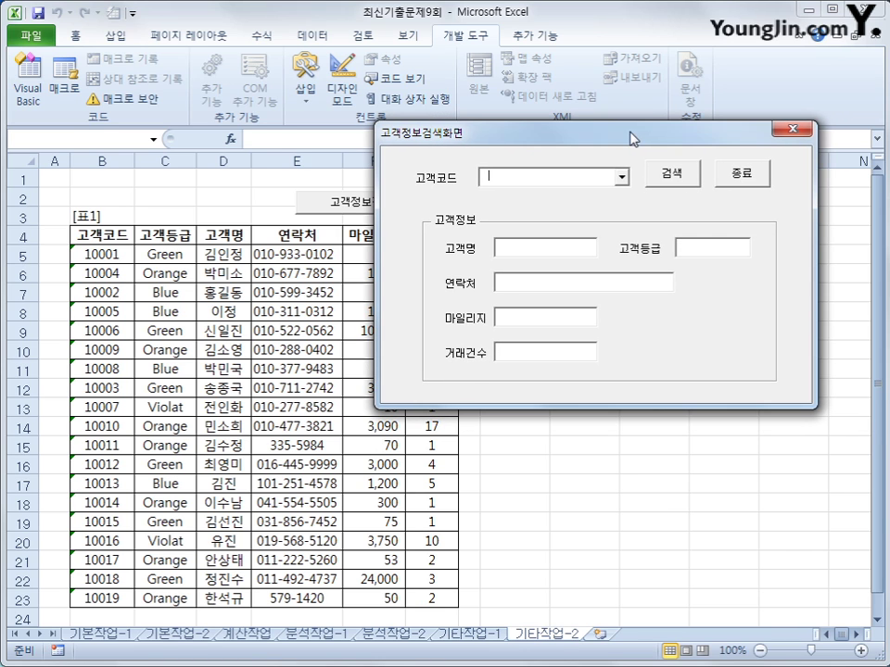
Step: Look up the customer code from table row 14 to test the 우수고객 message, and dismiss the message box
{"action": "left_click", "coordinate": [621, 177]}
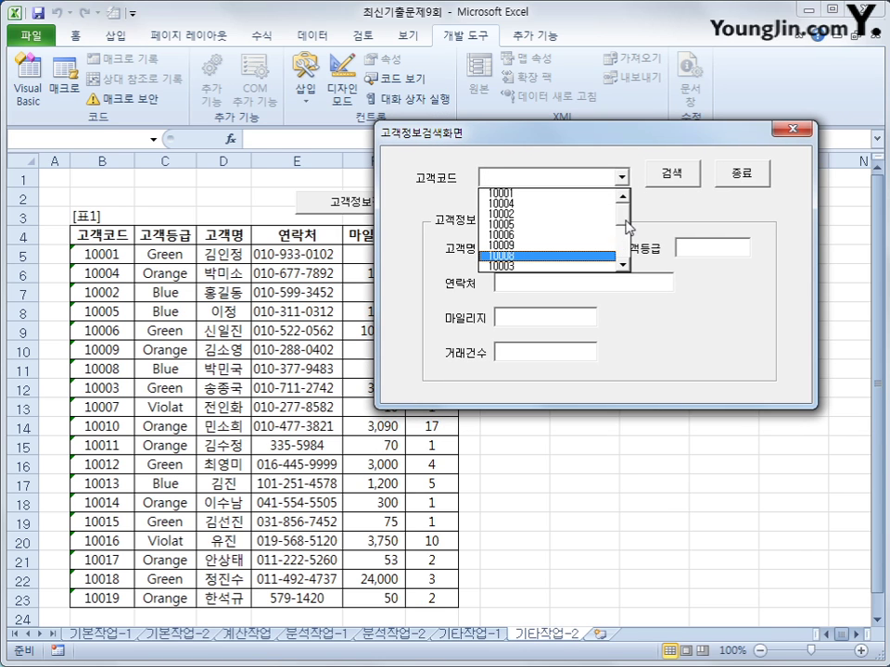
{"action": "scroll", "coordinate": [624, 230], "scroll_direction": "down", "scroll_amount": 2}
{"action": "left_click", "coordinate": [605, 244]}
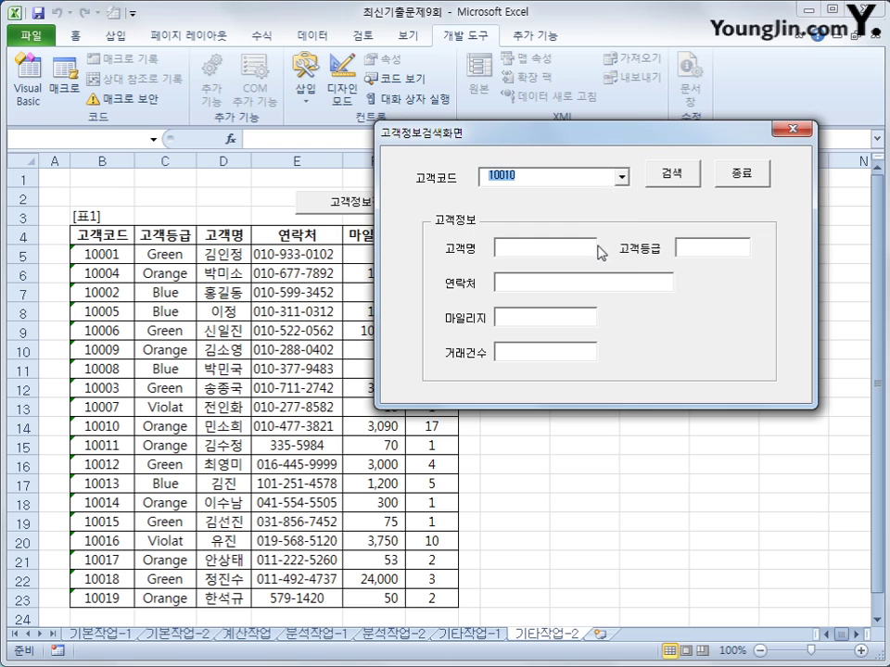
{"action": "left_click", "coordinate": [671, 174]}
{"action": "left_click_drag", "start_coordinate": [445, 278], "coordinate": [284, 209]}
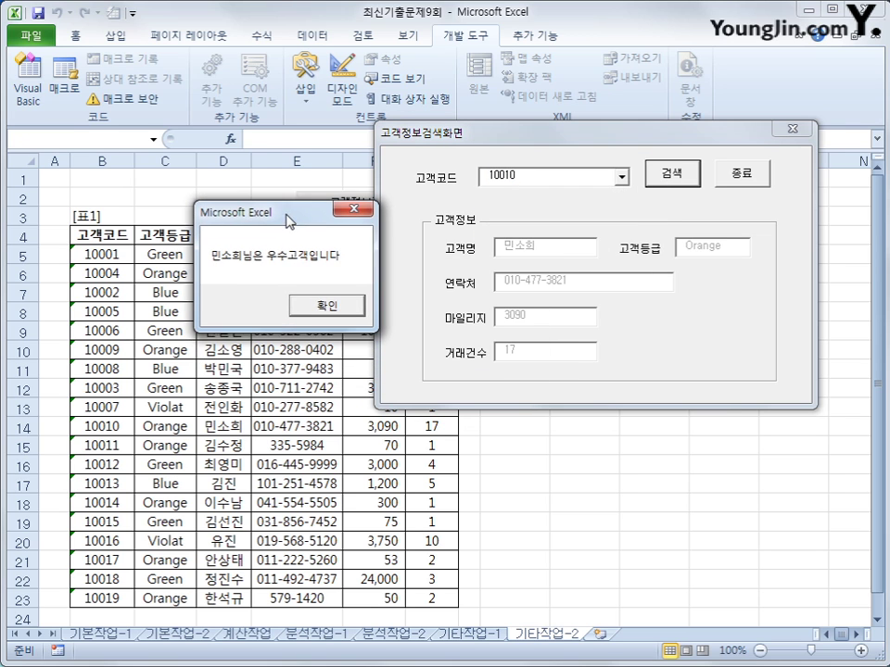
{"action": "left_click", "coordinate": [335, 305]}
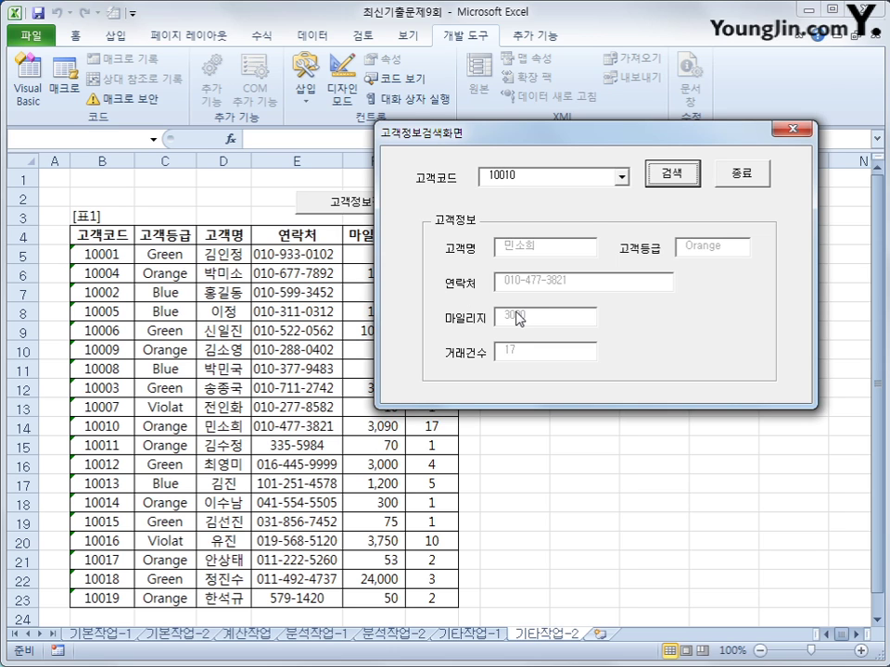
Step: Close the 고객정보검색화면 form with its 종료 command and select cell L11 on the worksheet
{"action": "left_click", "coordinate": [740, 185]}
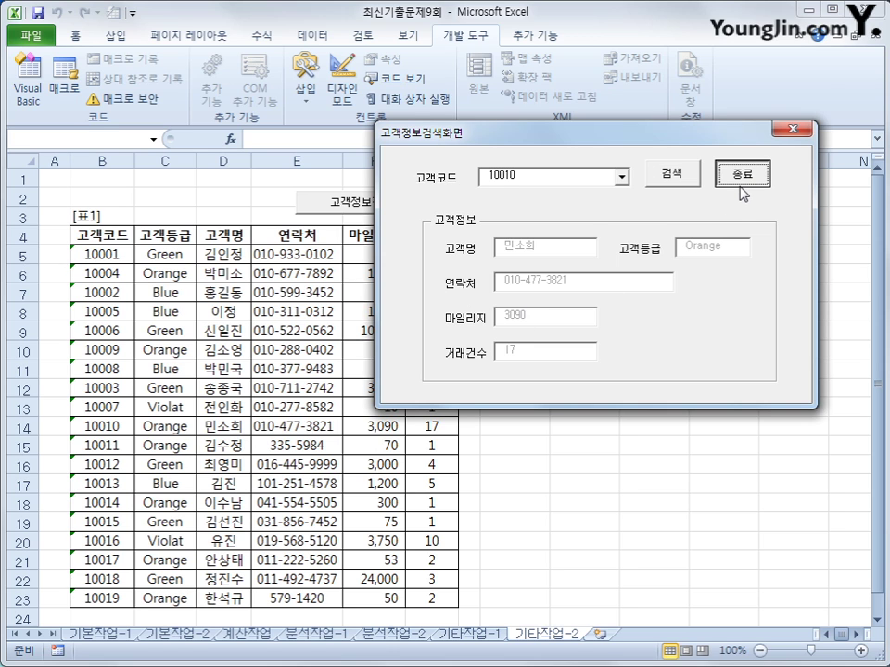
{"action": "left_click", "coordinate": [746, 369]}
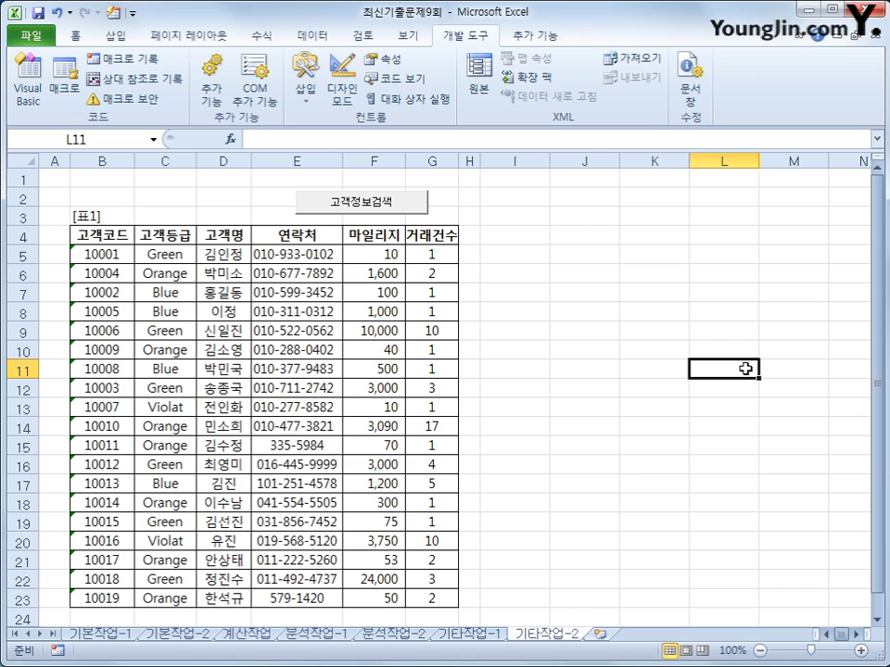